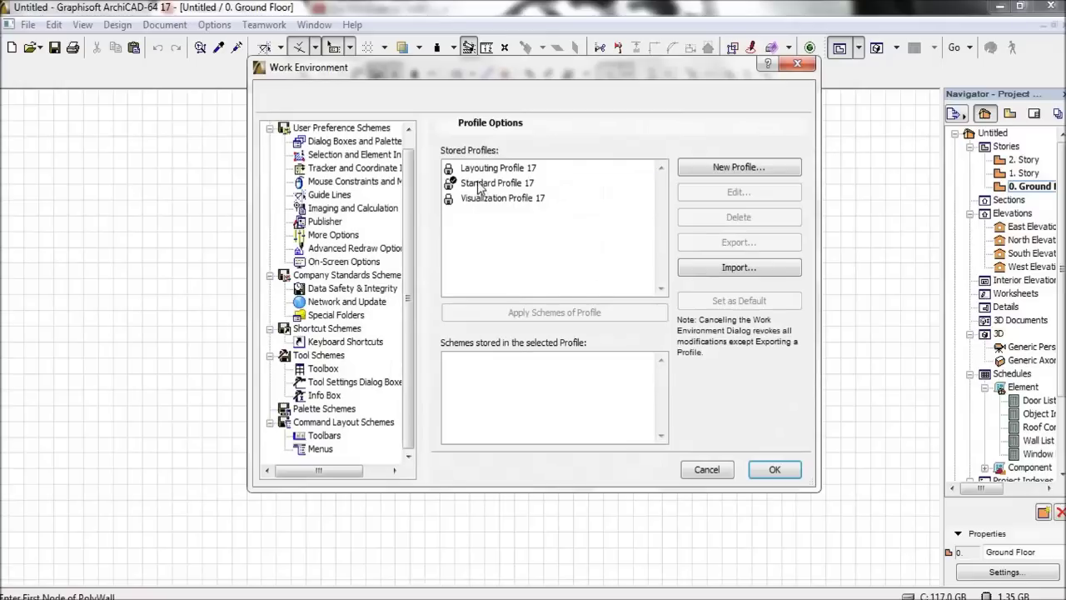
- Apply the stored Standard Profile 17 to the work environment and confirm the settings
{"action": "double_click", "coordinate": [572, 184]}
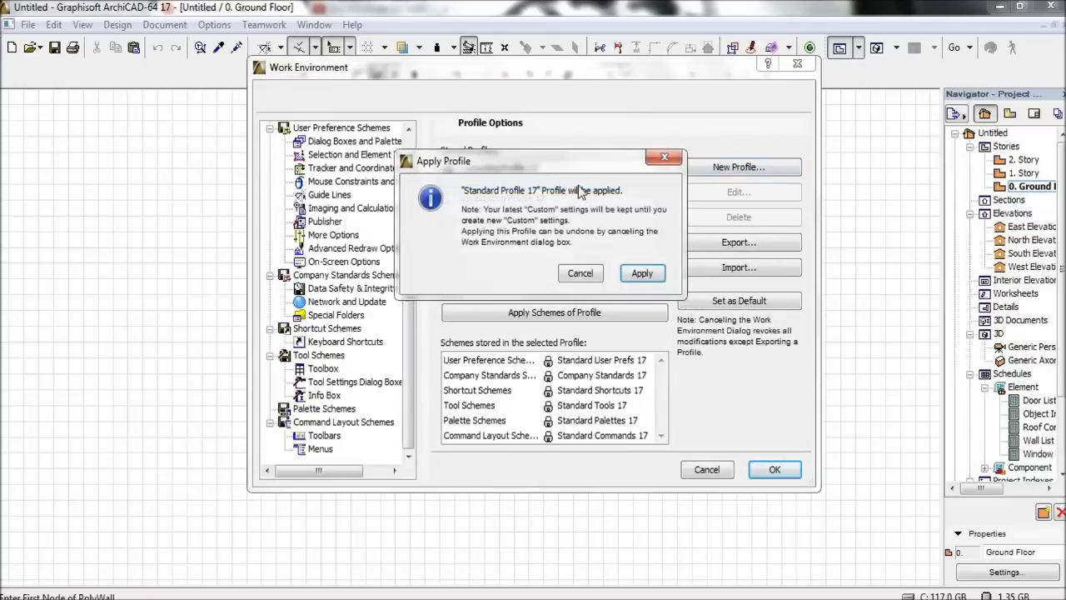
{"action": "left_click", "coordinate": [641, 274]}
{"action": "left_click", "coordinate": [771, 469]}
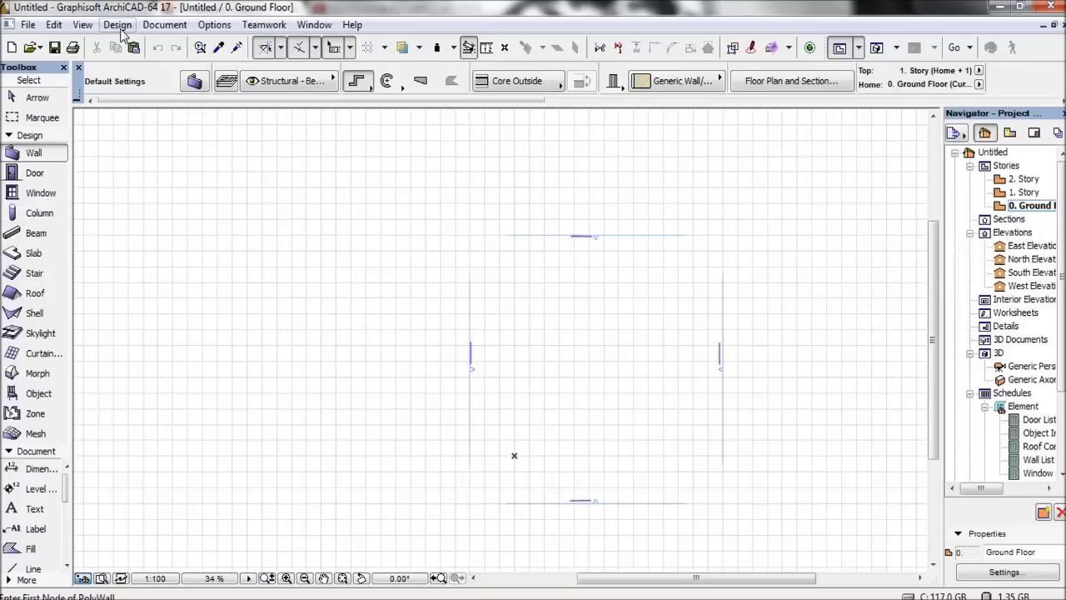
- Set the project's working model unit to meter with 3 decimals
{"action": "left_click", "coordinate": [208, 25]}
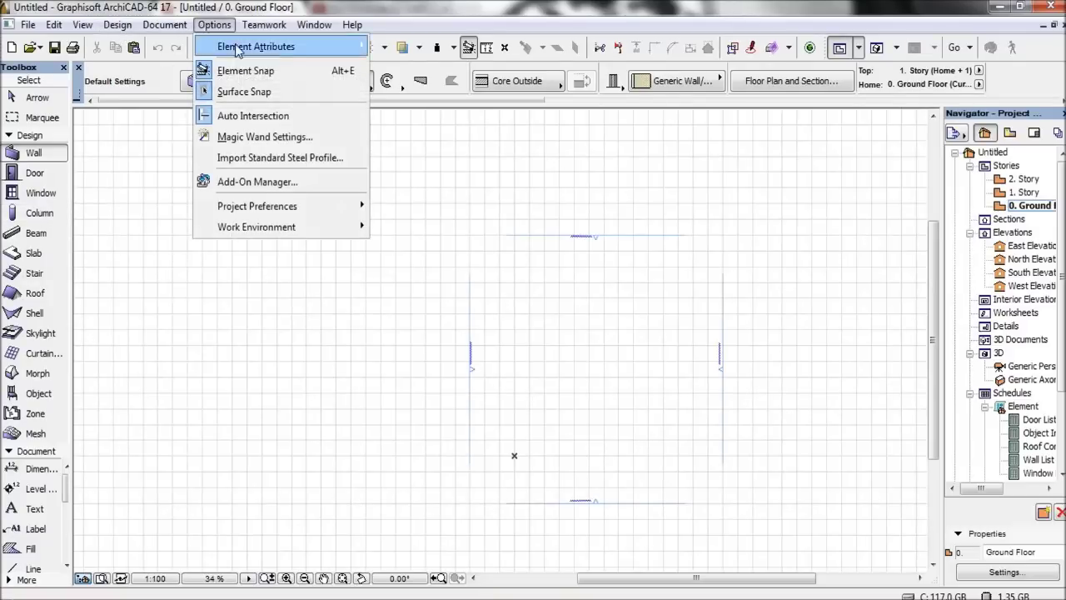
{"action": "mouse_move", "coordinate": [275, 202]}
{"action": "left_click", "coordinate": [433, 209]}
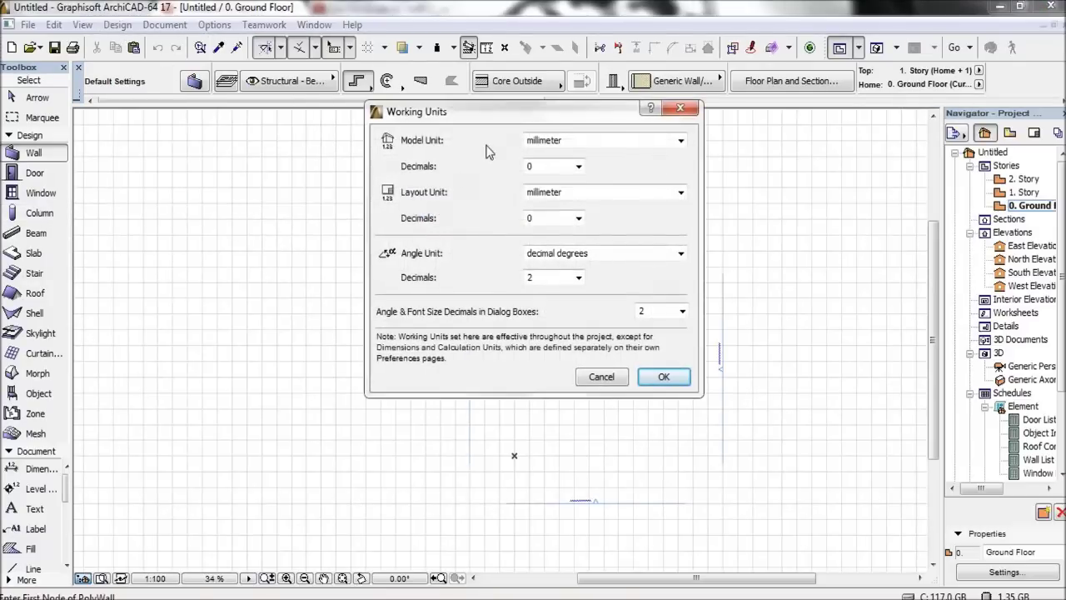
{"action": "left_click", "coordinate": [557, 145]}
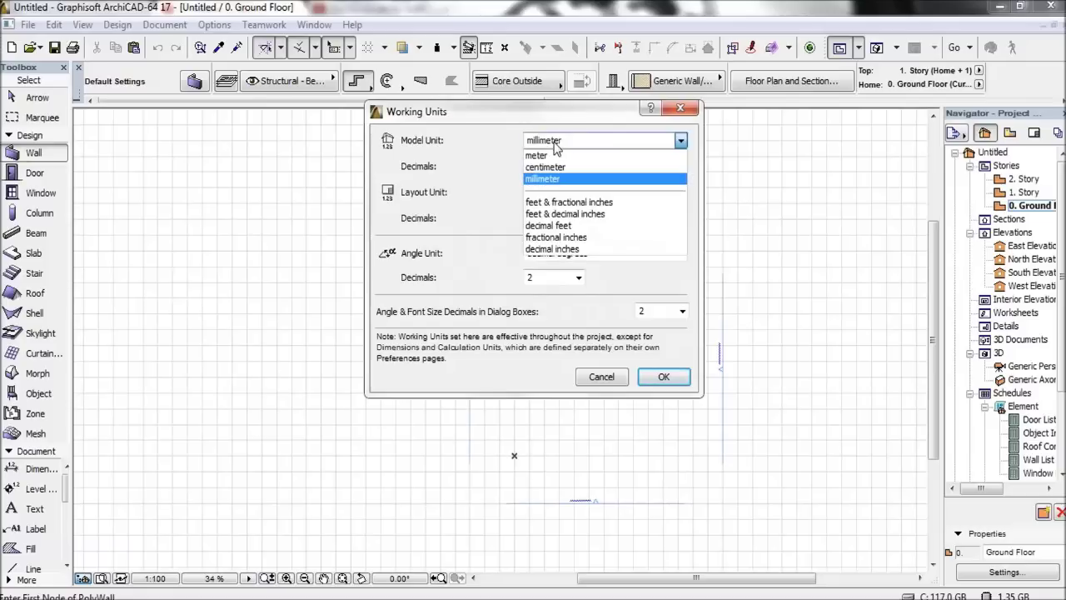
{"action": "left_click", "coordinate": [549, 154]}
{"action": "left_click", "coordinate": [558, 168]}
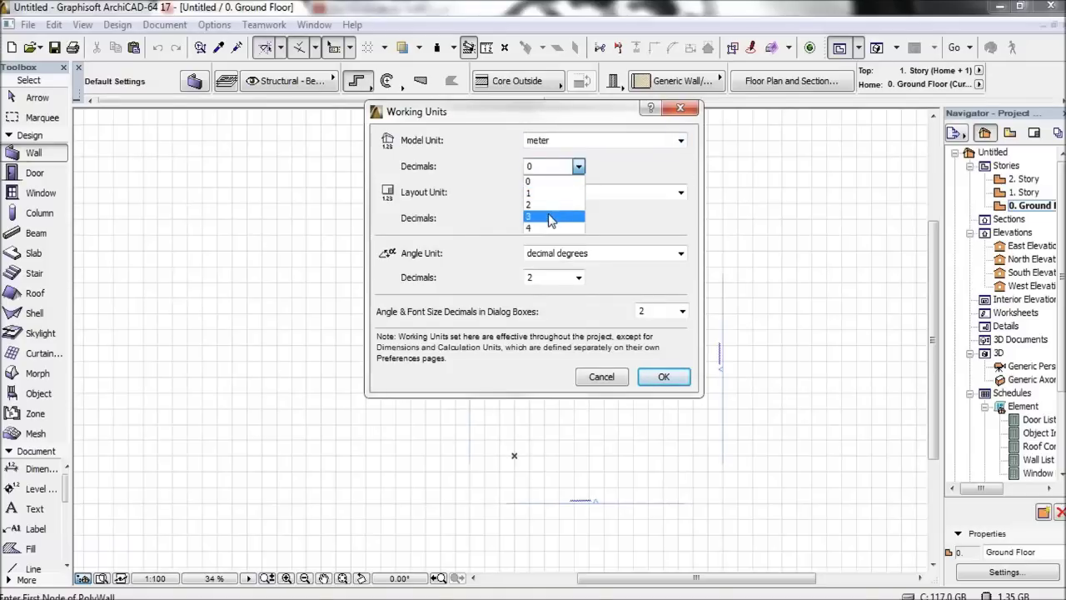
{"action": "left_click", "coordinate": [549, 218]}
- Set the working layout unit to centimeter with 2 decimals and apply the unit settings
{"action": "left_click", "coordinate": [563, 194]}
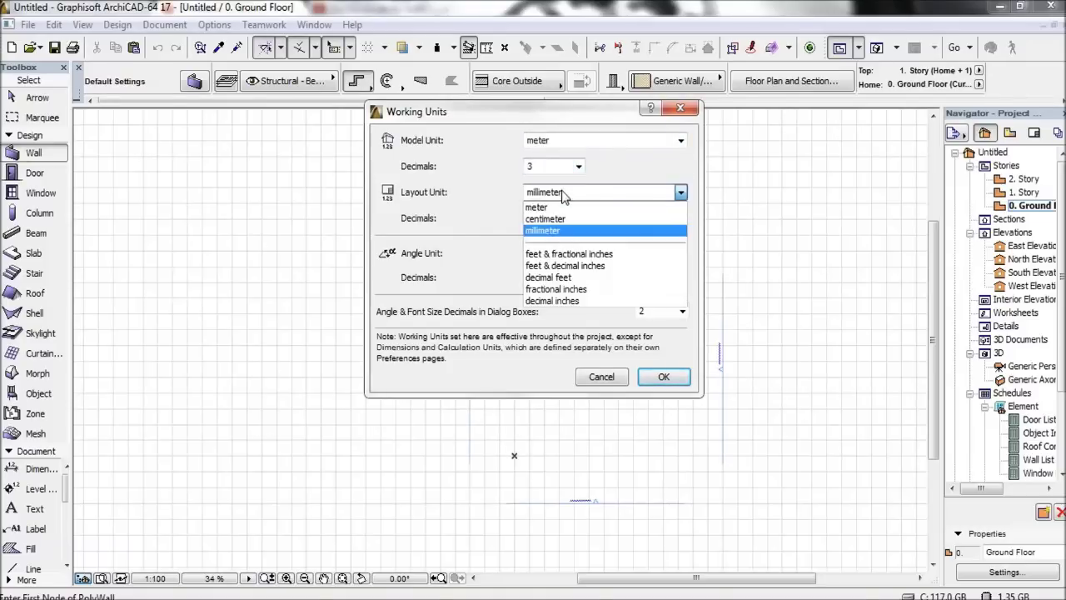
{"action": "left_click", "coordinate": [554, 219]}
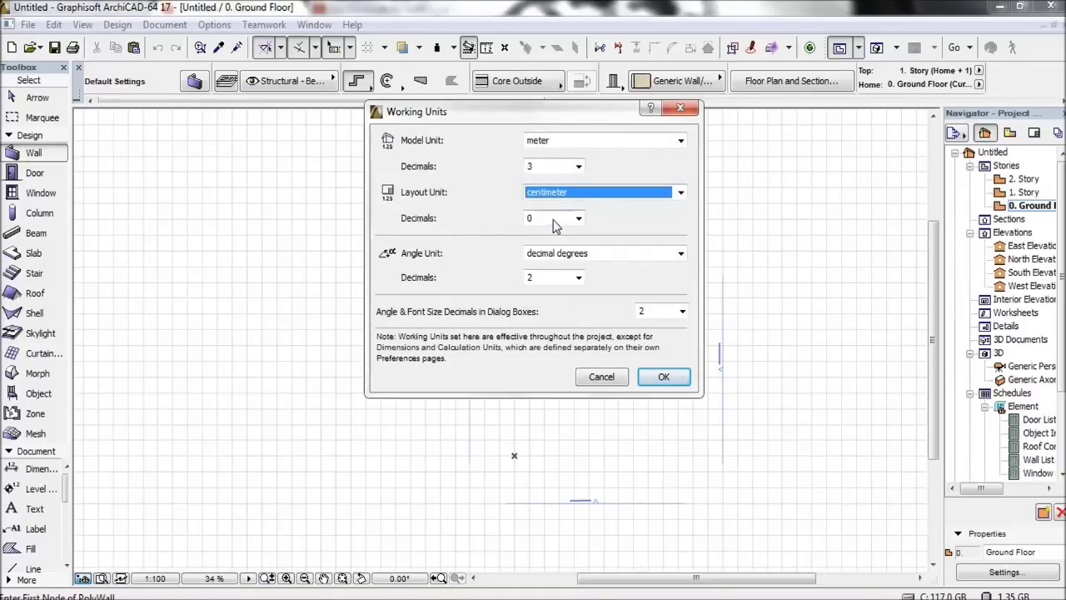
{"action": "left_click", "coordinate": [557, 220]}
{"action": "left_click", "coordinate": [549, 256]}
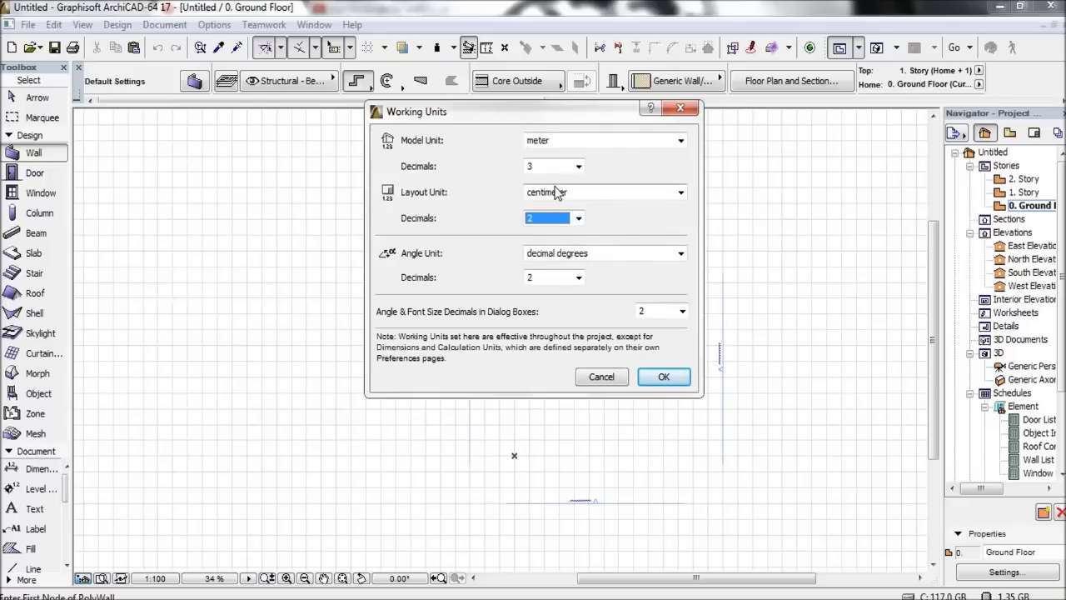
{"action": "left_click", "coordinate": [663, 379]}
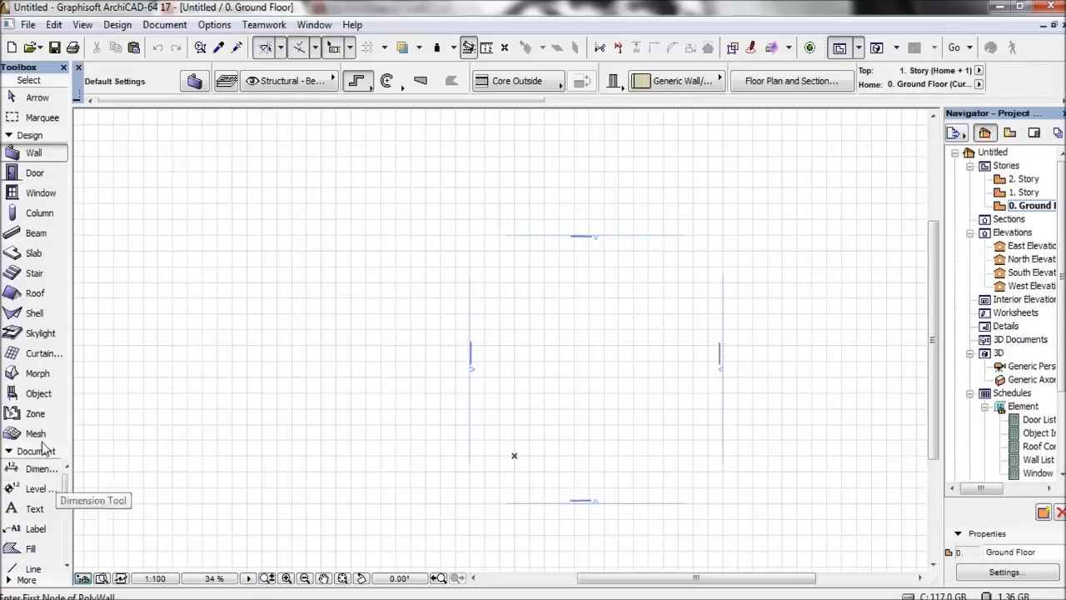
- Draw a 10 by 8 m rectangle with the Line tool, starting its upper-left corner between the elevation markers
{"action": "left_click", "coordinate": [32, 135]}
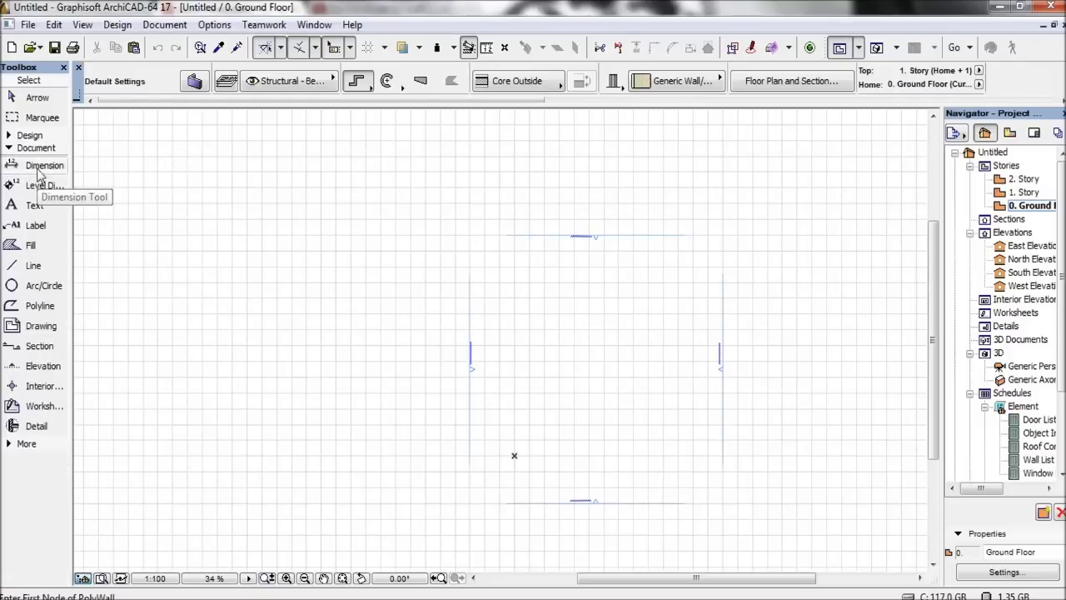
{"action": "left_click", "coordinate": [32, 268]}
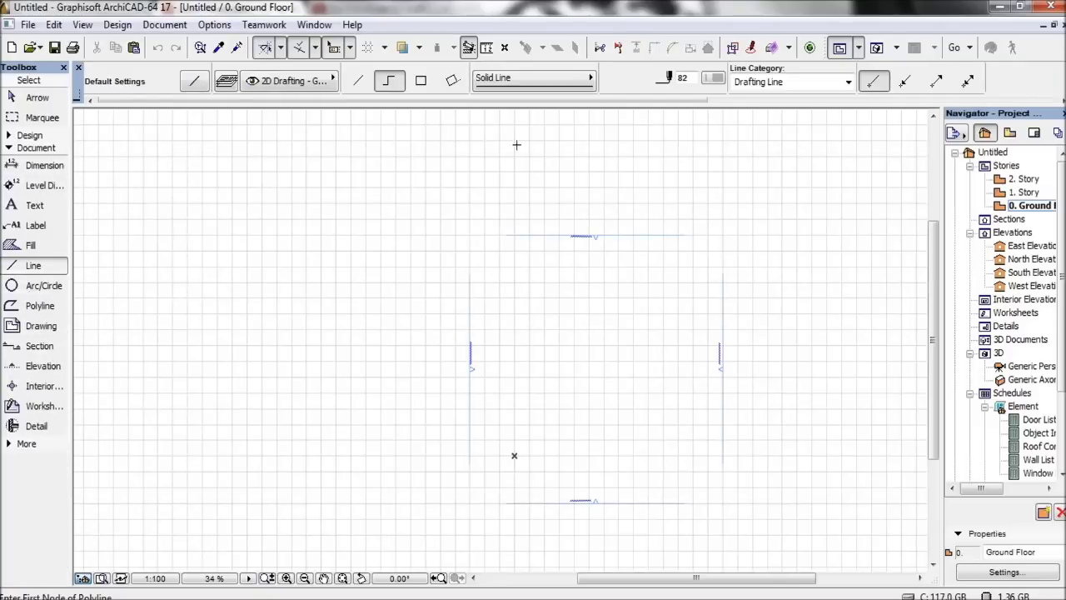
{"action": "left_click", "coordinate": [364, 80]}
{"action": "left_click", "coordinate": [388, 80]}
{"action": "left_click", "coordinate": [420, 80]}
{"action": "left_click", "coordinate": [452, 80]}
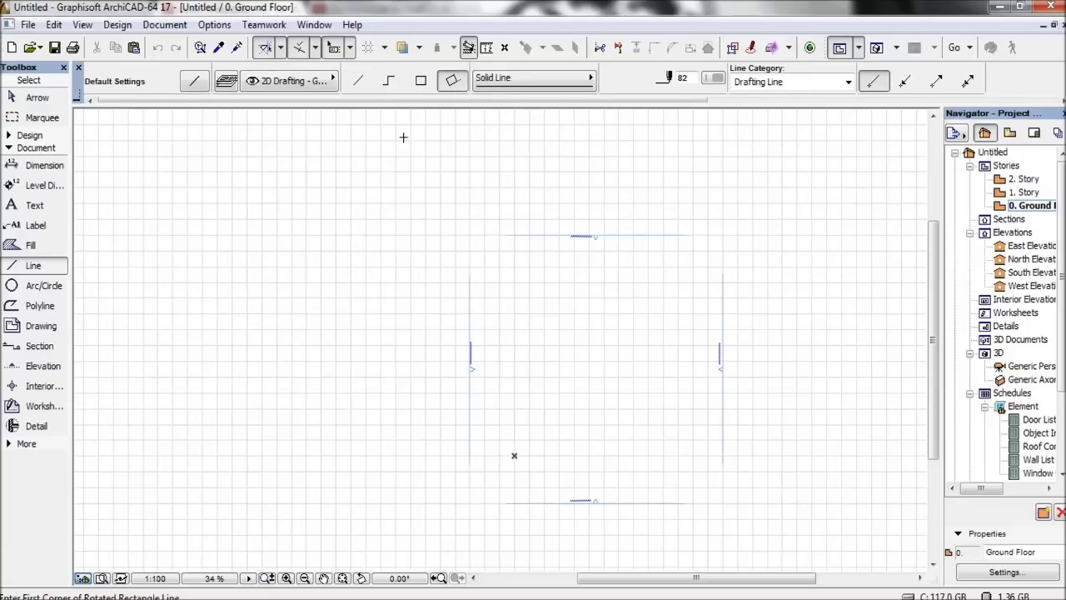
{"action": "left_click", "coordinate": [420, 80]}
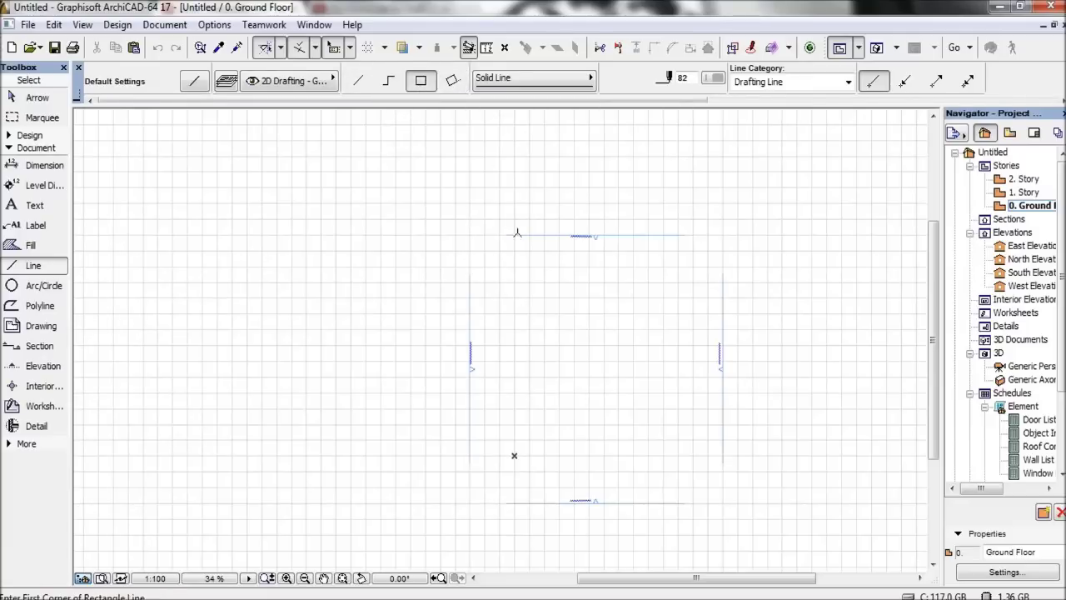
{"action": "left_click", "coordinate": [514, 283]}
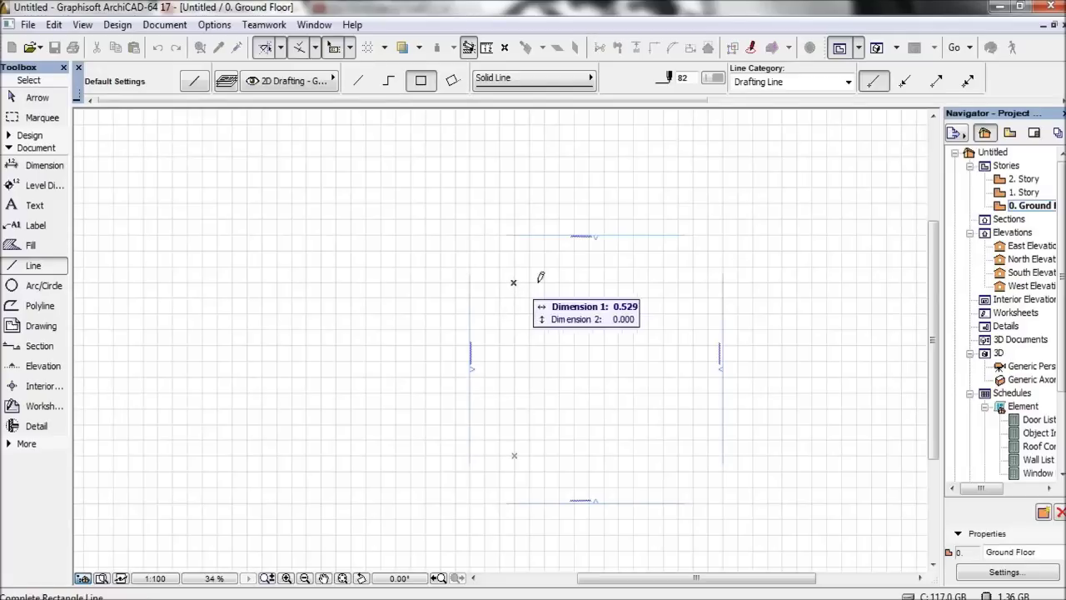
{"action": "key", "text": "Tab"}
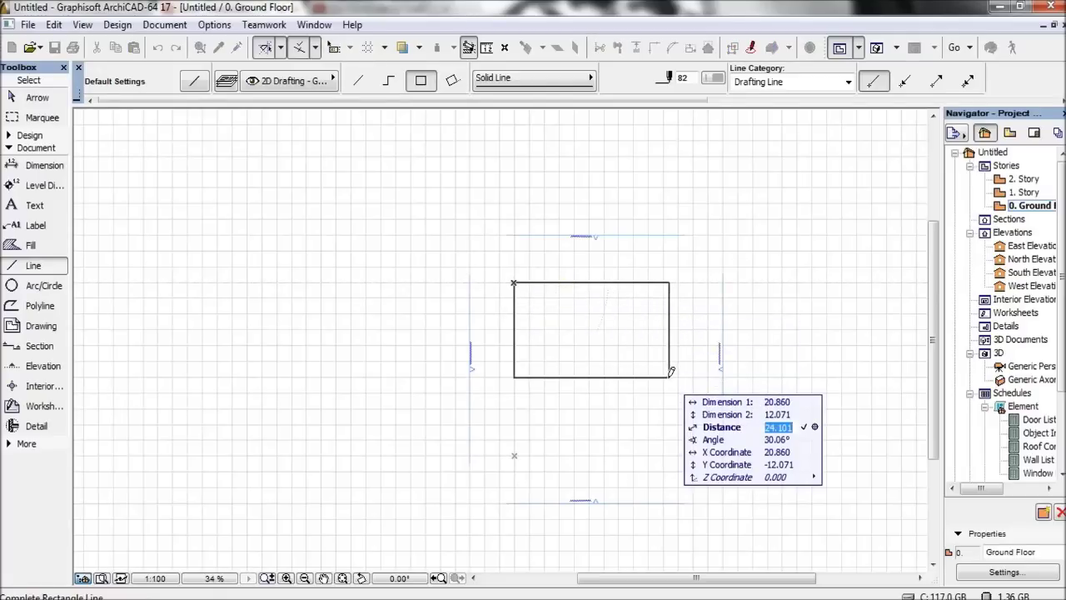
{"action": "key", "text": "Tab"}
{"action": "key", "text": "Tab"}
{"action": "key", "text": "Tab"}
{"action": "key", "text": "Tab"}
{"action": "key", "text": "Tab"}
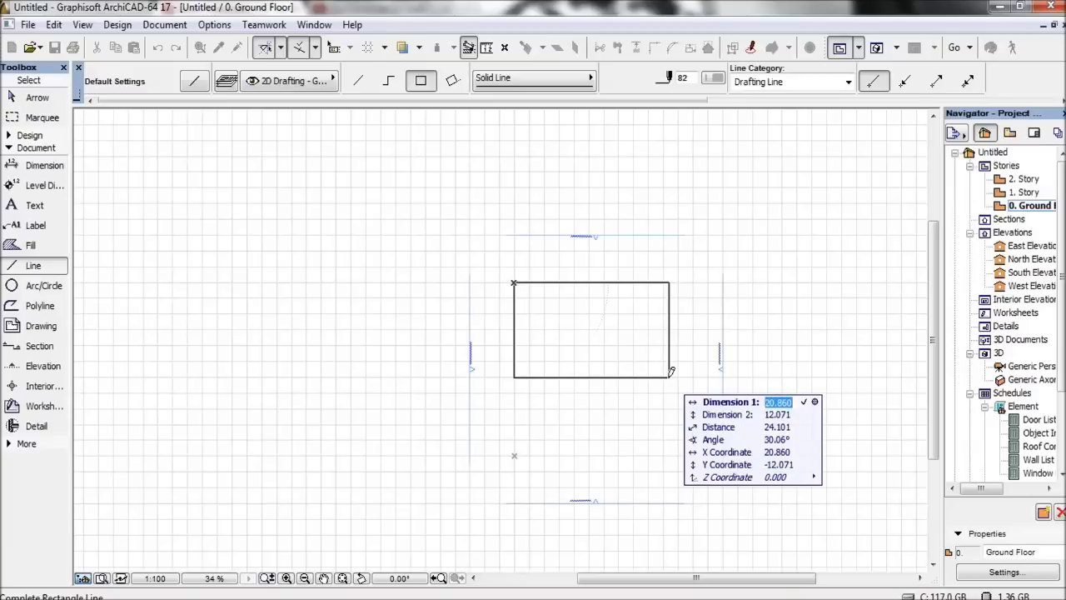
{"action": "type", "text": "10"}
{"action": "key", "text": "Tab"}
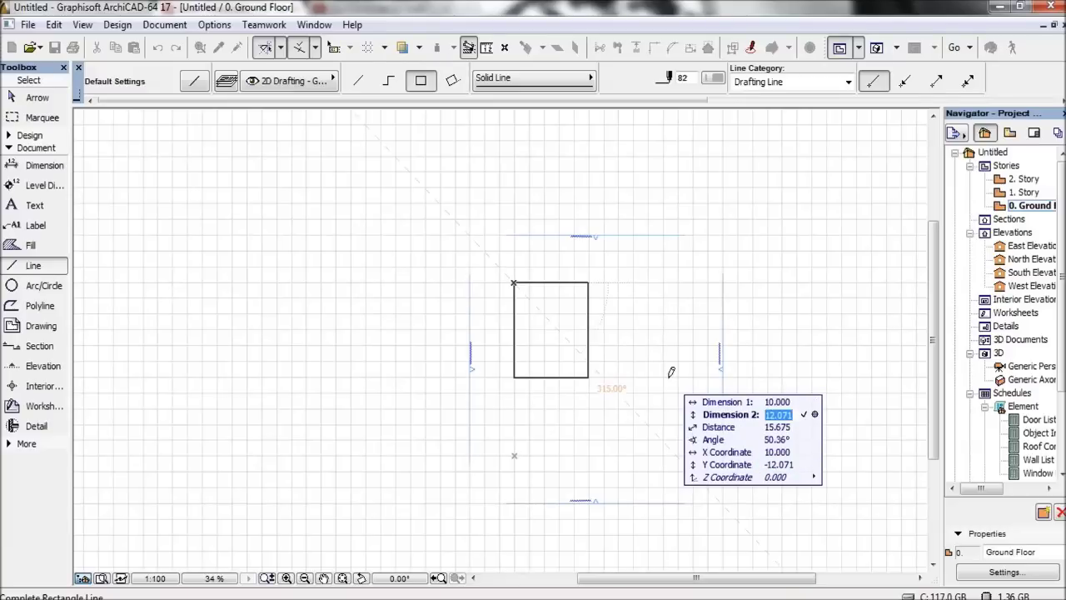
{"action": "type", "text": "8"}
{"action": "key", "text": "Return"}
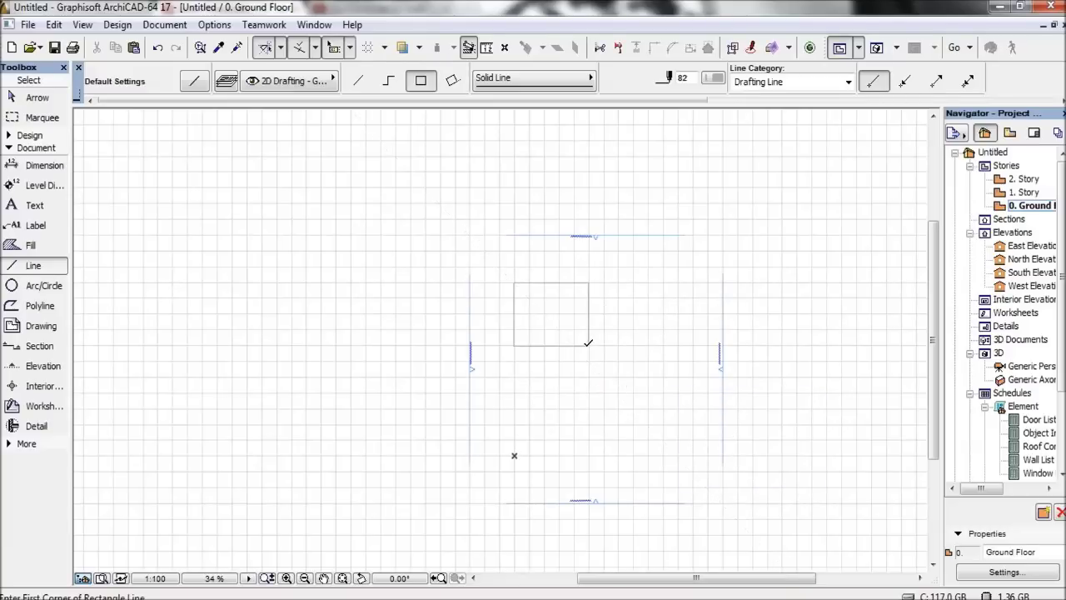
- Select the rectangle and move it by its lower-right corner about two grid squares right and one down
{"action": "scroll", "coordinate": [587, 342], "scroll_direction": "up", "scroll_amount": 4}
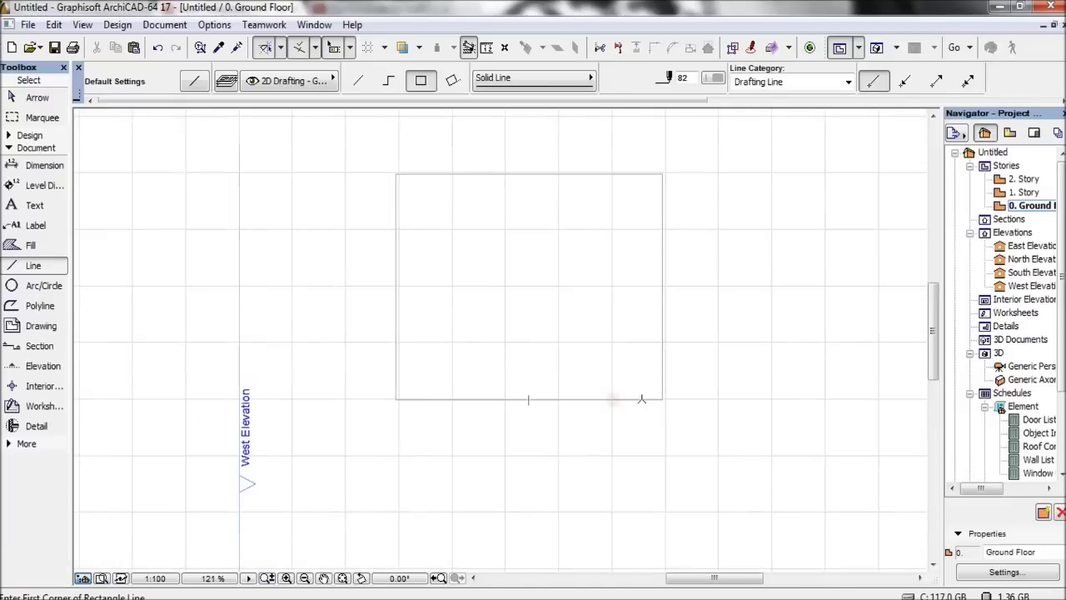
{"action": "key", "text": "Escape"}
{"action": "left_click", "coordinate": [660, 400]}
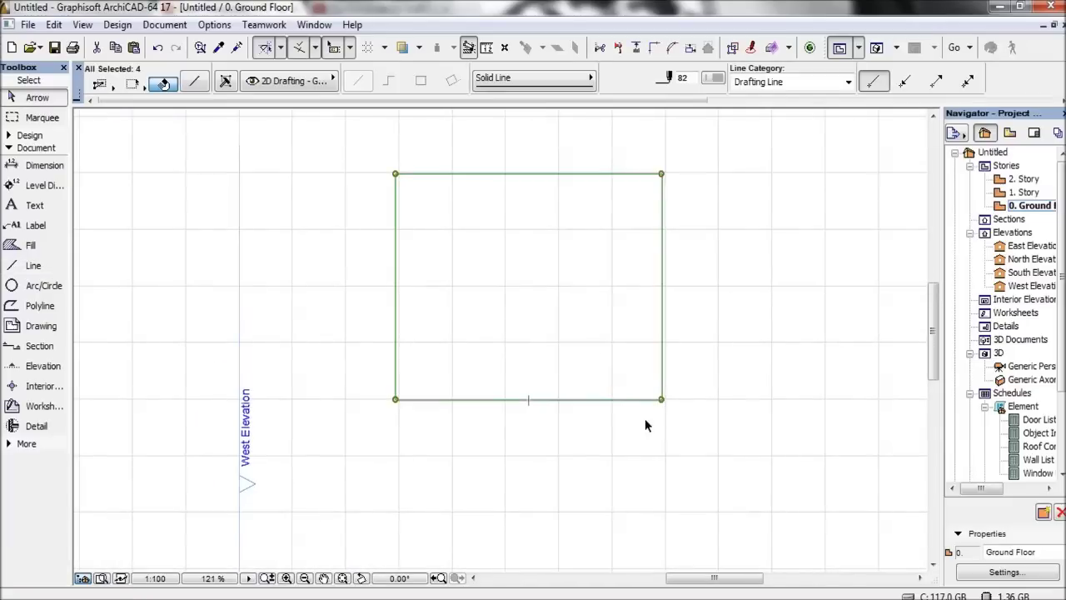
{"action": "left_click_drag", "start_coordinate": [661, 401], "coordinate": [773, 457]}
- Try to rotate the rectangle about its lower-right corner
{"action": "left_click", "coordinate": [506, 456]}
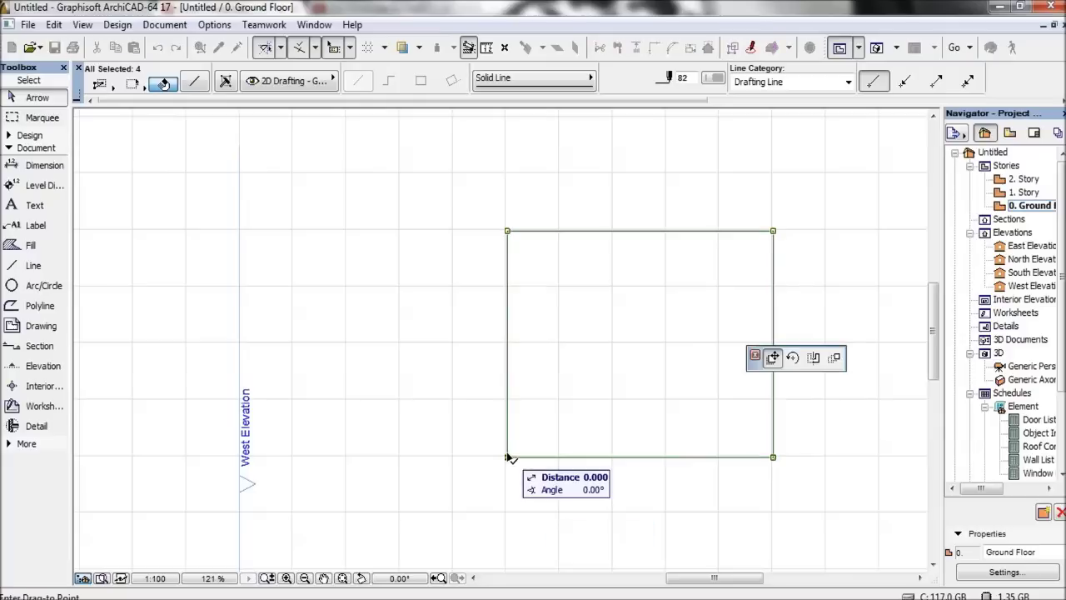
{"action": "left_click", "coordinate": [792, 357]}
{"action": "left_click", "coordinate": [773, 456]}
{"action": "left_click", "coordinate": [635, 456]}
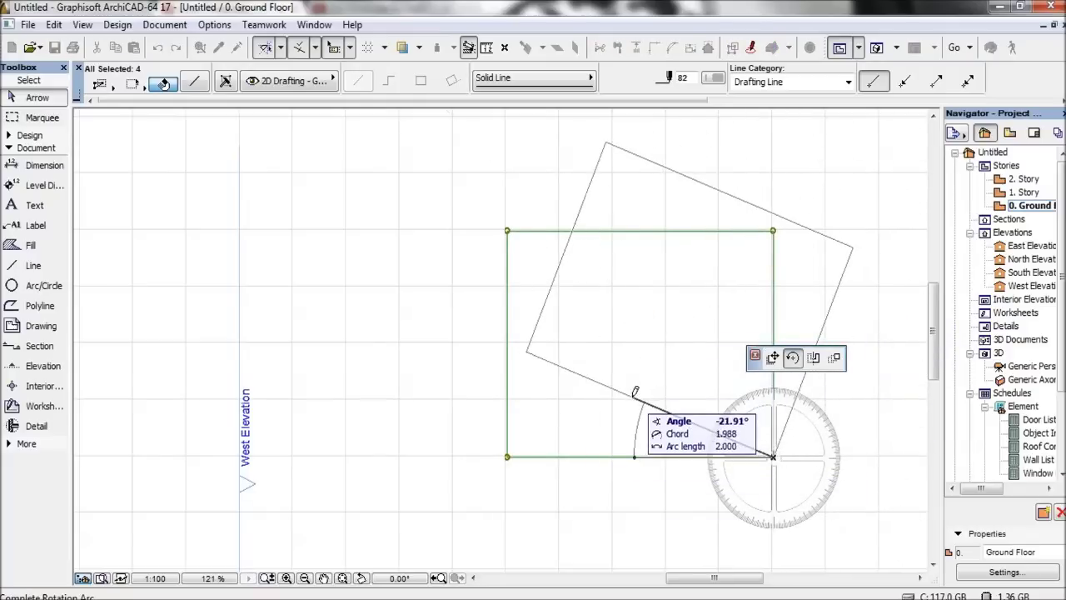
{"action": "key", "text": "Escape"}
- Try to mirror the rectangle about an axis through its lower-right corner and about one outside its right side
{"action": "left_click", "coordinate": [773, 457]}
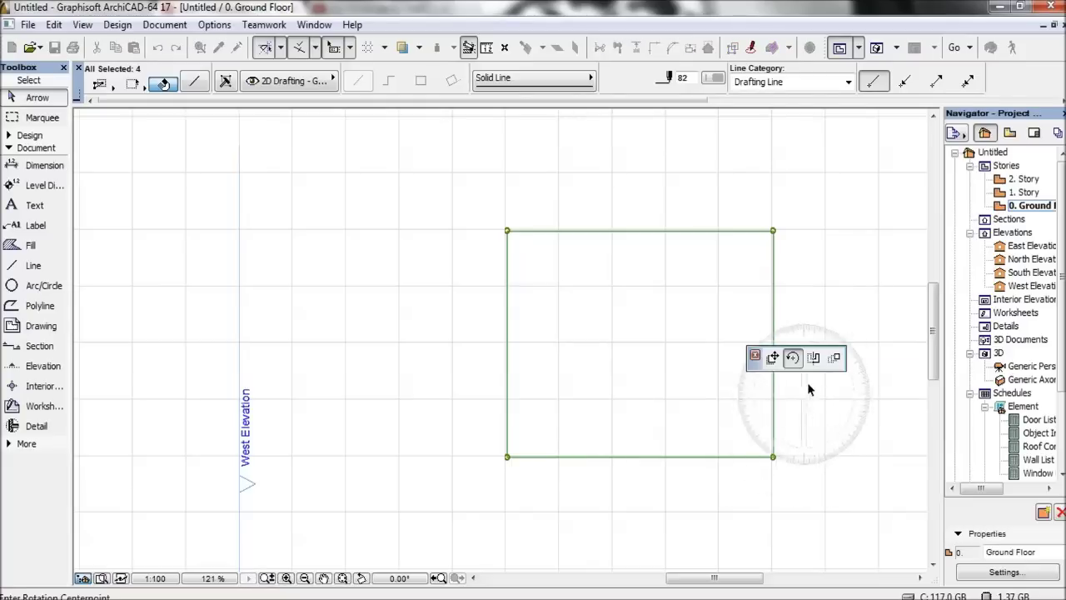
{"action": "left_click", "coordinate": [813, 357]}
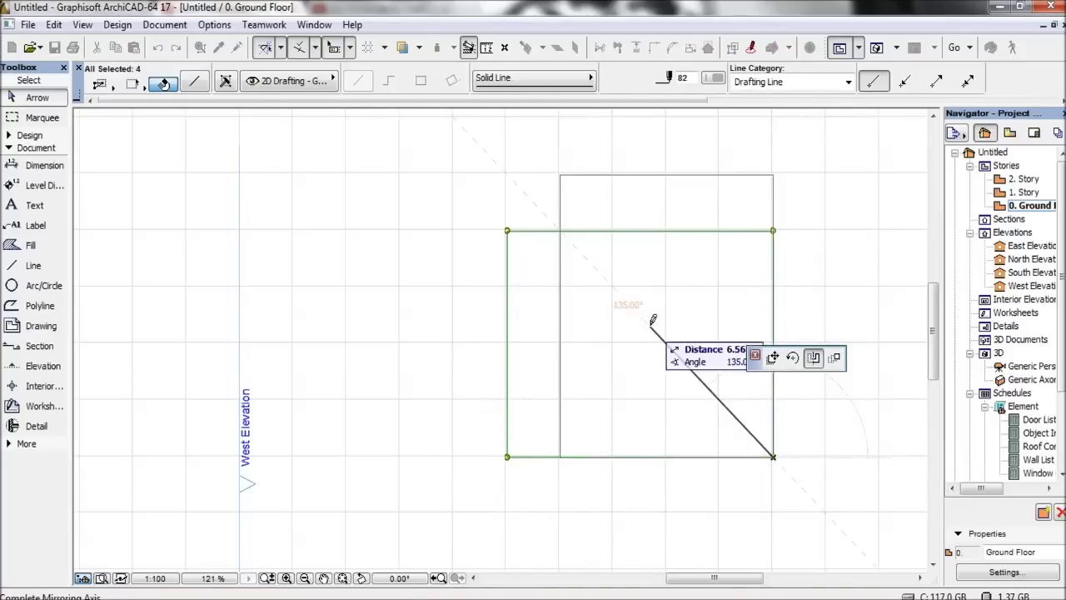
{"action": "key", "text": "Escape"}
{"action": "left_click", "coordinate": [773, 457]}
{"action": "left_click", "coordinate": [885, 380]}
{"action": "left_click", "coordinate": [918, 379]}
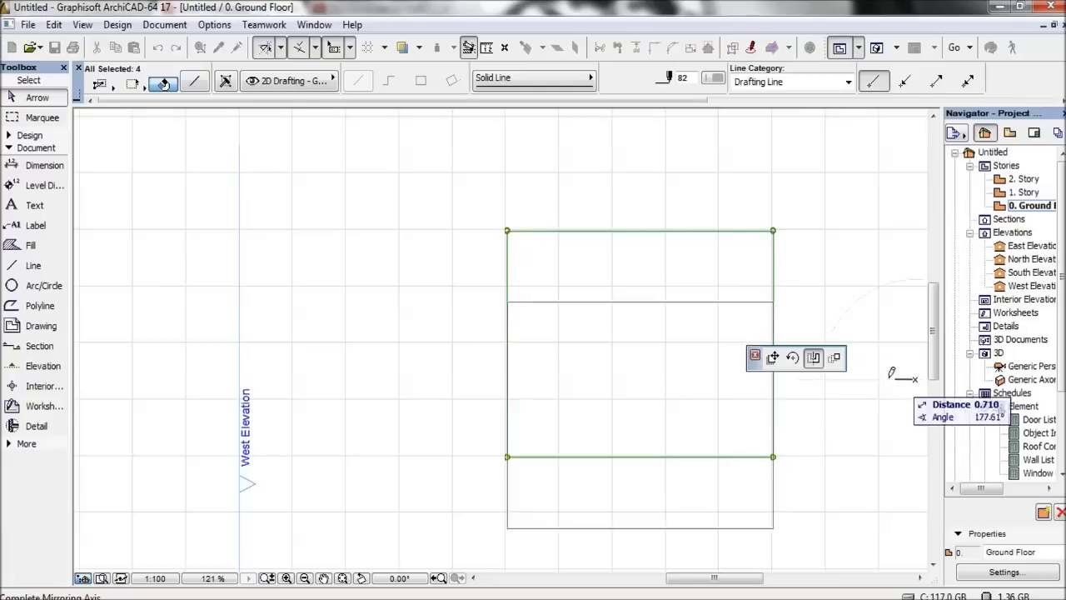
{"action": "key", "text": "Escape"}
- Try to multiply the rectangle from its lower-right corner using the Drag action with the Spread option
{"action": "left_click", "coordinate": [773, 456]}
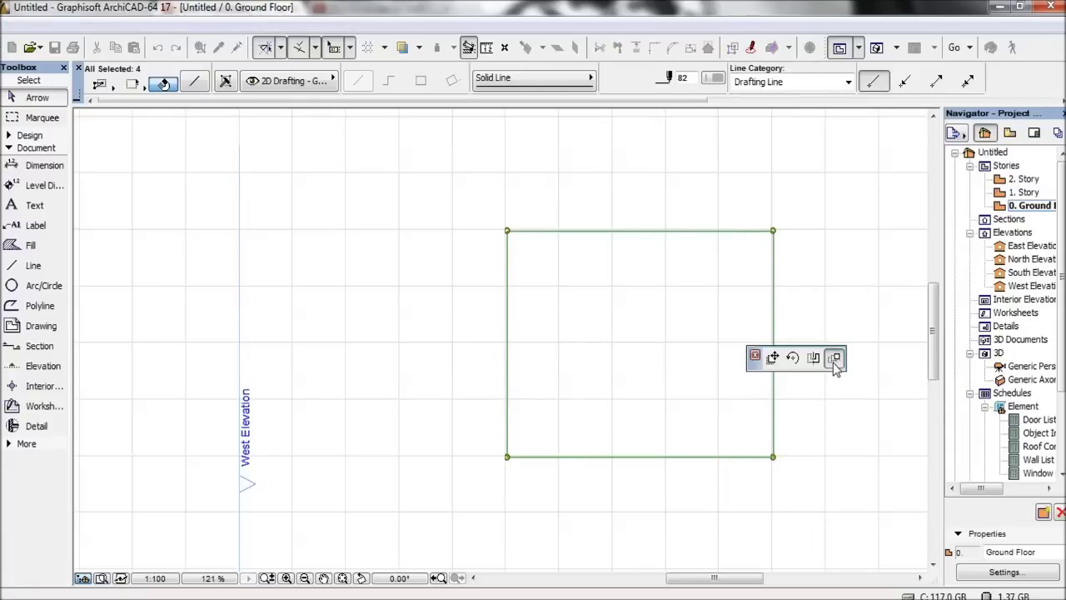
{"action": "left_click", "coordinate": [834, 358]}
{"action": "left_click", "coordinate": [471, 321]}
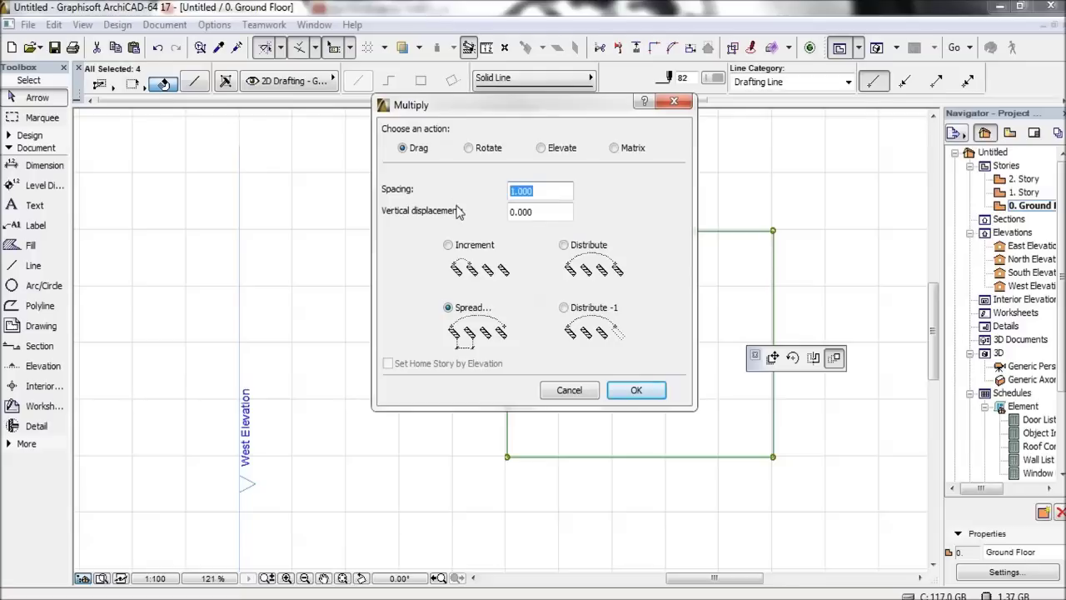
{"action": "left_click", "coordinate": [636, 389]}
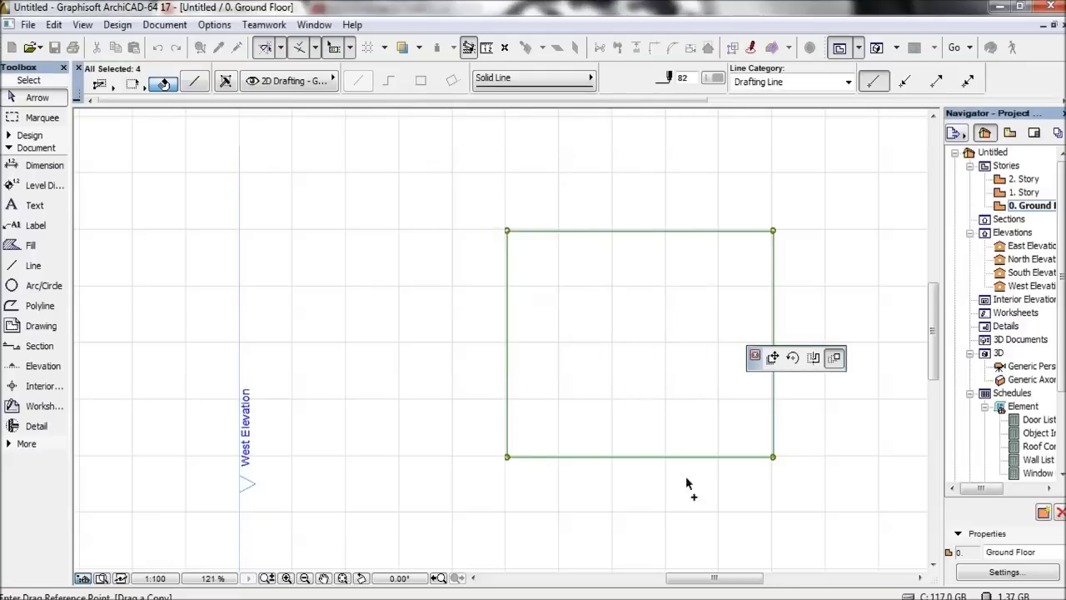
{"action": "left_click", "coordinate": [773, 456]}
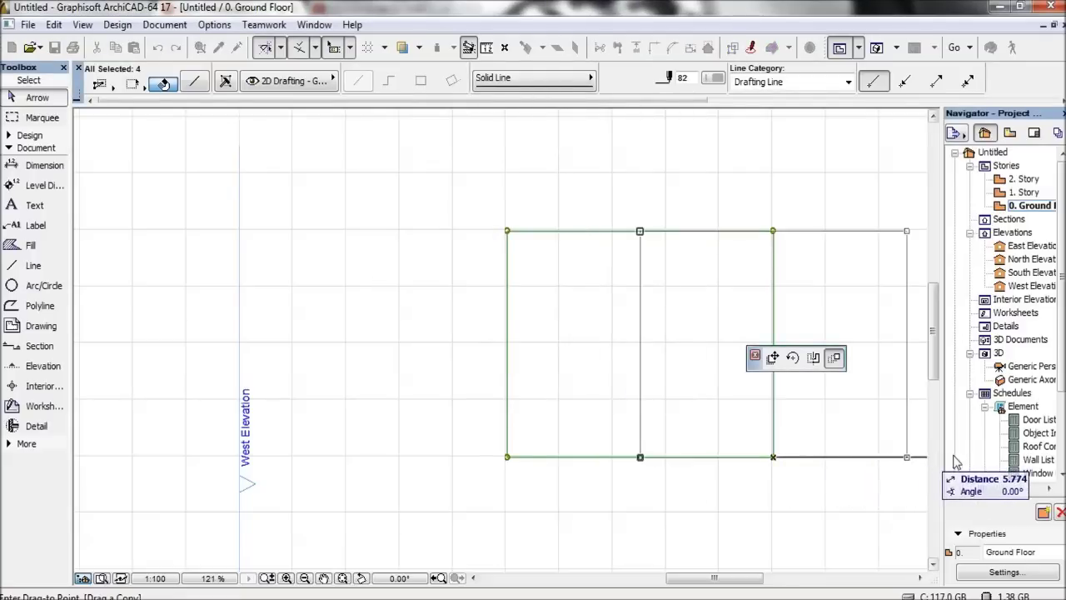
{"action": "scroll", "coordinate": [928, 468], "scroll_direction": "down", "scroll_amount": 5}
{"action": "middle_click_drag", "start_coordinate": [911, 469], "coordinate": [524, 438]}
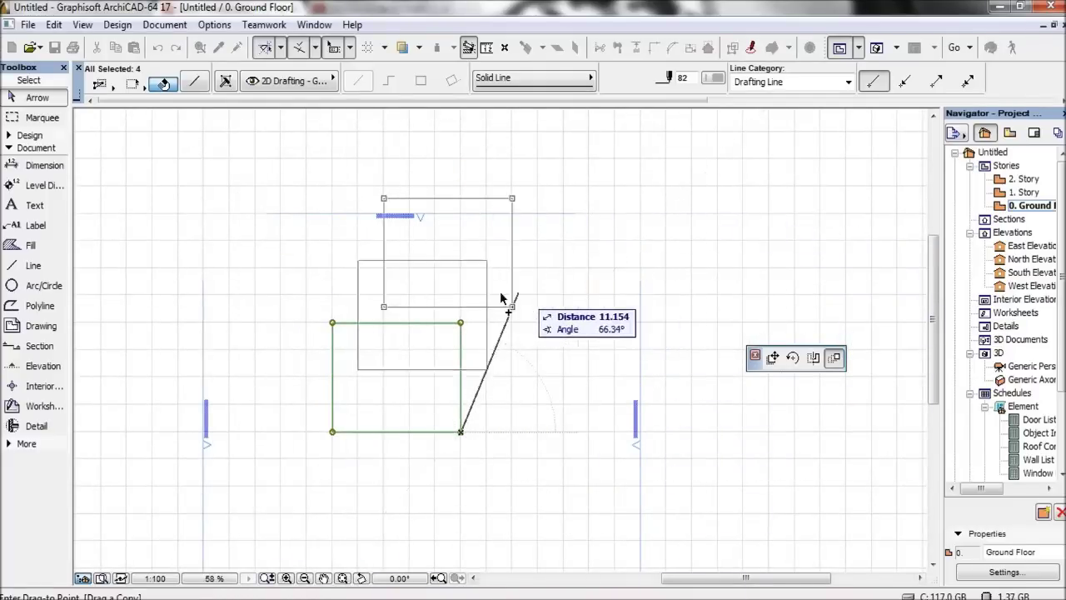
{"action": "key", "text": "Escape"}
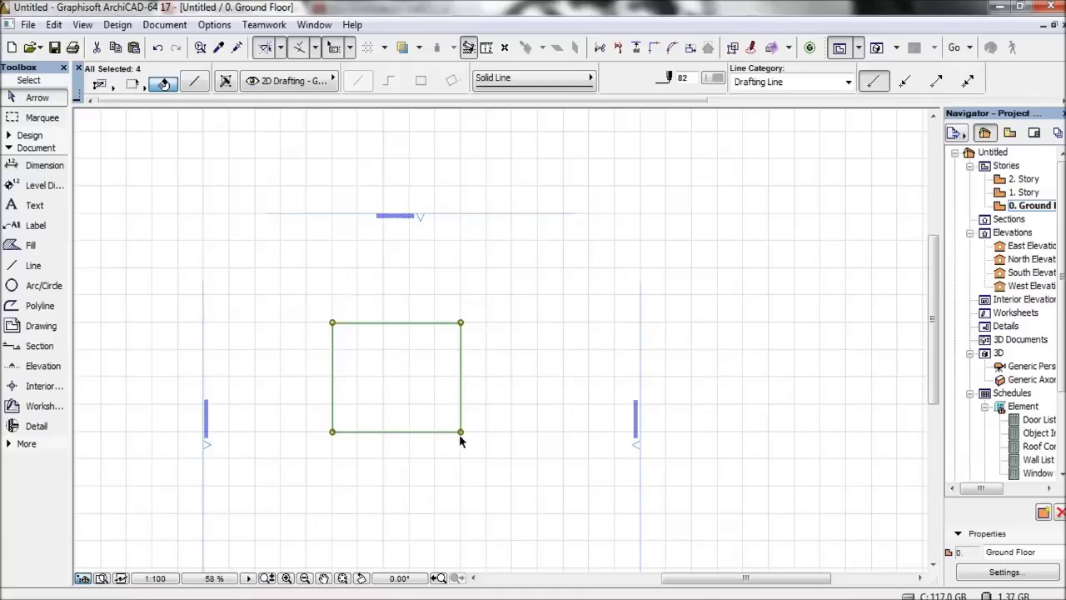
{"action": "key", "text": "Escape"}
- Display the Arrange Elements toolbar
{"action": "right_click", "coordinate": [1020, 91]}
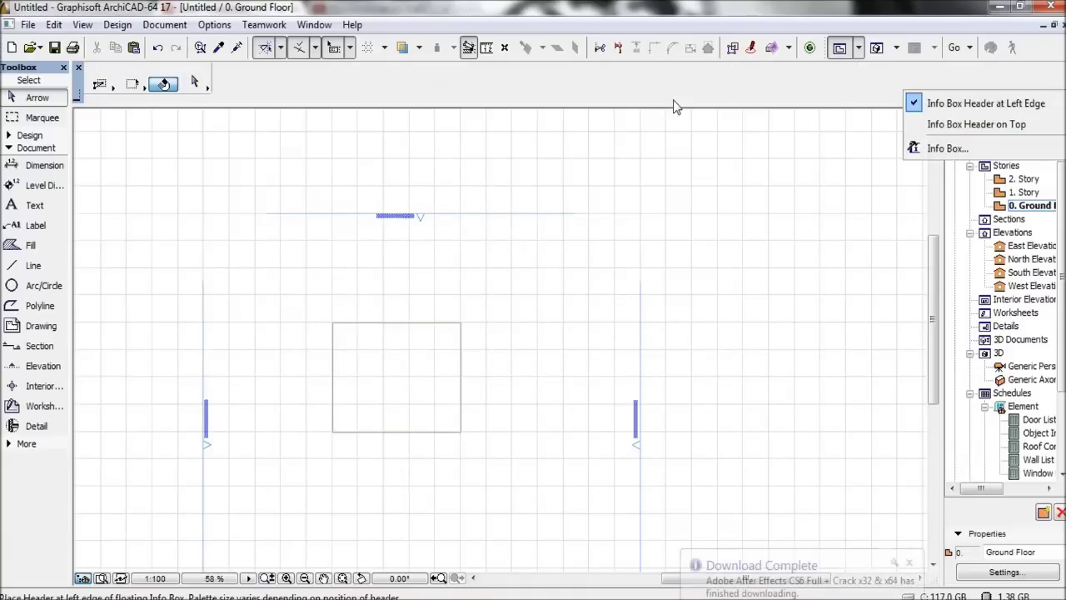
{"action": "right_click", "coordinate": [1039, 51]}
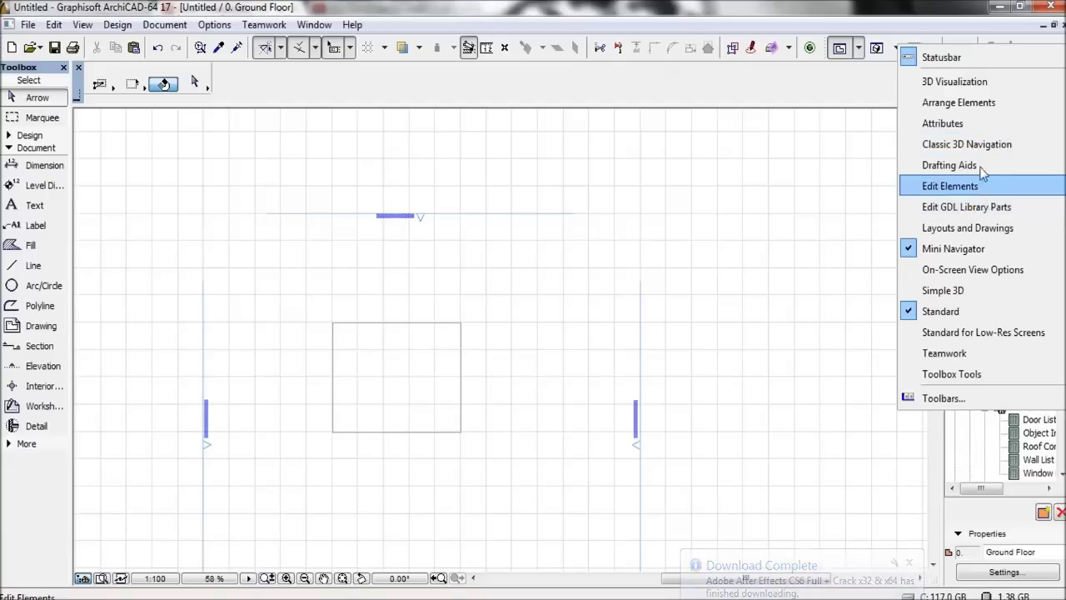
{"action": "left_click", "coordinate": [966, 103]}
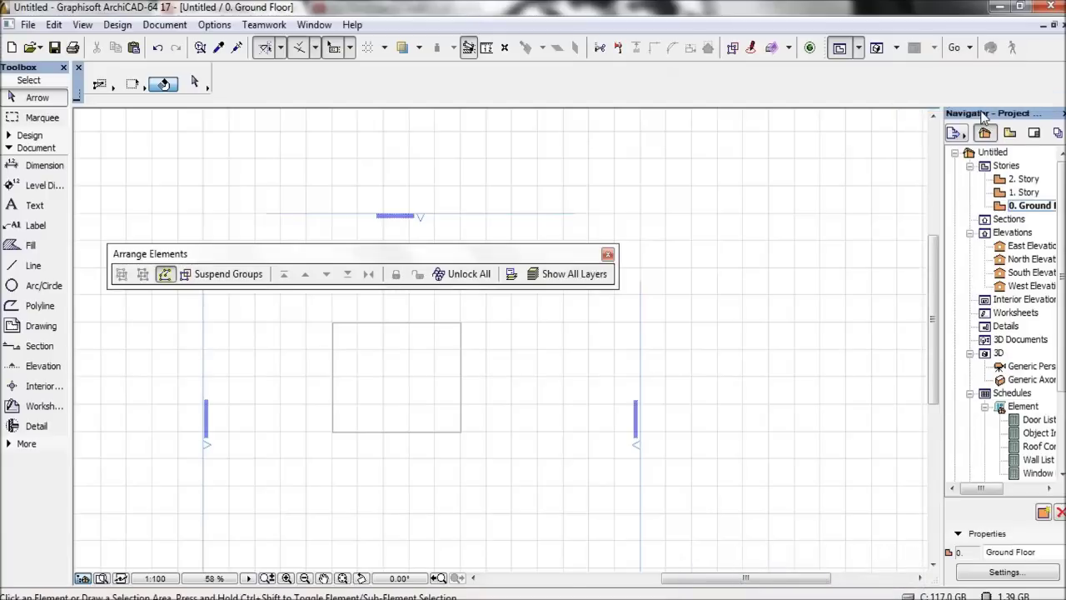
- Close the Arrange Elements toolbar
{"action": "left_click", "coordinate": [609, 254]}
{"action": "right_click", "coordinate": [696, 94]}
- Display the 3D Visualization toolbar, move it over the docked toolbars and close it again
{"action": "right_click", "coordinate": [773, 62]}
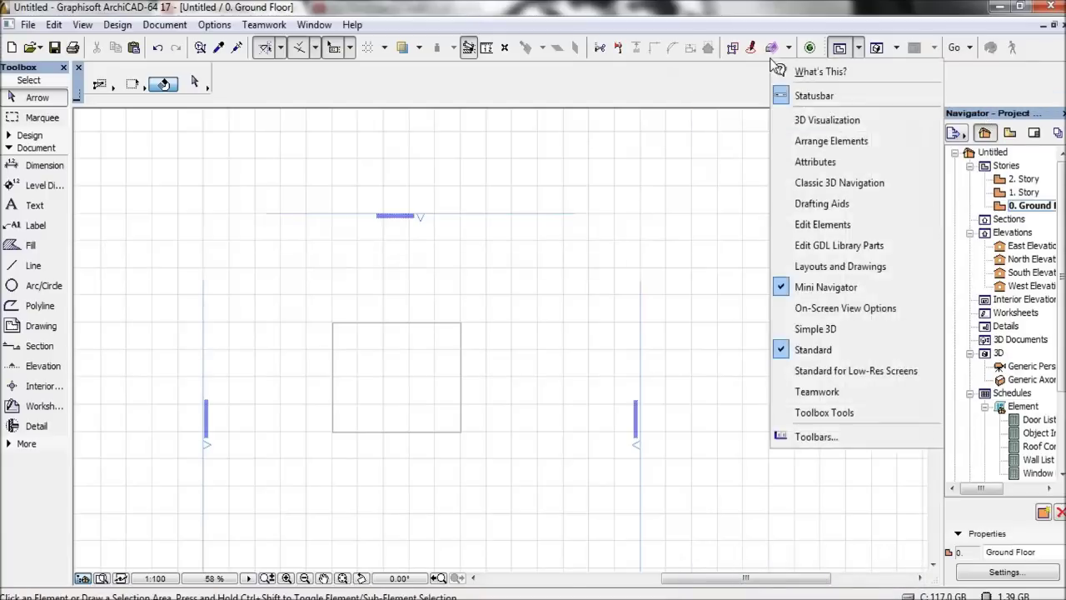
{"action": "left_click", "coordinate": [801, 119]}
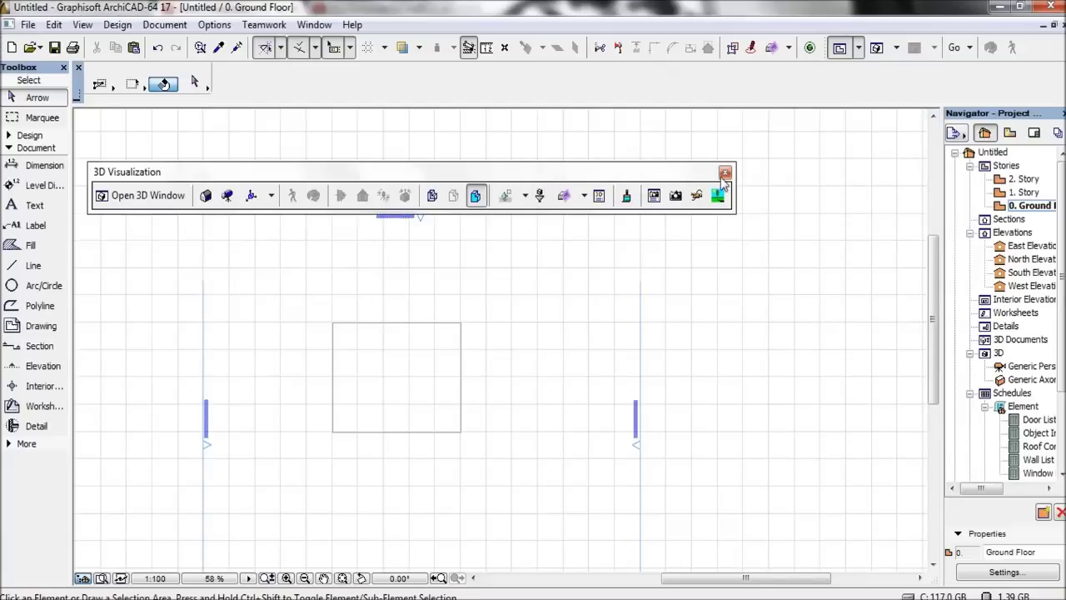
{"action": "left_click_drag", "start_coordinate": [660, 178], "coordinate": [805, 77]}
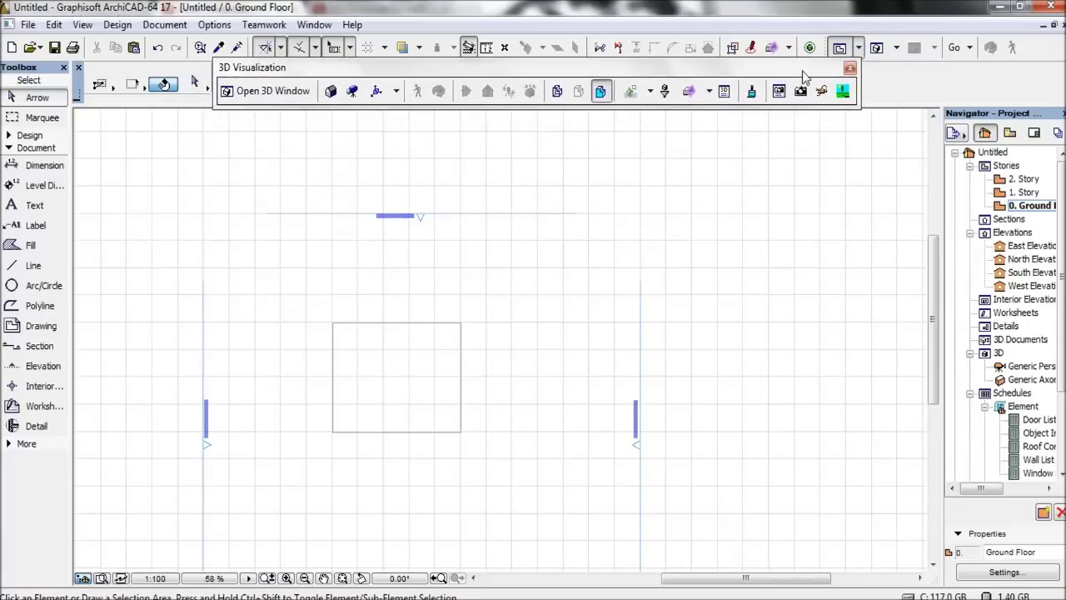
{"action": "left_click", "coordinate": [849, 68]}
- Display the Drafting Aids toolbar and dock it in the row above the Standard toolbar
{"action": "right_click", "coordinate": [998, 54]}
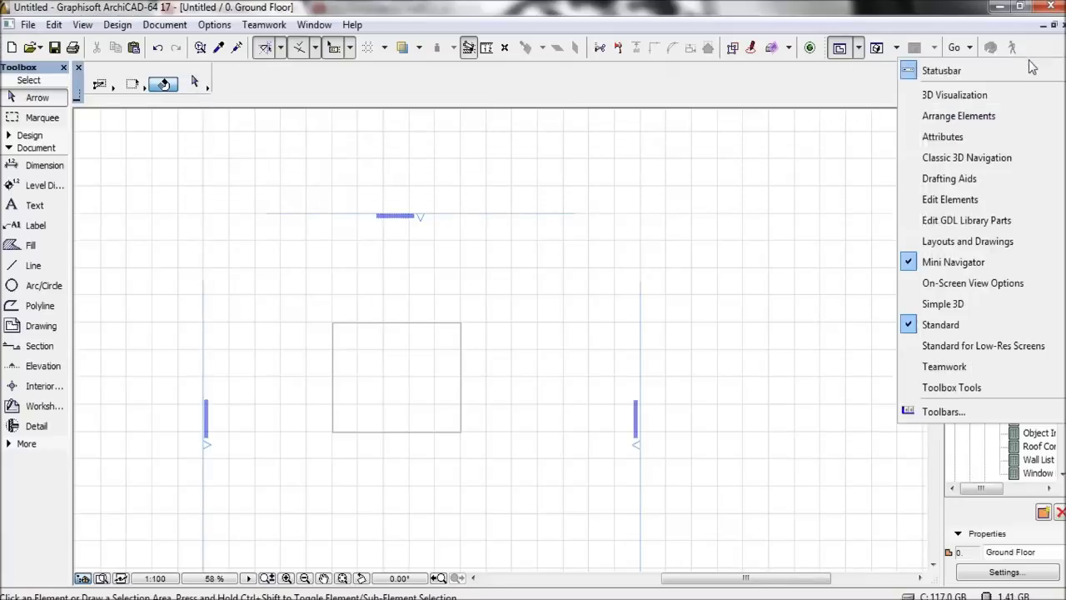
{"action": "left_click", "coordinate": [954, 178]}
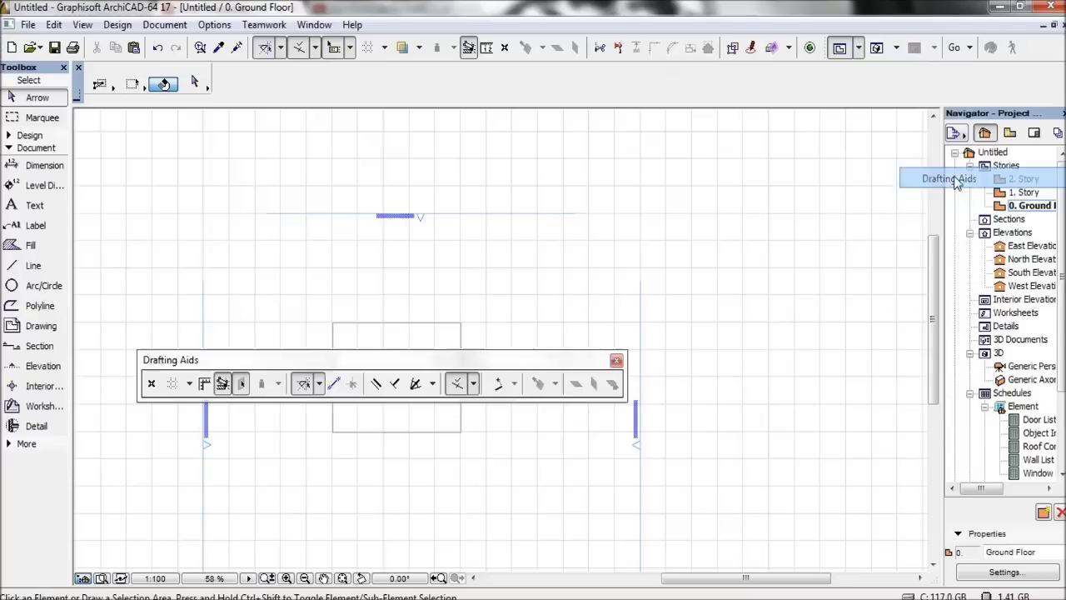
{"action": "mouse_move", "coordinate": [526, 370]}
{"action": "left_mouse_down"}
{"action": "mouse_move", "coordinate": [569, 125]}
{"action": "mouse_move", "coordinate": [654, 163]}
{"action": "mouse_move", "coordinate": [728, 87]}
{"action": "mouse_move", "coordinate": [649, 47]}
{"action": "mouse_move", "coordinate": [390, 48]}
{"action": "left_mouse_up"}
{"action": "right_click", "coordinate": [678, 47]}
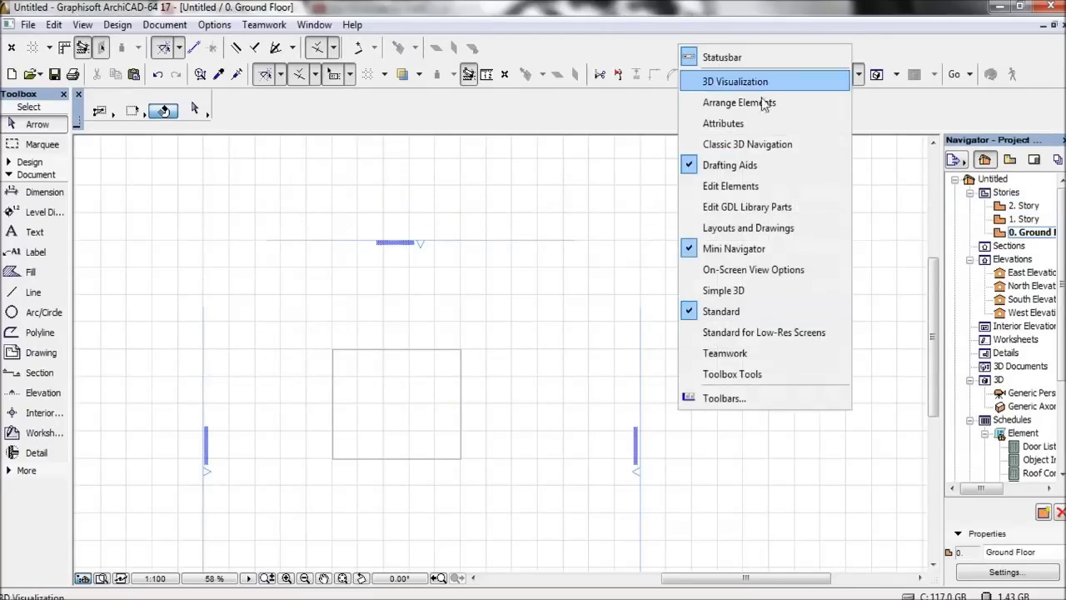
{"action": "left_click", "coordinate": [570, 119]}
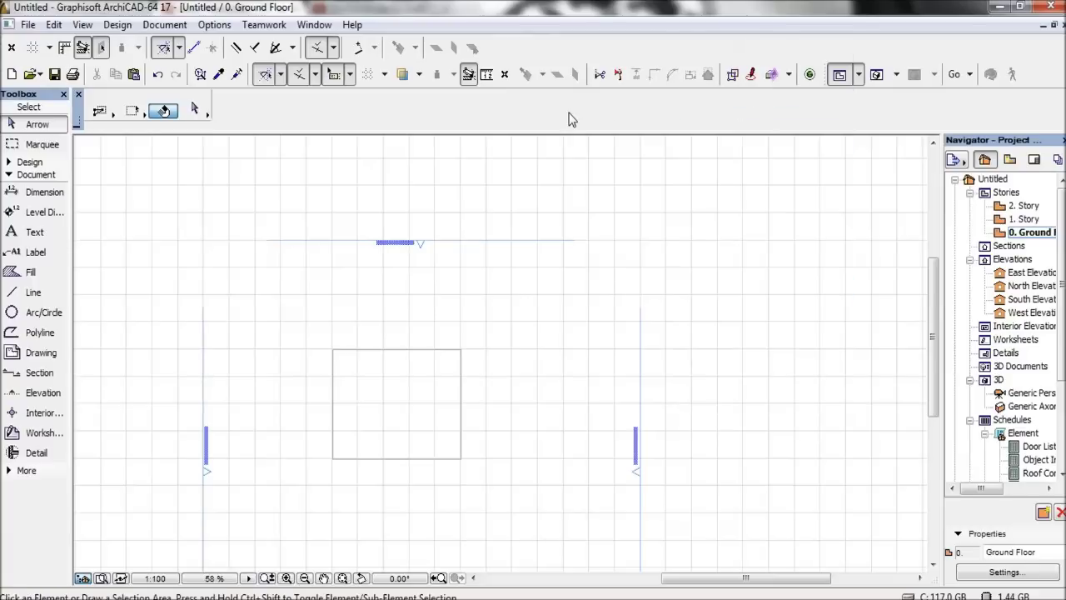
- Offset a copy of the rectangle inward by 0.3 with the Offset Constraint
{"action": "left_click", "coordinate": [400, 349]}
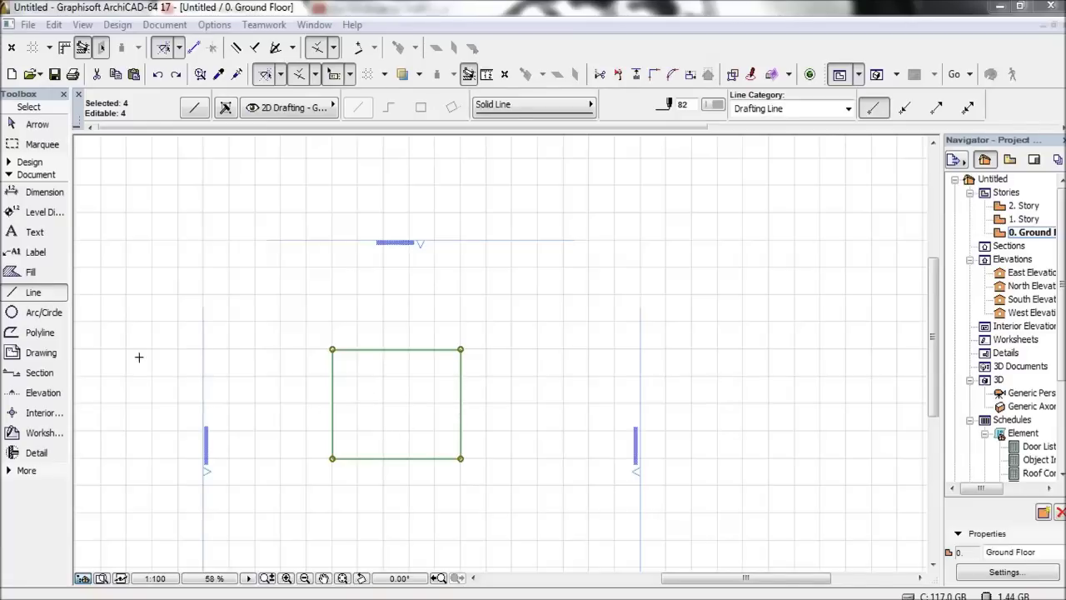
{"action": "double_click", "coordinate": [38, 296]}
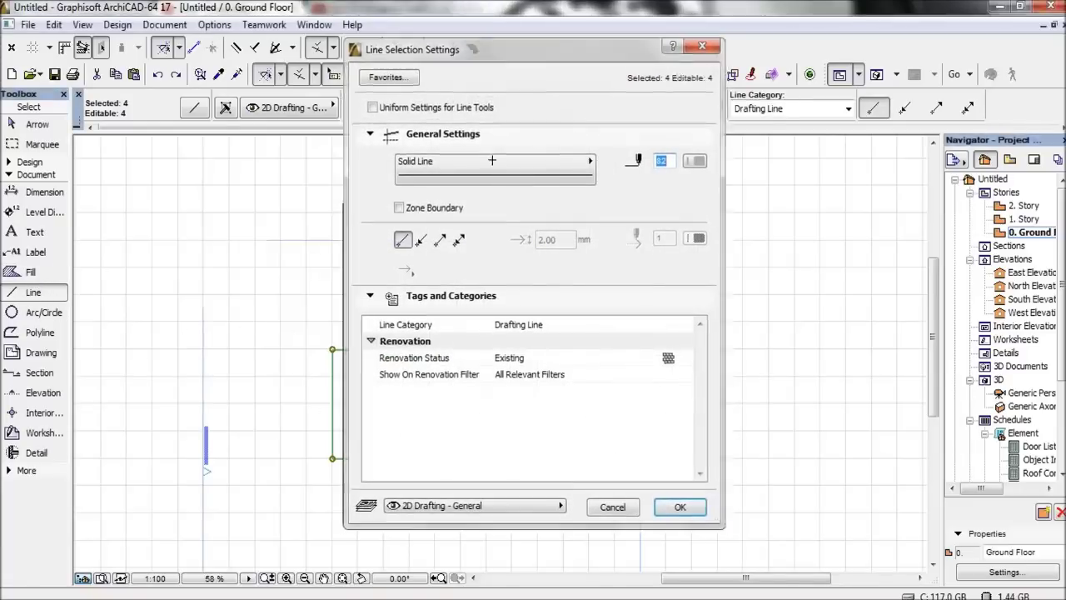
{"action": "key", "text": "Return"}
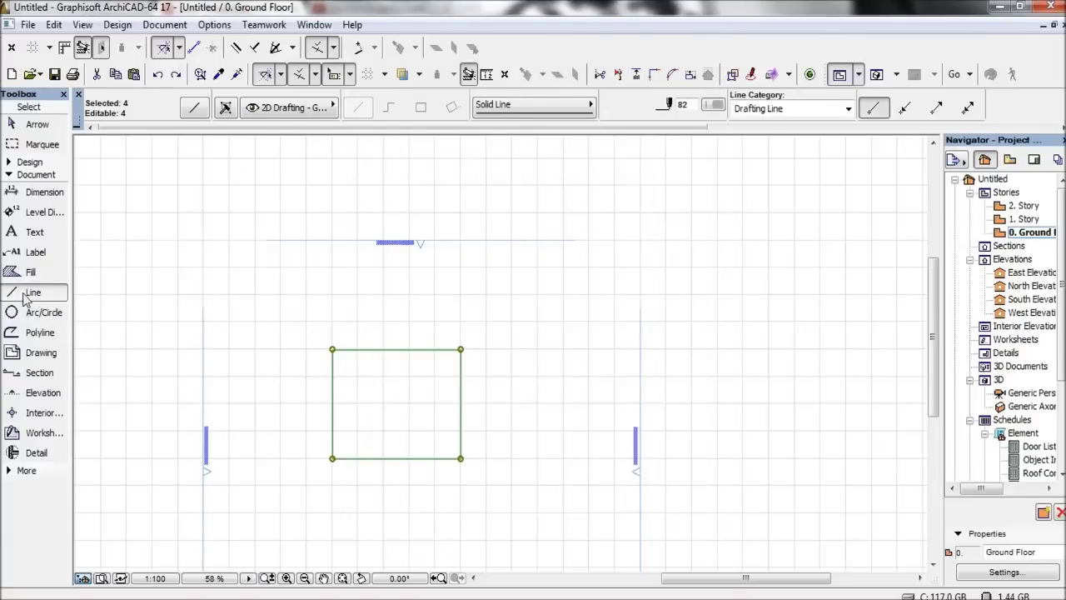
{"action": "left_click", "coordinate": [293, 48]}
{"action": "left_click", "coordinate": [276, 49]}
{"action": "left_click", "coordinate": [293, 50]}
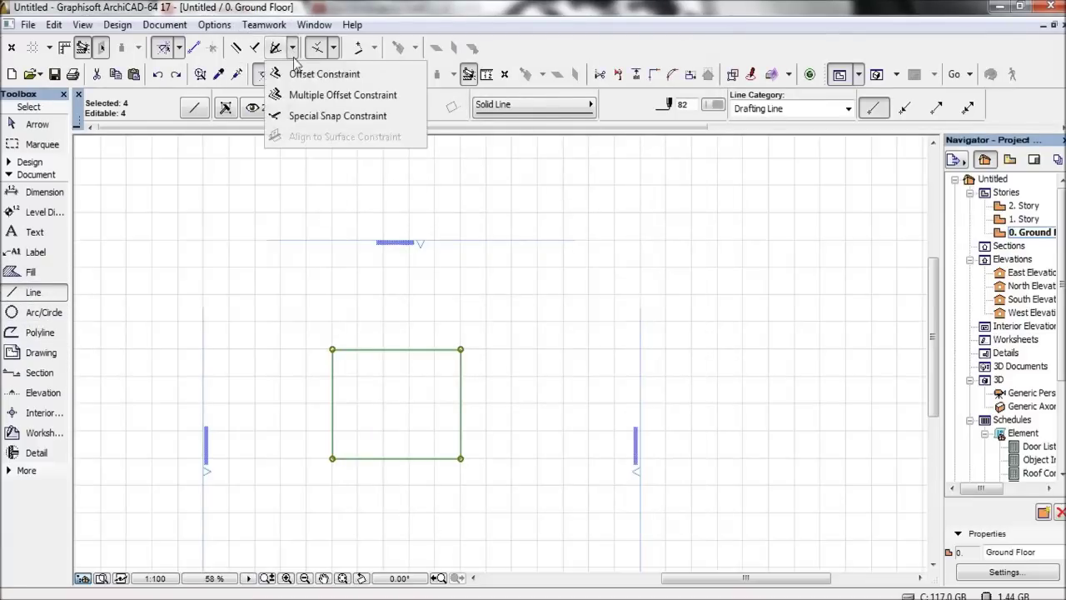
{"action": "left_click", "coordinate": [294, 75]}
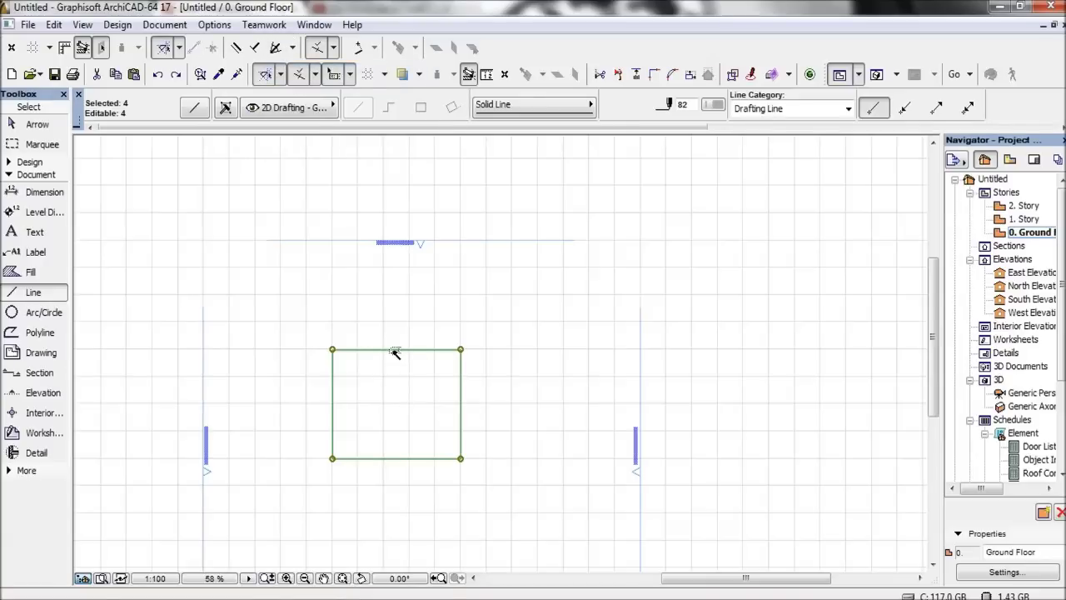
{"action": "left_click", "coordinate": [394, 350]}
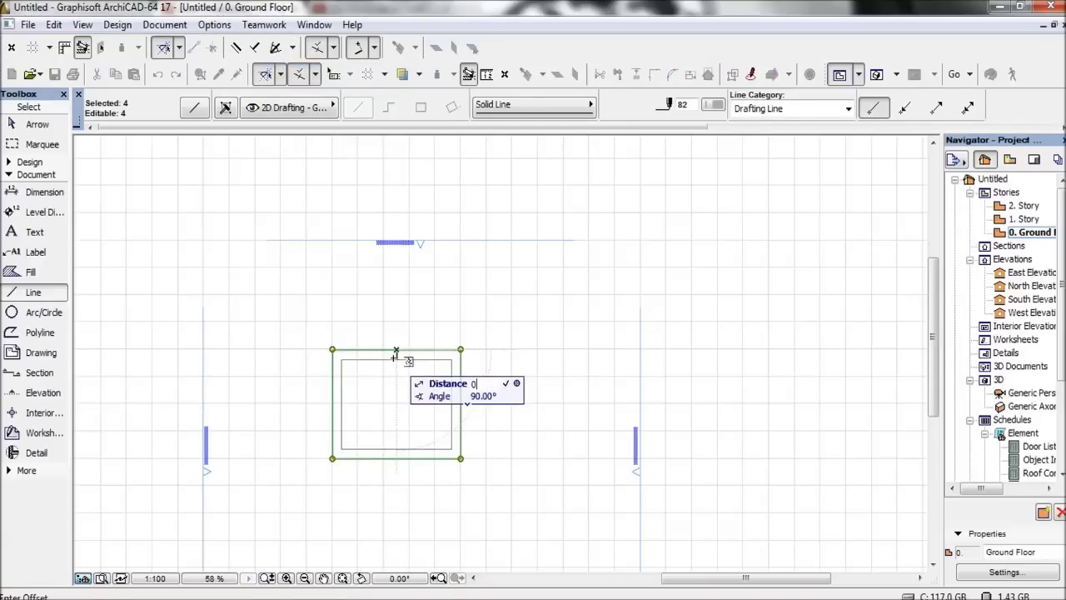
{"action": "left_click", "coordinate": [398, 353]}
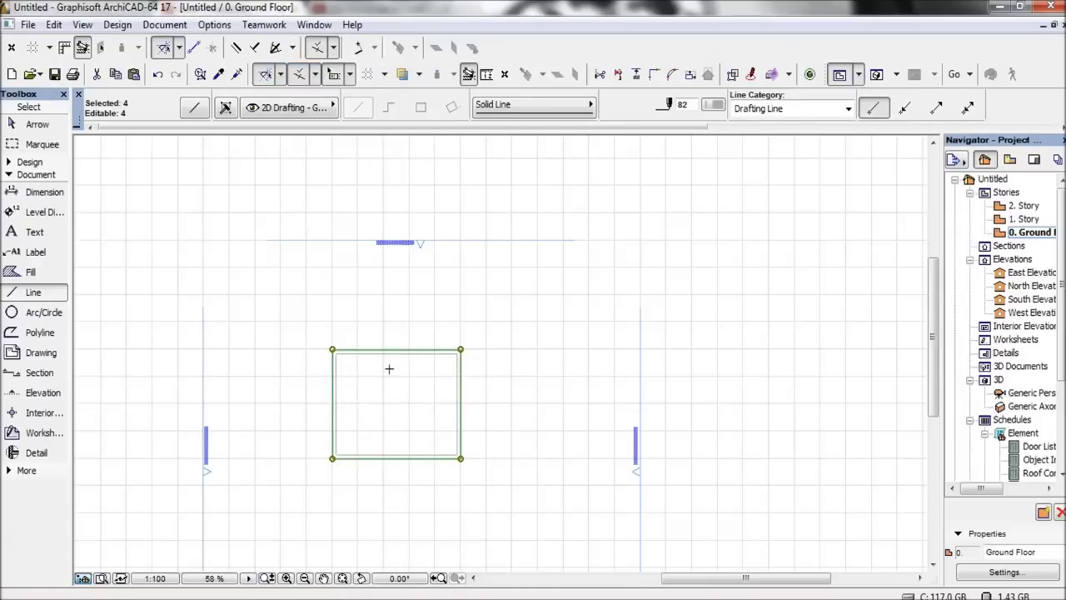
{"action": "scroll", "coordinate": [374, 379], "scroll_direction": "up", "scroll_amount": 5}
{"action": "key", "text": "Escape"}
{"action": "scroll", "coordinate": [361, 374], "scroll_direction": "down", "scroll_amount": 2}
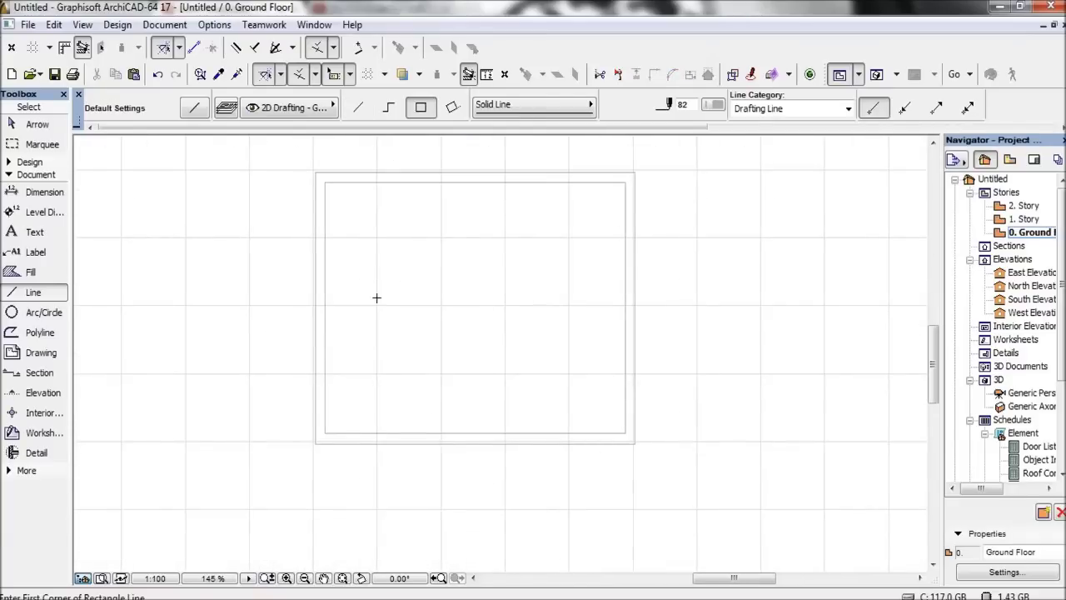
- Measure the distance between the upper edges of the outer and inner rectangles
{"action": "key", "text": "Escape"}
{"action": "left_click", "coordinate": [487, 75]}
{"action": "left_click", "coordinate": [508, 166]}
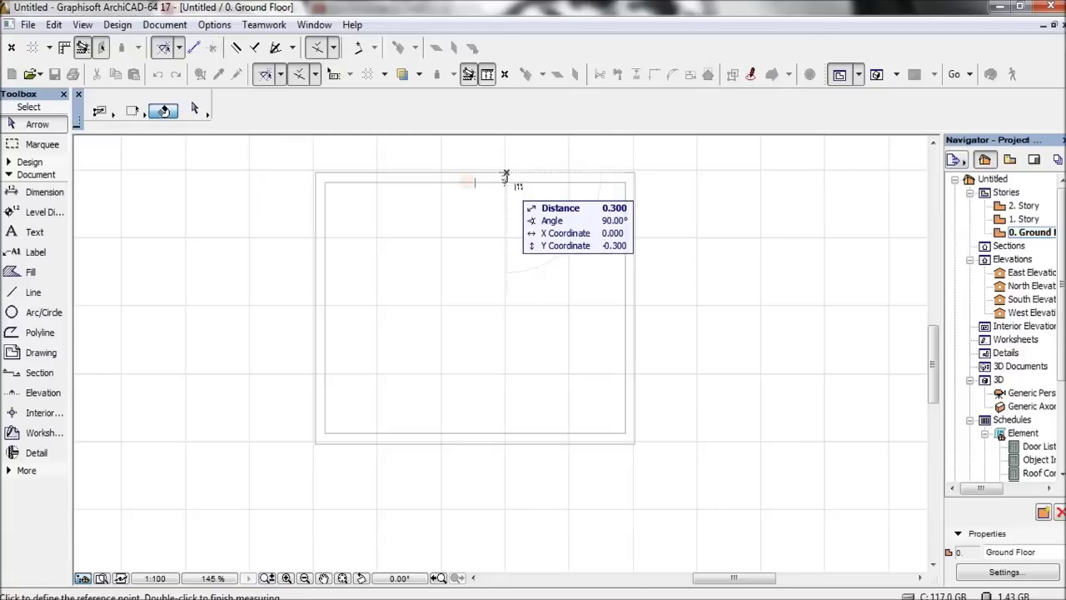
{"action": "key", "text": "Escape"}
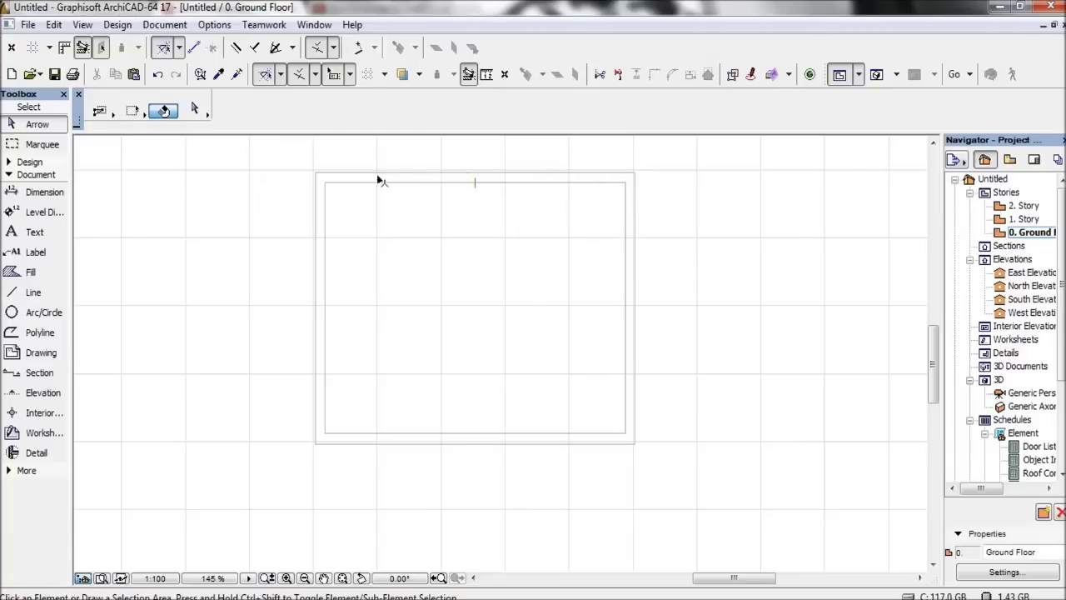
- Draw chained lines from the inner rectangle's upper-right corner, left along its upper edge and straight down to its lower edge
{"action": "scroll", "coordinate": [418, 185], "scroll_direction": "down", "scroll_amount": 1}
{"action": "middle_click_drag", "start_coordinate": [418, 186], "coordinate": [394, 273]}
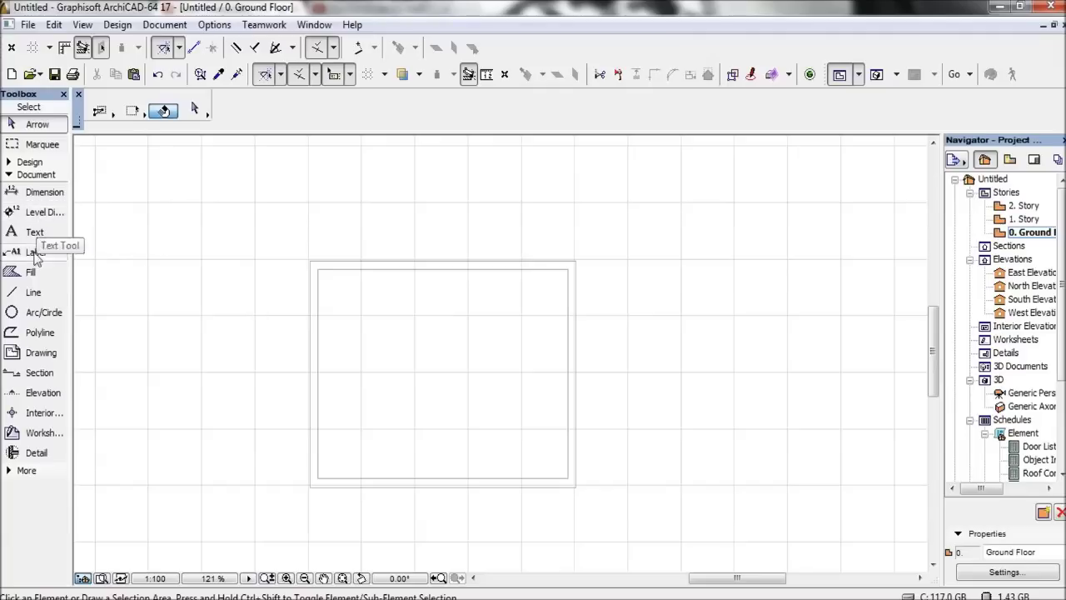
{"action": "left_click", "coordinate": [30, 296]}
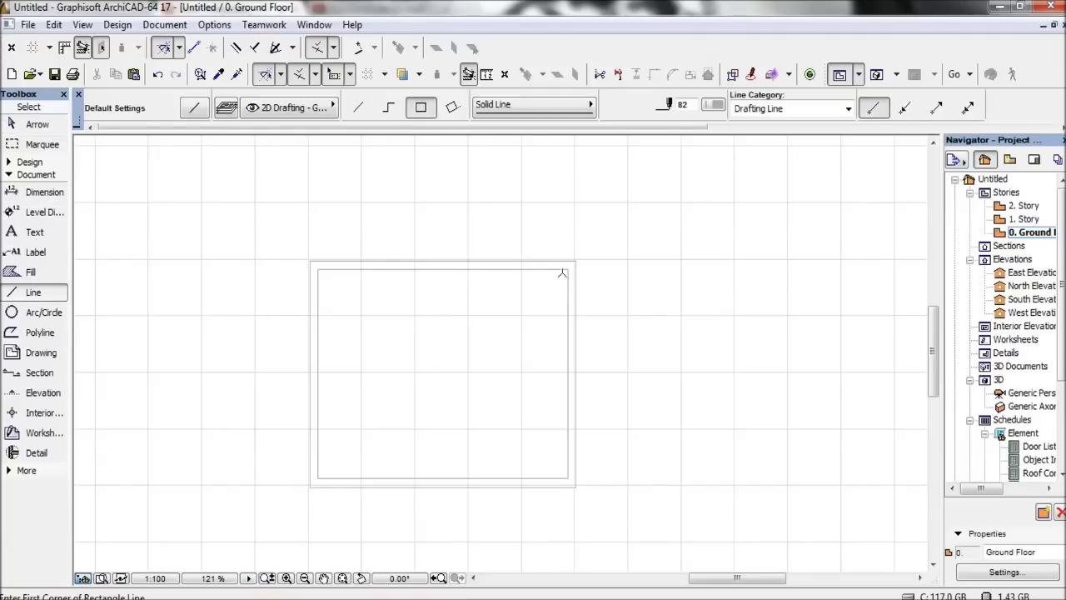
{"action": "left_click", "coordinate": [567, 269]}
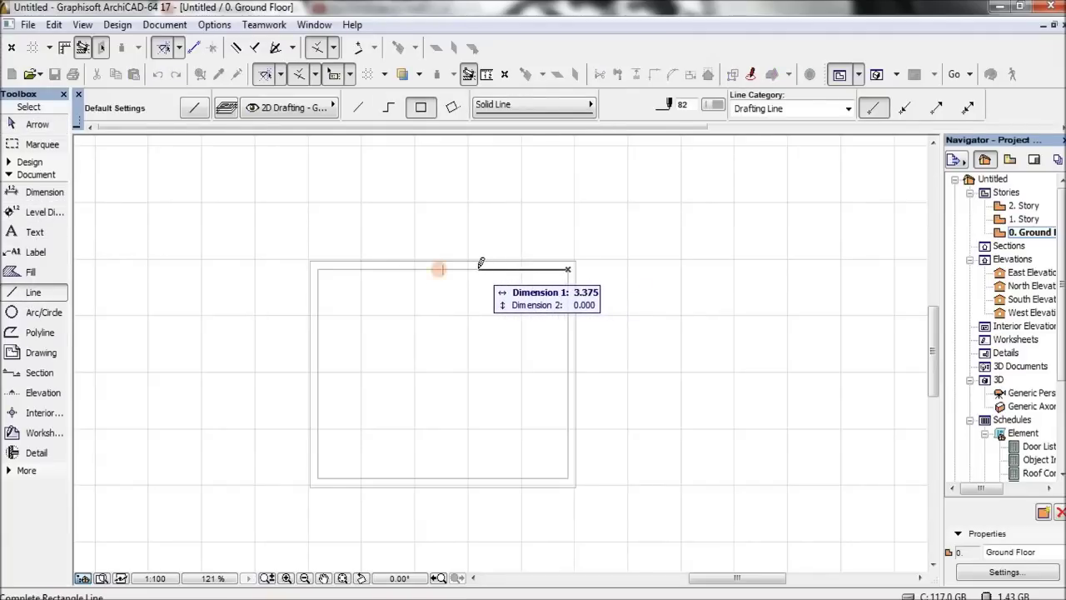
{"action": "key", "text": "Escape"}
{"action": "left_click", "coordinate": [390, 107]}
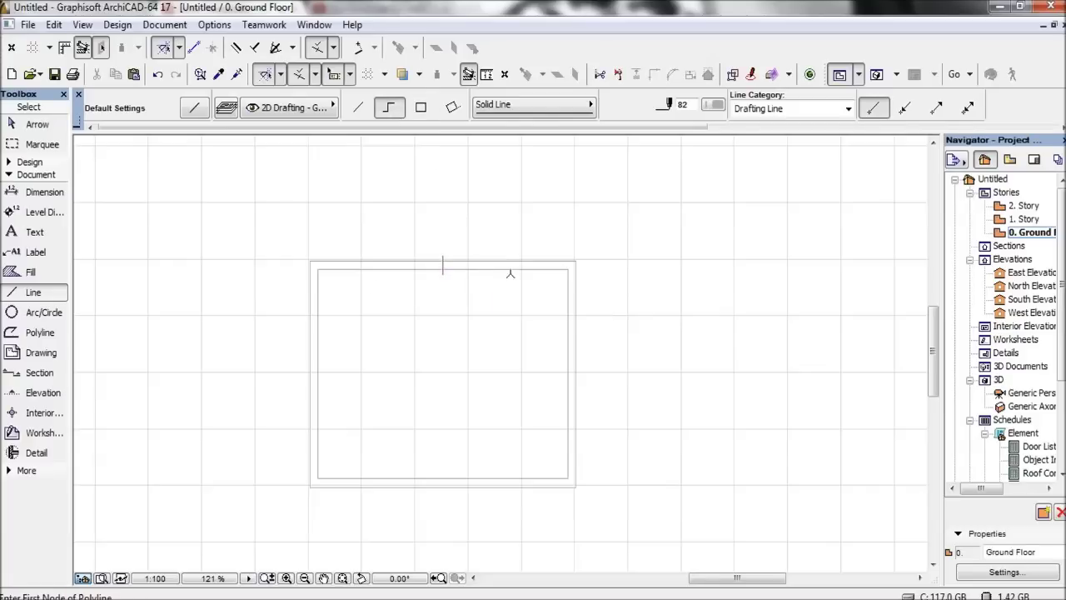
{"action": "left_click", "coordinate": [568, 268]}
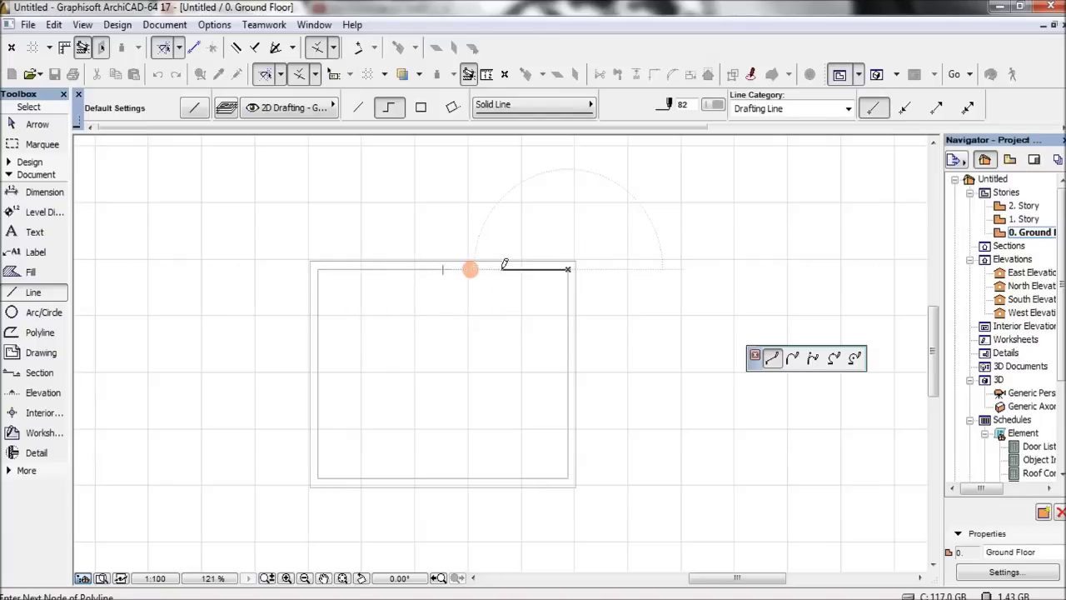
{"action": "left_click", "coordinate": [501, 269]}
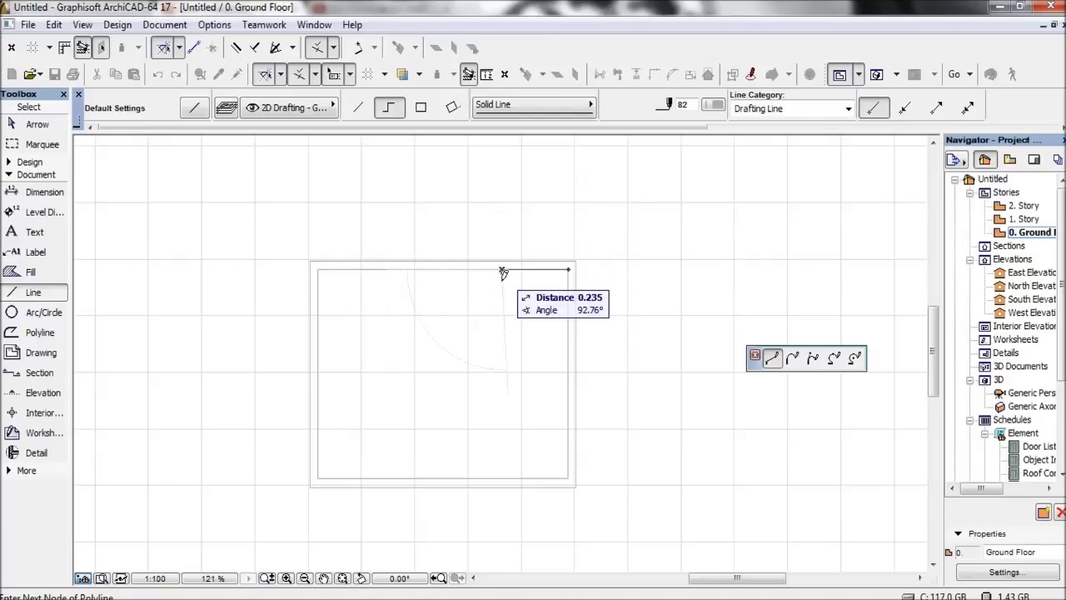
{"action": "double_click", "coordinate": [501, 467]}
{"action": "key", "text": "ctrl+a"}
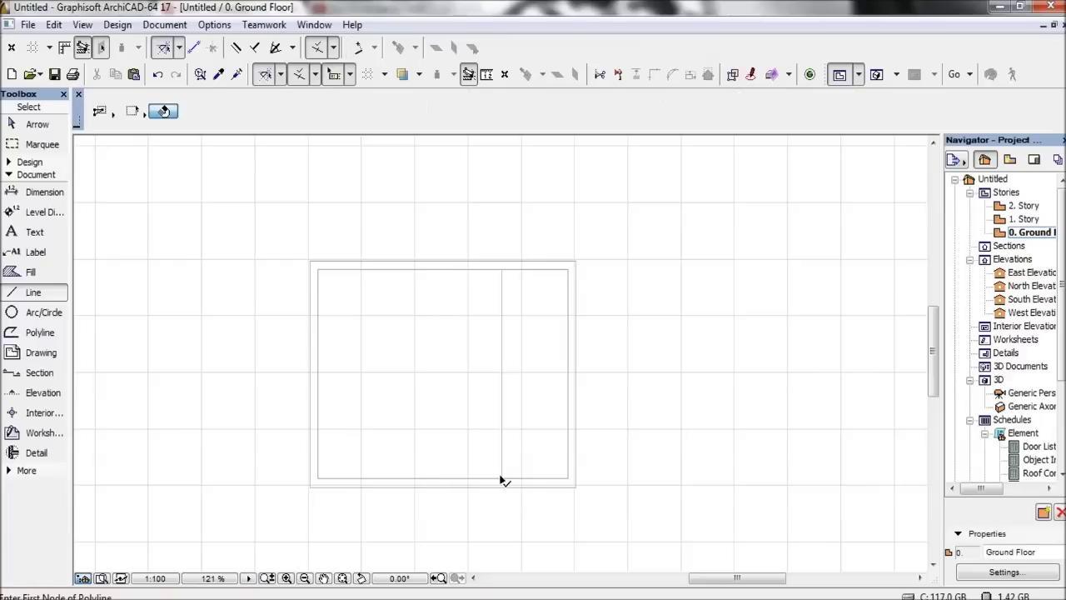
{"action": "left_click", "coordinate": [527, 368]}
{"action": "left_click", "coordinate": [531, 270]}
{"action": "left_click", "coordinate": [534, 272]}
{"action": "left_click", "coordinate": [525, 293]}
- Drag a copy of the vertical line inside the inner rectangle 0.2 to the left
{"action": "left_click", "coordinate": [501, 348]}
{"action": "left_click", "coordinate": [502, 382]}
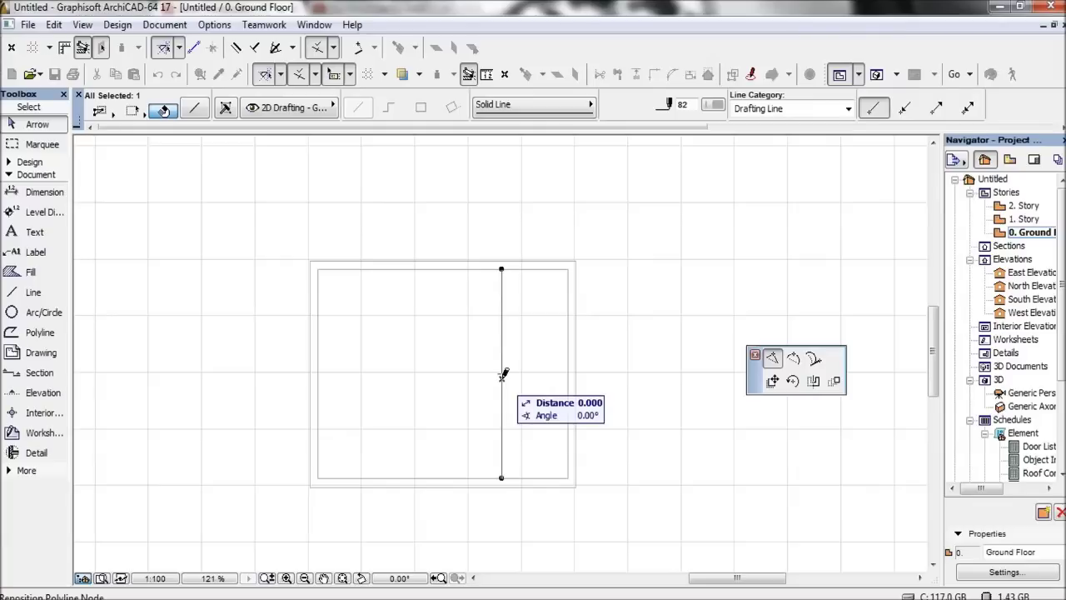
{"action": "left_click", "coordinate": [772, 380]}
{"action": "left_click", "coordinate": [502, 379]}
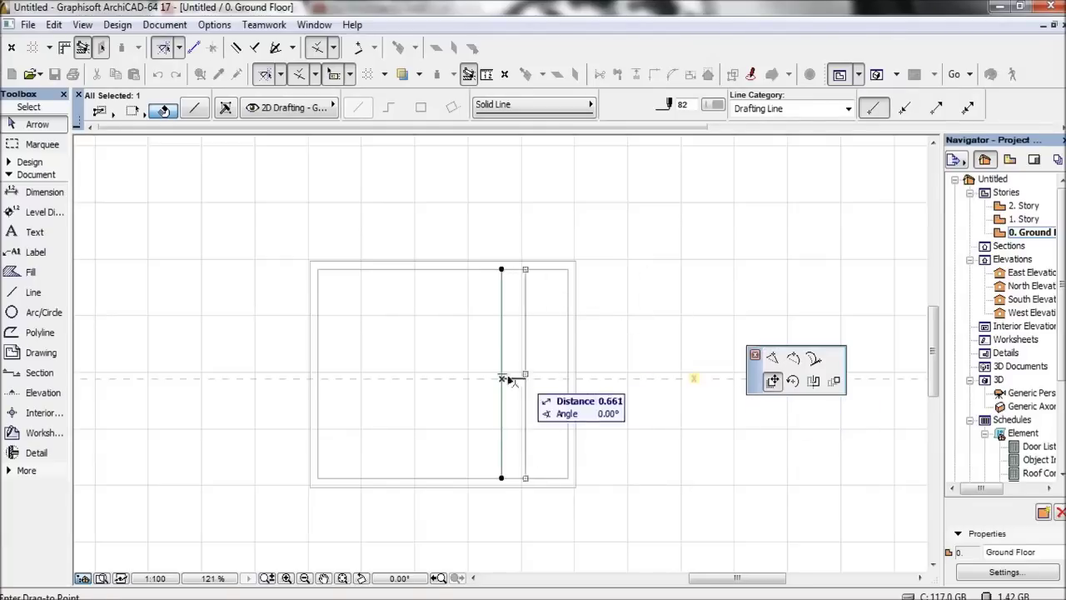
{"action": "key", "text": "ctrl"}
{"action": "key", "text": "shift"}
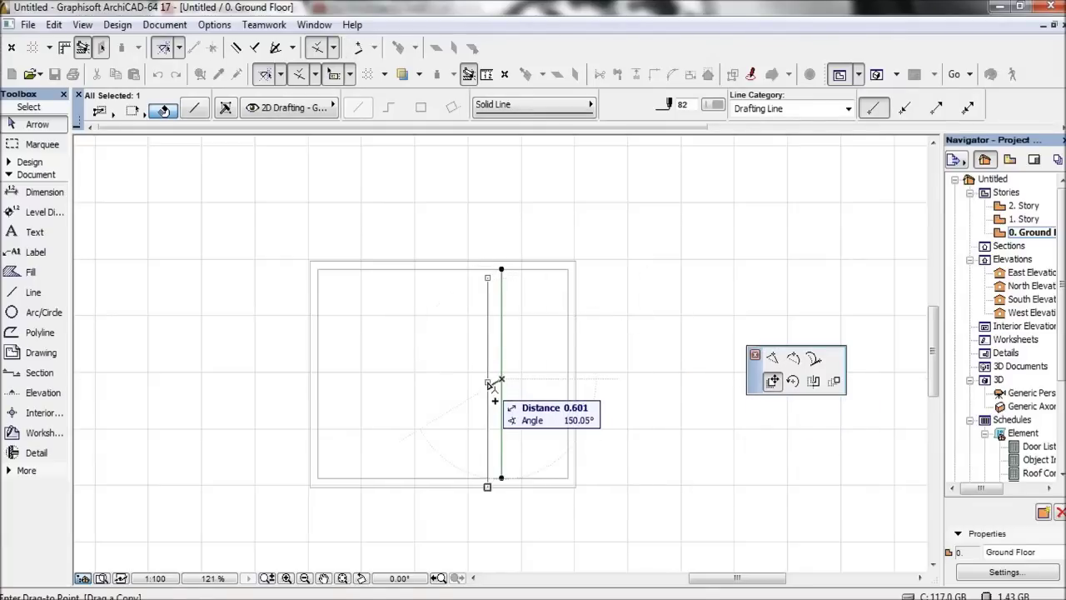
{"action": "key", "text": "Tab"}
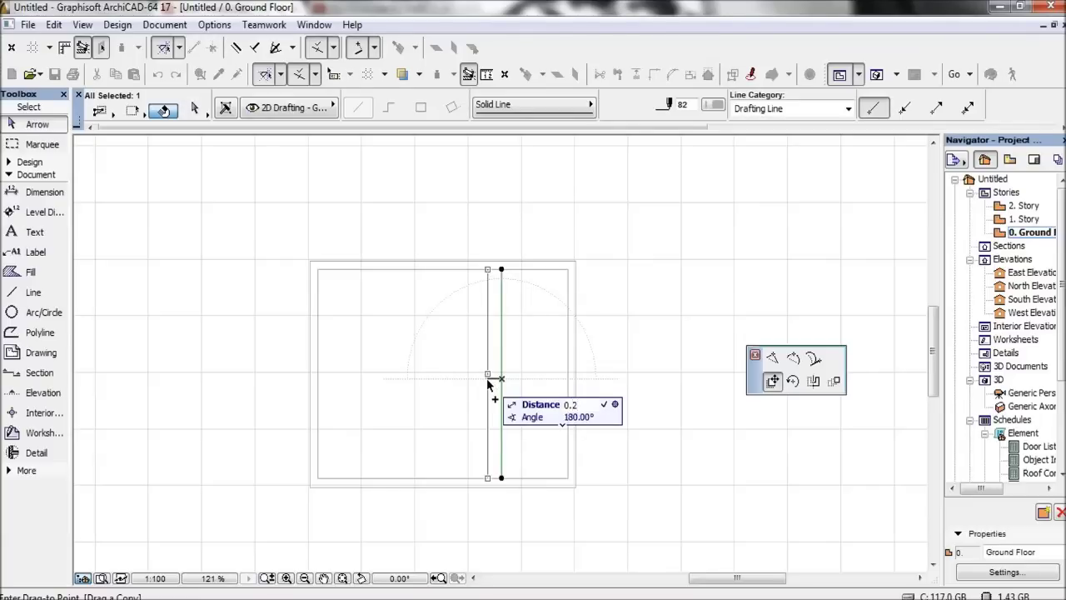
{"action": "type", "text": "0.2"}
{"action": "key", "text": "Return"}
{"action": "left_click", "coordinate": [499, 414]}
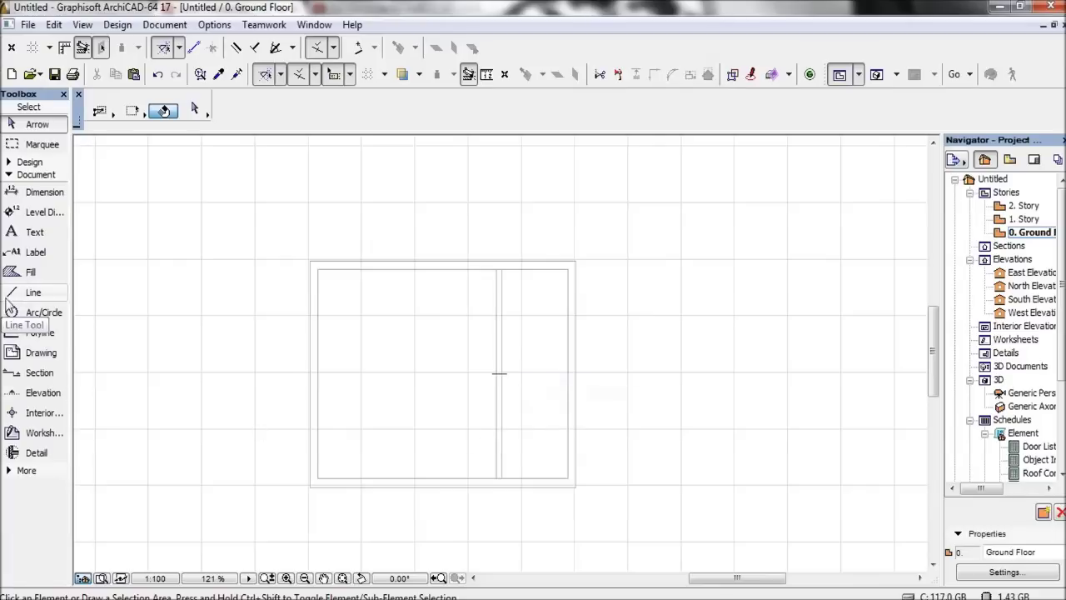
- Draw chained lines from the copied vertical line's lower end, 4 upward and horizontally to the inner rectangle's left edge
{"action": "left_click", "coordinate": [33, 295]}
{"action": "left_click", "coordinate": [496, 477]}
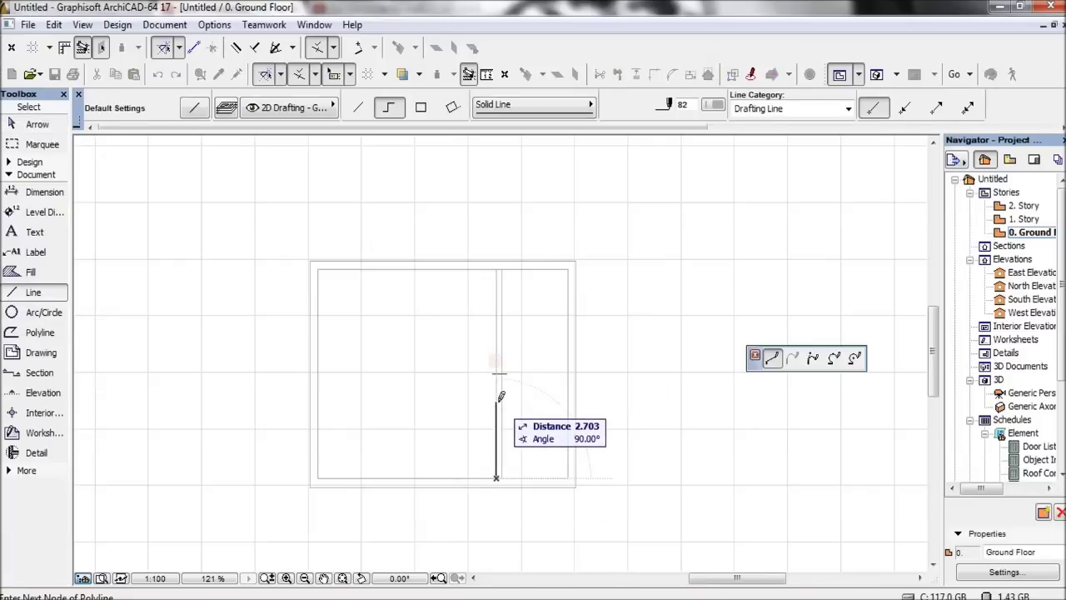
{"action": "type", "text": "4"}
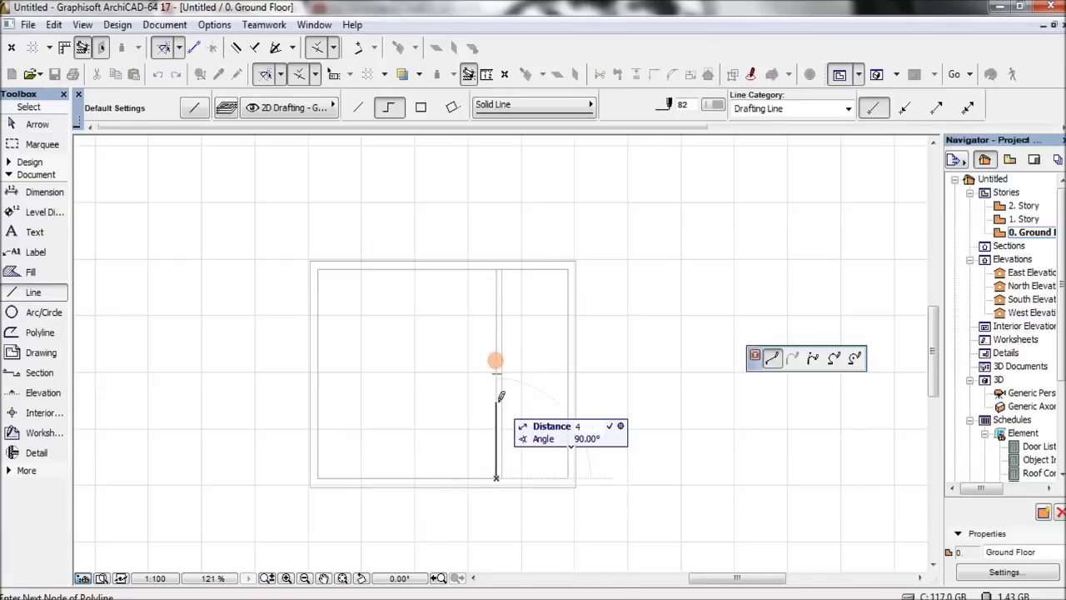
{"action": "key", "text": "Return"}
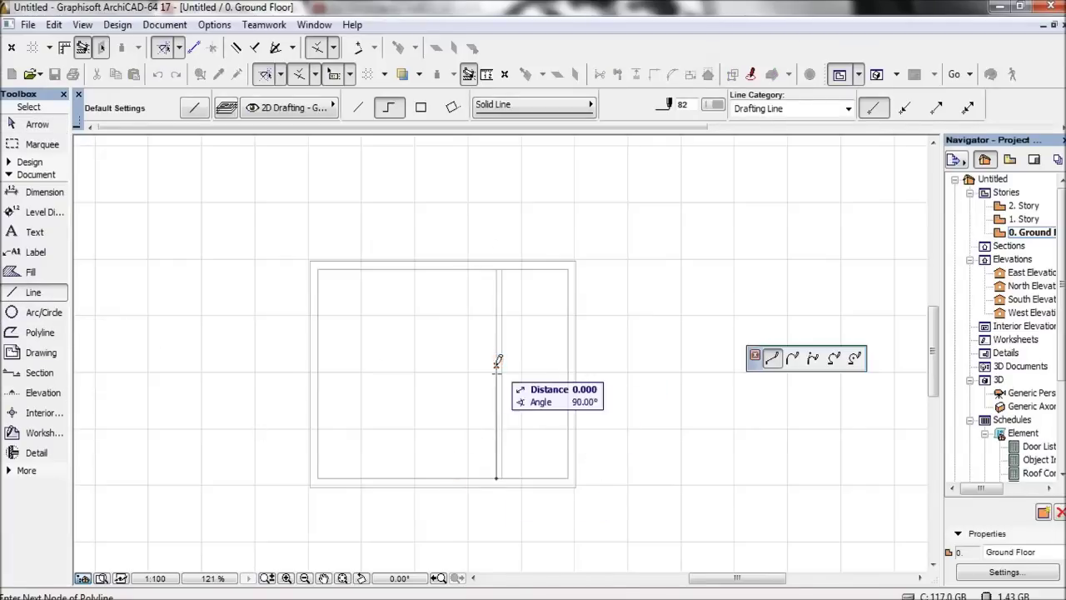
{"action": "double_click", "coordinate": [324, 359]}
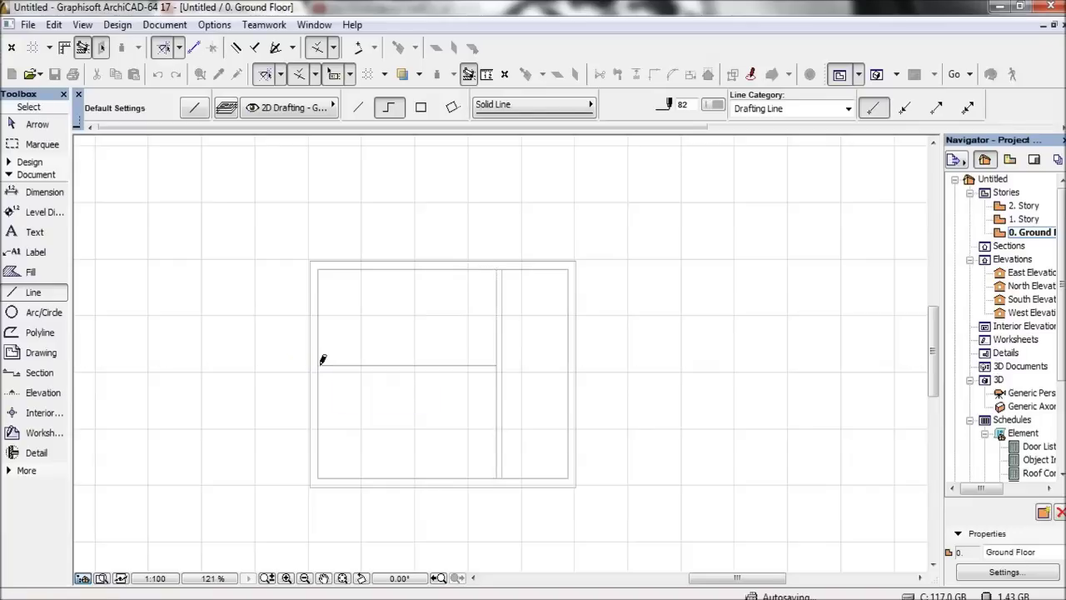
{"action": "key", "text": "Escape"}
- Ungroup the chained vertical and horizontal lines, and drag a copy of the horizontal line 0.2 downward
{"action": "left_click", "coordinate": [423, 366]}
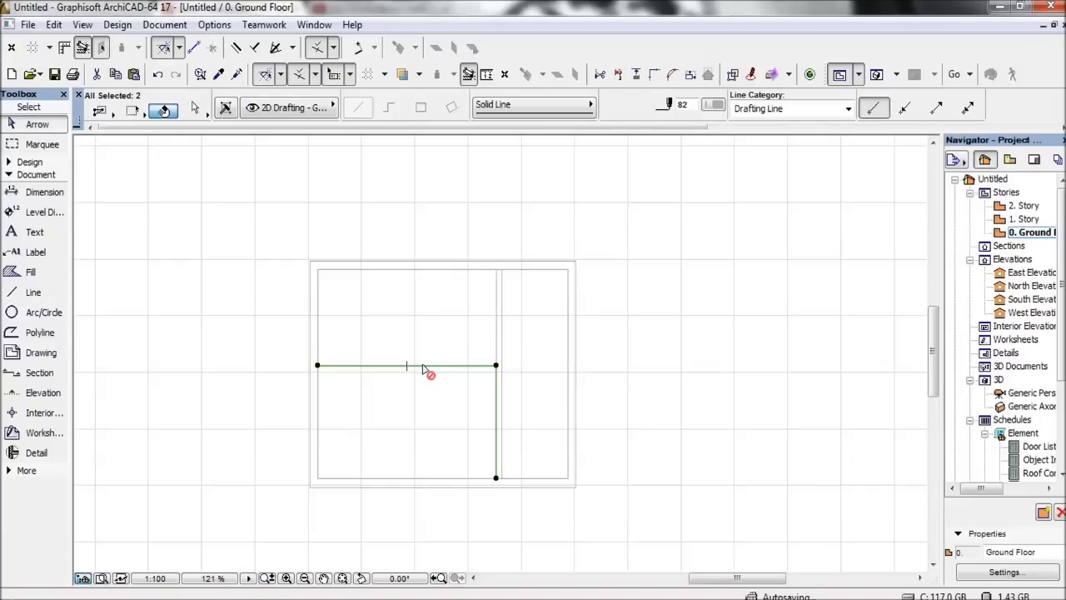
{"action": "left_click", "coordinate": [484, 389]}
{"action": "left_click", "coordinate": [496, 400]}
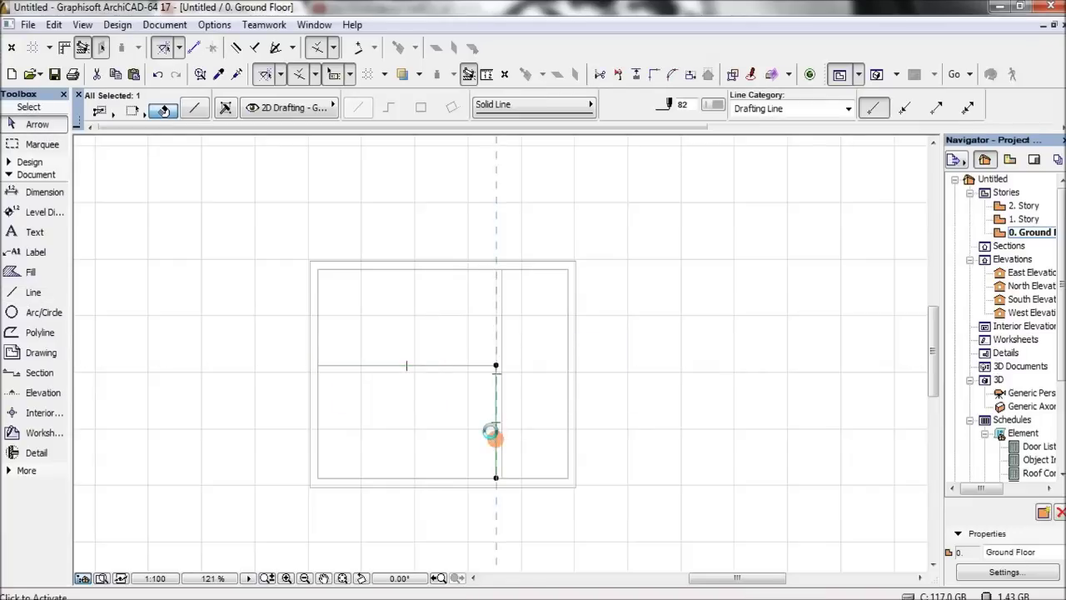
{"action": "left_click", "coordinate": [491, 431]}
{"action": "left_click", "coordinate": [409, 364]}
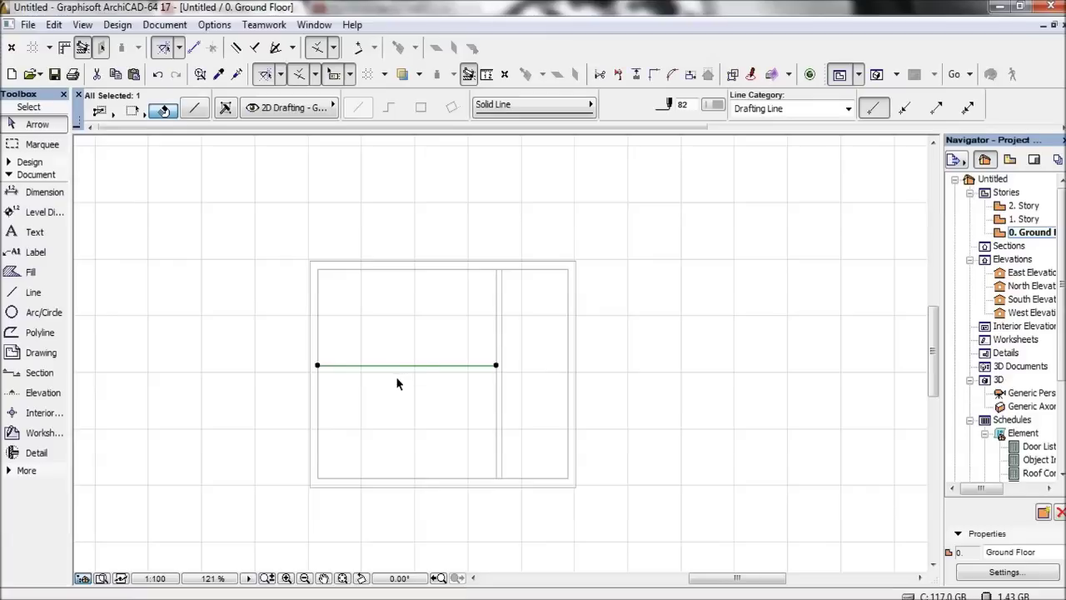
{"action": "left_click", "coordinate": [406, 365]}
{"action": "key", "text": "ctrl"}
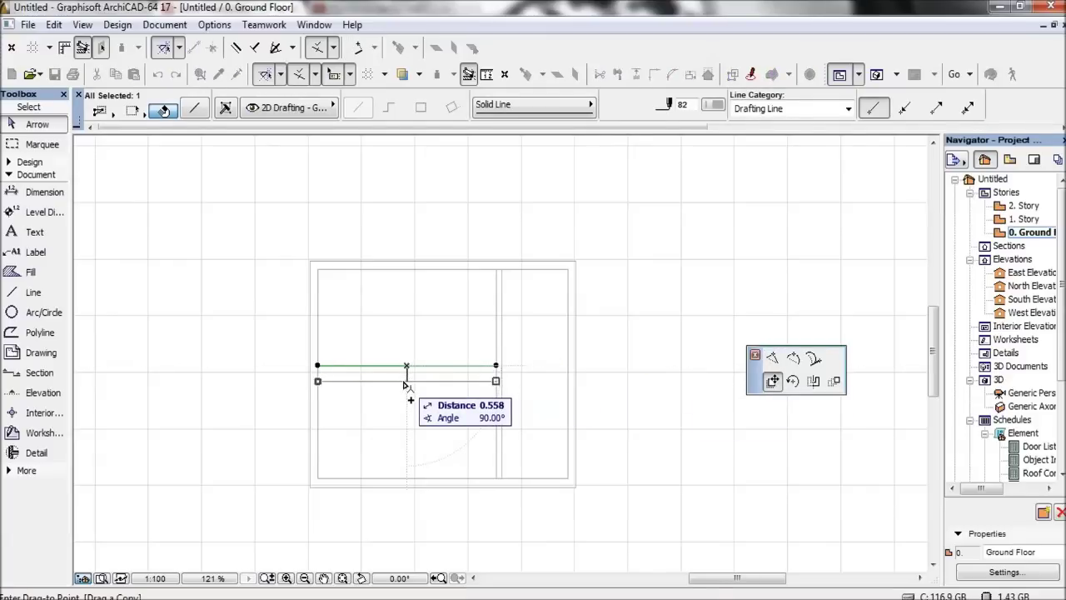
{"action": "type", "text": "0.200"}
{"action": "key", "text": "Return"}
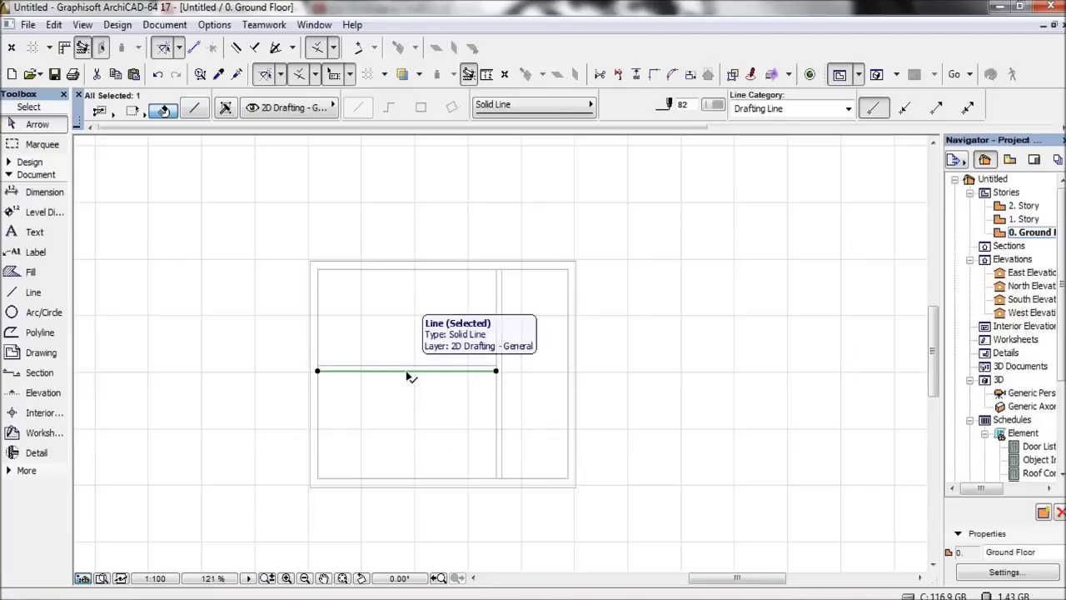
{"action": "left_click", "coordinate": [410, 420]}
- Trim away the piece of the inner vertical line between the two horizontal lines at their junction
{"action": "scroll", "coordinate": [481, 381], "scroll_direction": "up", "scroll_amount": 8}
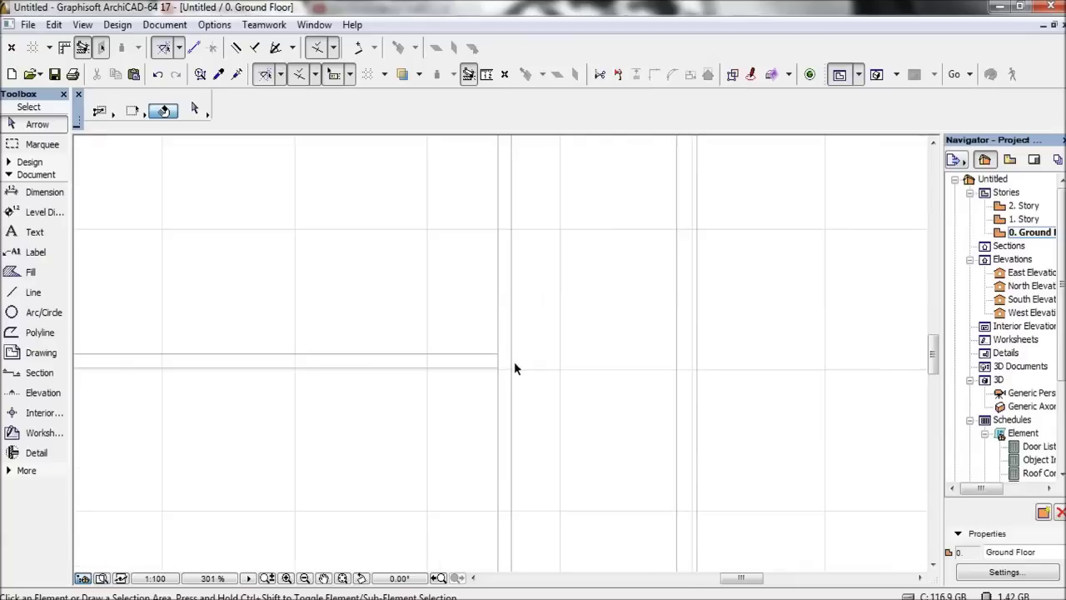
{"action": "key", "text": "ctrl+a"}
{"action": "scroll", "coordinate": [487, 399], "scroll_direction": "down", "scroll_amount": 7}
- Try to trim the grouped inner rectangle's upper edge between the two vertical lines
{"action": "scroll", "coordinate": [474, 391], "scroll_direction": "up", "scroll_amount": 6}
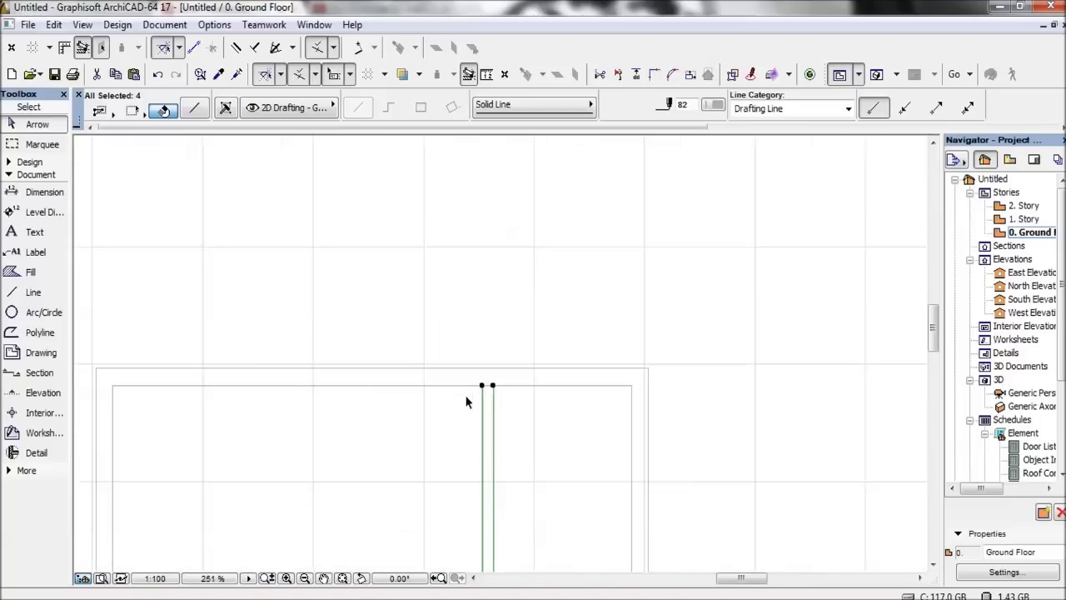
{"action": "left_click", "coordinate": [512, 383]}
{"action": "left_click_drag", "start_coordinate": [481, 423], "coordinate": [537, 366]}
{"action": "left_click", "coordinate": [508, 383], "text": "ctrl"}
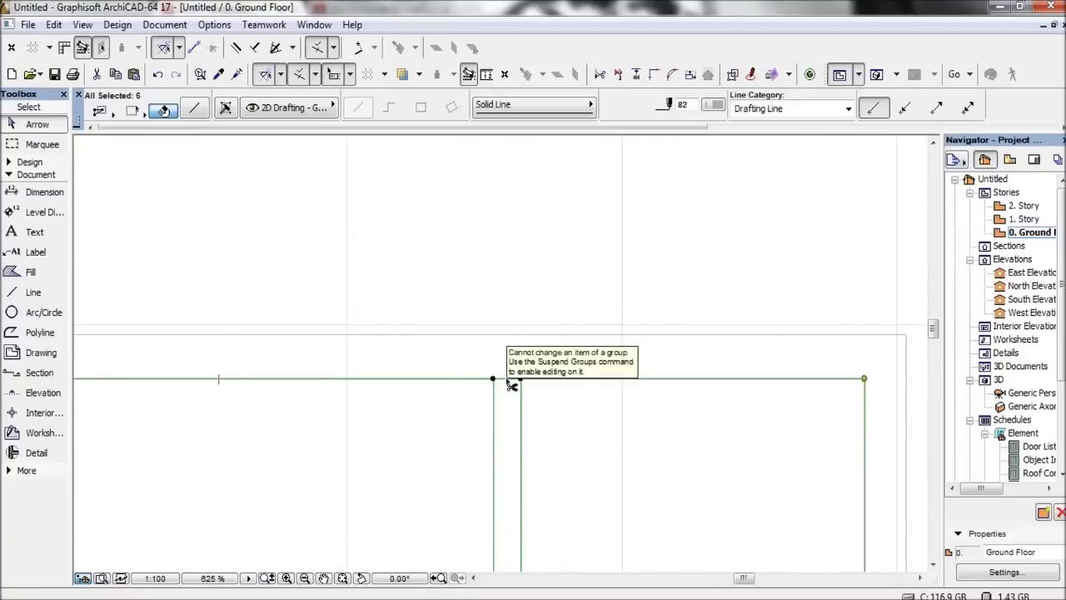
{"action": "left_click", "coordinate": [513, 381], "text": "ctrl"}
{"action": "key", "text": "Escape"}
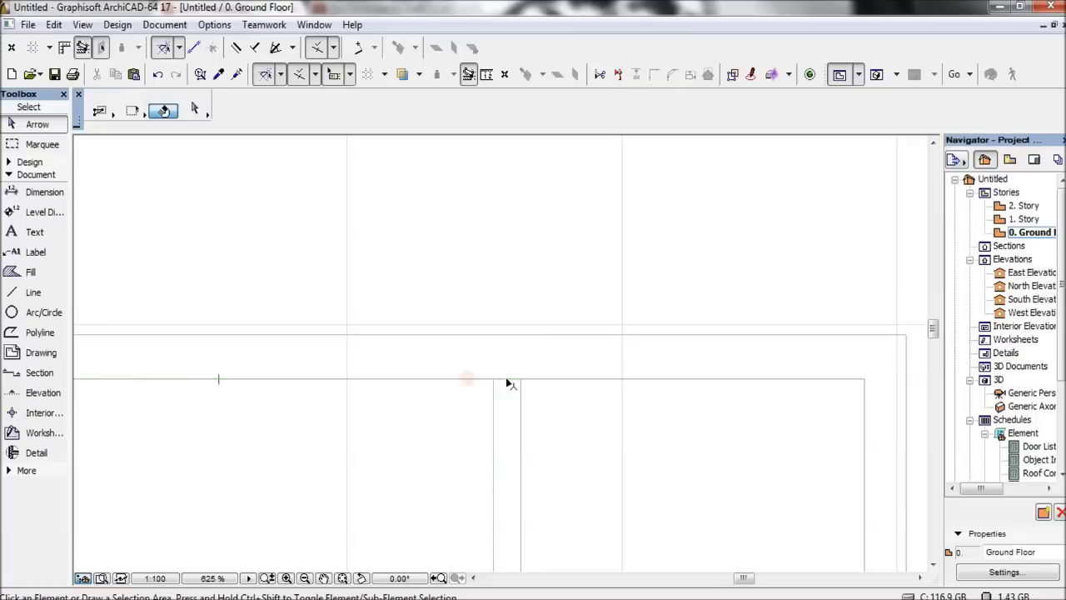
- Ungroup the inner rectangle and trim away its upper edge between the two vertical lines
{"action": "left_click", "coordinate": [507, 380]}
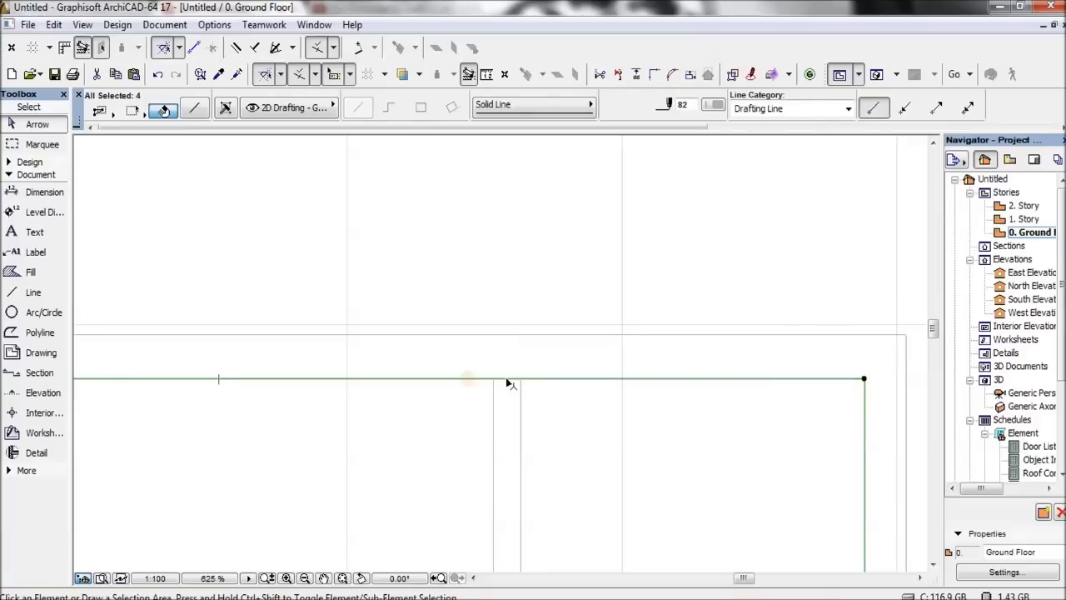
{"action": "left_click", "coordinate": [541, 367]}
{"action": "left_click_drag", "start_coordinate": [541, 361], "coordinate": [481, 408]}
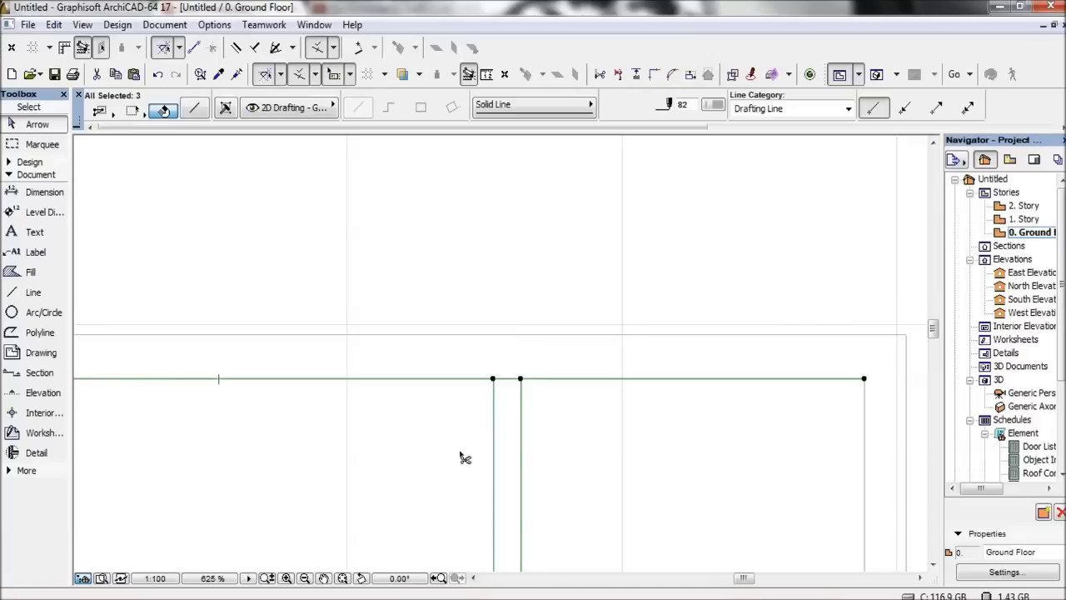
{"action": "left_click", "coordinate": [509, 379], "text": "ctrl"}
{"action": "left_click", "coordinate": [484, 445]}
- Select all the drafted lines of the room plan and delete them
{"action": "scroll", "coordinate": [484, 445], "scroll_direction": "down", "scroll_amount": 7}
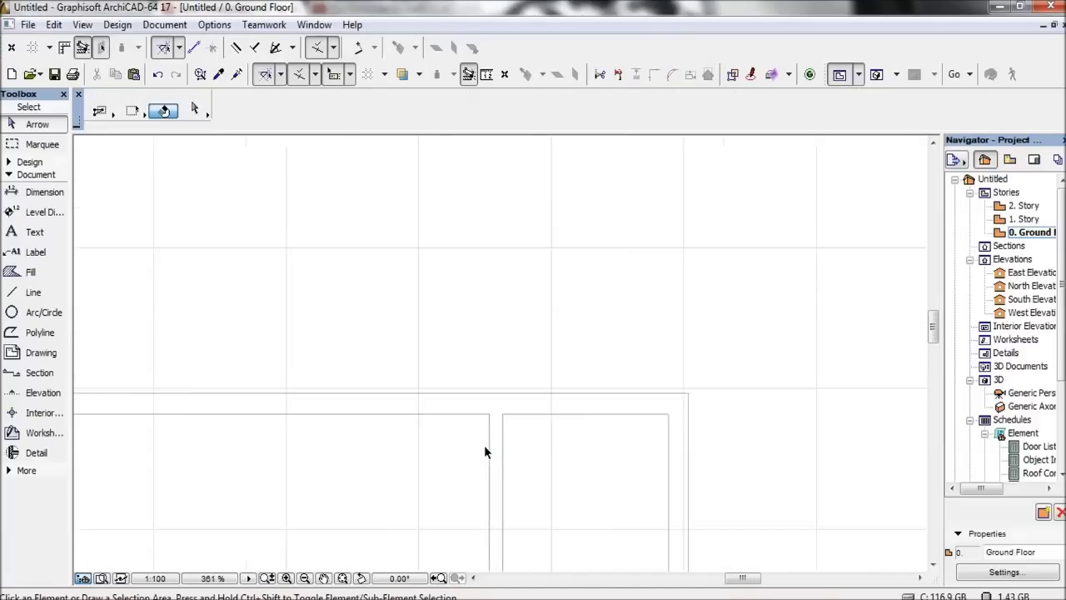
{"action": "middle_click_drag", "start_coordinate": [470, 474], "coordinate": [466, 245]}
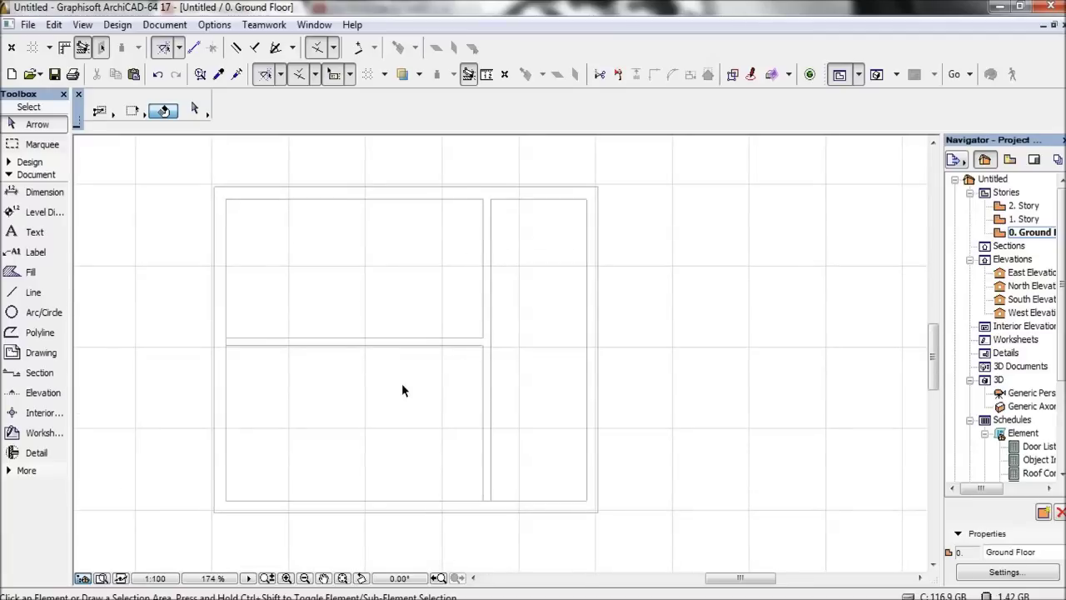
{"action": "scroll", "coordinate": [402, 389], "scroll_direction": "down", "scroll_amount": 5}
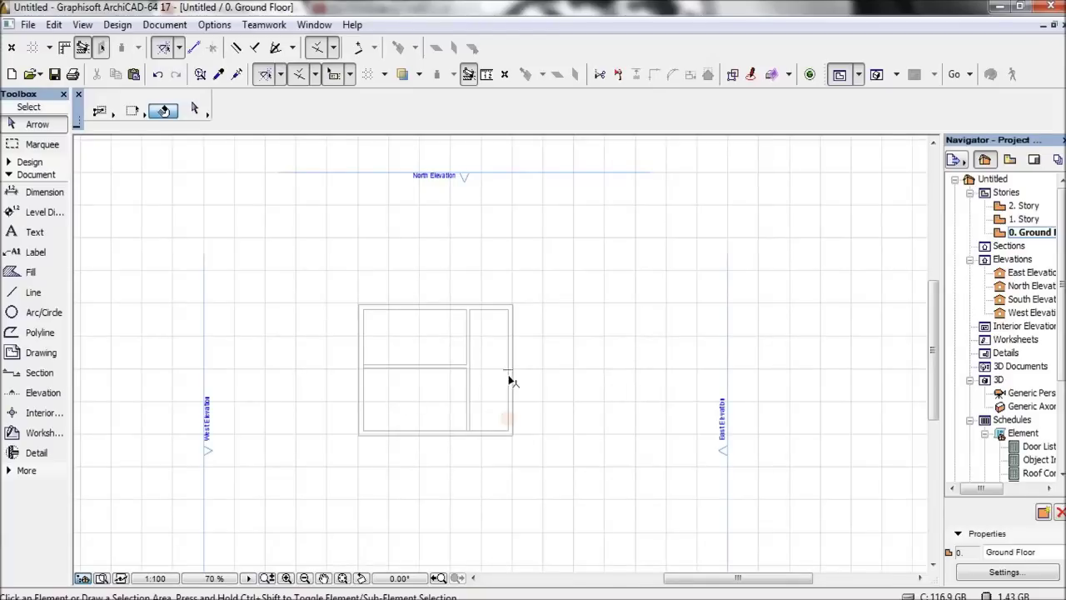
{"action": "left_click_drag", "start_coordinate": [544, 249], "coordinate": [242, 523]}
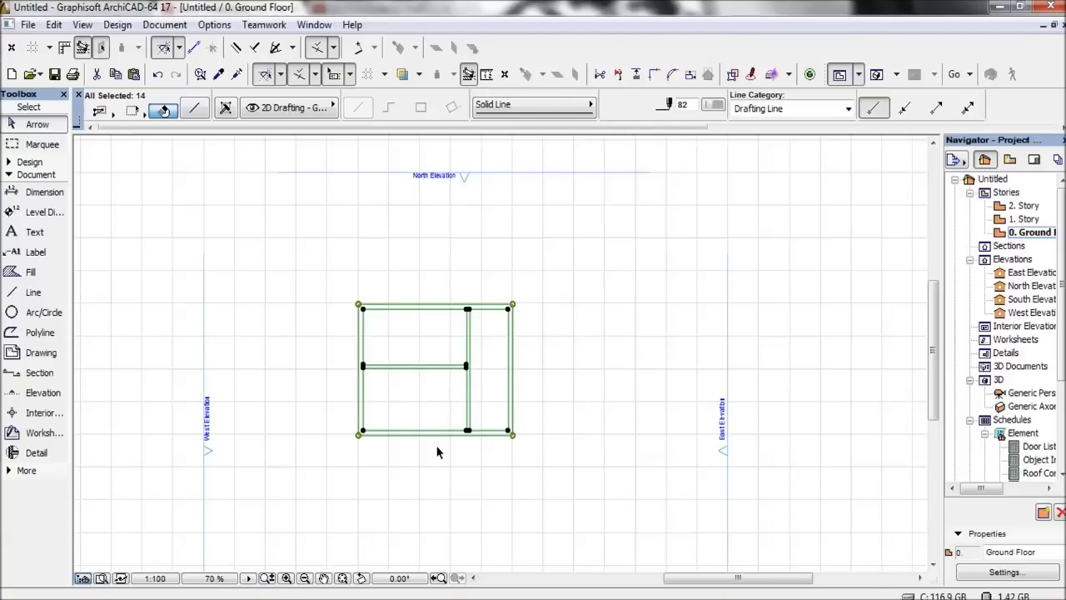
{"action": "key", "text": "Delete"}
- Draw walls with the rectangular geometry method, 10 wide and 8.5 deep, between the elevation markers
{"action": "left_click", "coordinate": [29, 162]}
{"action": "left_click", "coordinate": [33, 179]}
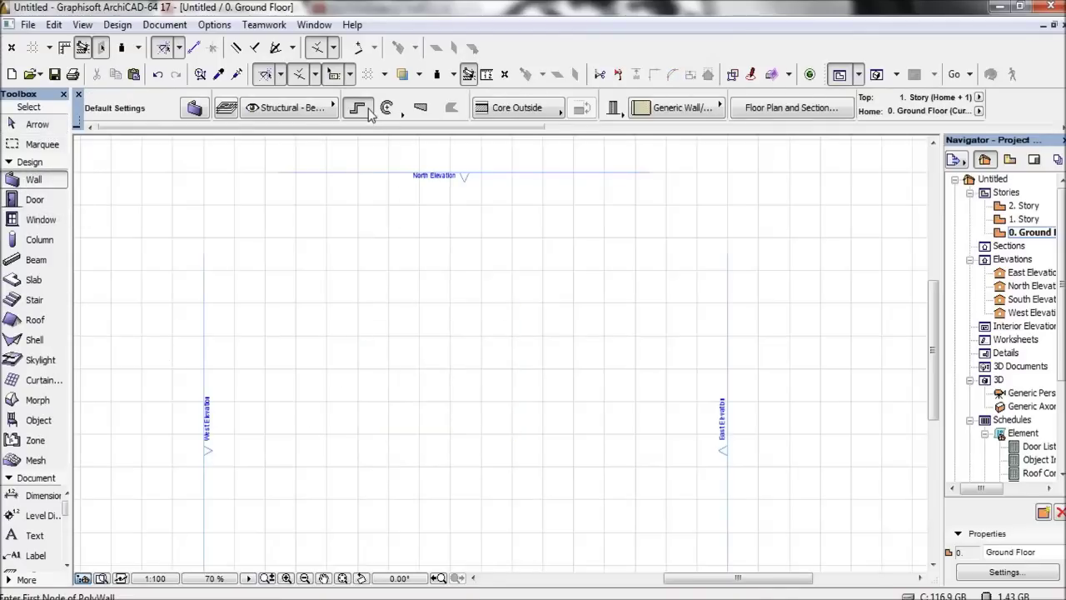
{"action": "left_click", "coordinate": [369, 111]}
{"action": "left_click", "coordinate": [419, 93]}
{"action": "left_click", "coordinate": [327, 270]}
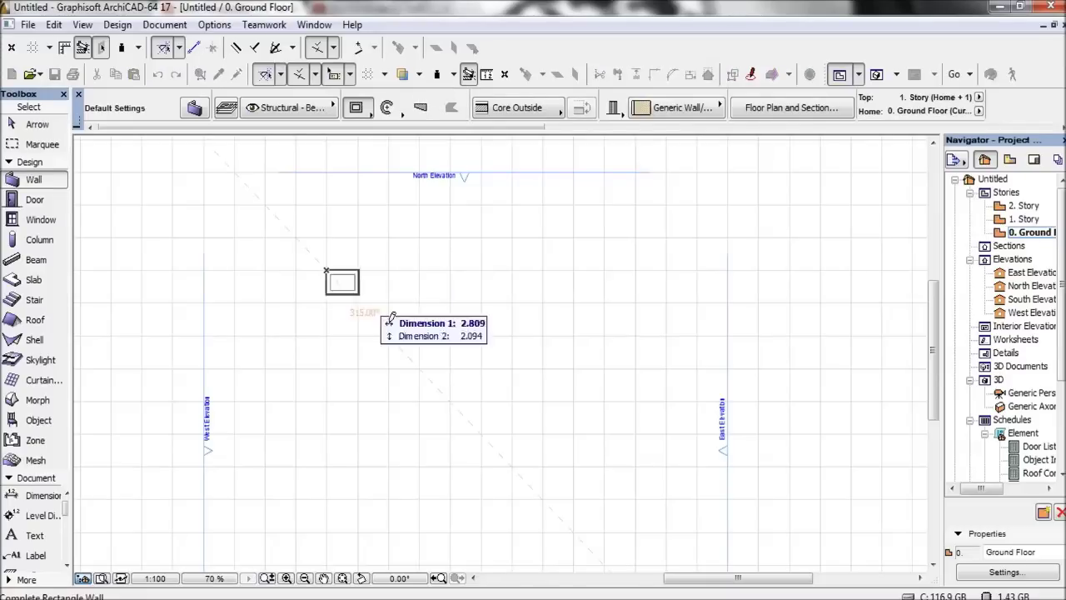
{"action": "key", "text": "Up"}
{"action": "key", "text": "Up"}
{"action": "type", "text": "10"}
{"action": "key", "text": "Tab"}
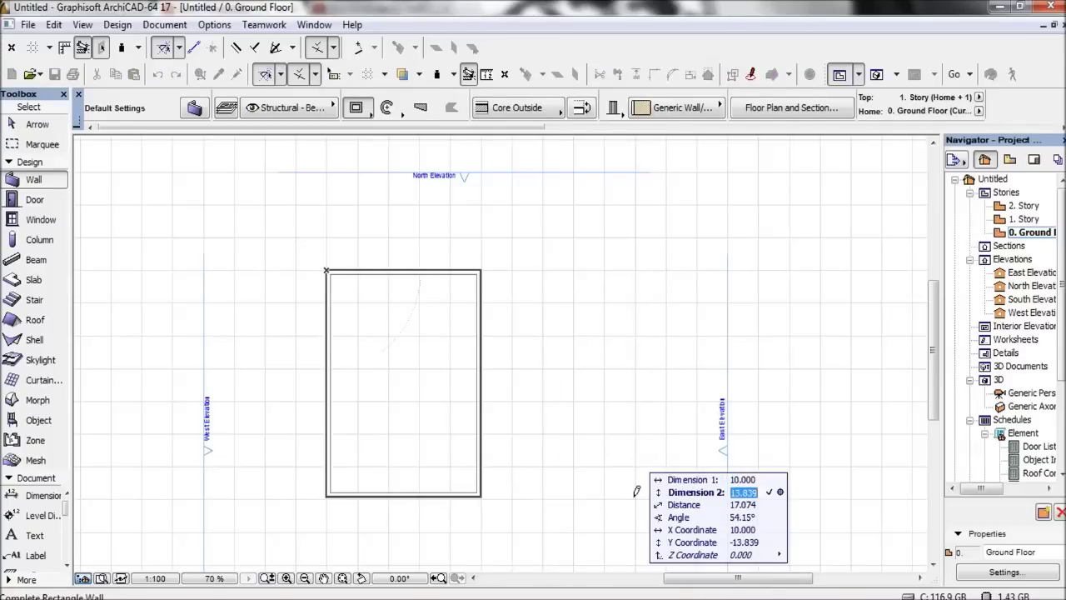
{"action": "type", "text": "8.5"}
{"action": "key", "text": "Return"}
{"action": "middle_click_drag", "start_coordinate": [320, 387], "coordinate": [413, 406]}
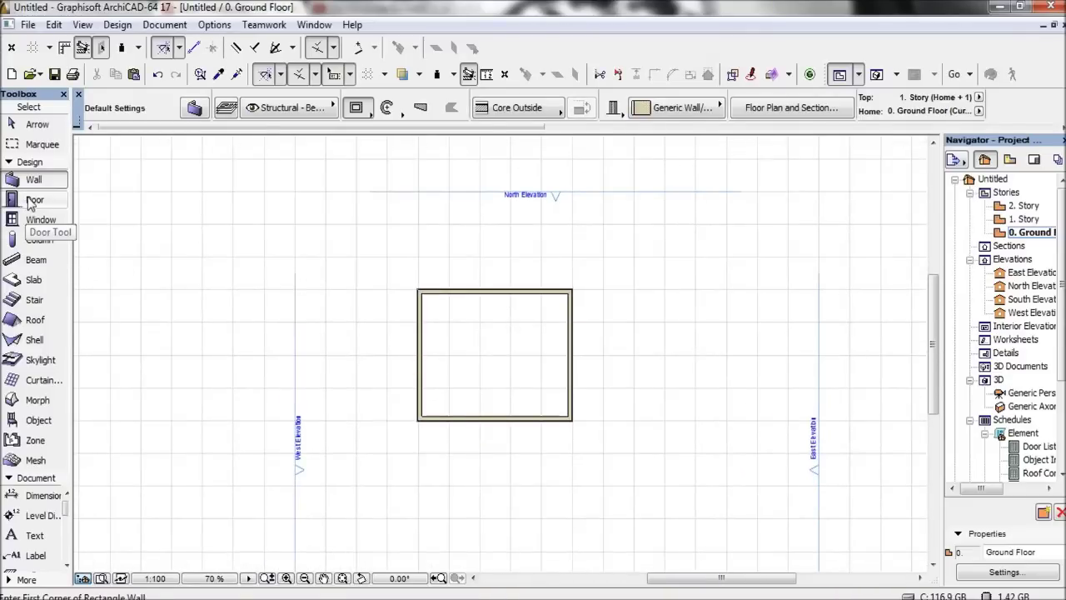
- Check the height of the four walls in their selection settings, leaving the settings without changes
{"action": "left_click", "coordinate": [427, 420], "text": "shift"}
{"action": "left_click", "coordinate": [194, 110]}
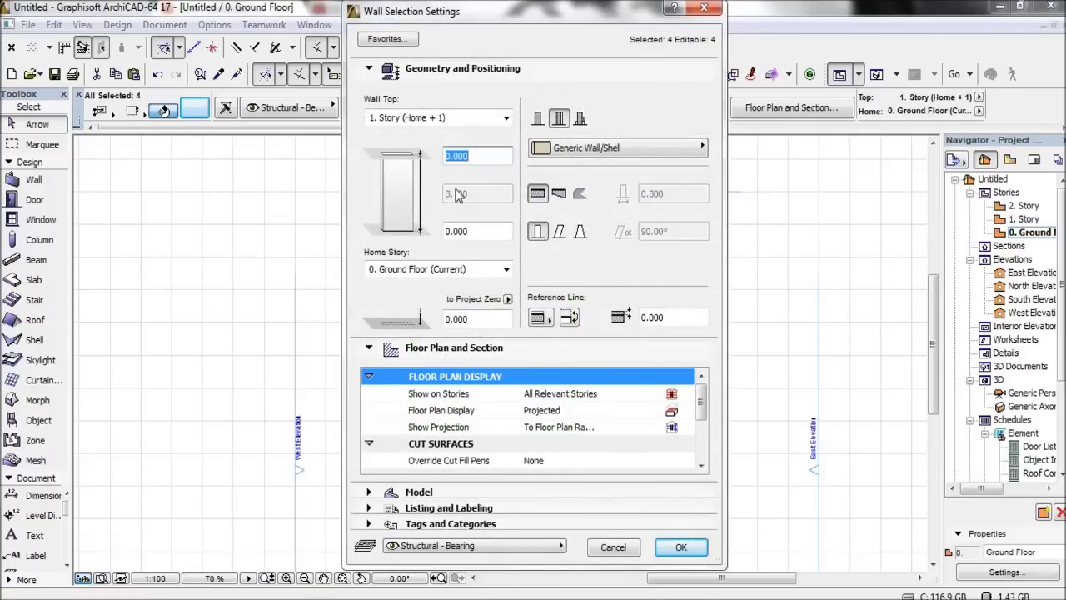
{"action": "left_click", "coordinate": [704, 9]}
{"action": "left_click", "coordinate": [541, 511]}
- Set the Ground Floor's height to the next story to 4 in the Story Settings
{"action": "right_click", "coordinate": [1040, 234]}
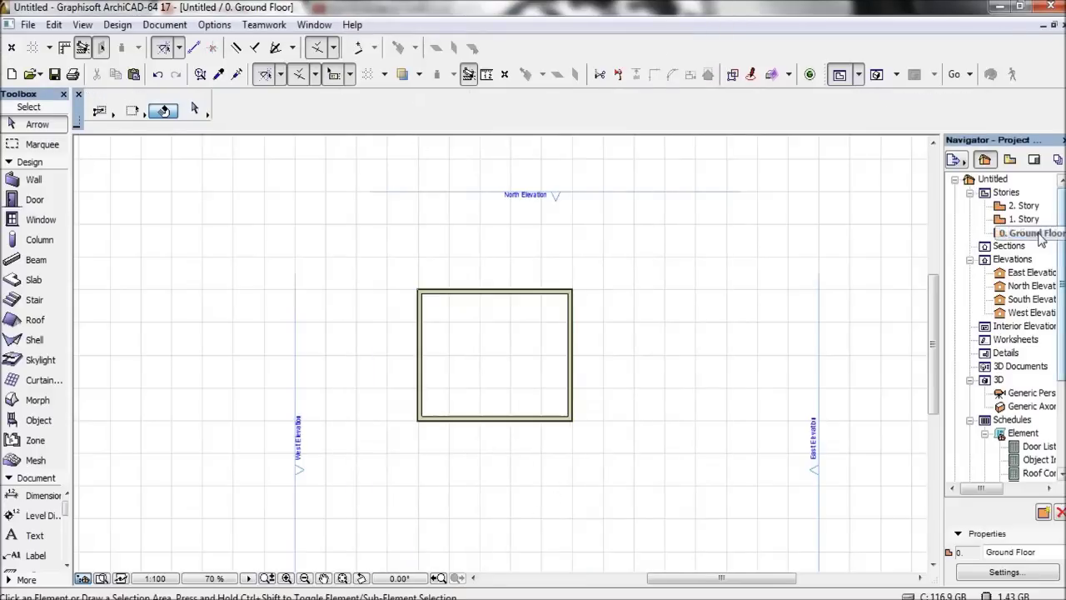
{"action": "left_click", "coordinate": [920, 478]}
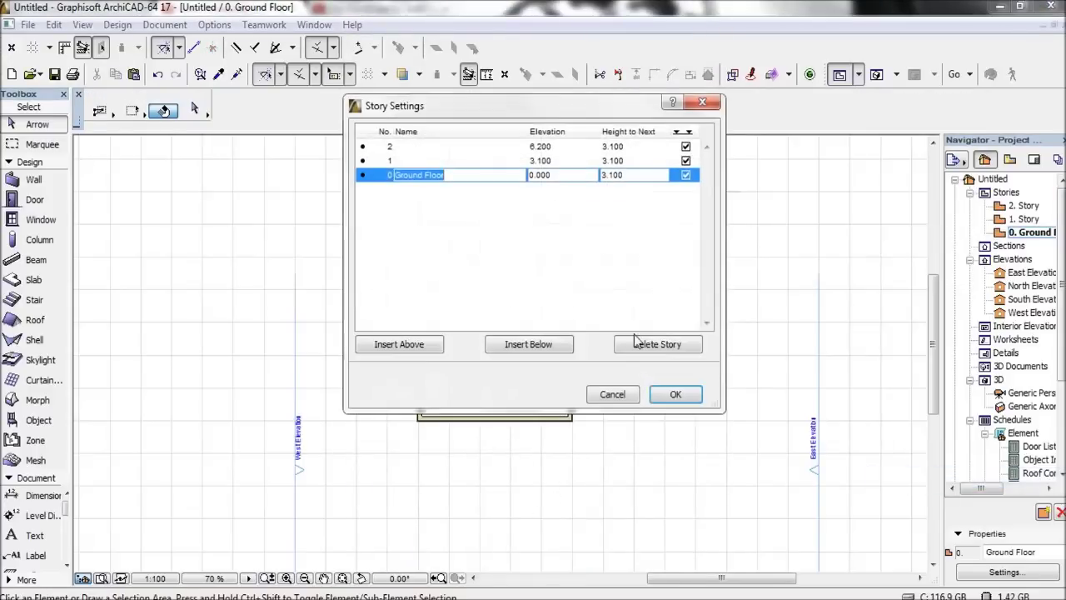
{"action": "left_click", "coordinate": [629, 175]}
{"action": "type", "text": "3"}
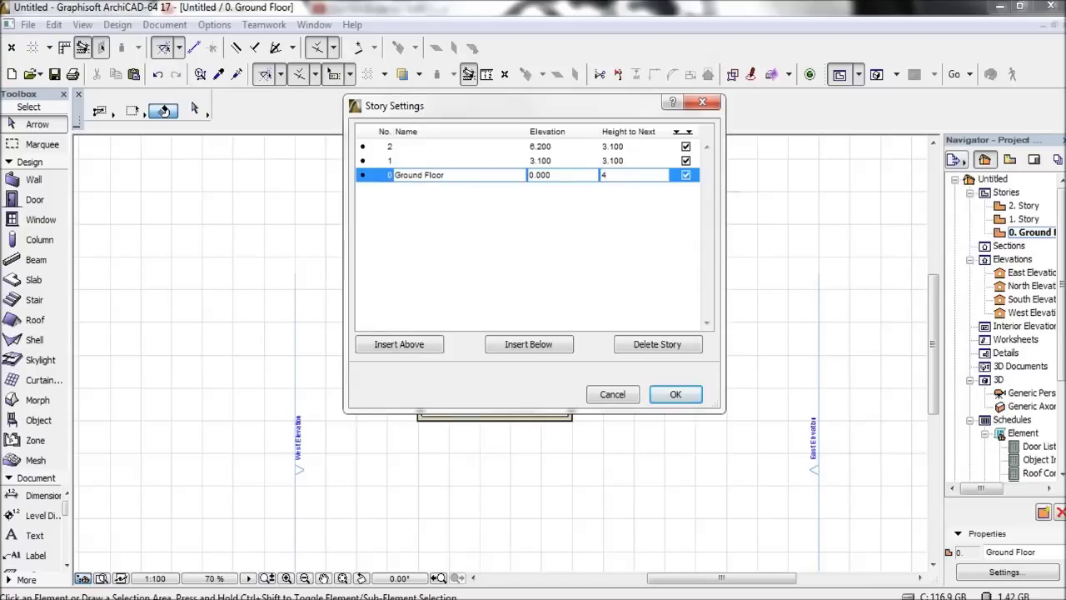
{"action": "key", "text": "Return"}
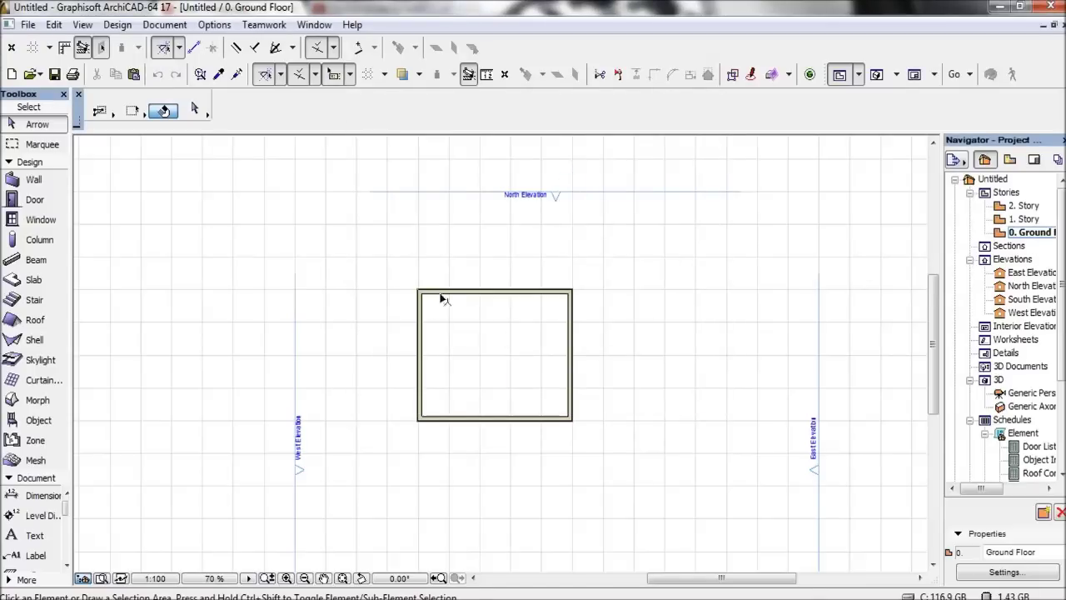
- Inspect the selection settings of all four walls for their height after the story change
{"action": "key", "text": "ctrl+a"}
{"action": "key", "text": "ctrl+t"}
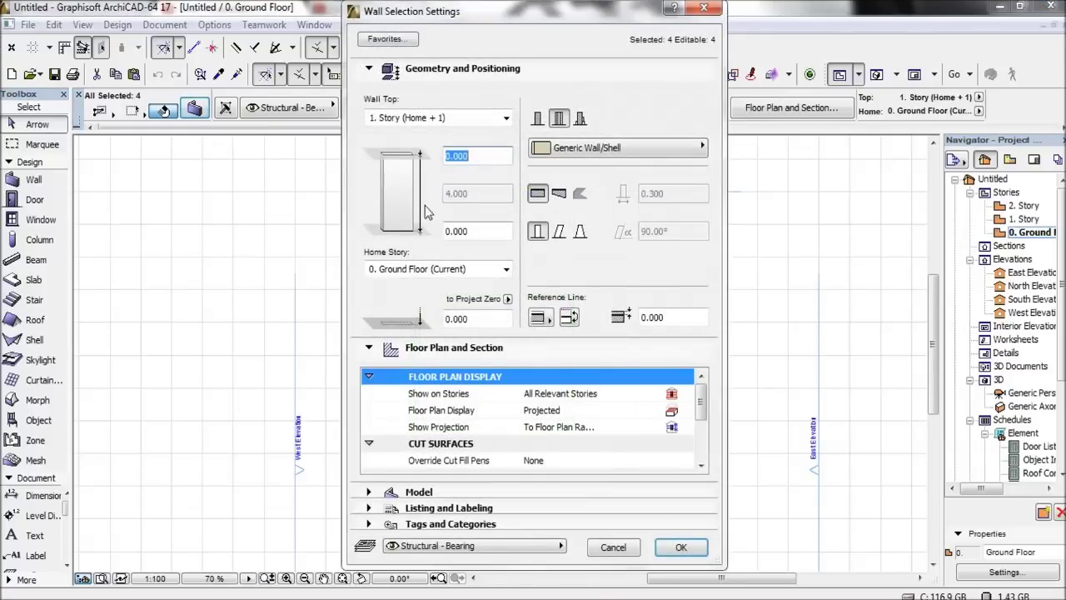
{"action": "left_click", "coordinate": [614, 547]}
{"action": "left_click", "coordinate": [503, 459]}
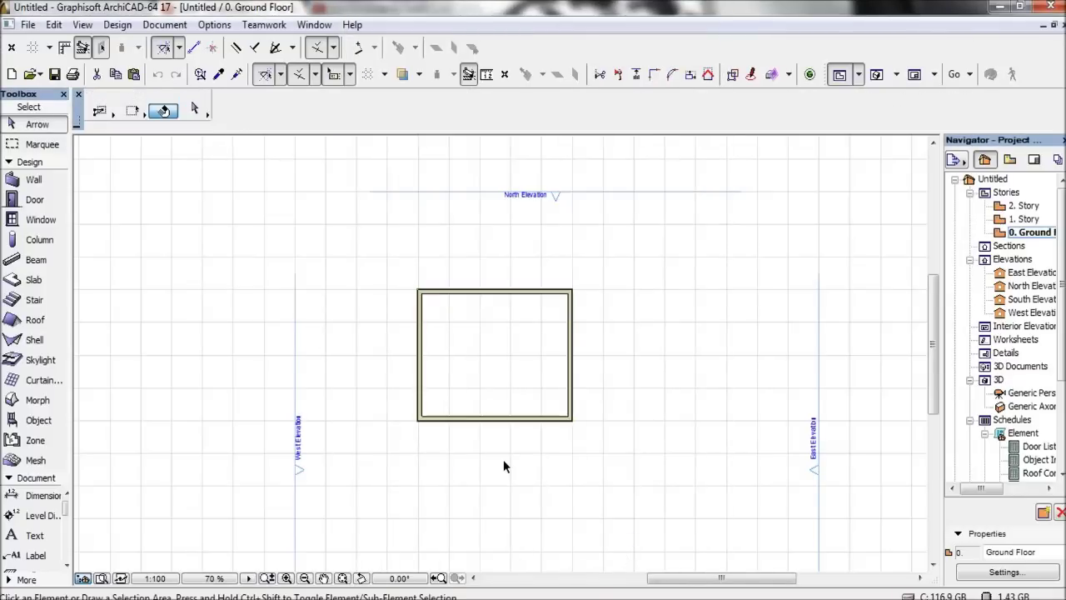
{"action": "right_click", "coordinate": [1014, 242]}
{"action": "left_click", "coordinate": [858, 478]}
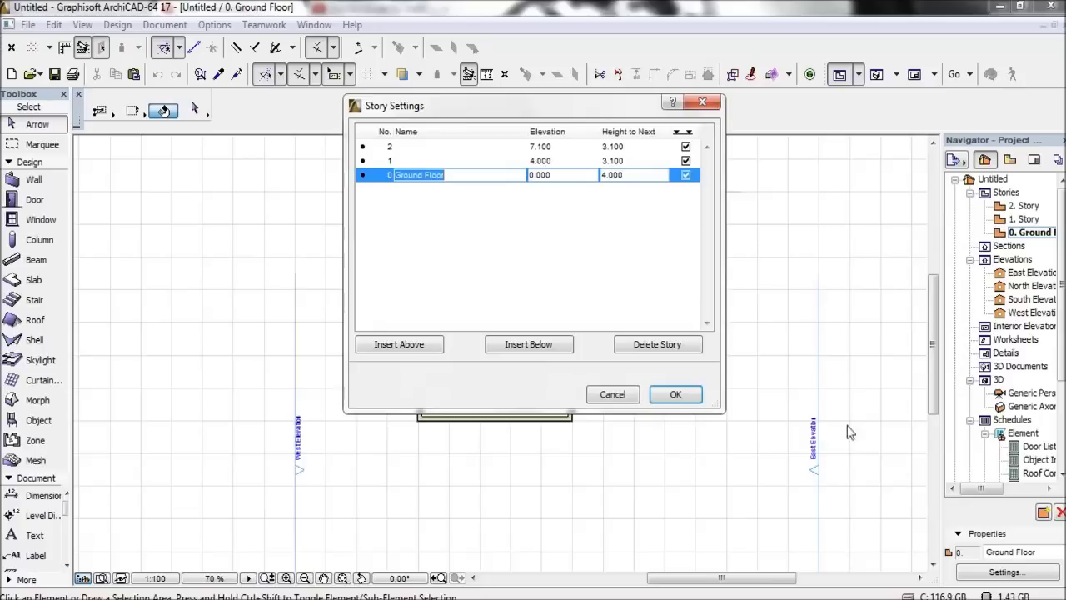
{"action": "left_click", "coordinate": [613, 161]}
{"action": "type", "text": "3"}
{"action": "left_click", "coordinate": [624, 146]}
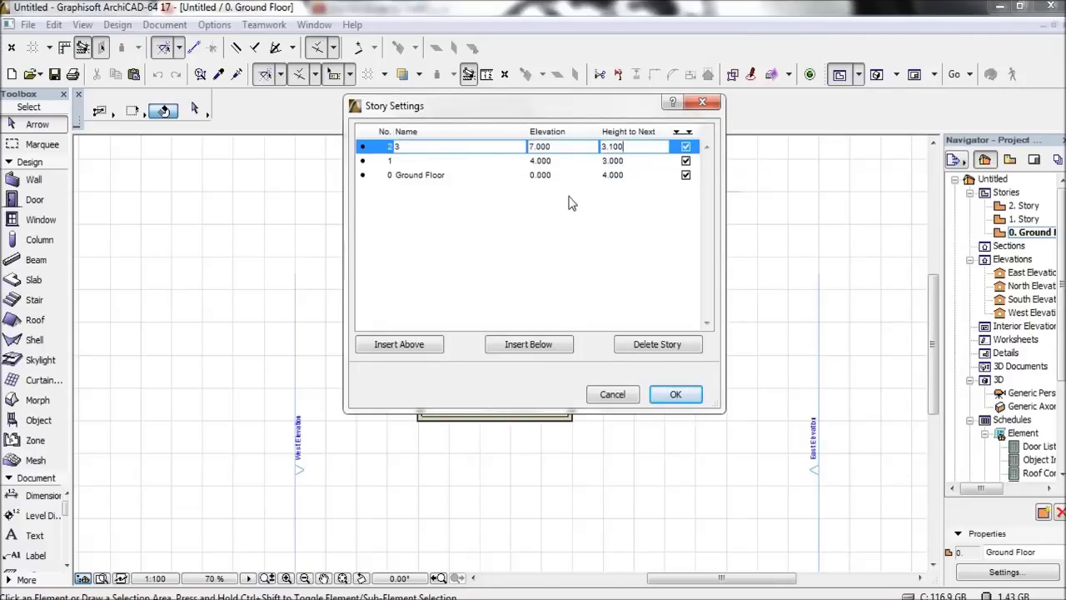
{"action": "key", "text": "Escape"}
- Set the height to next to 3 for both story 1 and story 2 in the Story Settings
{"action": "right_click", "coordinate": [1031, 233]}
{"action": "left_click", "coordinate": [916, 475]}
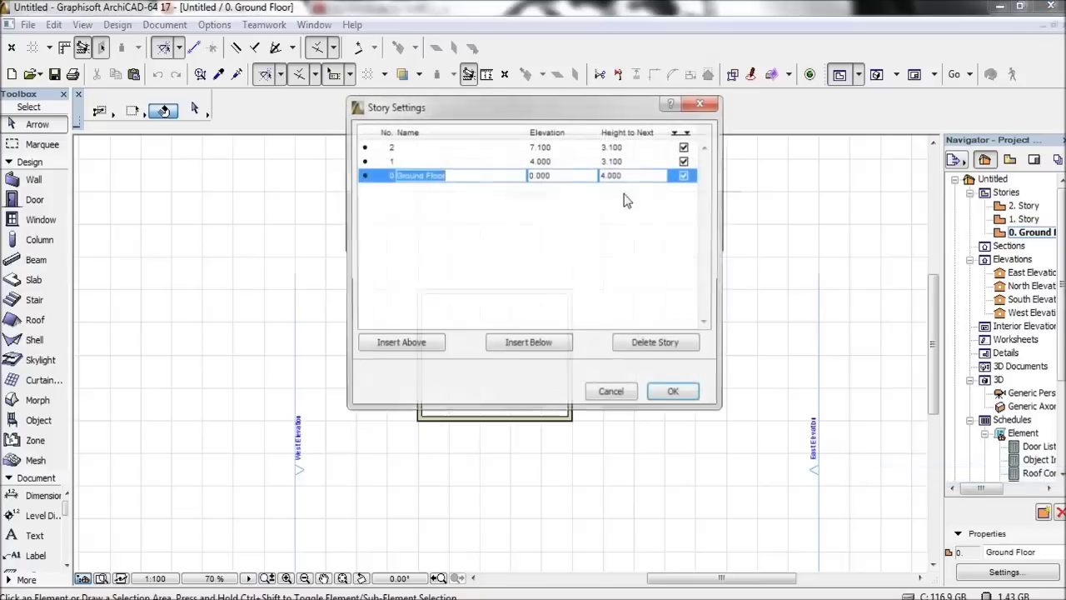
{"action": "left_click", "coordinate": [636, 148]}
{"action": "left_click", "coordinate": [633, 161]}
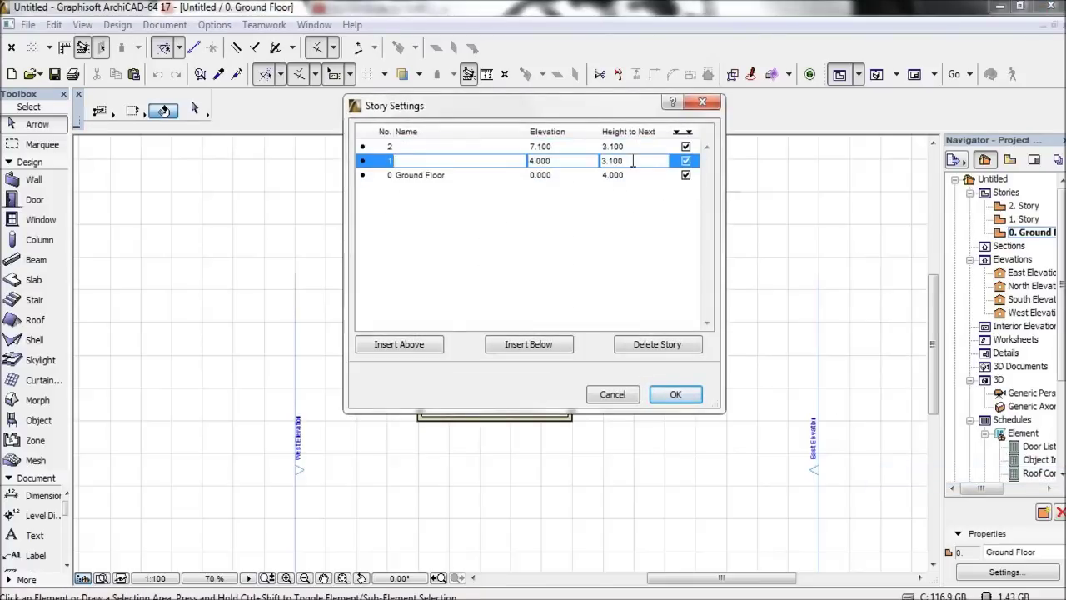
{"action": "left_click", "coordinate": [583, 180]}
{"action": "left_click", "coordinate": [619, 161]}
{"action": "left_click_drag", "start_coordinate": [633, 161], "coordinate": [570, 160]}
{"action": "type", "text": "3"}
{"action": "left_click", "coordinate": [618, 148]}
{"action": "left_click_drag", "start_coordinate": [641, 146], "coordinate": [567, 146]}
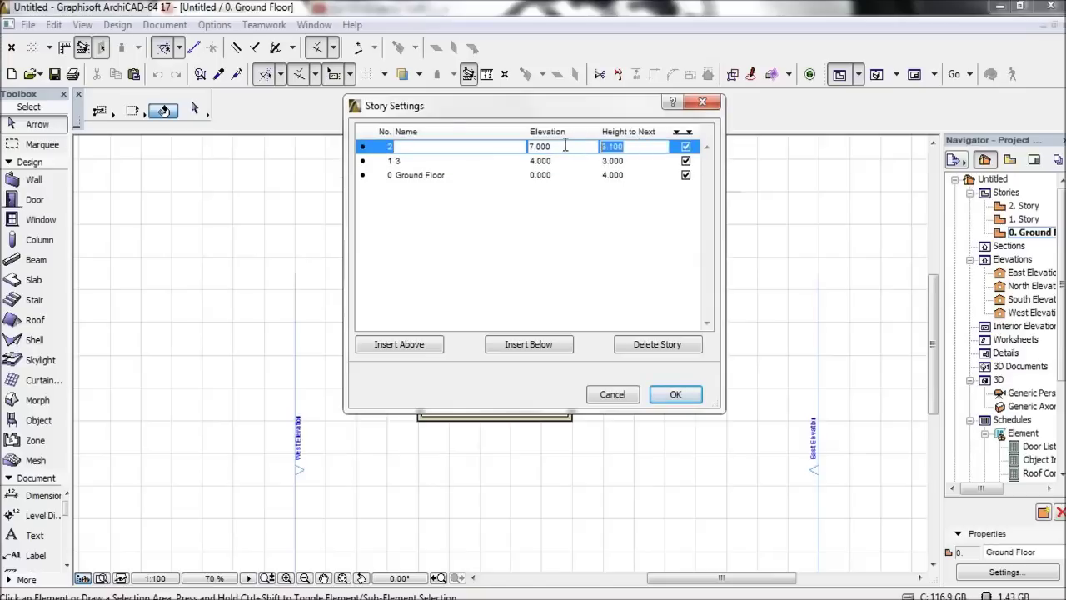
- Name story 1 "1st floor" and story 2 "2nd floor", and apply the story settings
{"action": "left_click", "coordinate": [448, 160]}
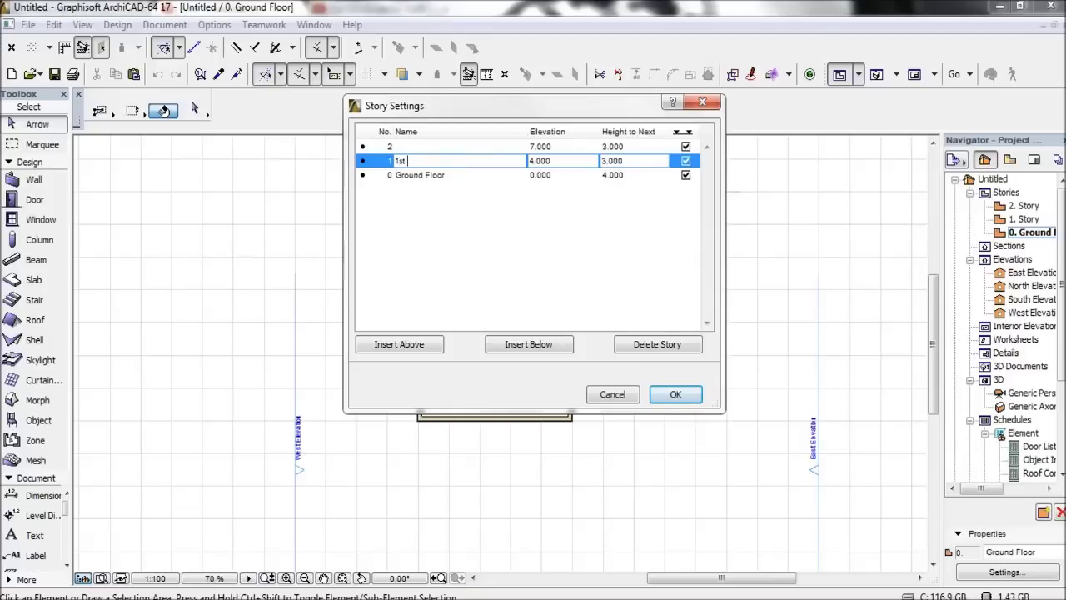
{"action": "left_click", "coordinate": [454, 147]}
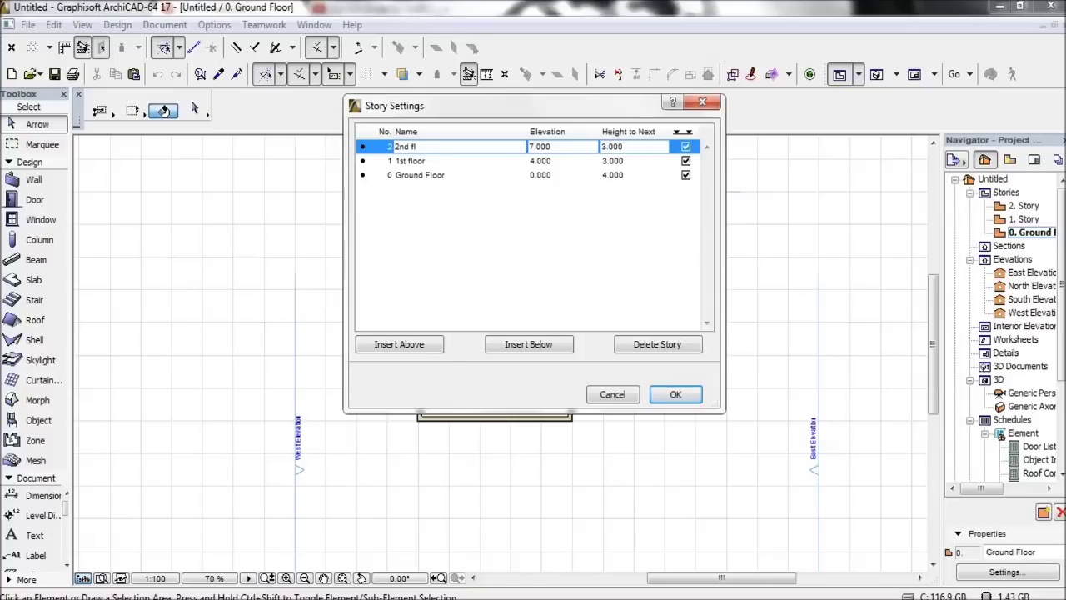
{"action": "left_click", "coordinate": [675, 394]}
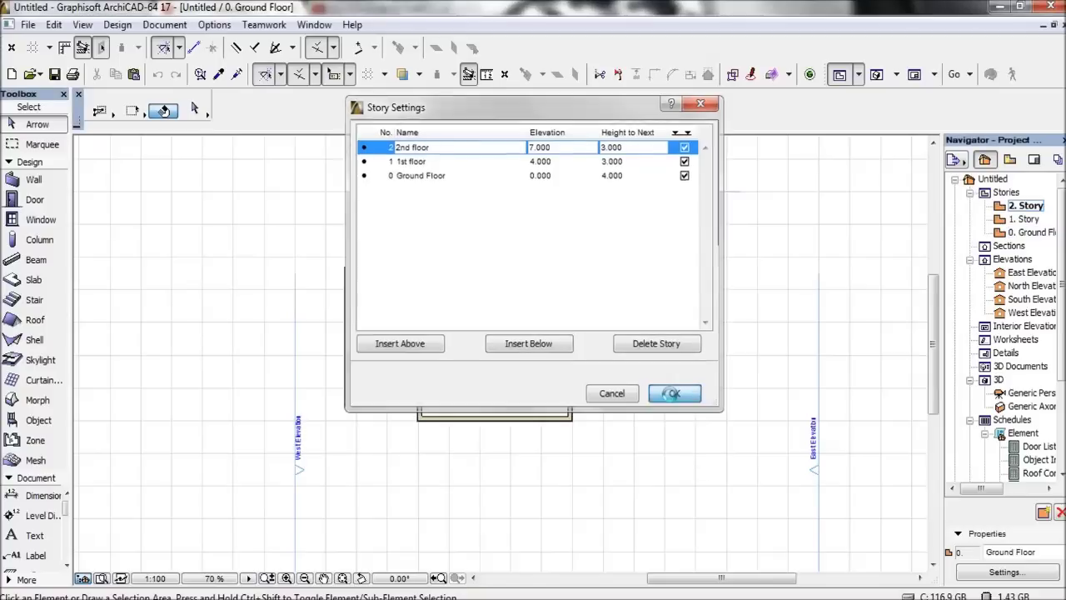
- Open the Ground Floor plan and select all four walls
{"action": "double_click", "coordinate": [1040, 231]}
{"action": "key", "text": "ctrl+a"}
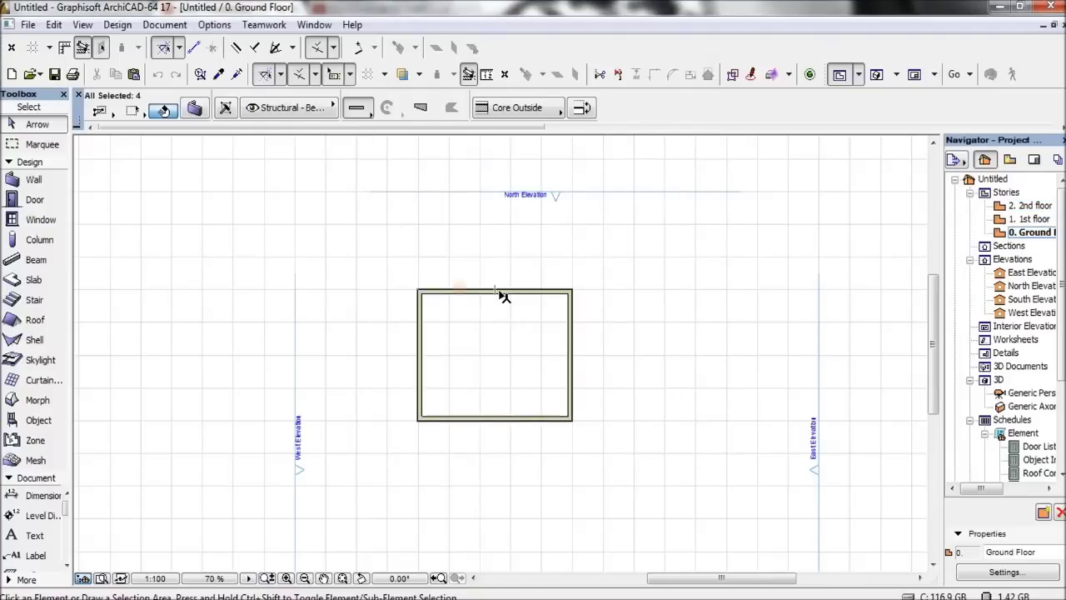
{"action": "left_click", "coordinate": [476, 333]}
{"action": "key", "text": "ctrl+a"}
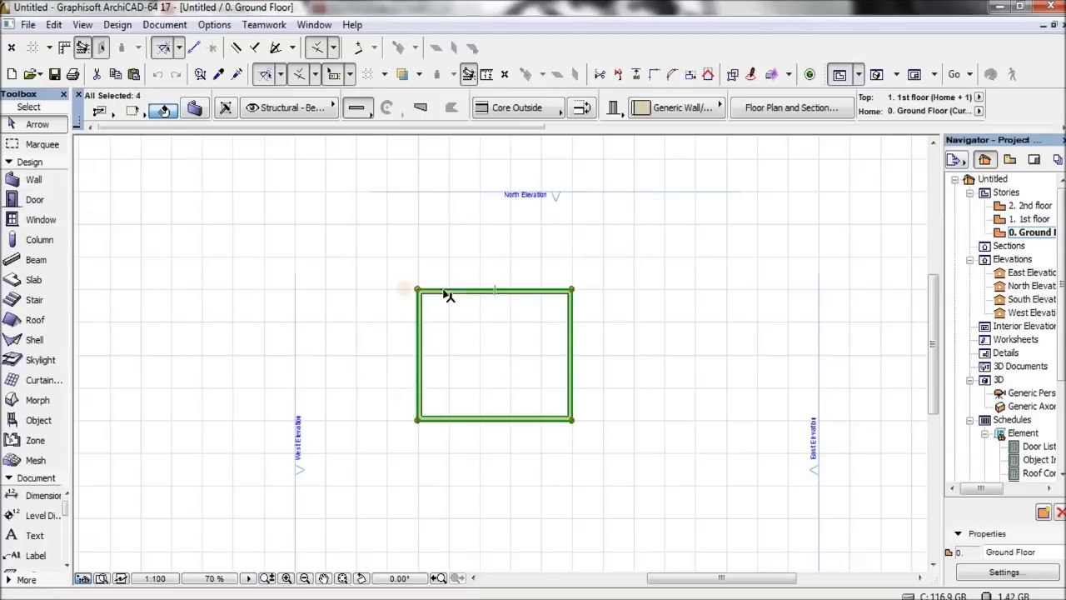
{"action": "left_click", "coordinate": [194, 109]}
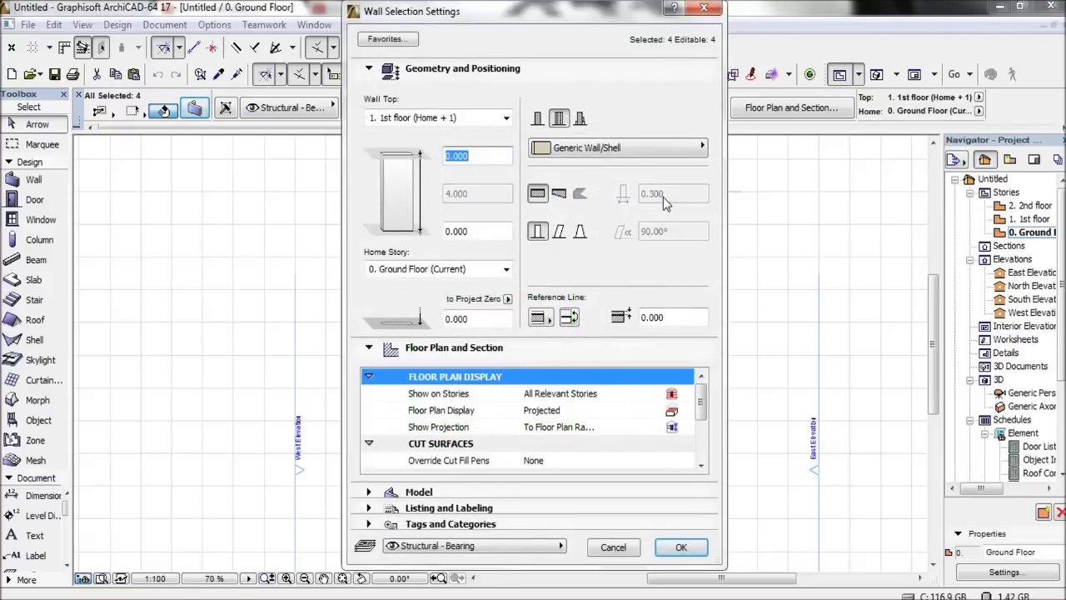
{"action": "left_click", "coordinate": [537, 118]}
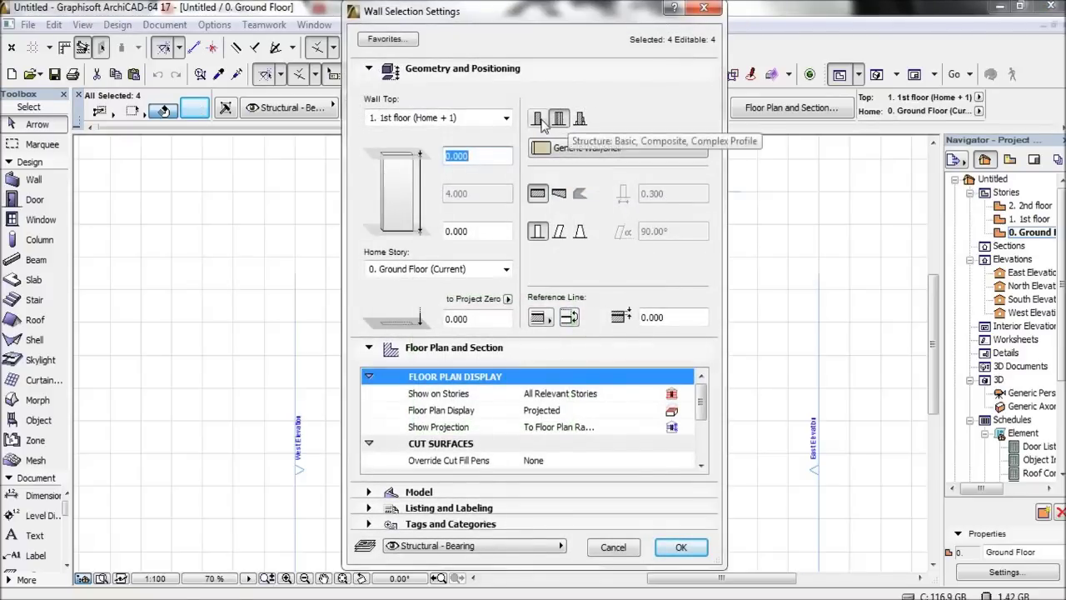
{"action": "left_click", "coordinate": [580, 119]}
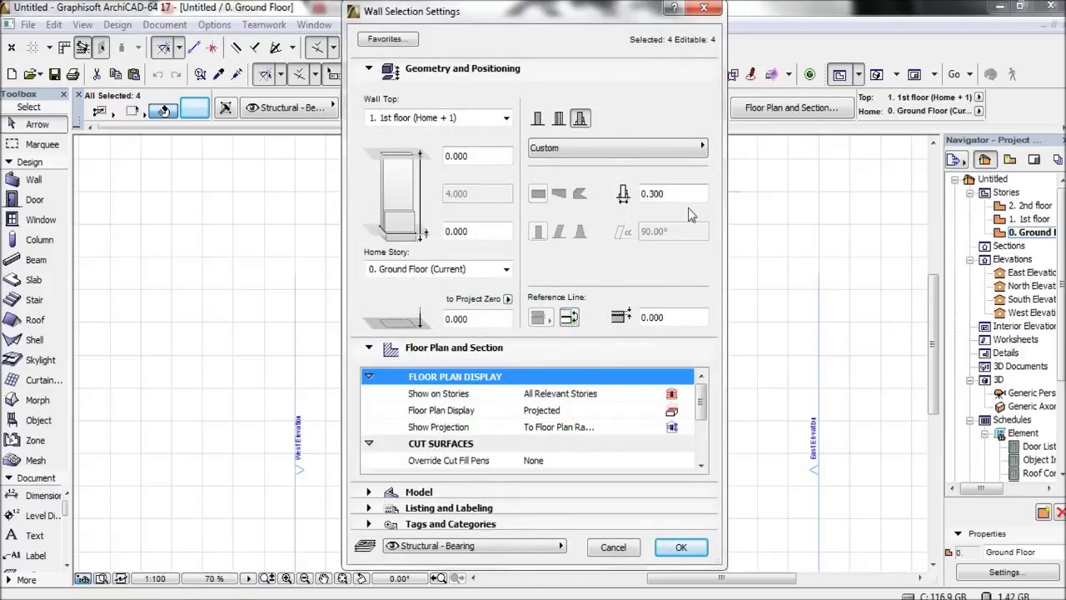
{"action": "left_click", "coordinate": [537, 119]}
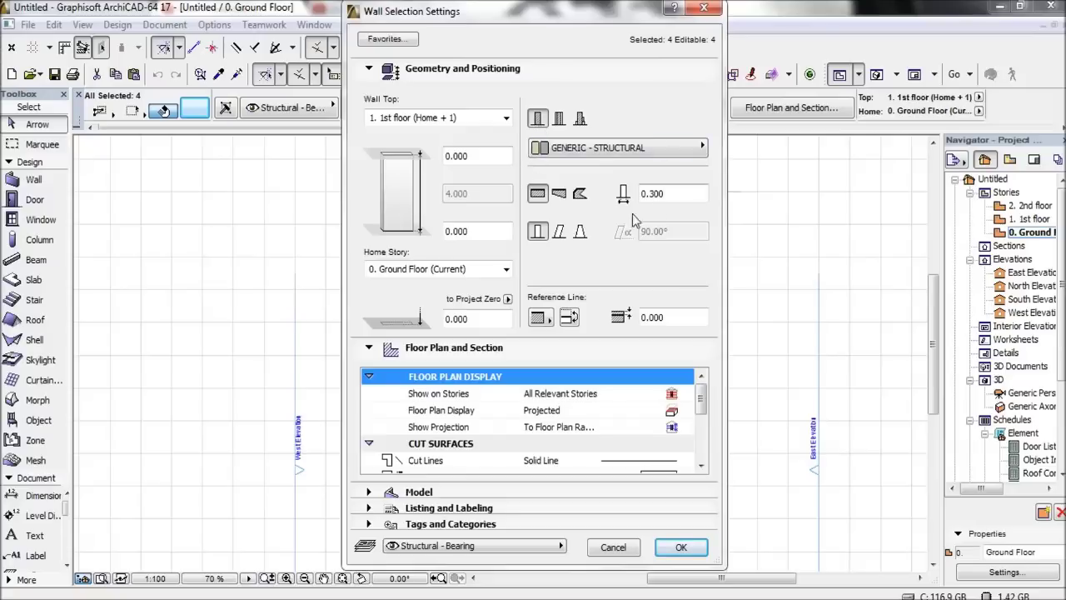
{"action": "left_click_drag", "start_coordinate": [675, 195], "coordinate": [642, 195]}
{"action": "left_click", "coordinate": [660, 193]}
{"action": "left_click", "coordinate": [704, 8]}
{"action": "left_click", "coordinate": [238, 344]}
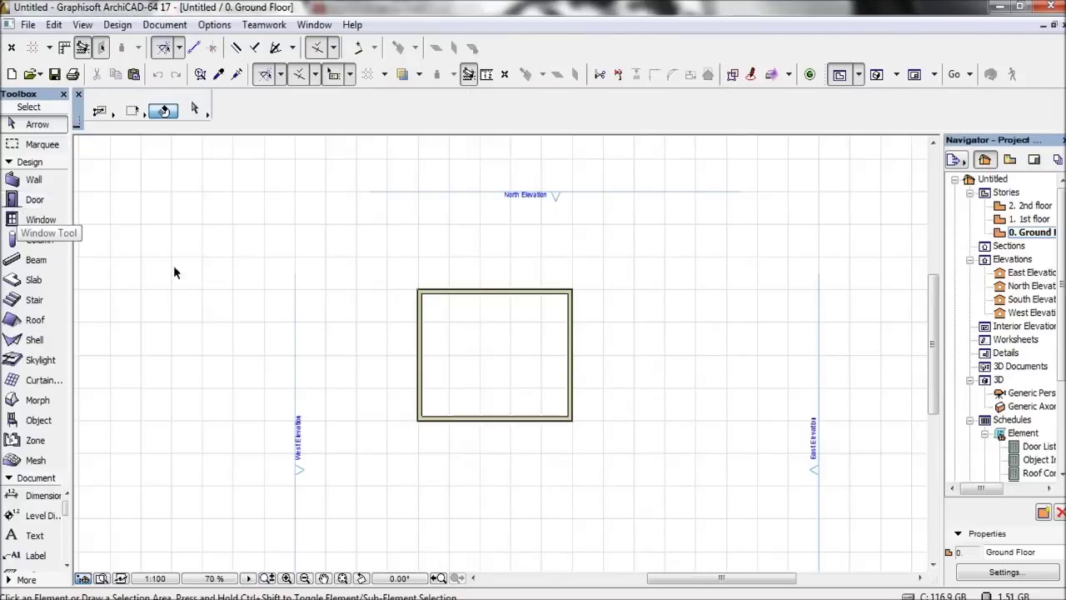
- Set the Wall tool's defaults to a basic GENERIC - STRUCTURAL structure with a thickness of 0.2
{"action": "scroll", "coordinate": [445, 344], "scroll_direction": "up", "scroll_amount": 5}
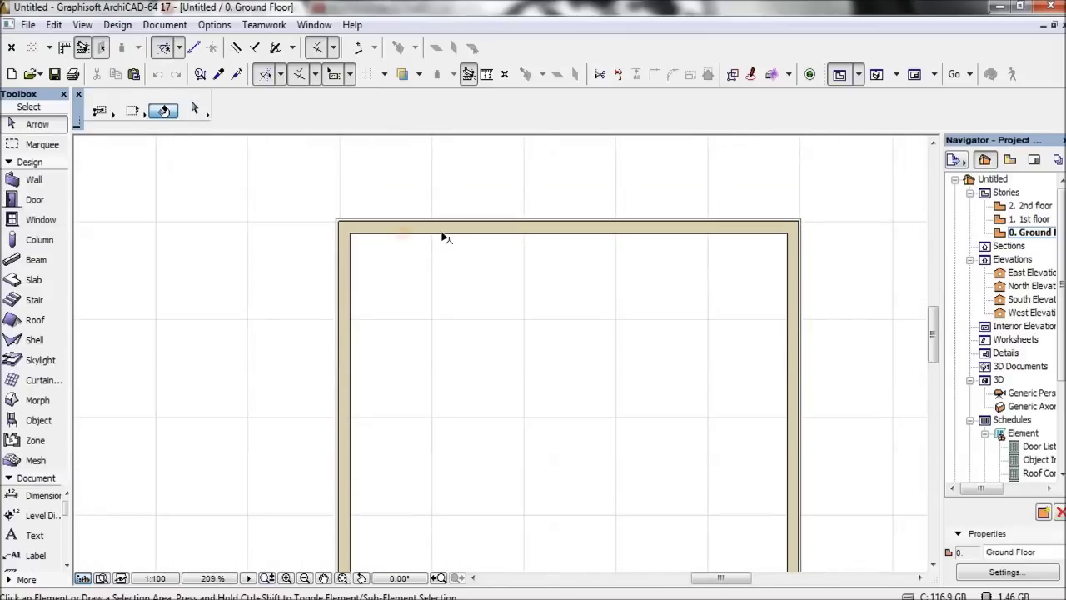
{"action": "left_click", "coordinate": [444, 238]}
{"action": "key", "text": "Escape"}
{"action": "left_click", "coordinate": [38, 179]}
{"action": "left_click", "coordinate": [194, 108]}
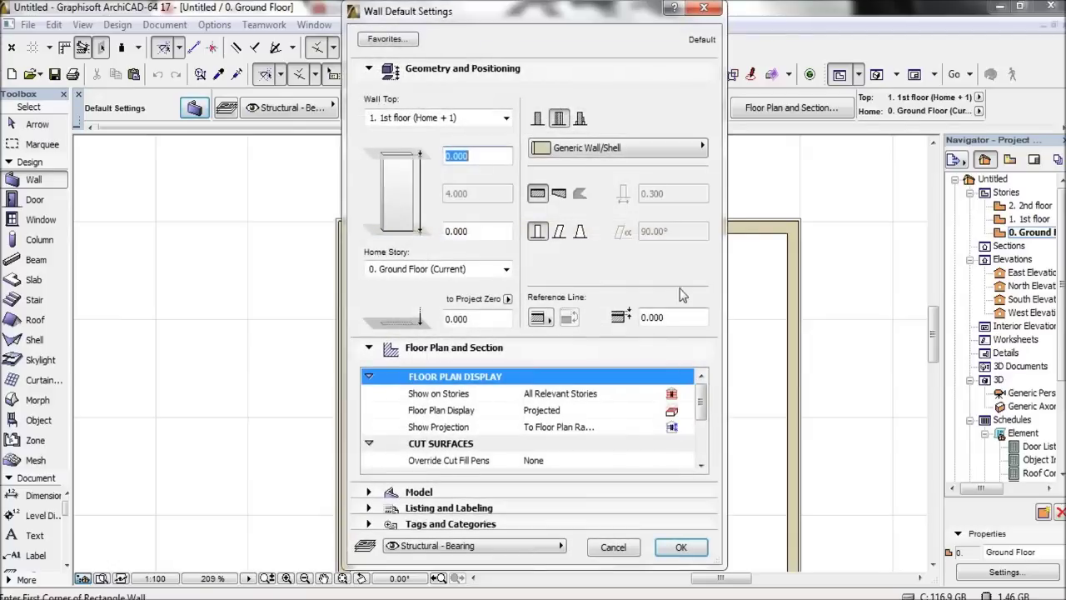
{"action": "left_click", "coordinate": [559, 119]}
{"action": "double_click", "coordinate": [658, 193]}
{"action": "type", "text": "0.2"}
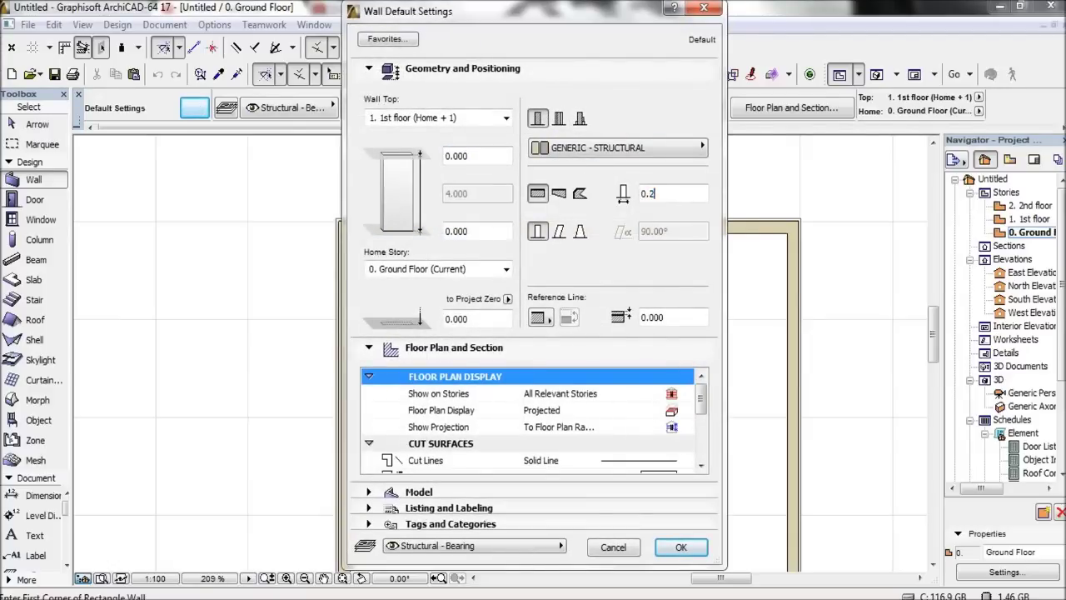
{"action": "left_click", "coordinate": [674, 550]}
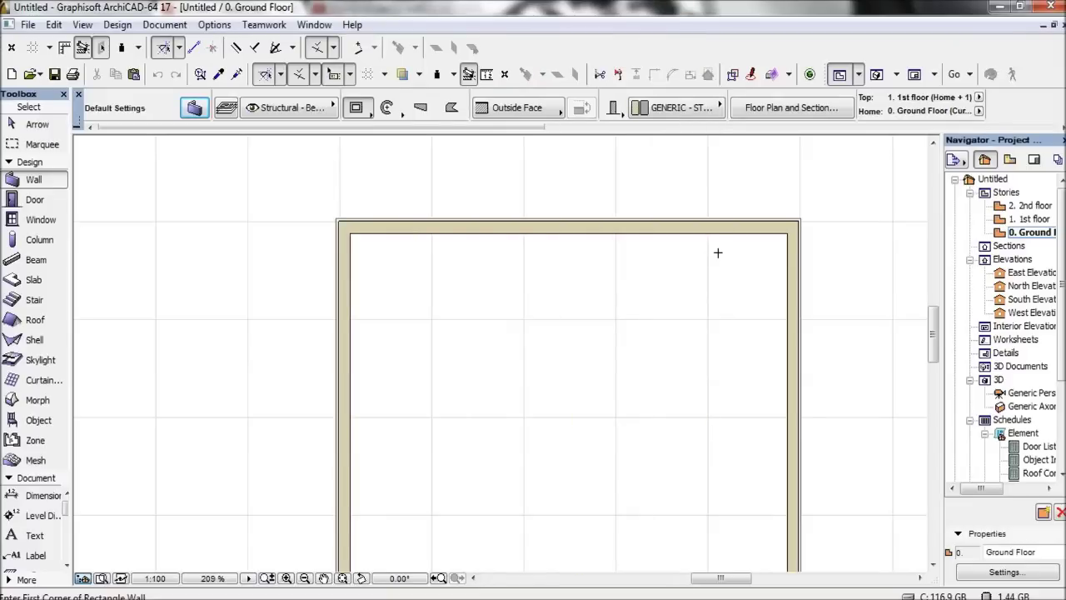
- Draw a polyline from the room's inner upper-right corner, 2.3 left along the wall, and down to the lower wall's inner face
{"action": "key", "text": "Escape"}
{"action": "scroll", "coordinate": [34, 545], "scroll_direction": "down", "scroll_amount": 1}
{"action": "scroll", "coordinate": [34, 548], "scroll_direction": "down", "scroll_amount": 2}
{"action": "left_click", "coordinate": [33, 535]}
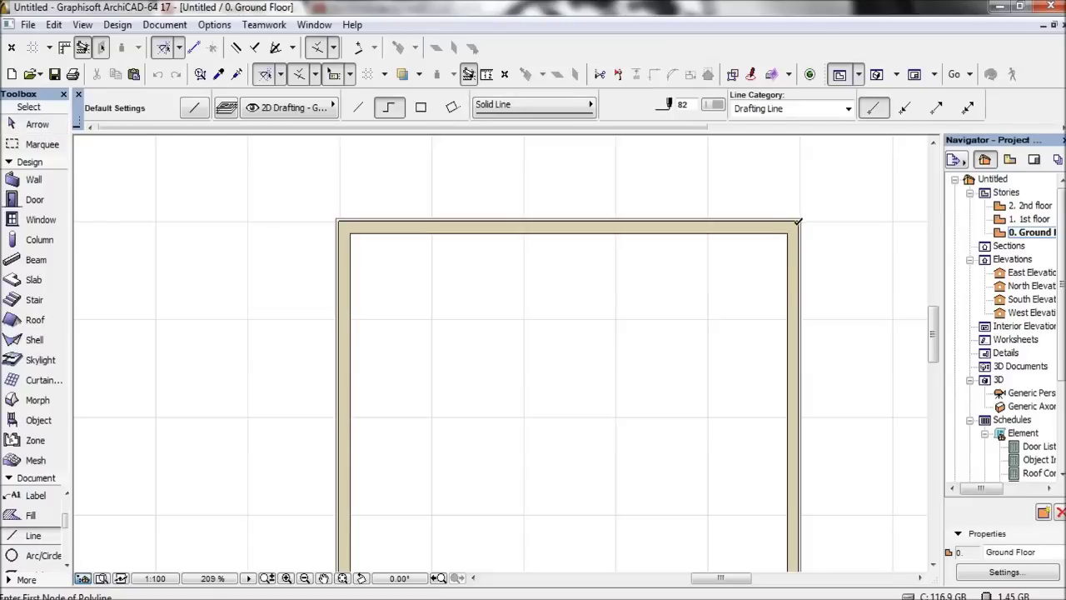
{"action": "left_click", "coordinate": [785, 232]}
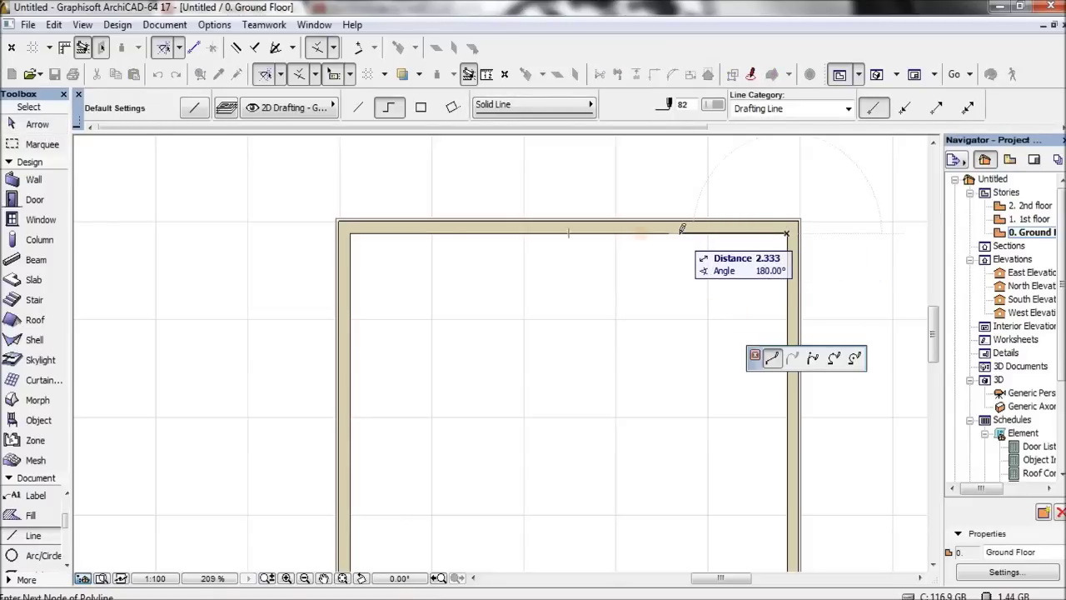
{"action": "type", "text": "2.3"}
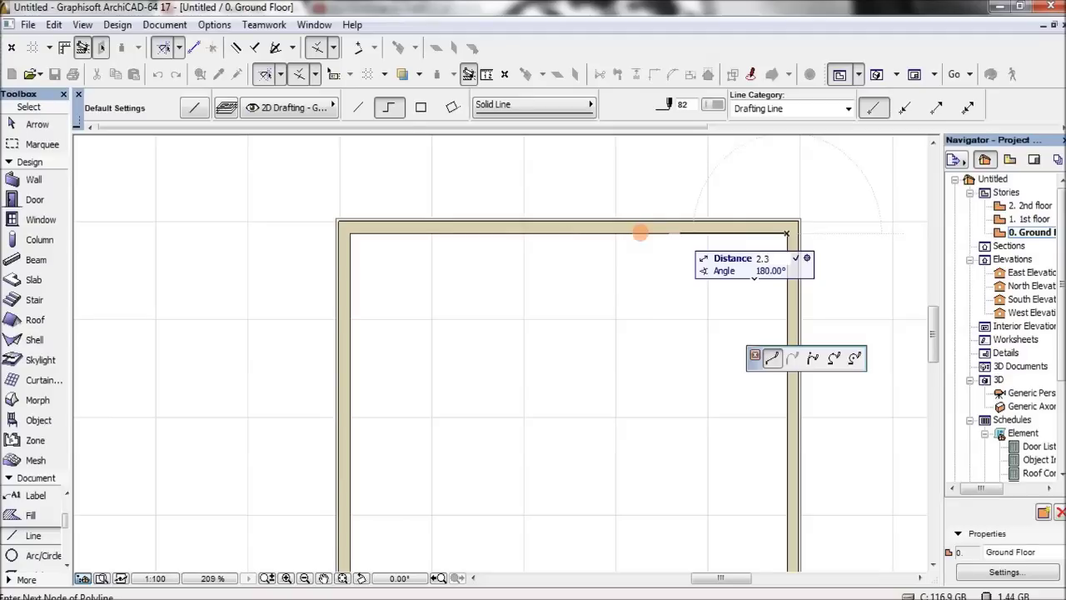
{"action": "key", "text": "Return"}
{"action": "middle_click_drag", "start_coordinate": [666, 469], "coordinate": [616, 136]}
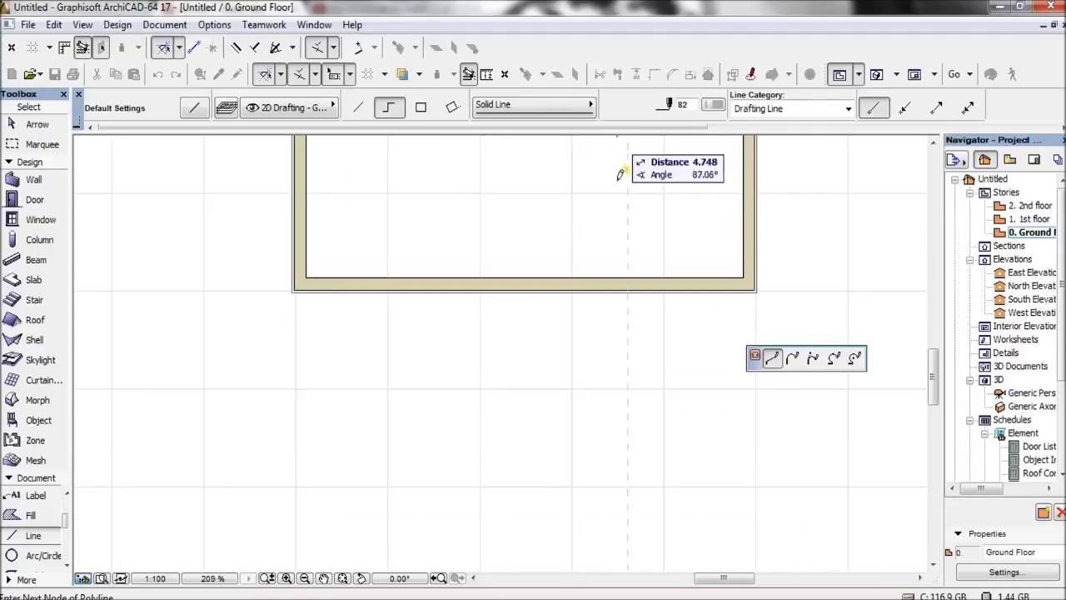
{"action": "double_click", "coordinate": [628, 276]}
{"action": "middle_click_drag", "start_coordinate": [626, 315], "coordinate": [608, 444]}
{"action": "key", "text": "Escape"}
- Isolate the vertical line from the short line along the upper wall and create a partition wall along it
{"action": "left_click", "coordinate": [611, 361]}
{"action": "scroll", "coordinate": [618, 333], "scroll_direction": "down", "scroll_amount": 2}
{"action": "middle_click_drag", "start_coordinate": [621, 341], "coordinate": [586, 467]}
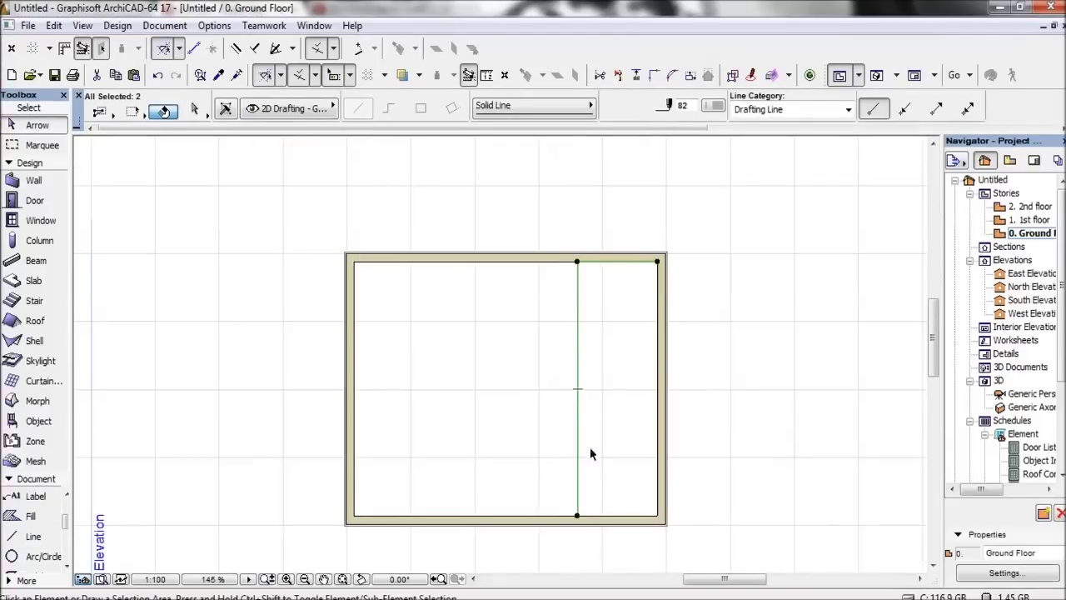
{"action": "left_click", "coordinate": [575, 293], "text": "shift"}
{"action": "key", "text": "Delete"}
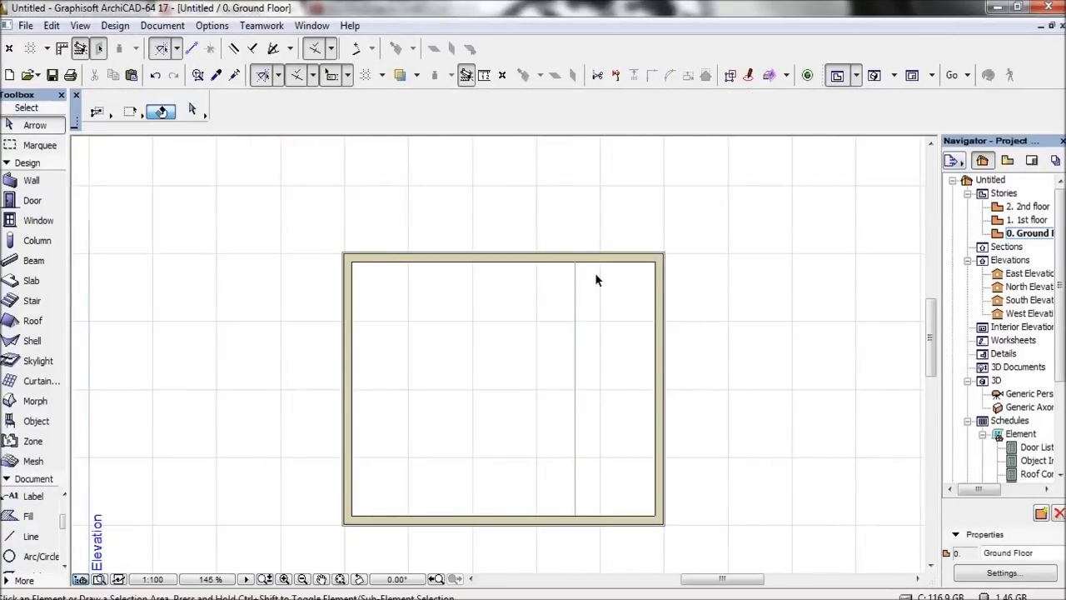
{"action": "left_click", "coordinate": [576, 306]}
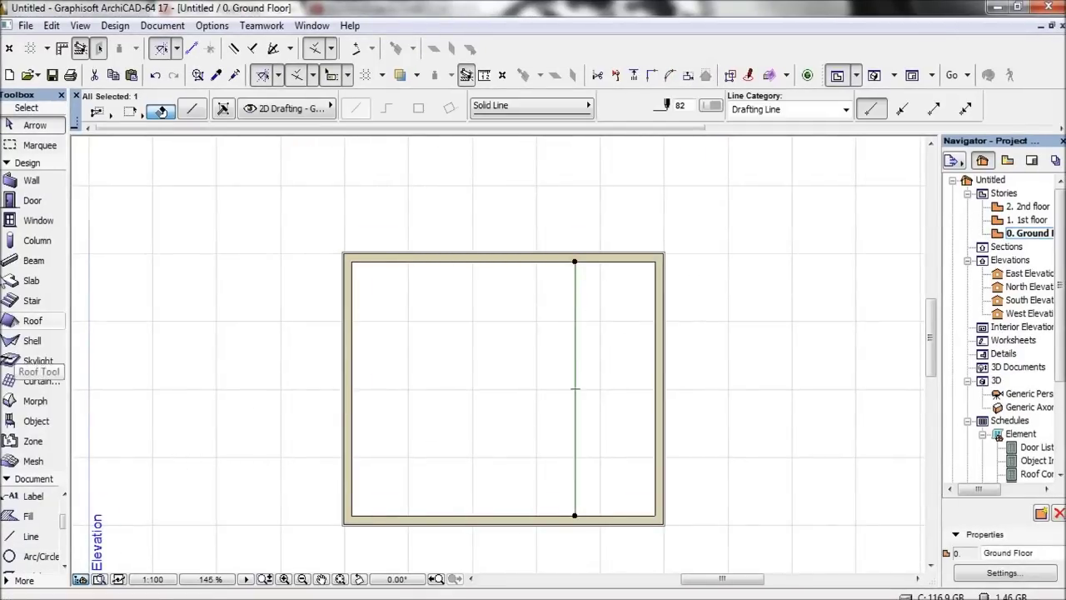
{"action": "left_click", "coordinate": [31, 180]}
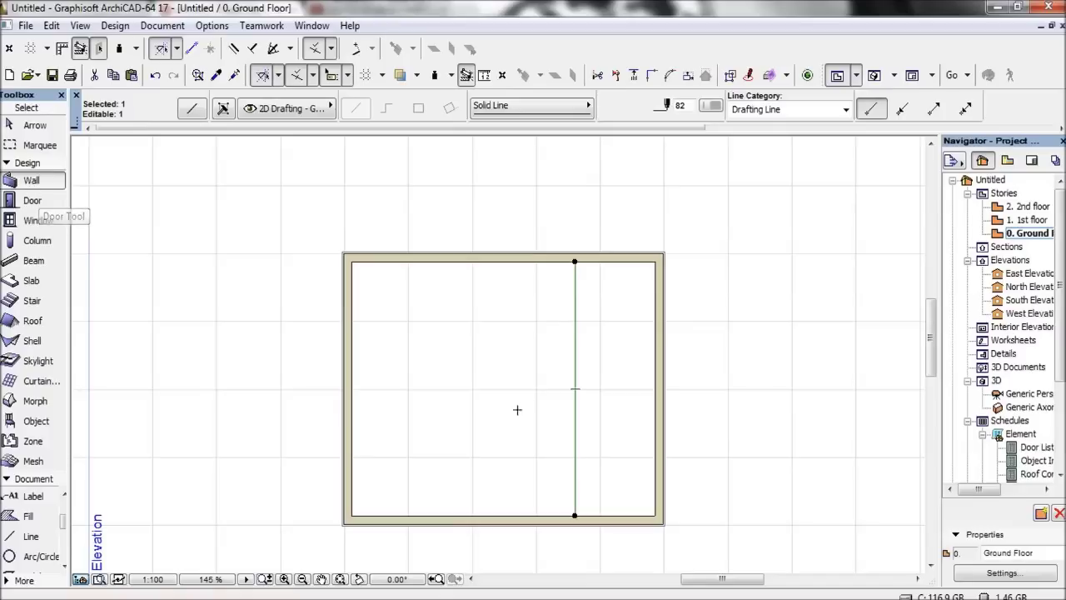
{"action": "left_click", "coordinate": [574, 369]}
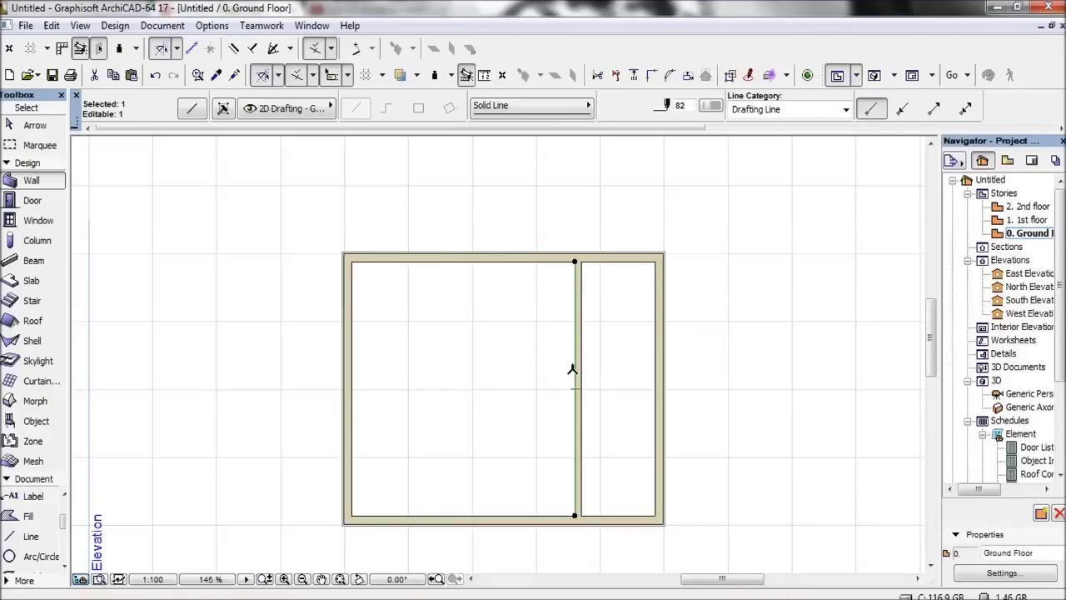
{"action": "key", "text": "Escape"}
{"action": "key", "text": "Escape"}
- Check the partition wall's selection settings and flip the wall to the other side of its reference line
{"action": "left_click", "coordinate": [581, 364]}
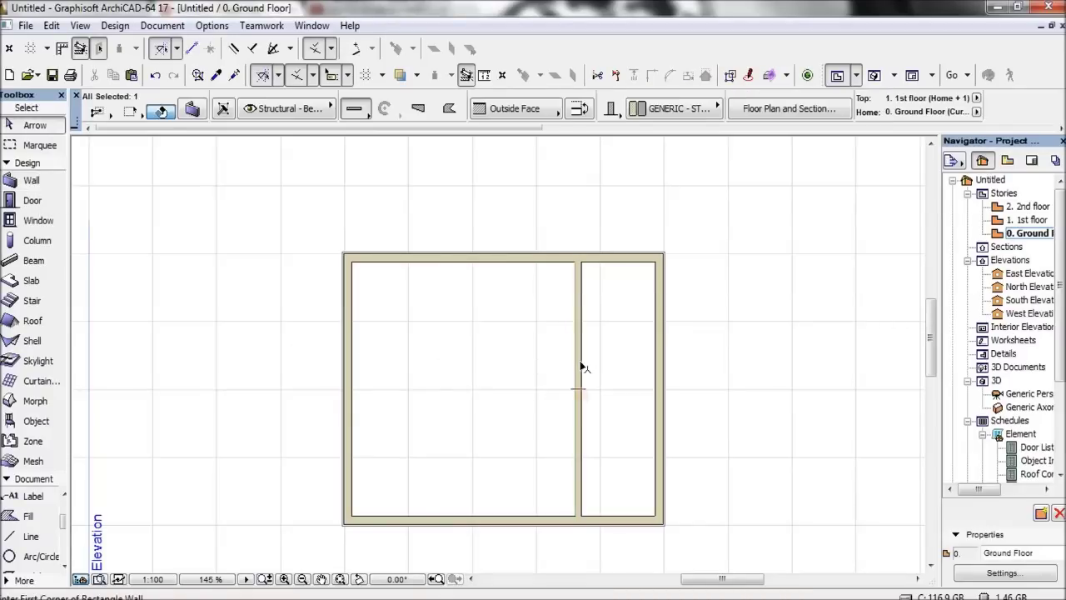
{"action": "scroll", "coordinate": [581, 365], "scroll_direction": "up", "scroll_amount": 4}
{"action": "scroll", "coordinate": [583, 366], "scroll_direction": "up", "scroll_amount": 1}
{"action": "left_click", "coordinate": [191, 109]}
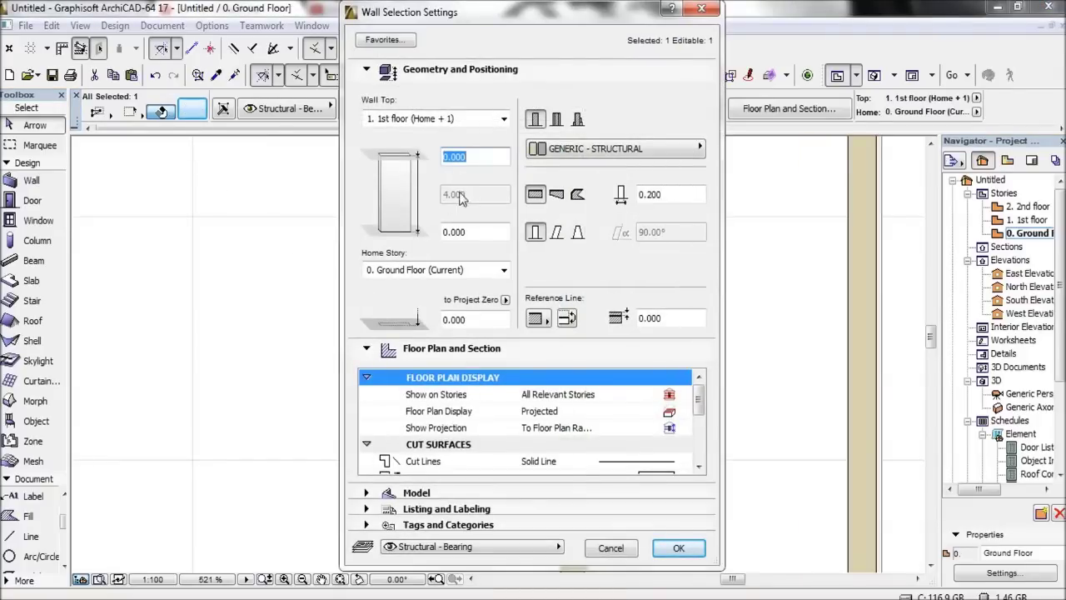
{"action": "left_click", "coordinate": [610, 548]}
{"action": "scroll", "coordinate": [581, 466], "scroll_direction": "down", "scroll_amount": 5}
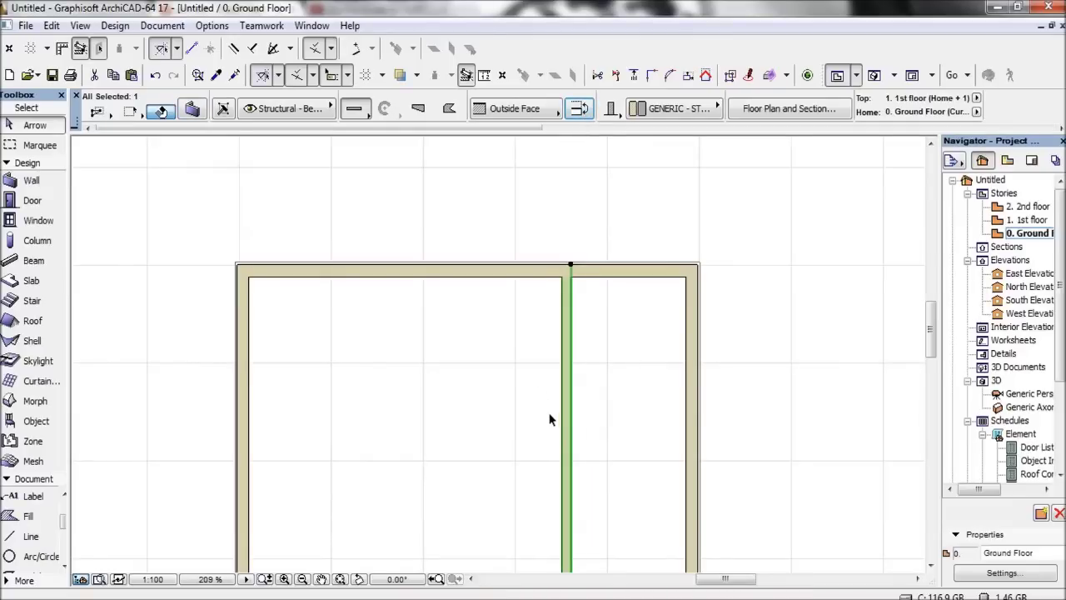
{"action": "scroll", "coordinate": [550, 419], "scroll_direction": "down", "scroll_amount": 2}
{"action": "middle_click_drag", "start_coordinate": [555, 419], "coordinate": [559, 279]}
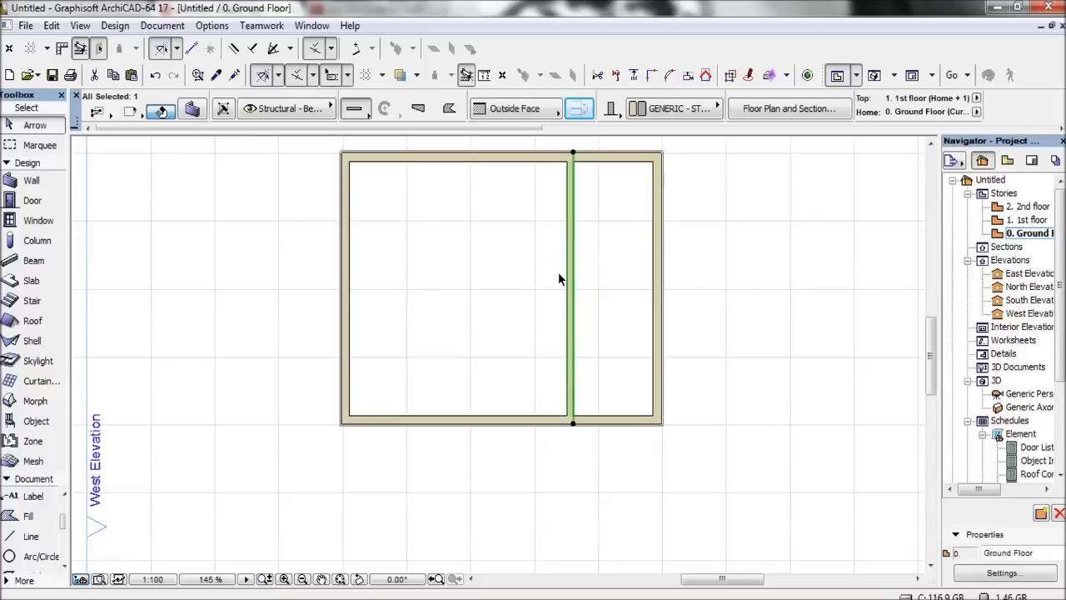
{"action": "left_click", "coordinate": [562, 361]}
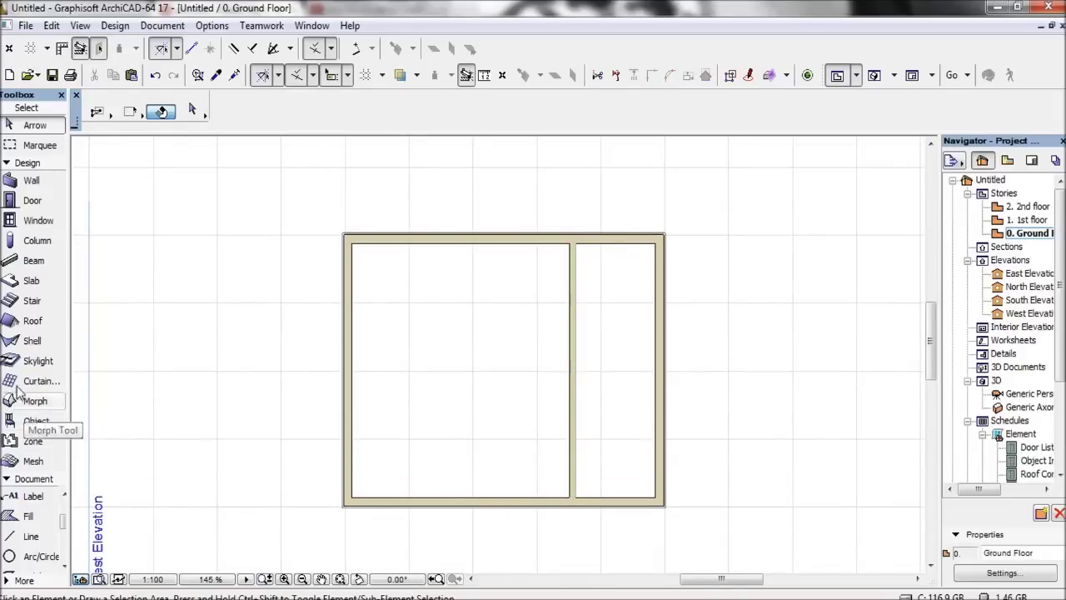
- Draw a polyline from the partition's lower-left corner, 4 up along the partition, and across to the left wall's inner face
{"action": "left_click", "coordinate": [33, 181]}
{"action": "key", "text": "Escape"}
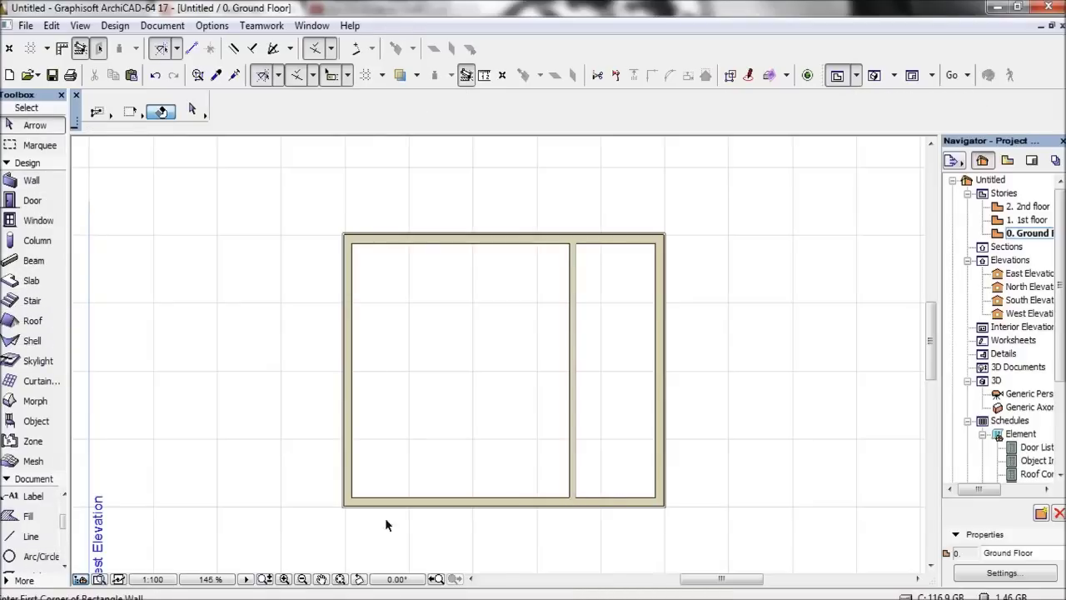
{"action": "left_click", "coordinate": [31, 537]}
{"action": "left_click", "coordinate": [570, 496]}
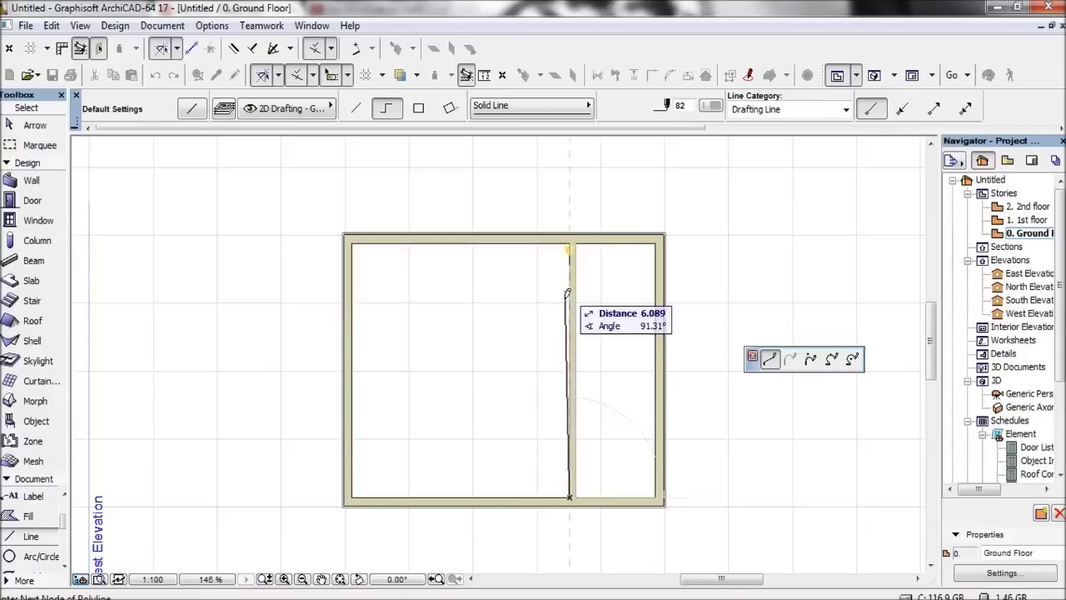
{"action": "type", "text": "4"}
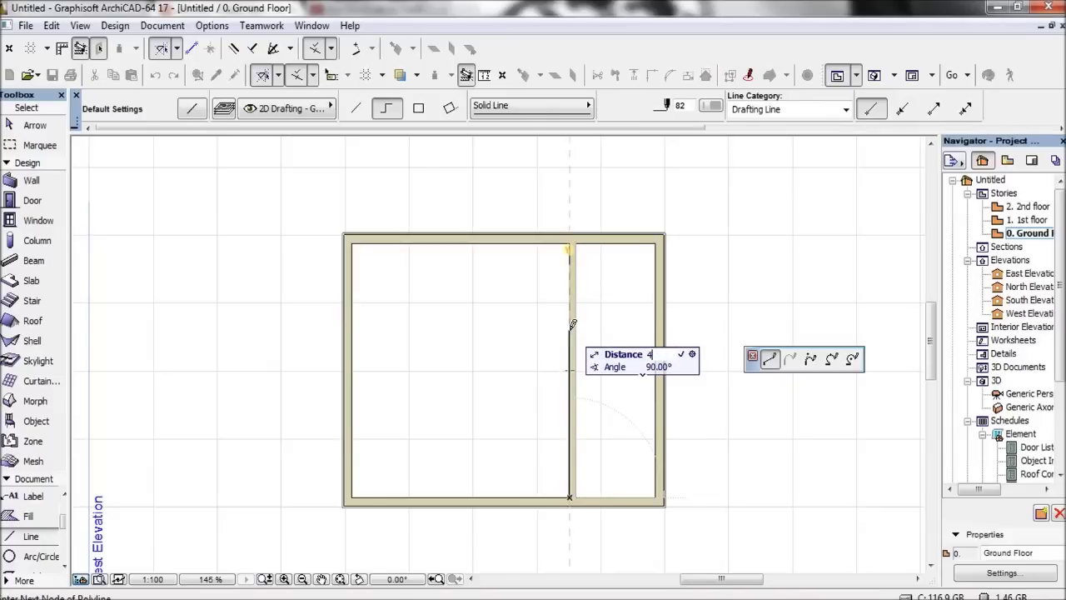
{"action": "key", "text": "Return"}
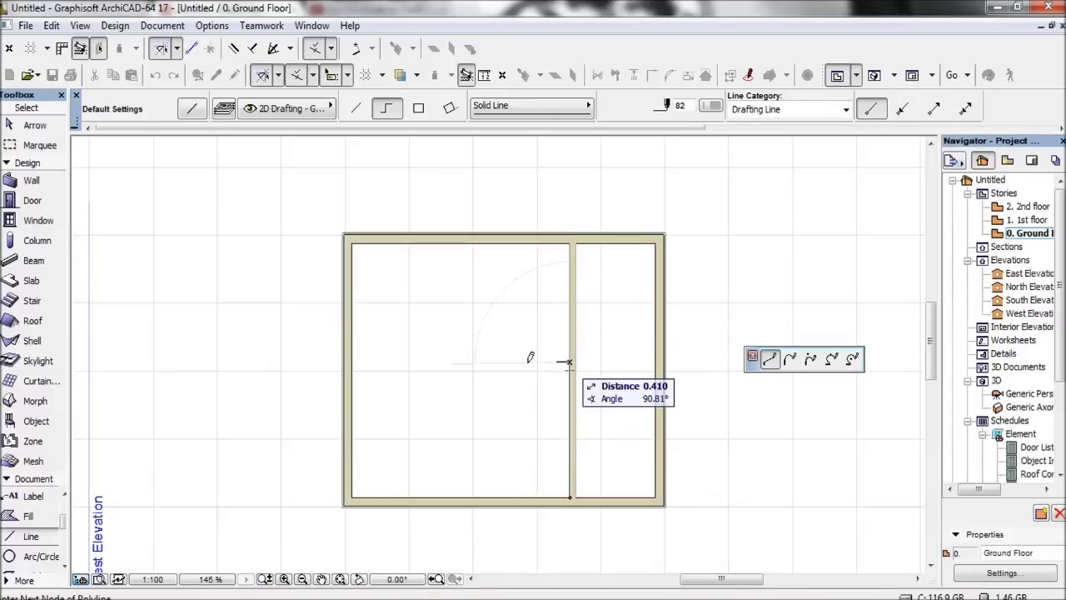
{"action": "double_click", "coordinate": [352, 360]}
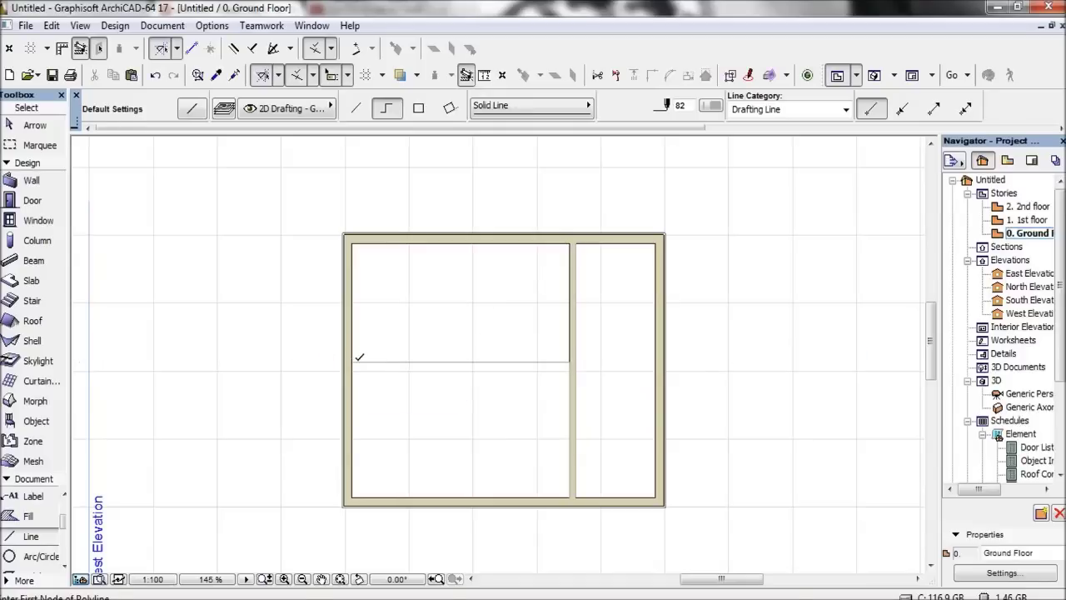
{"action": "left_click", "coordinate": [366, 362], "text": "shift"}
{"action": "key", "text": "ctrl+d"}
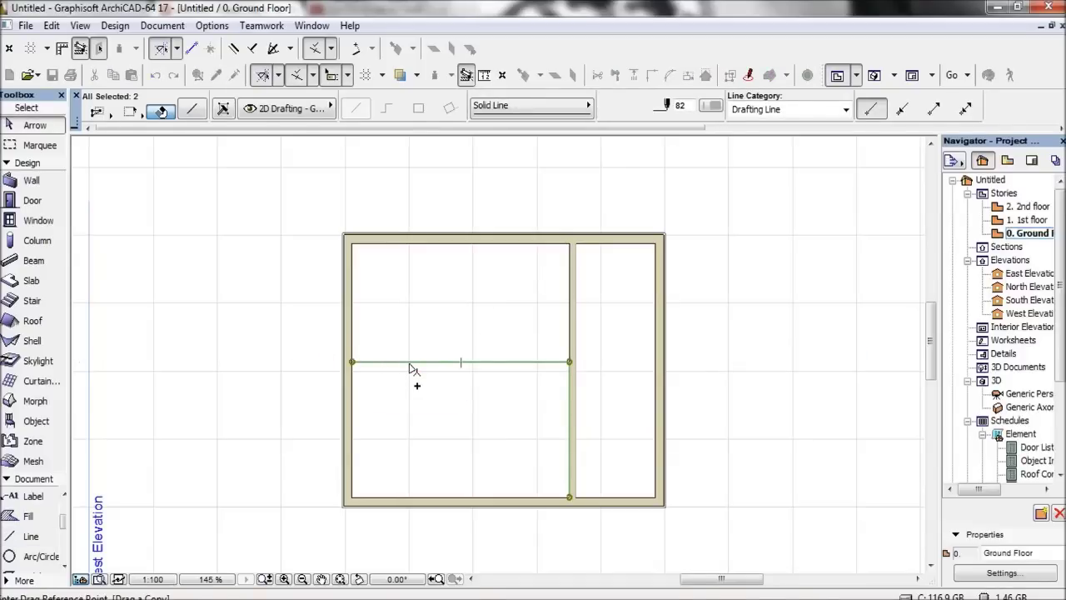
{"action": "key", "text": "Escape"}
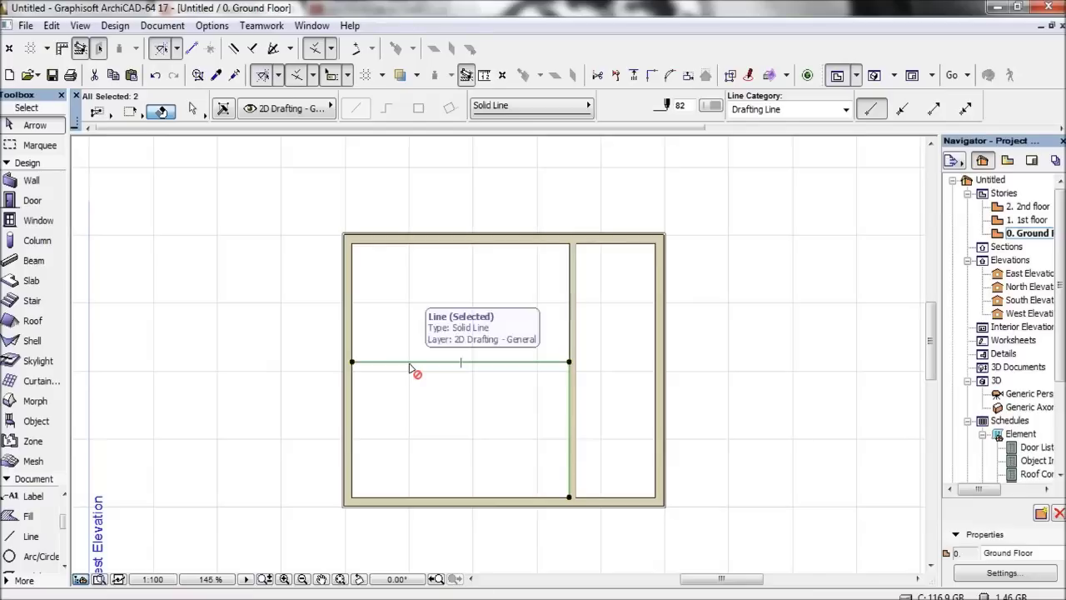
- Clear the line selection, then create a partition wall along the horizontal line across the left part of the plan
{"action": "left_click", "coordinate": [524, 370]}
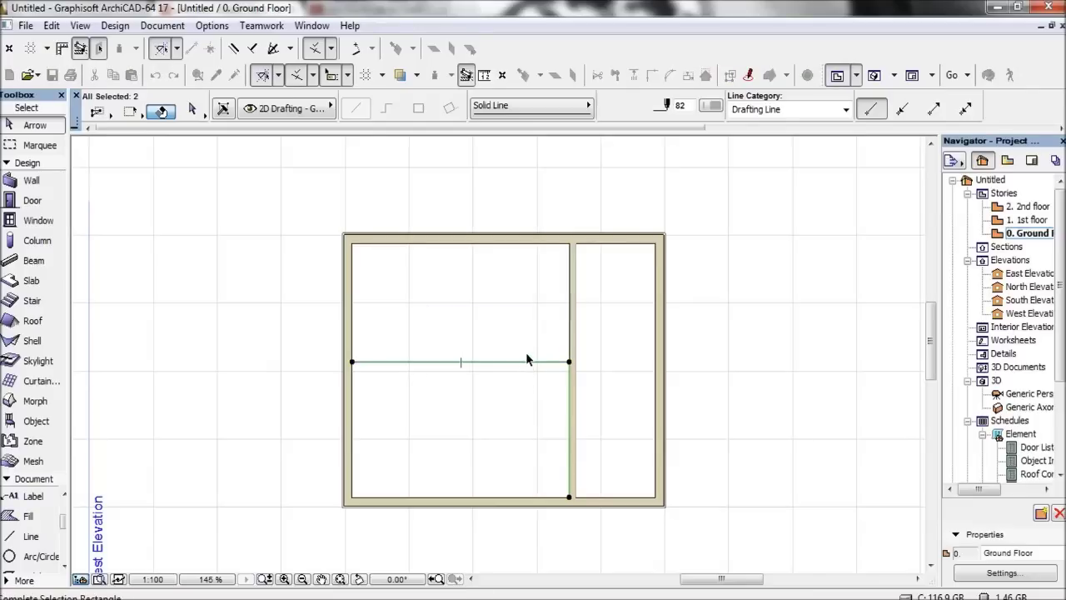
{"action": "left_click", "coordinate": [533, 353]}
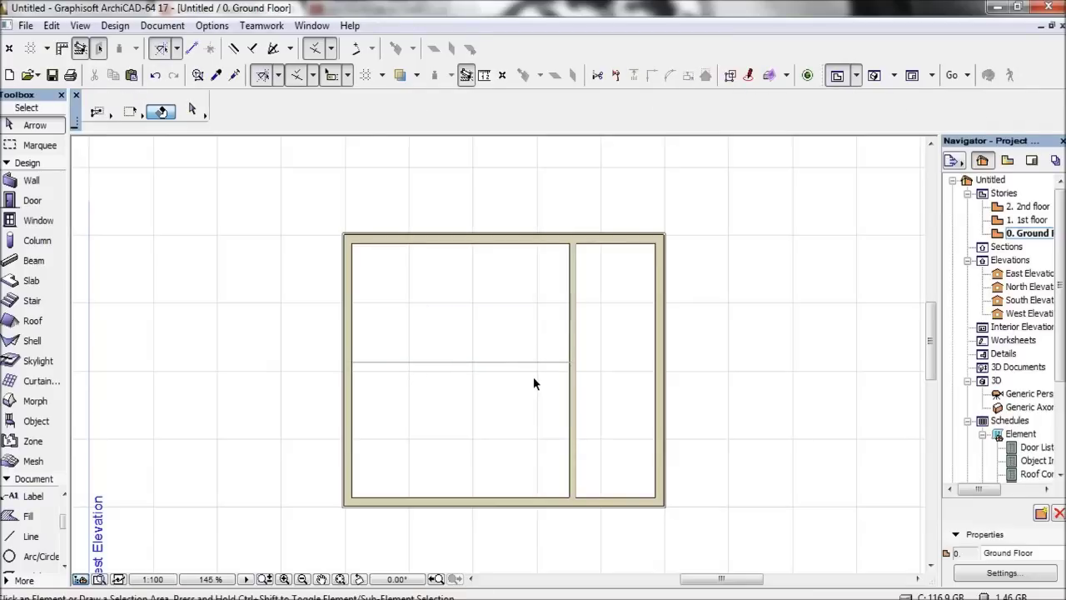
{"action": "left_click", "coordinate": [537, 365]}
{"action": "left_click", "coordinate": [25, 180]}
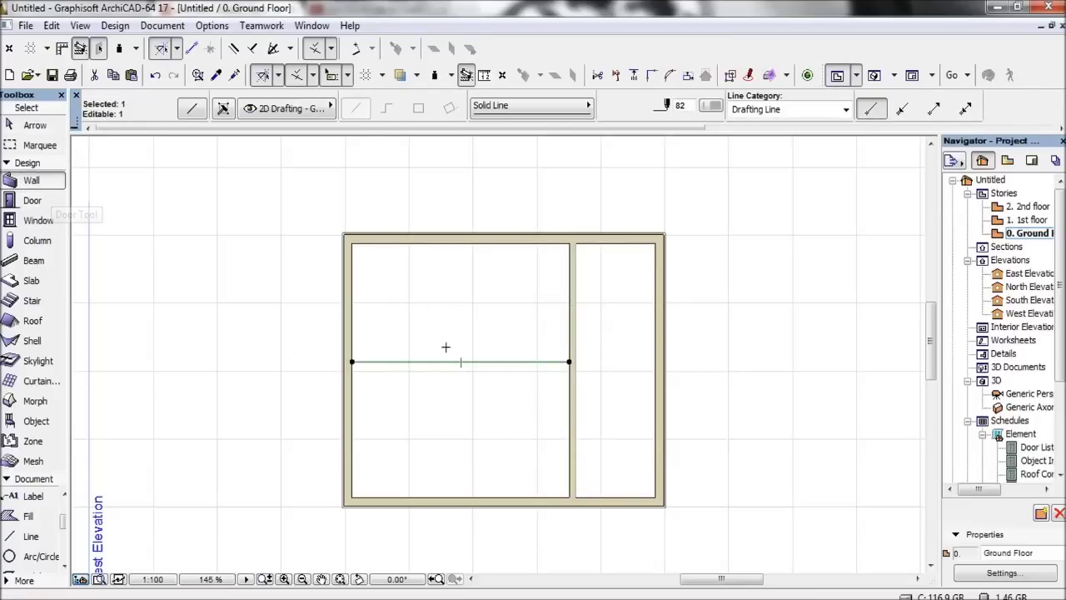
{"action": "left_click", "coordinate": [449, 361]}
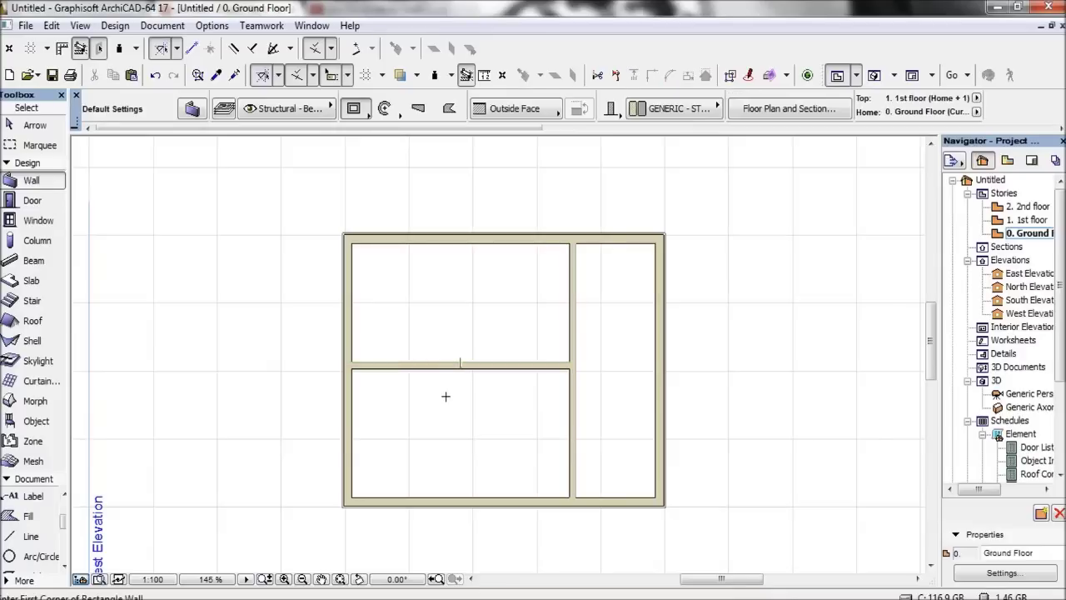
- Select all the 2D drafting guide lines on the floor plan and delete them
{"action": "key", "text": "shift"}
{"action": "left_click", "coordinate": [469, 364]}
{"action": "left_click", "coordinate": [30, 536]}
{"action": "key", "text": "ctrl+a"}
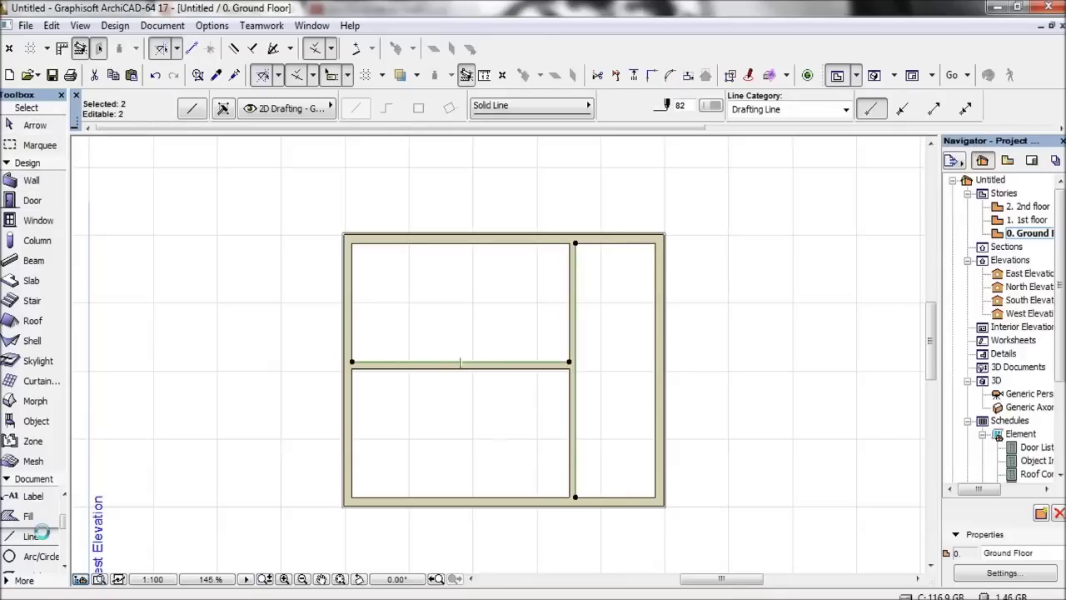
{"action": "key", "text": "Delete"}
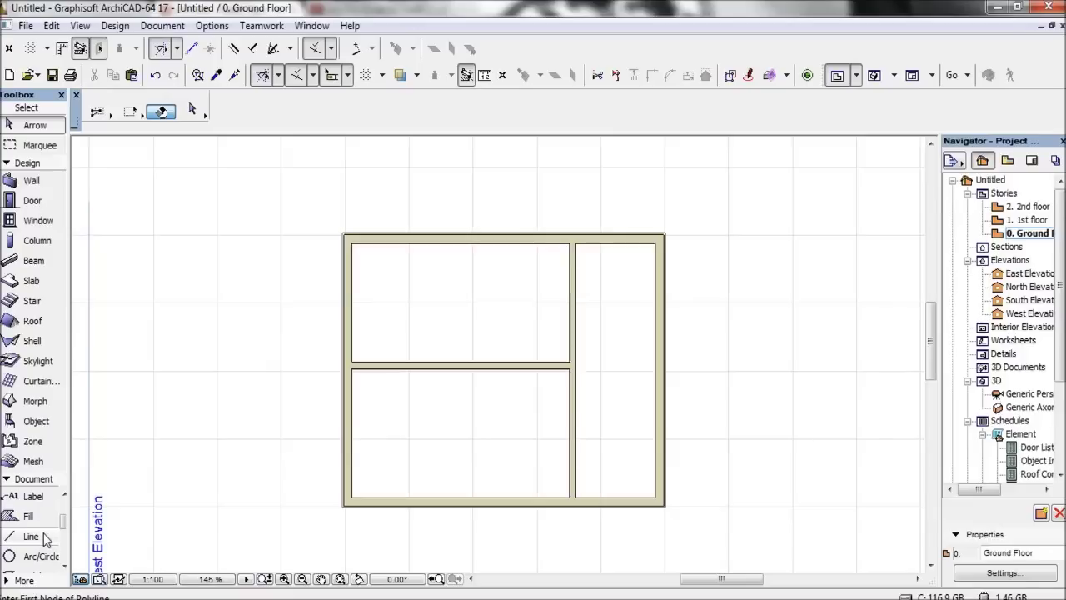
- Open the default settings for Door 17 and set its sill height to Story 0 to 0
{"action": "left_click", "coordinate": [32, 200]}
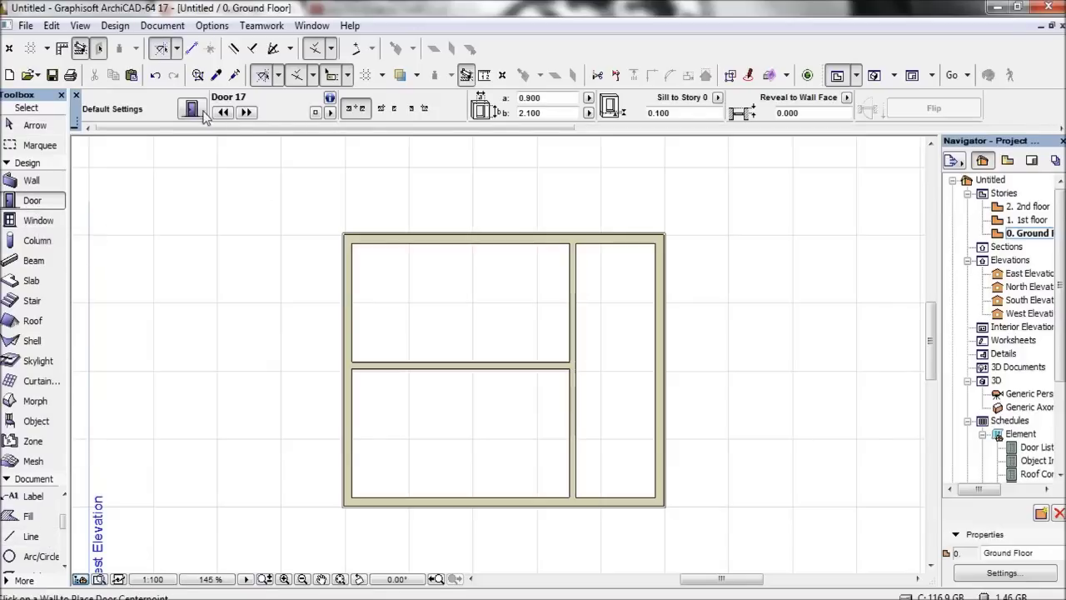
{"action": "key", "text": "ctrl+t"}
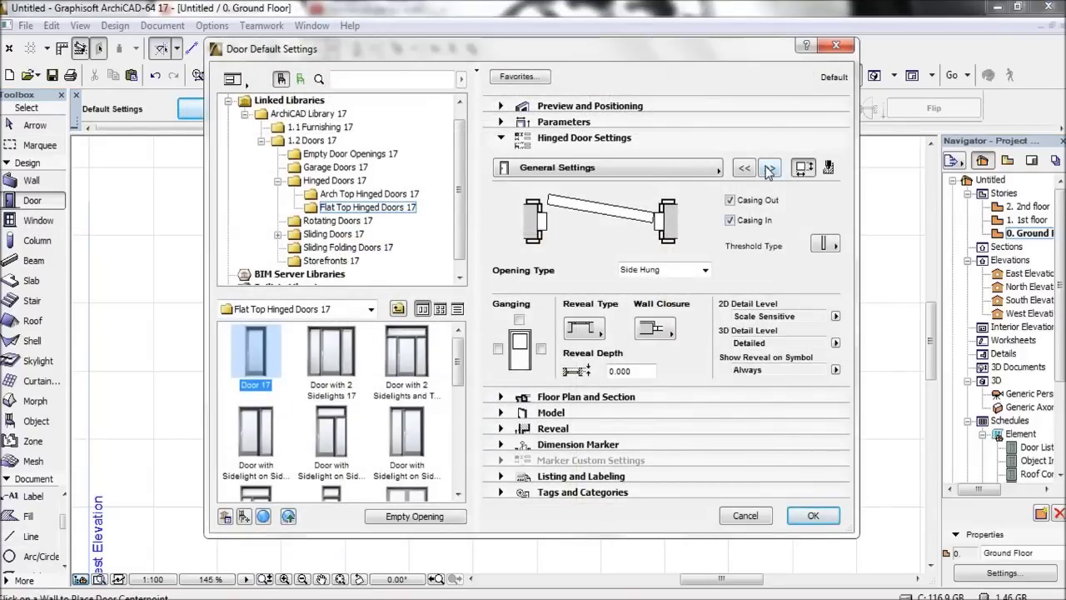
{"action": "left_click", "coordinate": [552, 122]}
{"action": "left_click", "coordinate": [553, 106]}
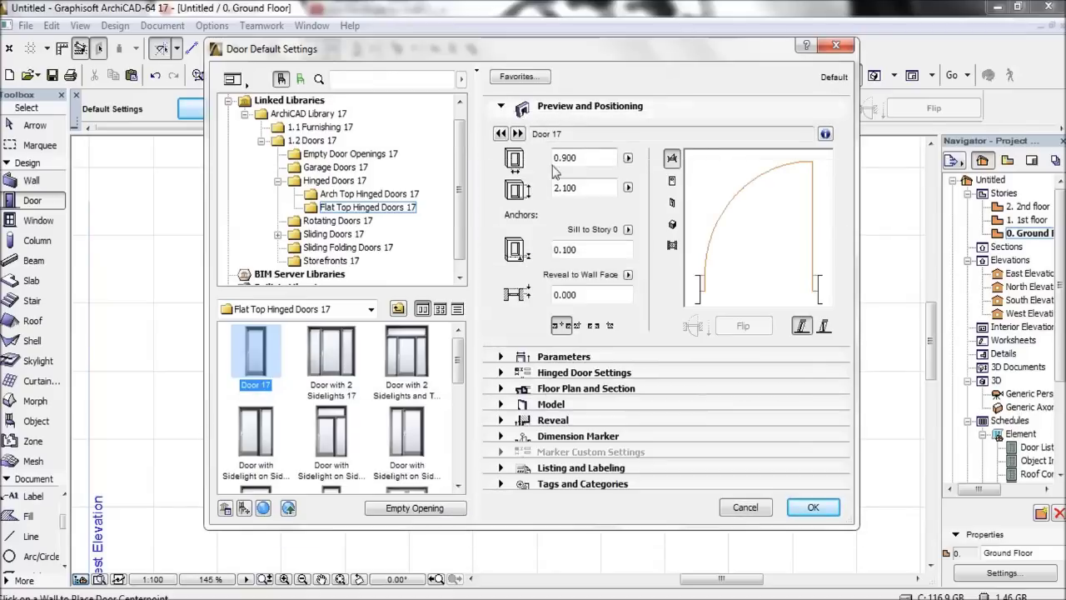
{"action": "left_click", "coordinate": [573, 250]}
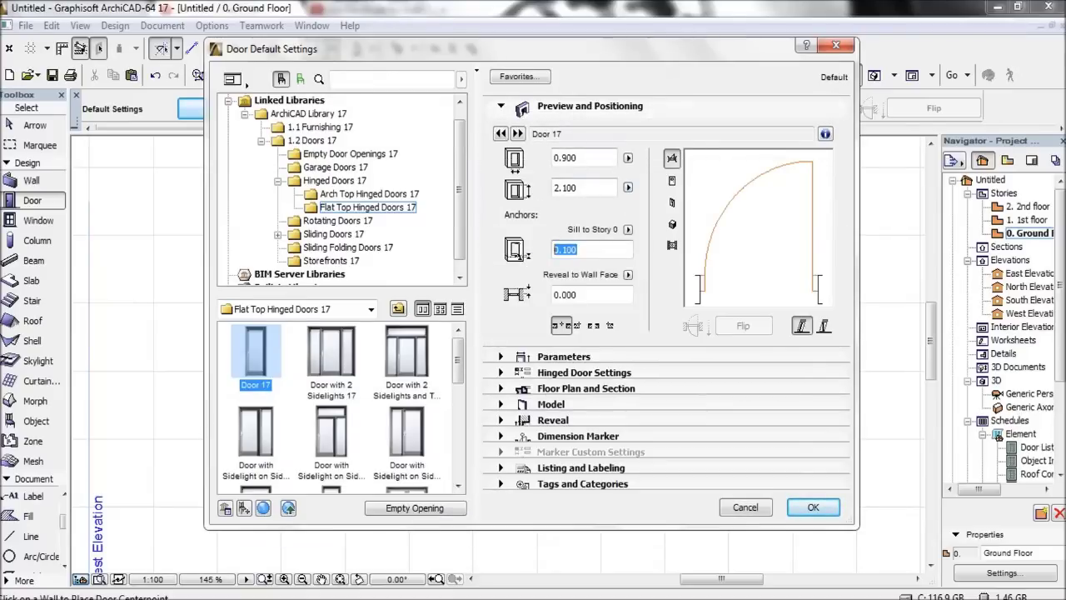
{"action": "type", "text": "0"}
- Browse the hinged door's leaf types, choose Style 47 and accept the door settings
{"action": "left_click", "coordinate": [546, 356]}
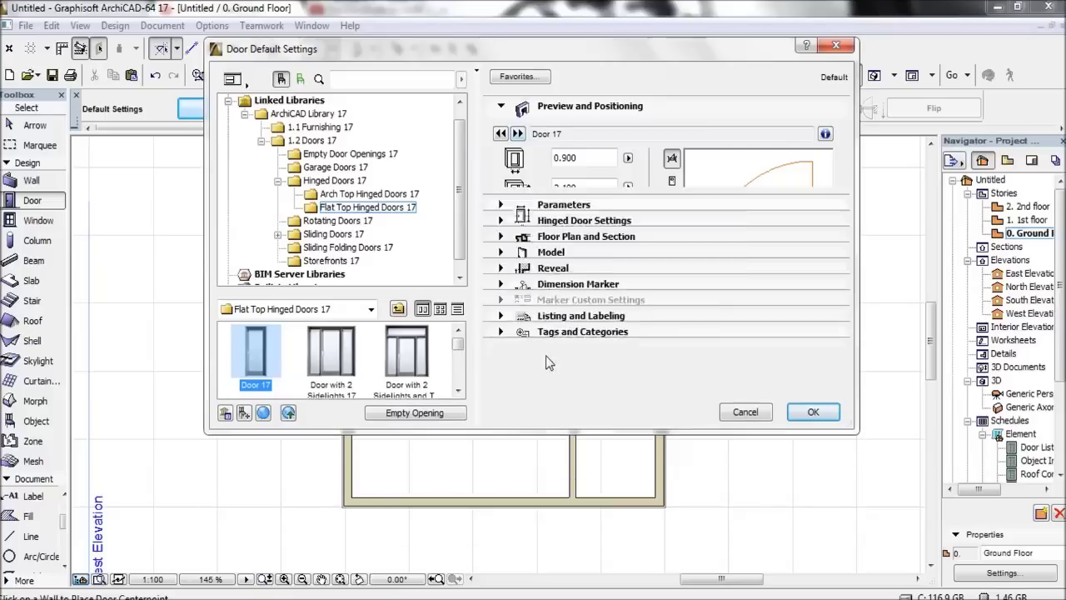
{"action": "left_click", "coordinate": [546, 355]}
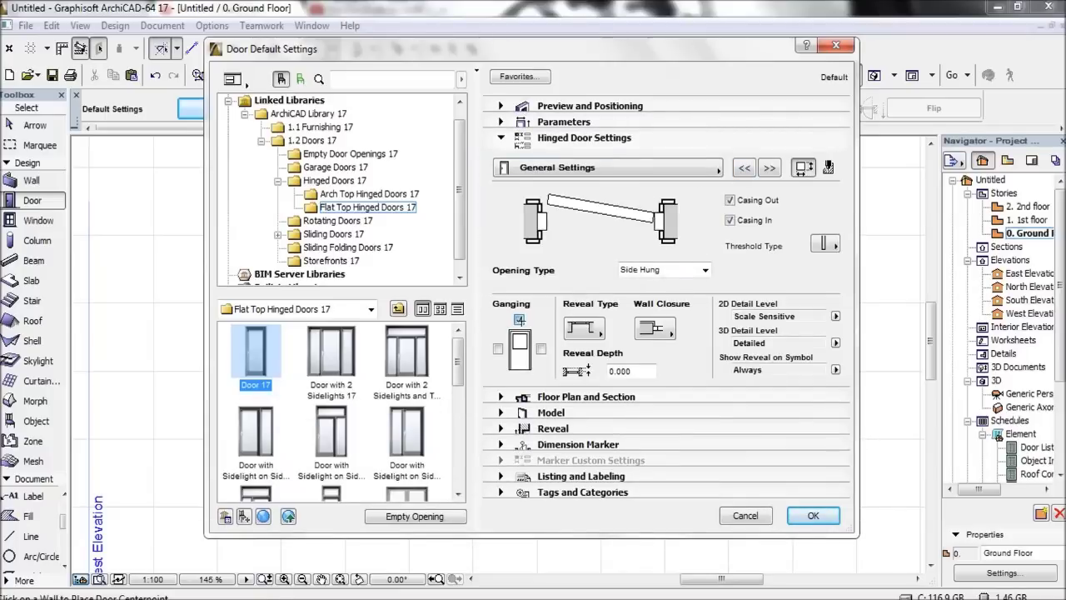
{"action": "left_click", "coordinate": [768, 167]}
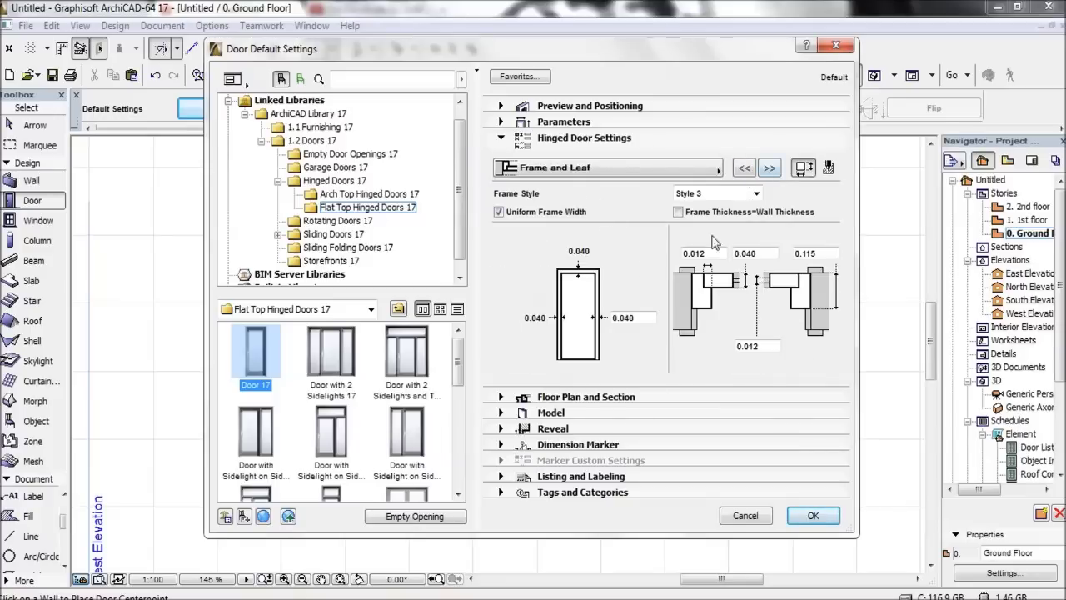
{"action": "left_click", "coordinate": [766, 168]}
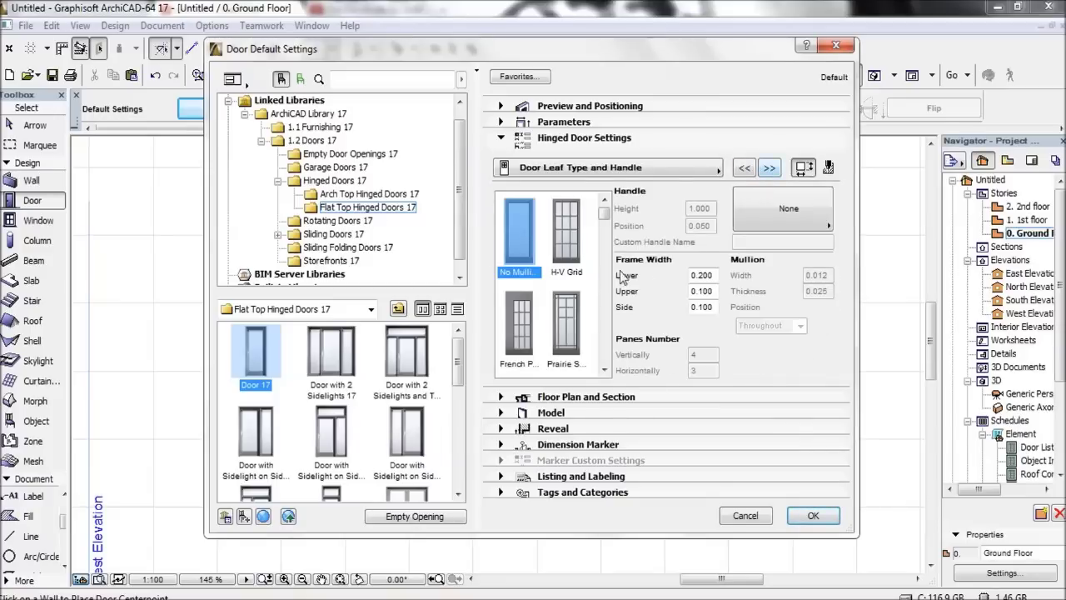
{"action": "left_click_drag", "start_coordinate": [604, 215], "coordinate": [608, 262]}
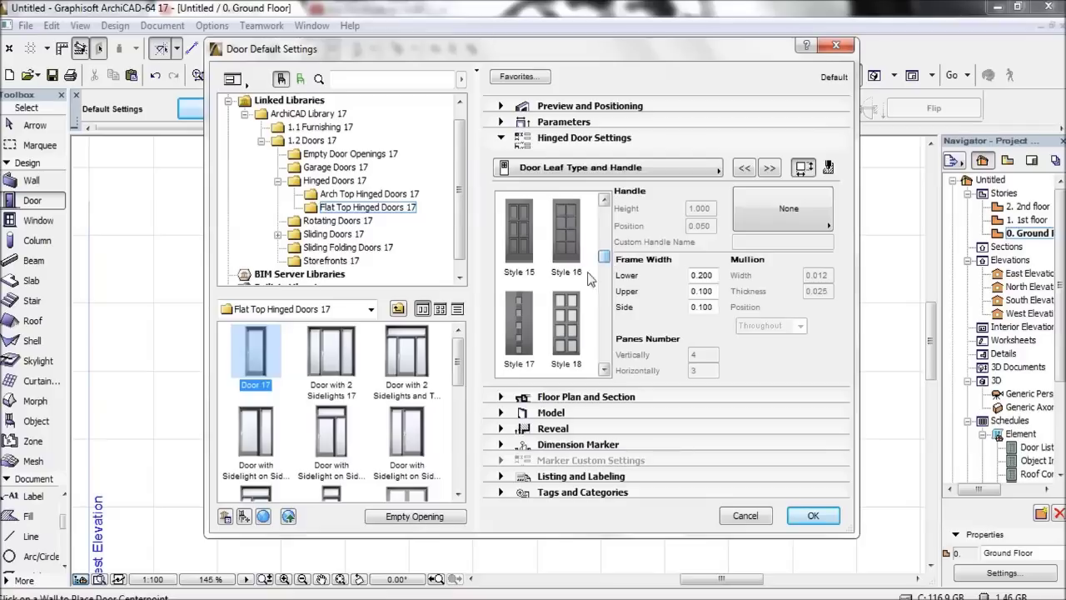
{"action": "left_click", "coordinate": [564, 321]}
{"action": "left_click_drag", "start_coordinate": [605, 262], "coordinate": [606, 297]}
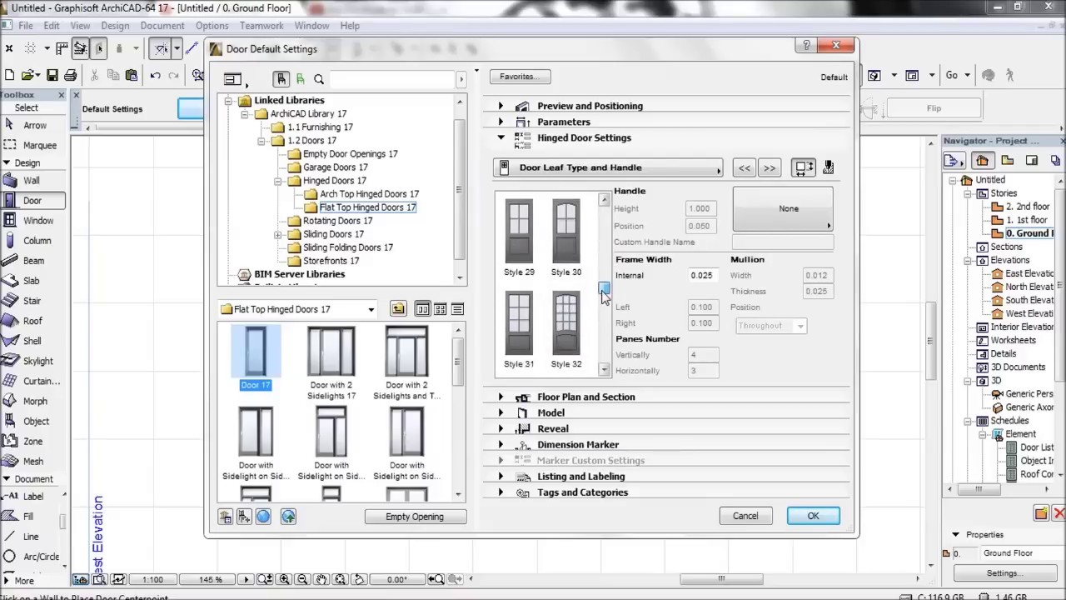
{"action": "left_click", "coordinate": [566, 329]}
{"action": "left_click_drag", "start_coordinate": [608, 297], "coordinate": [610, 337]}
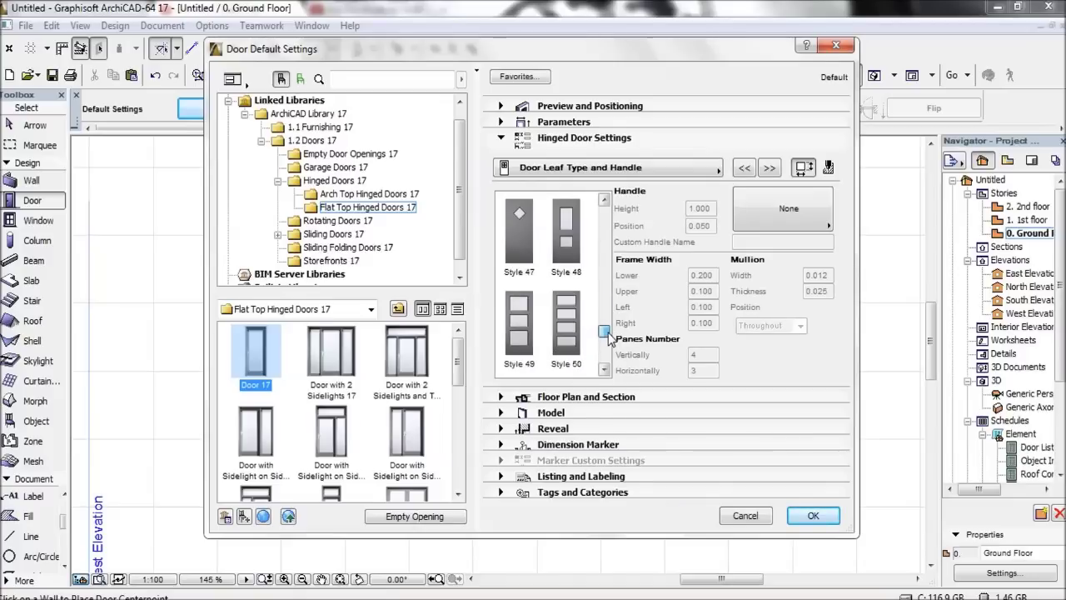
{"action": "left_click", "coordinate": [522, 233]}
{"action": "left_click", "coordinate": [810, 517]}
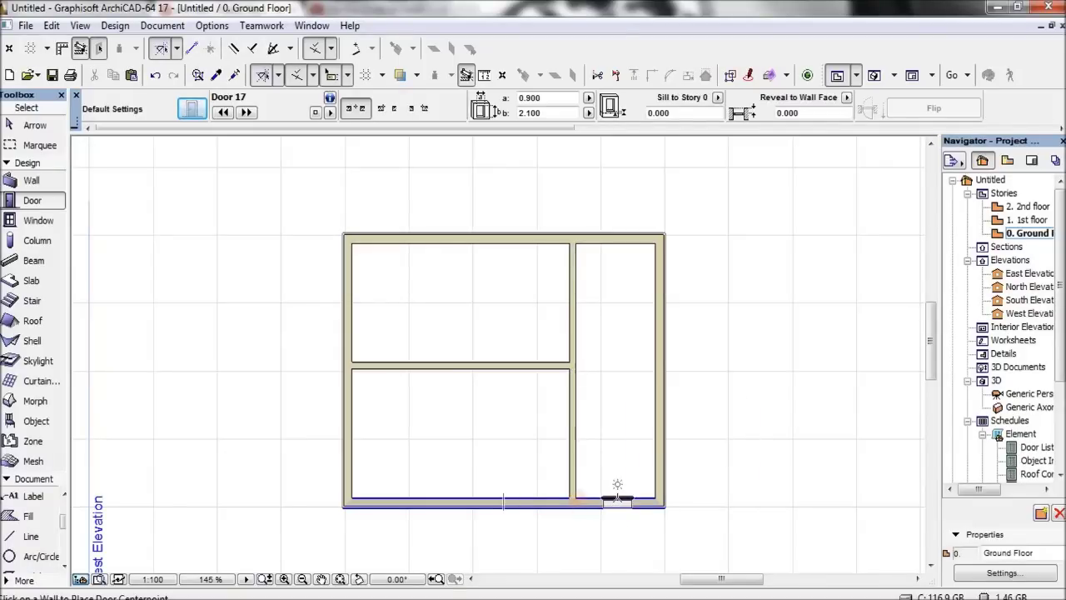
- Anchor the door by its corner and place it in the right room's lower outer wall, opening inward with hinges on the right
{"action": "left_click", "coordinate": [388, 108]}
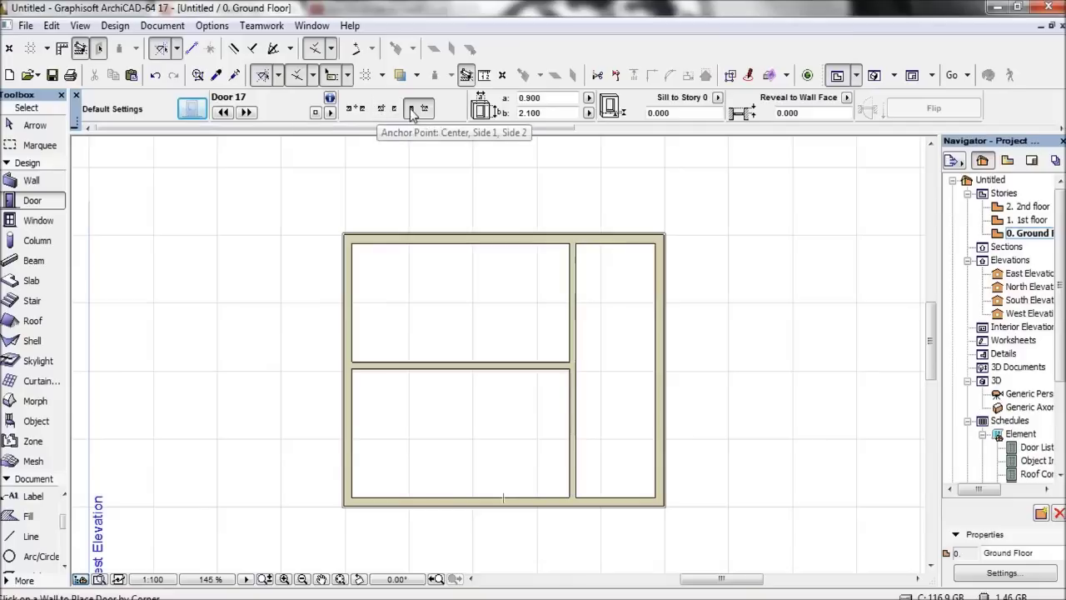
{"action": "left_click", "coordinate": [360, 108]}
{"action": "left_click", "coordinate": [424, 109]}
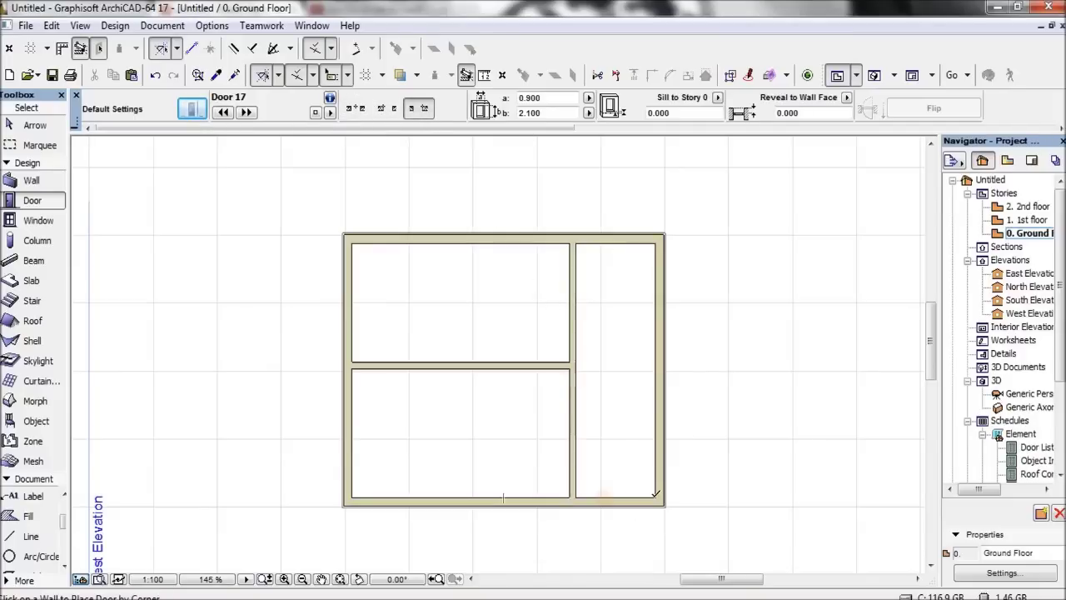
{"action": "left_click", "coordinate": [601, 498]}
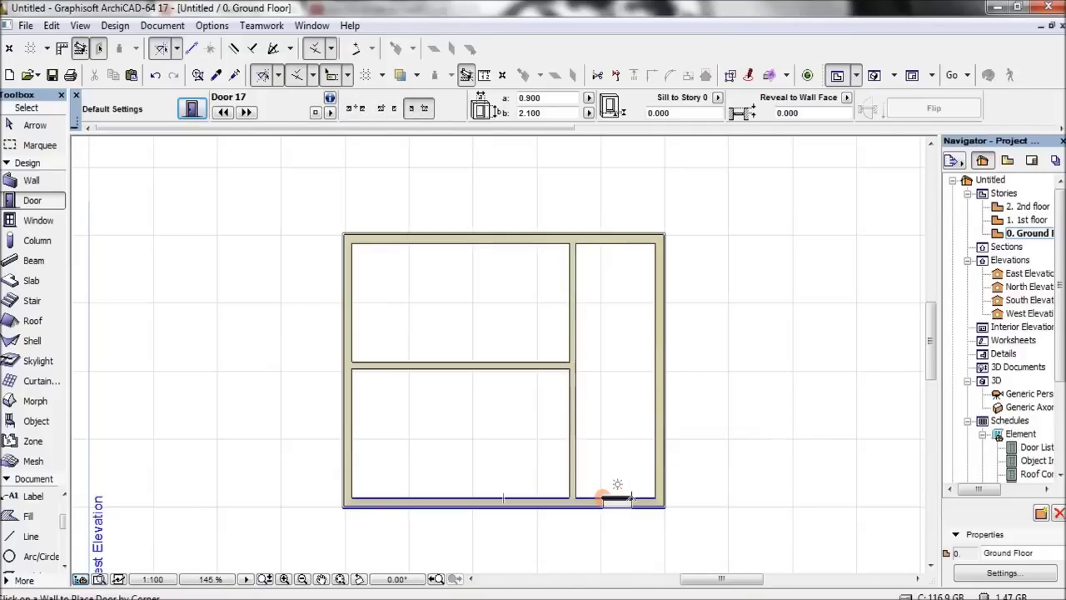
{"action": "left_click", "coordinate": [632, 498]}
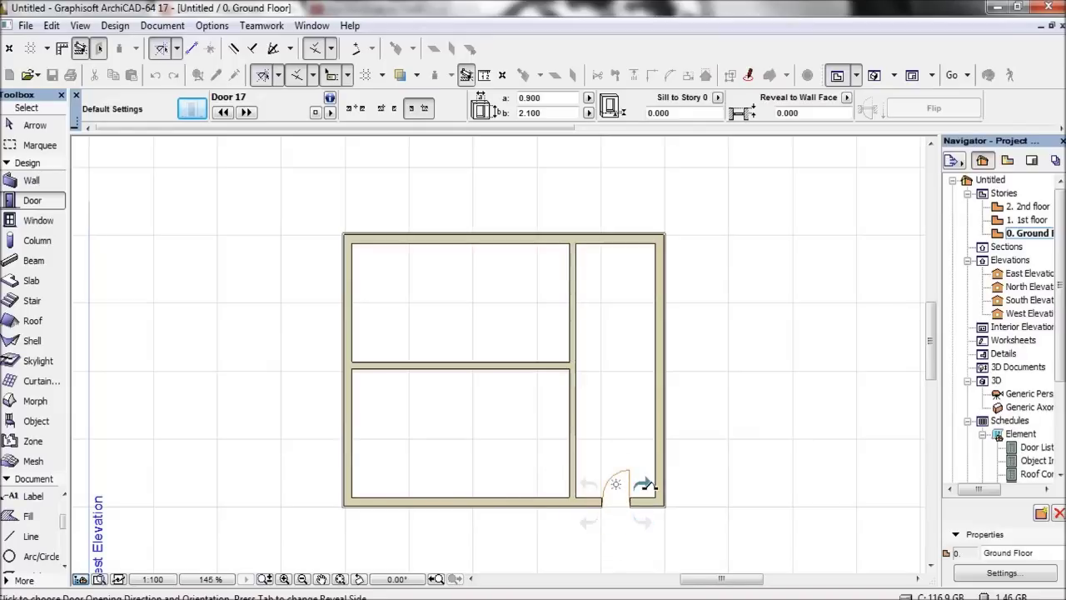
{"action": "left_click", "coordinate": [648, 486]}
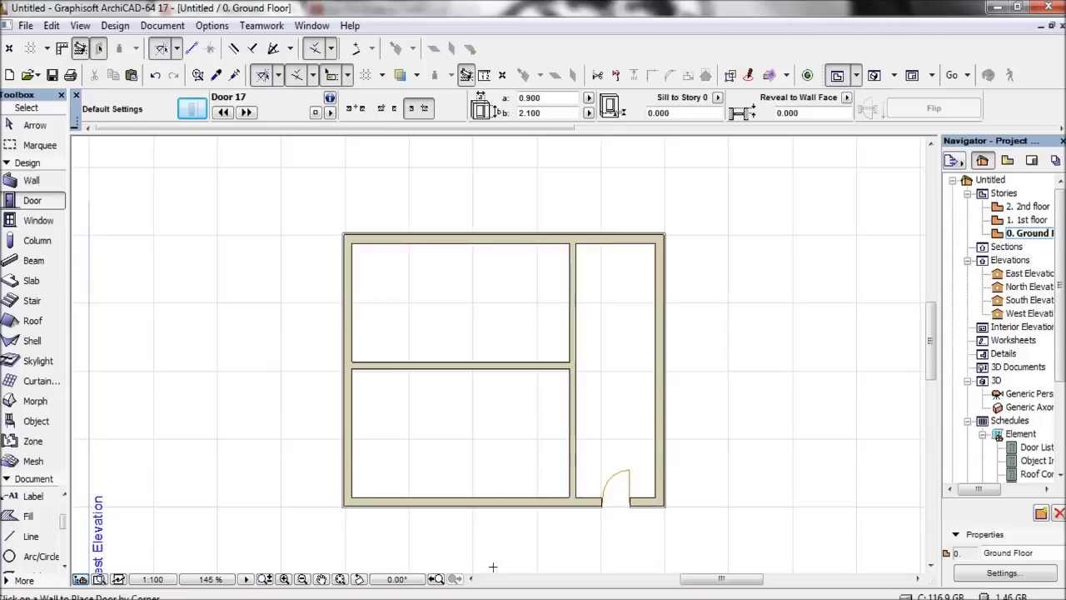
- Place two doors in the vertical partition, one opening into the upper-left room and one into the lower-left room, both hinged at their upper ends
{"action": "left_click", "coordinate": [571, 283]}
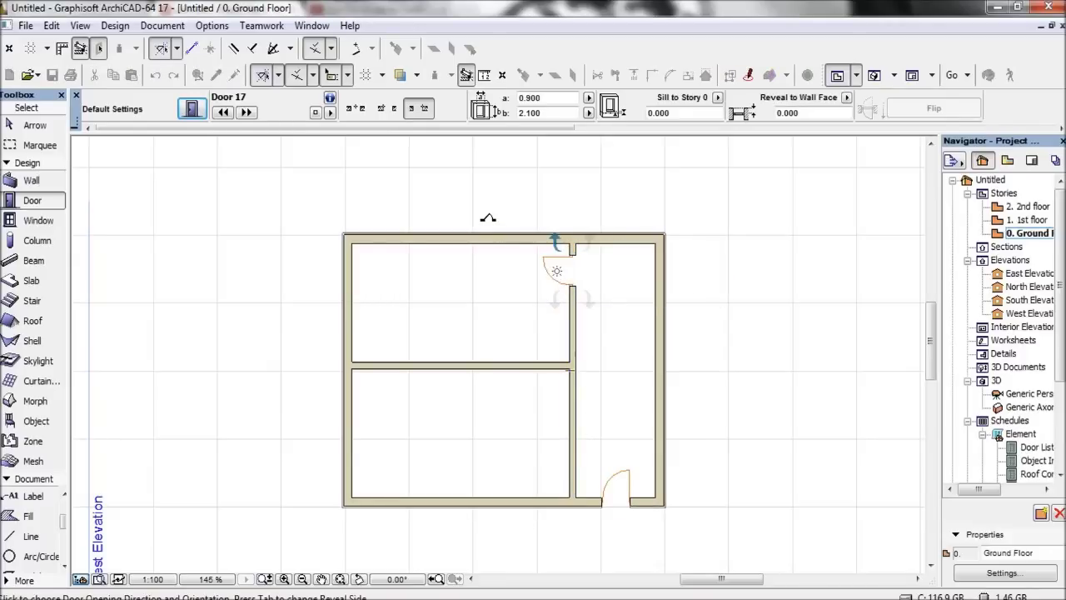
{"action": "left_click", "coordinate": [488, 218]}
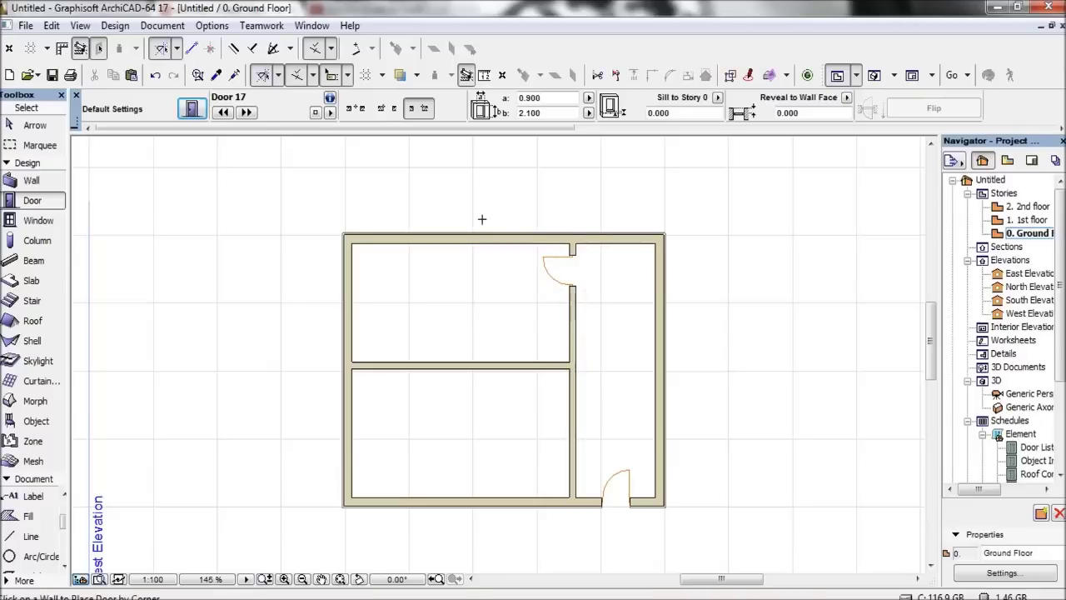
{"action": "left_click", "coordinate": [570, 413]}
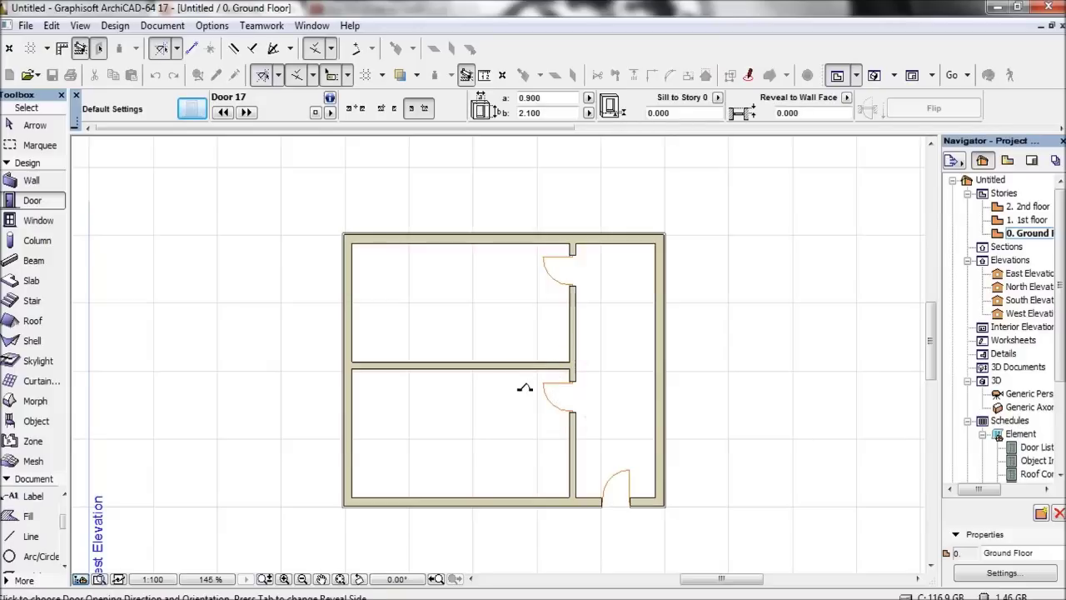
{"action": "left_click", "coordinate": [525, 387]}
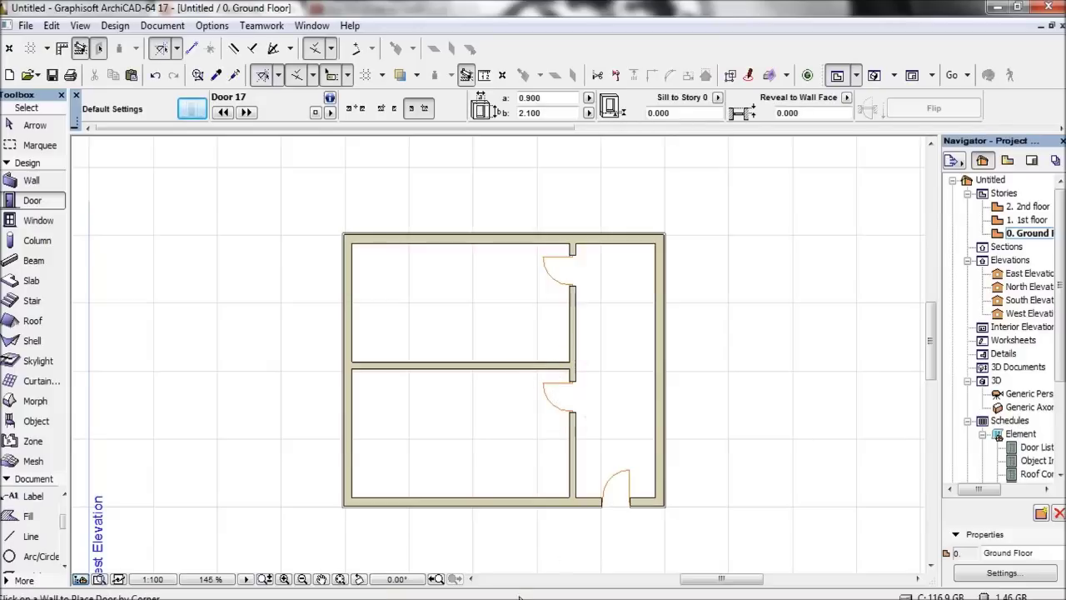
- Open the window default settings and browse the library's window types, from Basic Windows 17 through Storefronts 17
{"action": "left_click", "coordinate": [41, 221]}
{"action": "left_click", "coordinate": [192, 109]}
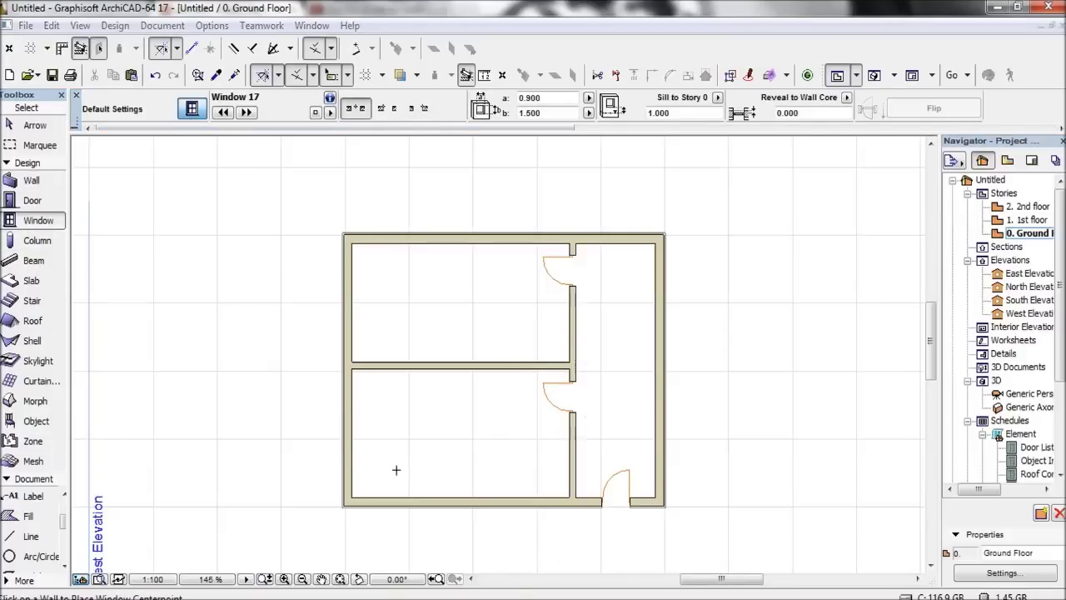
{"action": "left_click", "coordinate": [331, 333]}
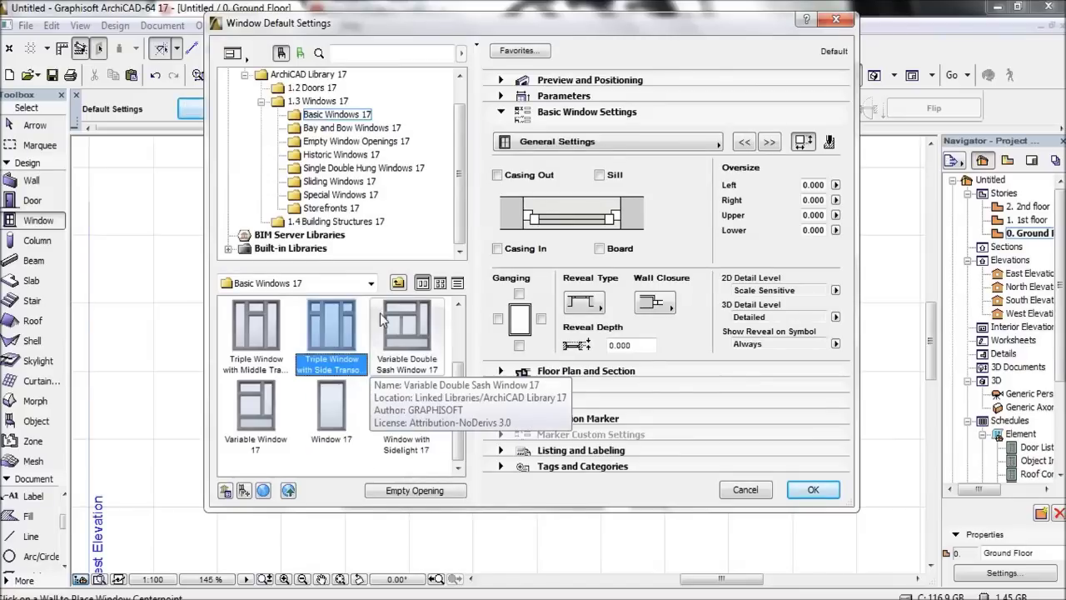
{"action": "left_click", "coordinate": [407, 328]}
{"action": "left_click", "coordinate": [351, 127]}
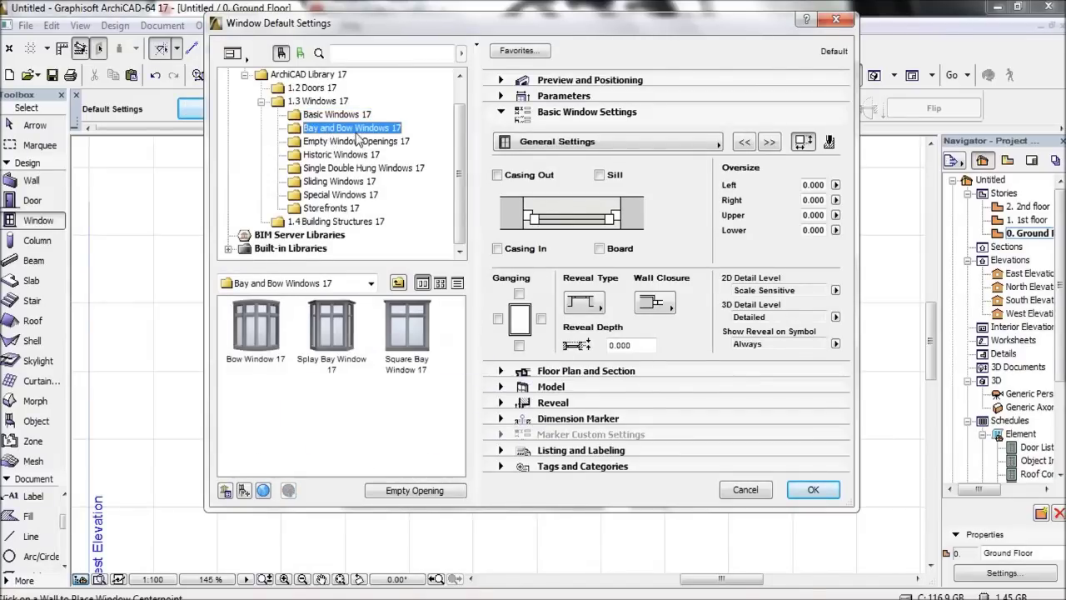
{"action": "left_click", "coordinate": [358, 142]}
{"action": "scroll", "coordinate": [461, 378], "scroll_direction": "down", "scroll_amount": 5}
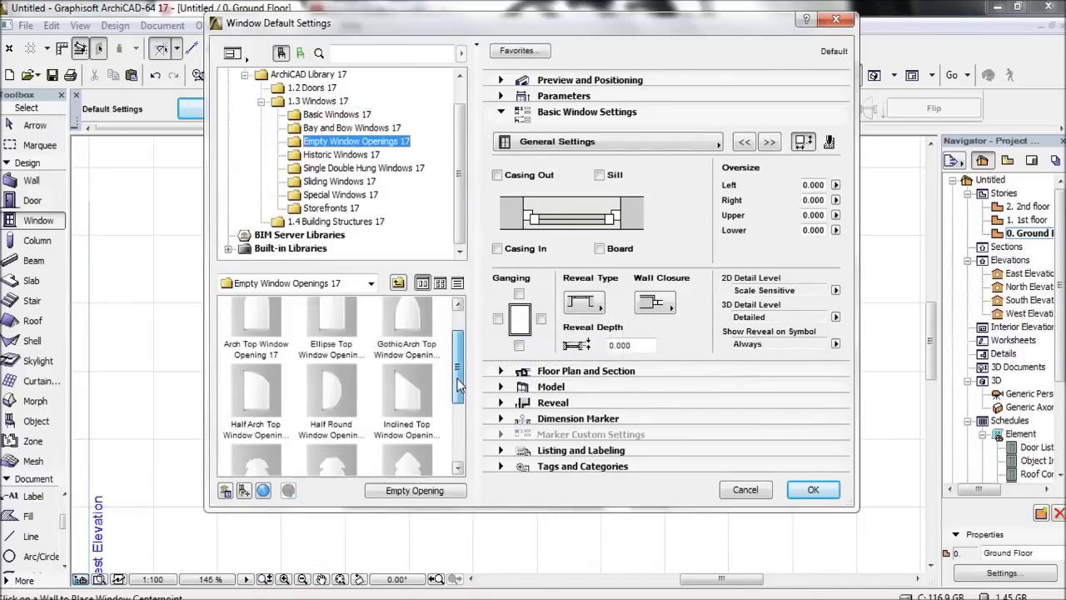
{"action": "left_click", "coordinate": [329, 157]}
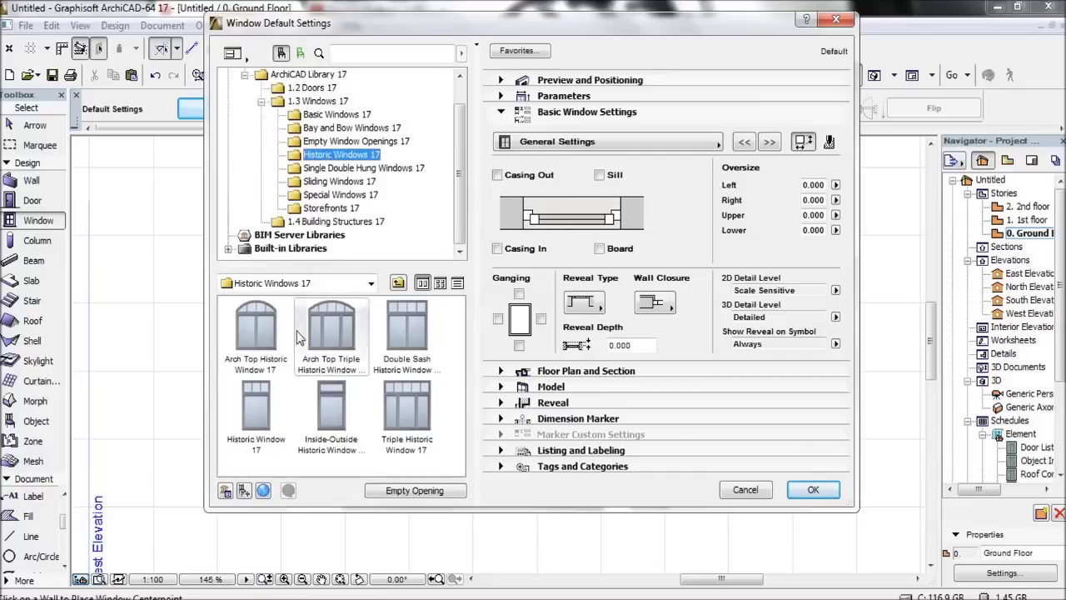
{"action": "left_click", "coordinate": [359, 169]}
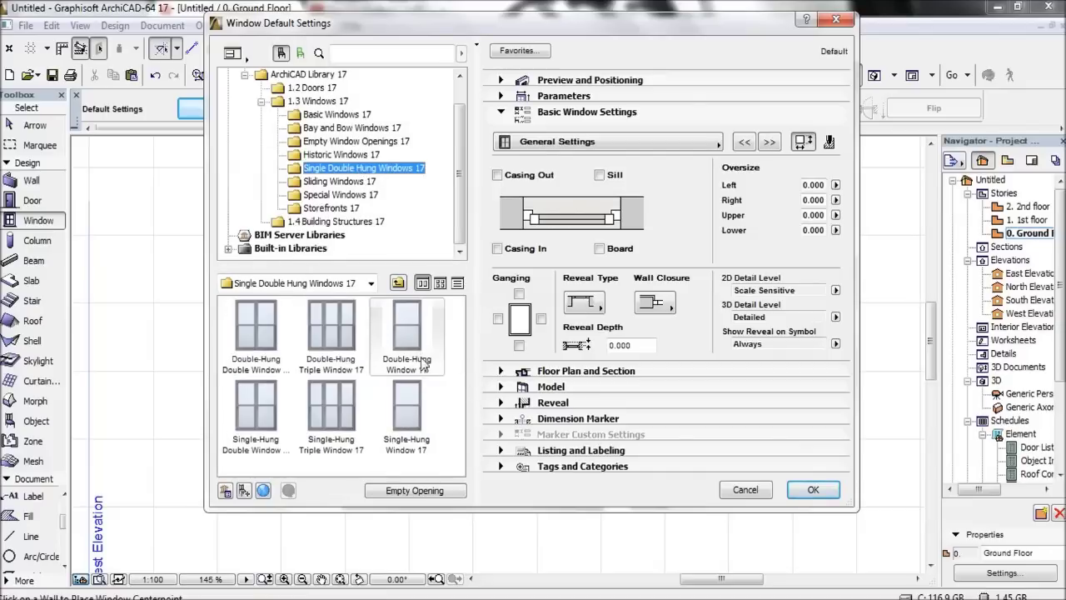
{"action": "left_click", "coordinate": [327, 183]}
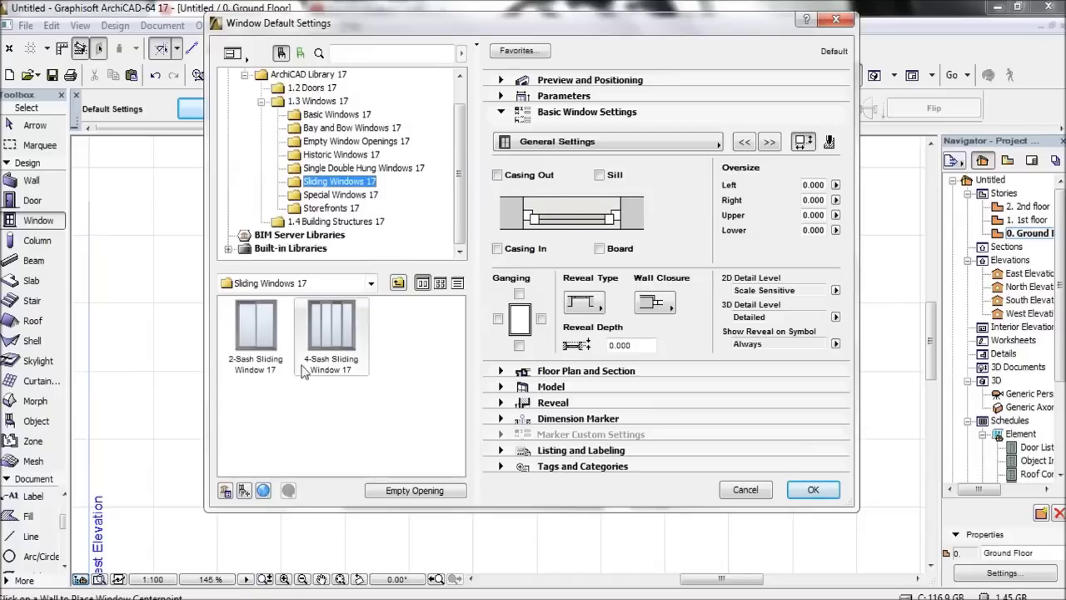
{"action": "left_click", "coordinate": [331, 196]}
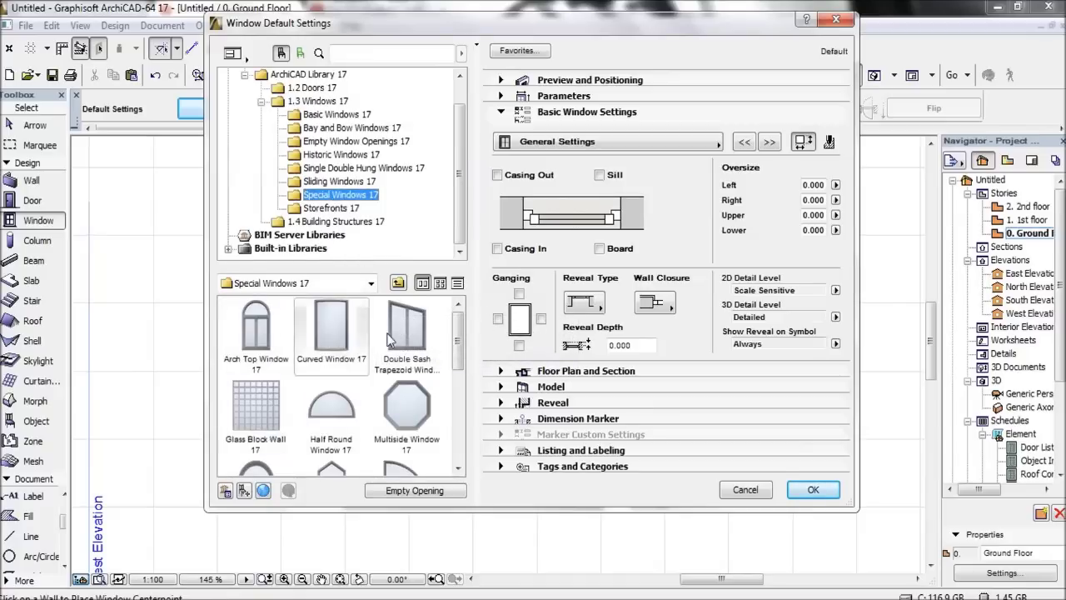
{"action": "left_click_drag", "start_coordinate": [458, 350], "coordinate": [457, 426]}
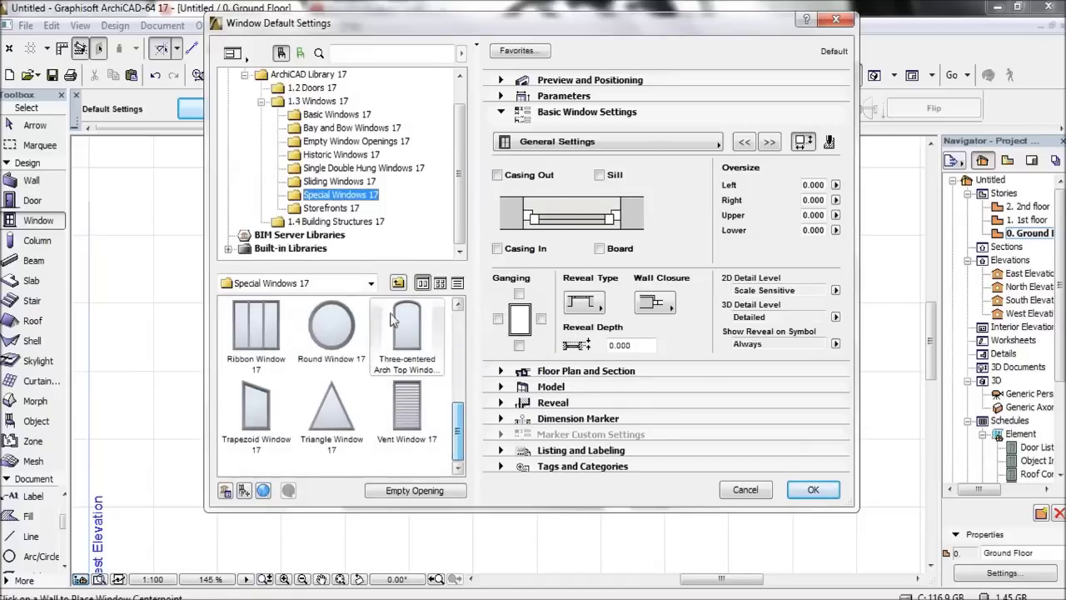
{"action": "left_click", "coordinate": [330, 207]}
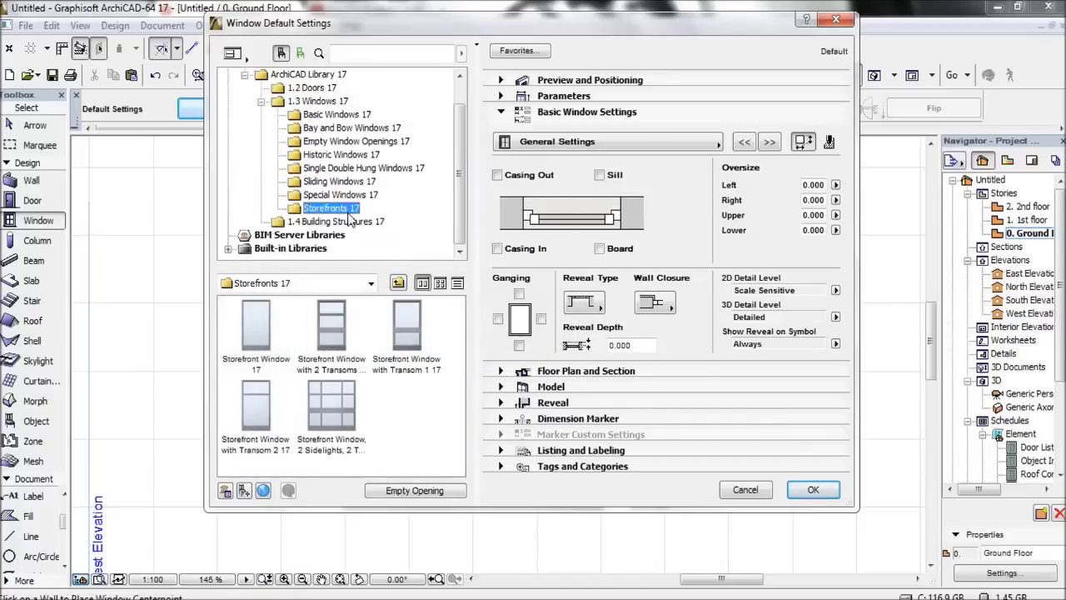
{"action": "left_click", "coordinate": [350, 142]}
{"action": "left_click", "coordinate": [343, 155]}
{"action": "left_click", "coordinate": [342, 168]}
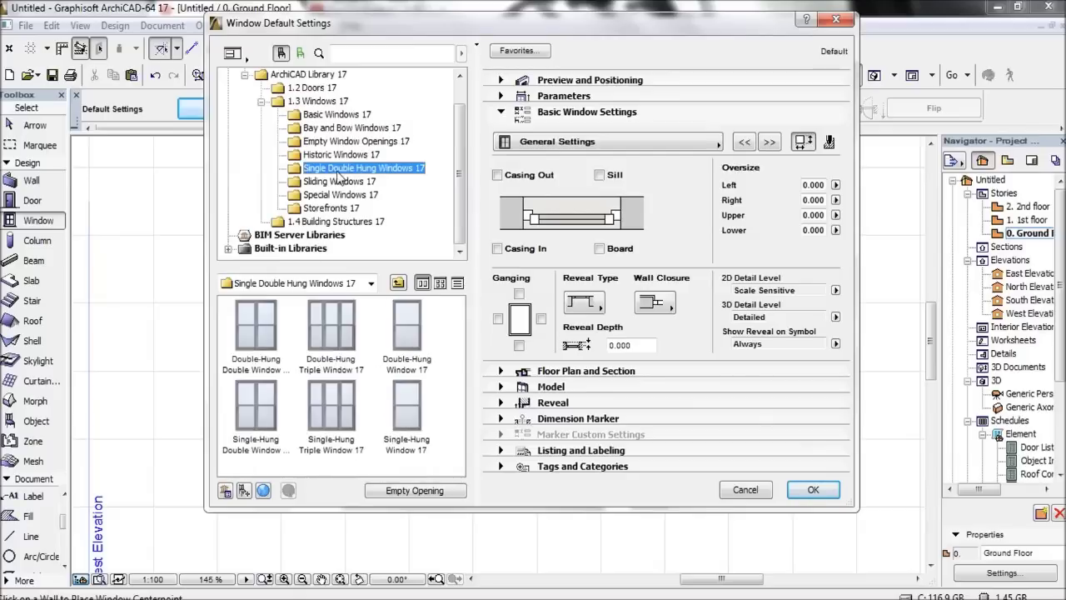
- Choose Variable Double Sash Window 17 from Basic Windows 17 and accept the window settings
{"action": "left_click", "coordinate": [337, 114]}
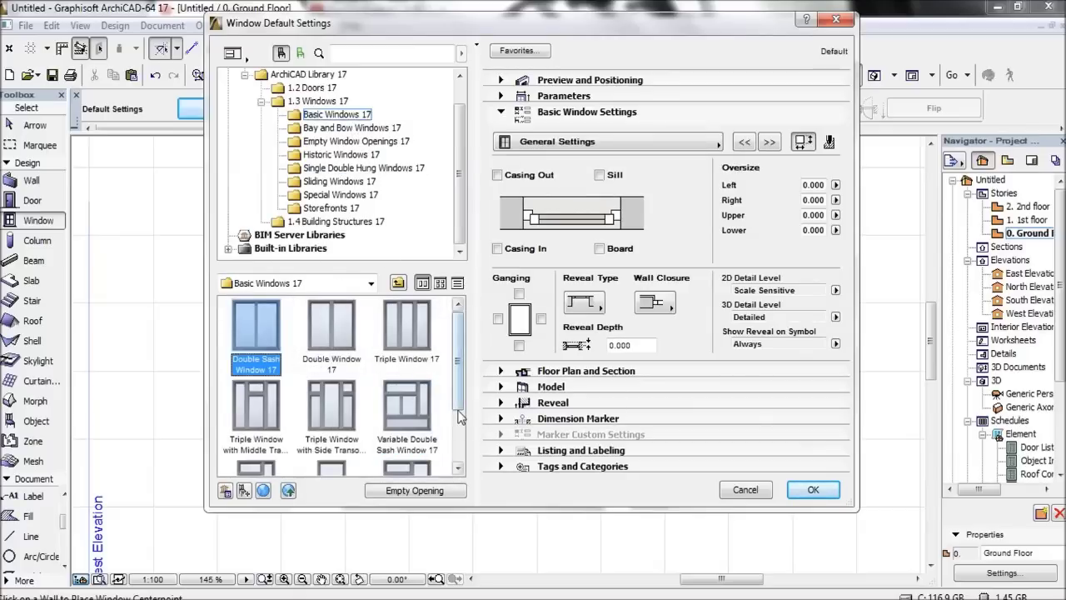
{"action": "left_click", "coordinate": [416, 409]}
{"action": "left_click", "coordinate": [797, 490]}
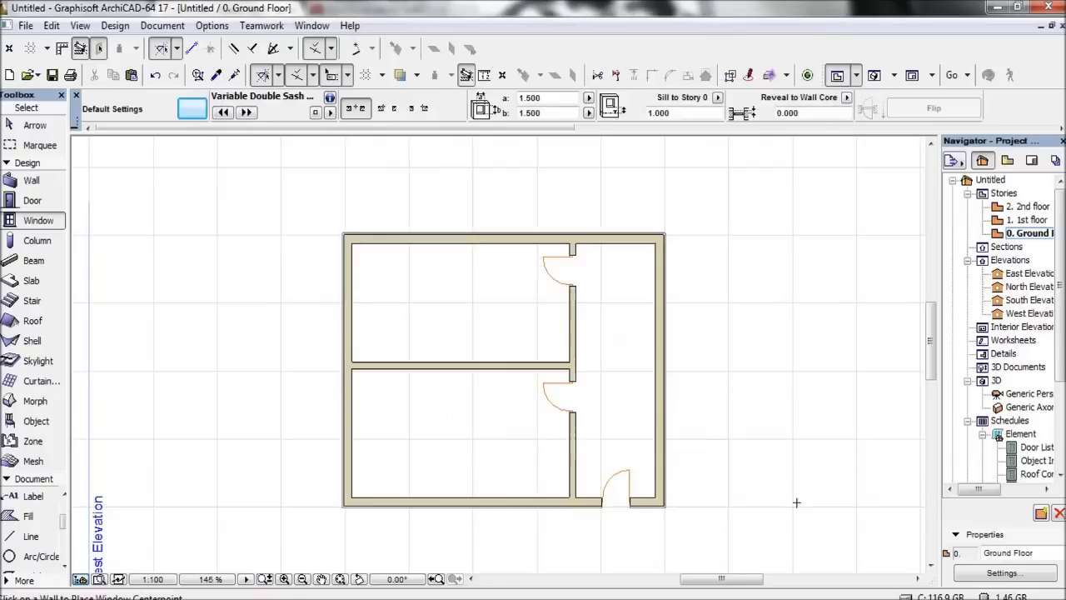
- Place two windows in the left outer wall, one in each left room, both opening outward
{"action": "left_click", "coordinate": [329, 429]}
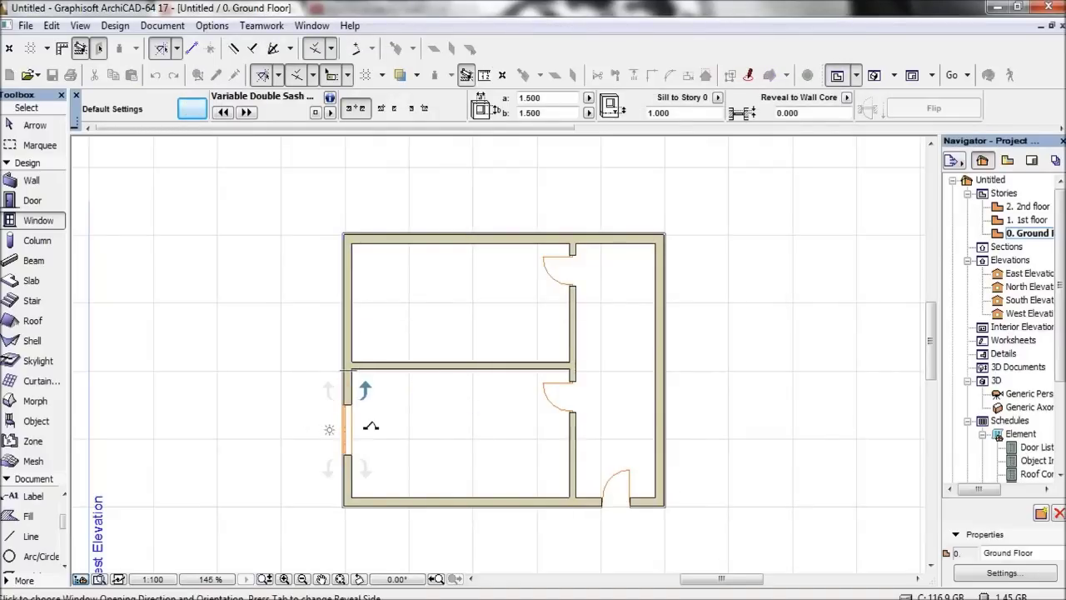
{"action": "left_click", "coordinate": [318, 387]}
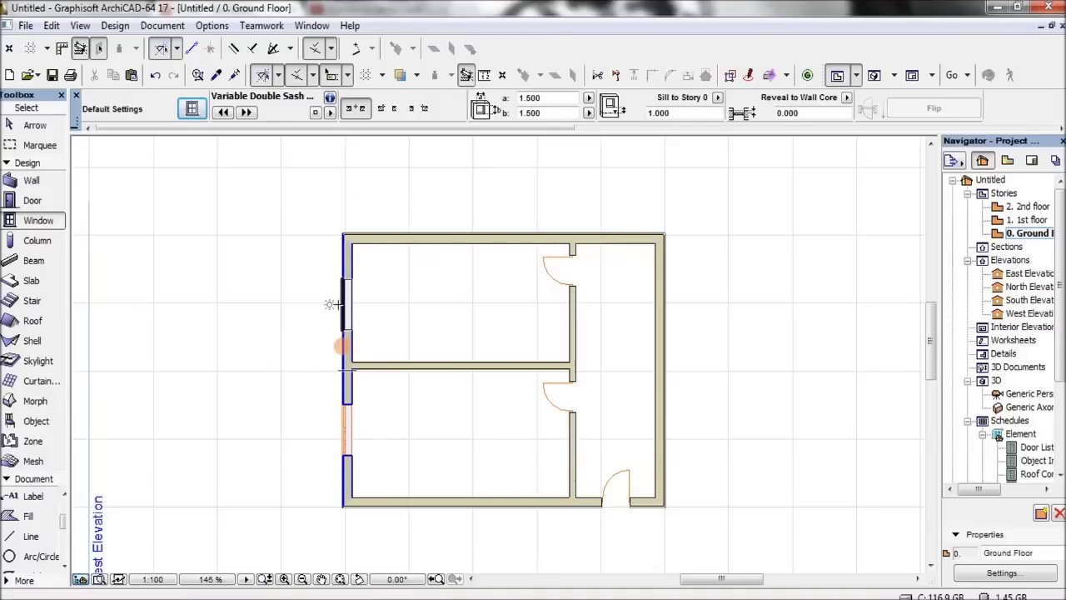
{"action": "left_click", "coordinate": [332, 307]}
{"action": "left_click", "coordinate": [282, 256]}
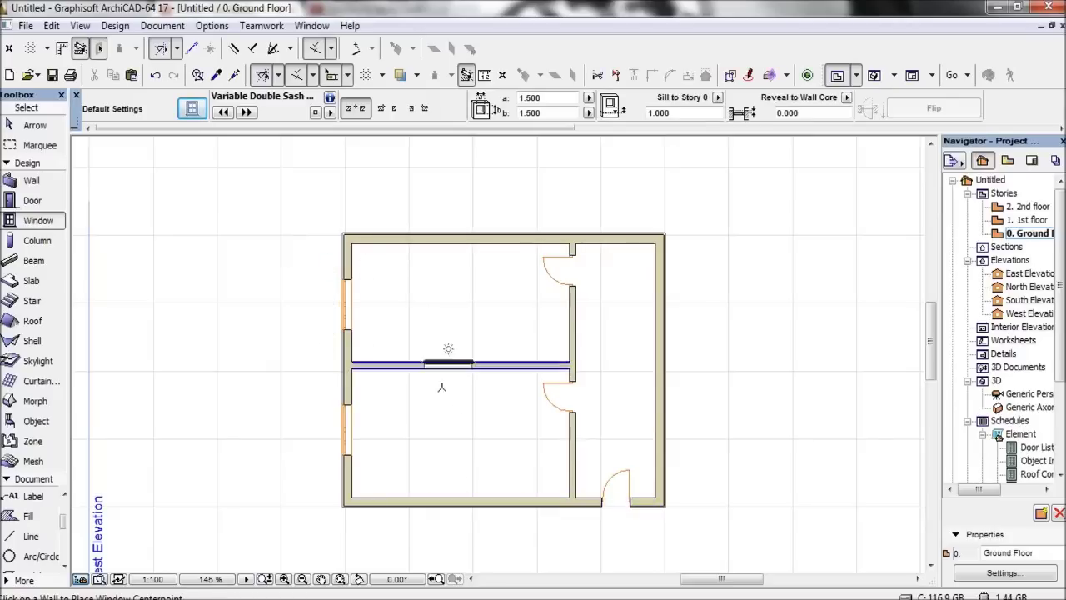
- Place outward-opening windows in the lower outer wall and the upper outer wall of the left rooms, and end window placement
{"action": "left_click", "coordinate": [469, 504]}
{"action": "left_click", "coordinate": [393, 512]}
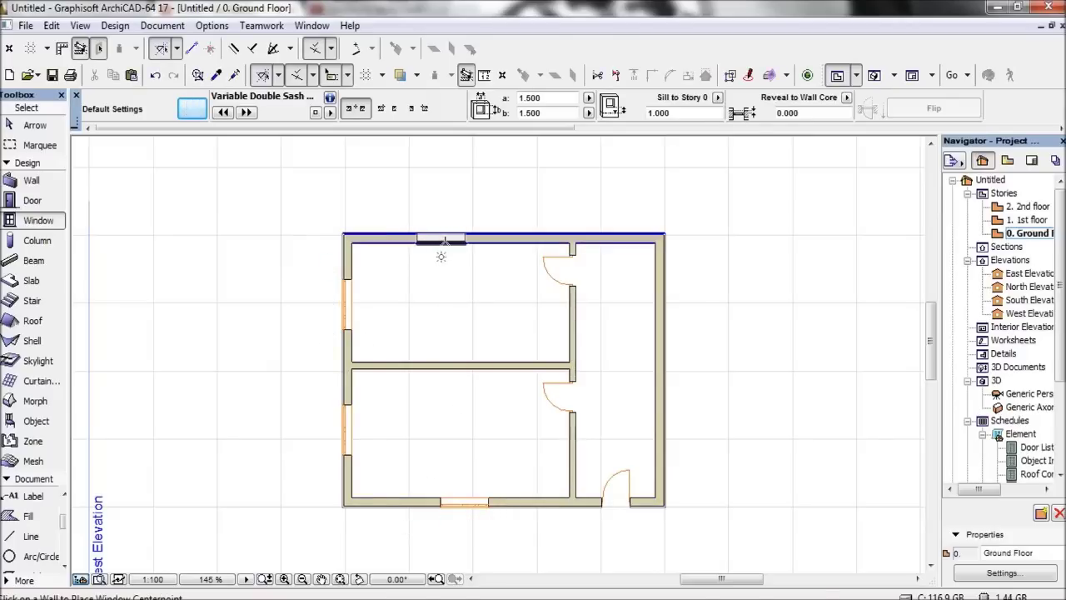
{"action": "left_click", "coordinate": [467, 243]}
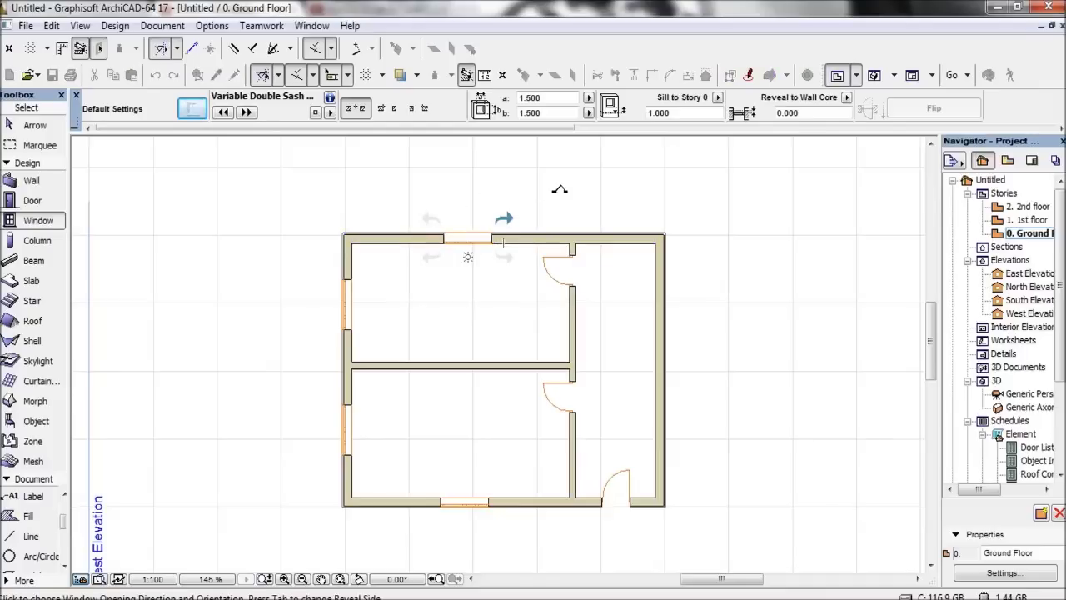
{"action": "left_click", "coordinate": [537, 212]}
{"action": "key", "text": "Escape"}
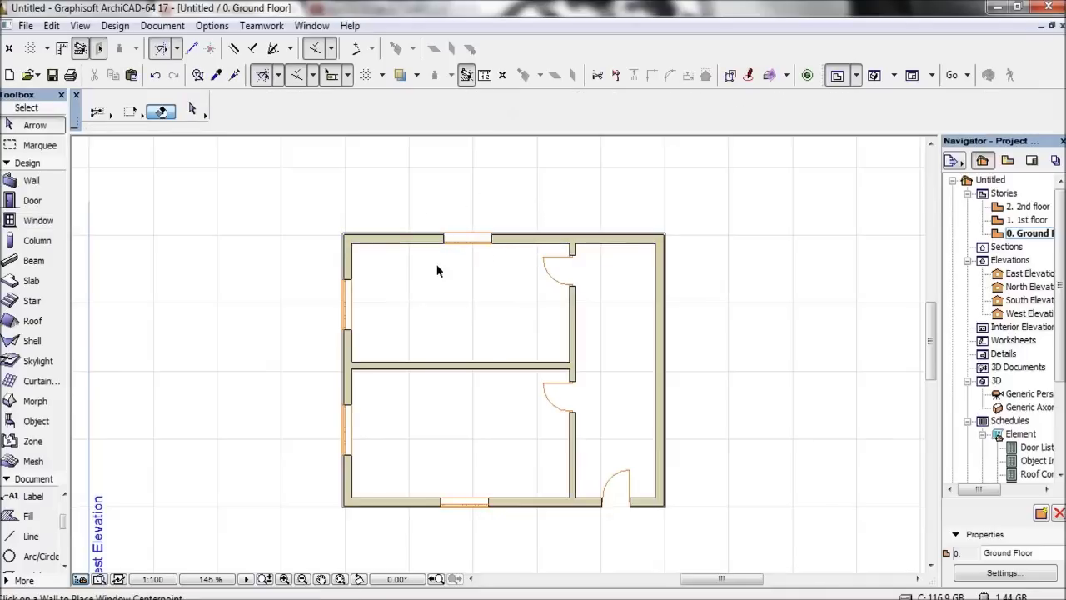
- Move the upper-left room's left-wall window to the inner upper corner, offset it 0.5 down the wall and repeat a similar offset
{"action": "left_click", "coordinate": [352, 283]}
{"action": "left_click", "coordinate": [350, 281]}
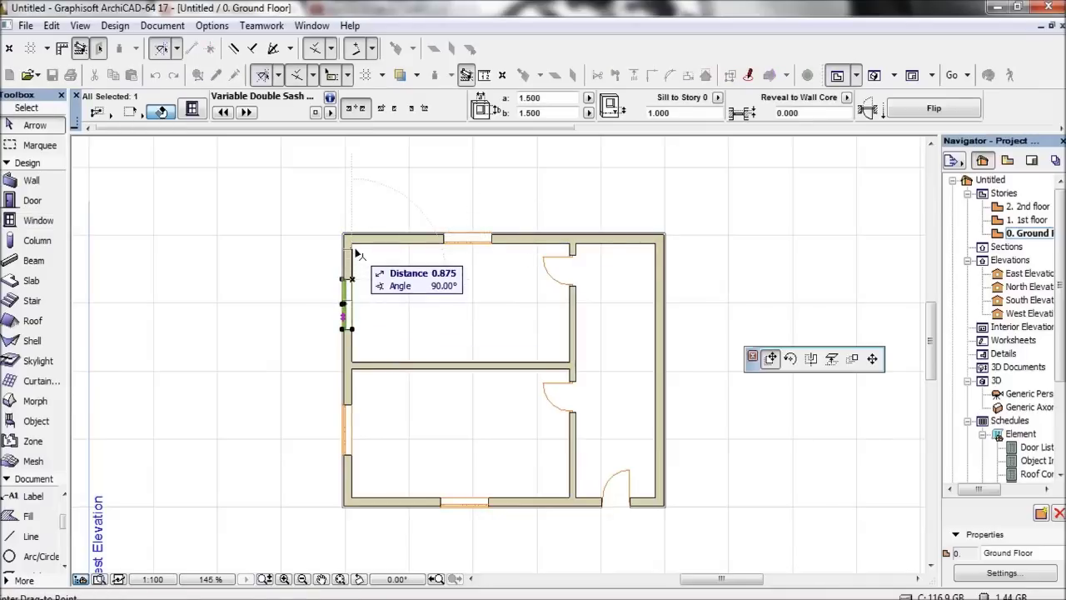
{"action": "left_click", "coordinate": [354, 244]}
{"action": "left_click", "coordinate": [354, 244]}
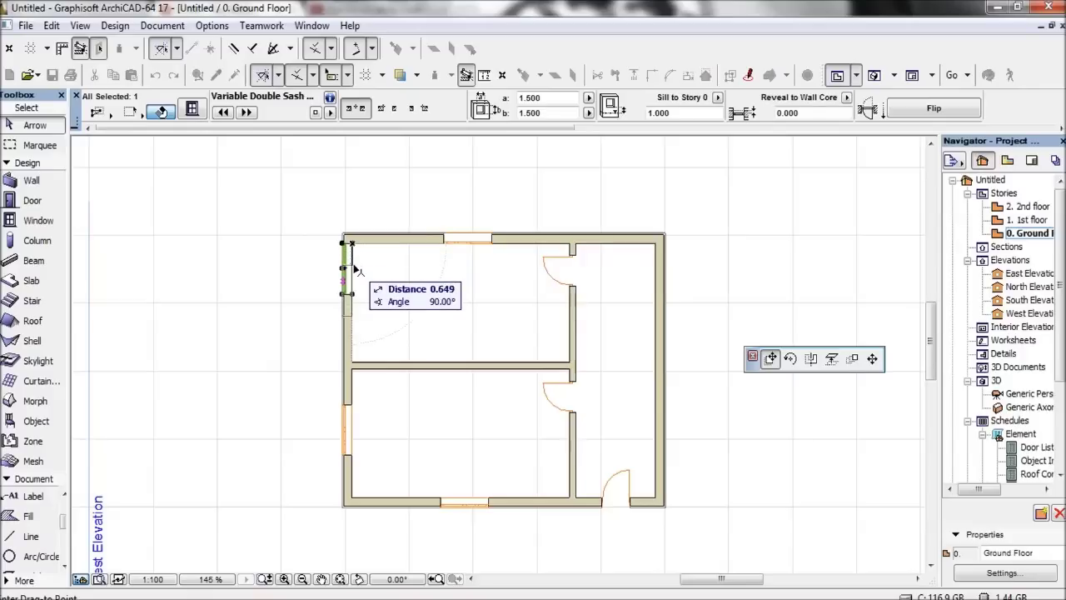
{"action": "type", "text": "0."}
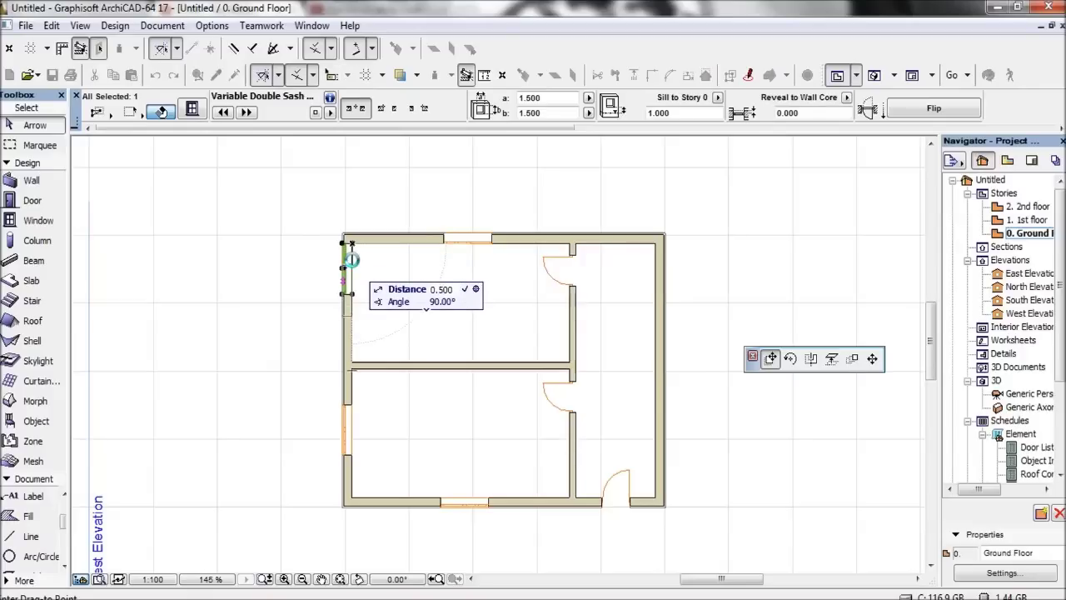
{"action": "type", "text": "500"}
{"action": "key", "text": "Return"}
{"action": "left_click", "coordinate": [351, 260]}
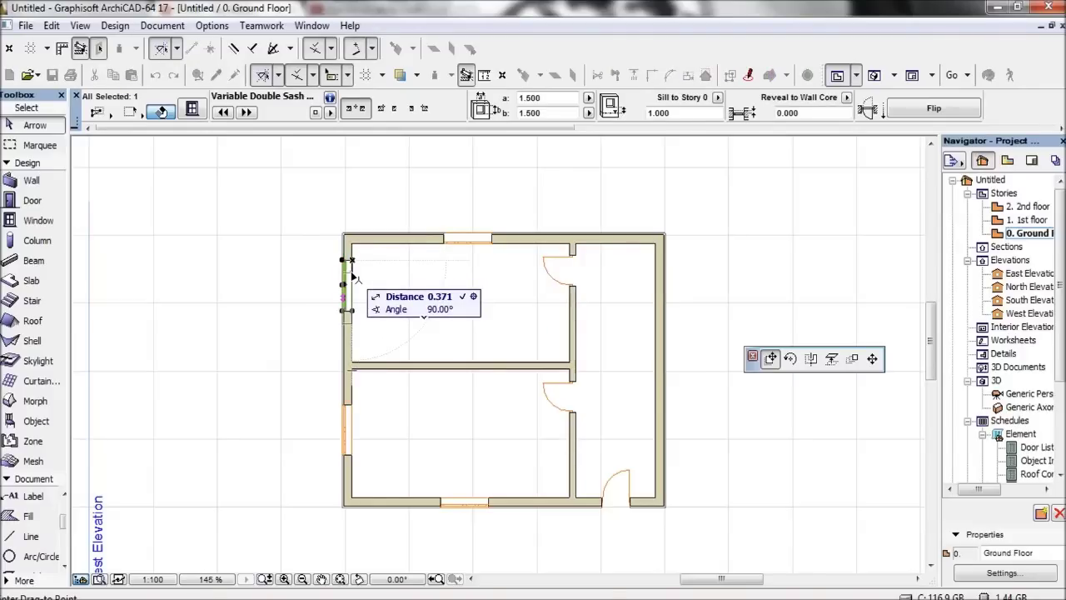
{"action": "left_click", "coordinate": [351, 276]}
{"action": "left_click", "coordinate": [421, 419]}
- Move the lower-left room's left-wall window to the inner lower corner, offset it 0.5 up the wall and repeat a similar offset
{"action": "left_click", "coordinate": [349, 429]}
{"action": "left_click", "coordinate": [351, 454]}
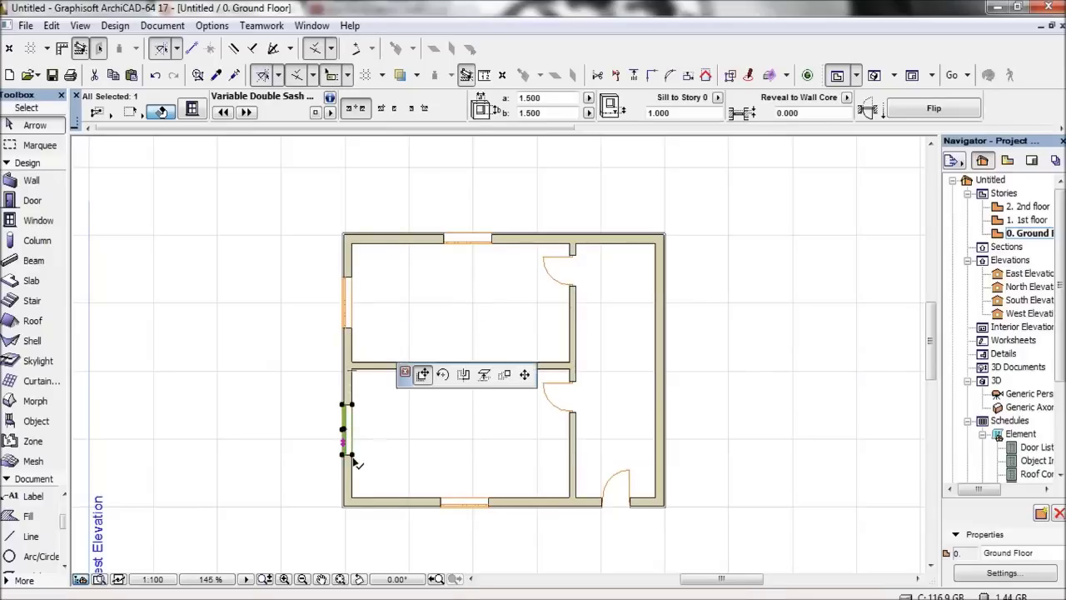
{"action": "left_click", "coordinate": [357, 502]}
{"action": "left_click", "coordinate": [350, 497]}
{"action": "type", "text": "0.5"}
{"action": "key", "text": "Return"}
{"action": "left_click", "coordinate": [351, 481]}
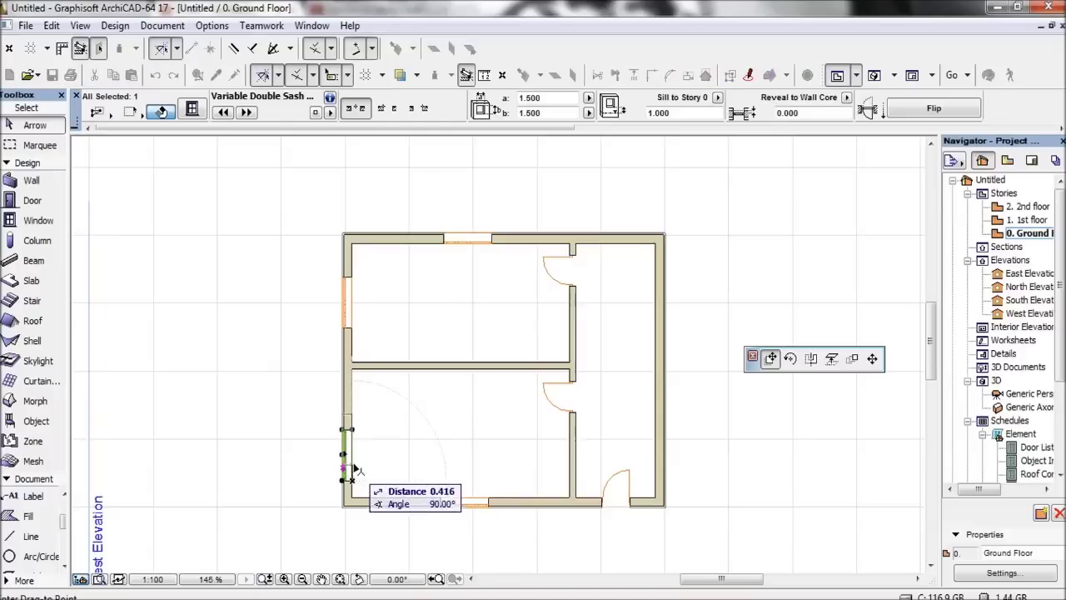
{"action": "left_click", "coordinate": [355, 469]}
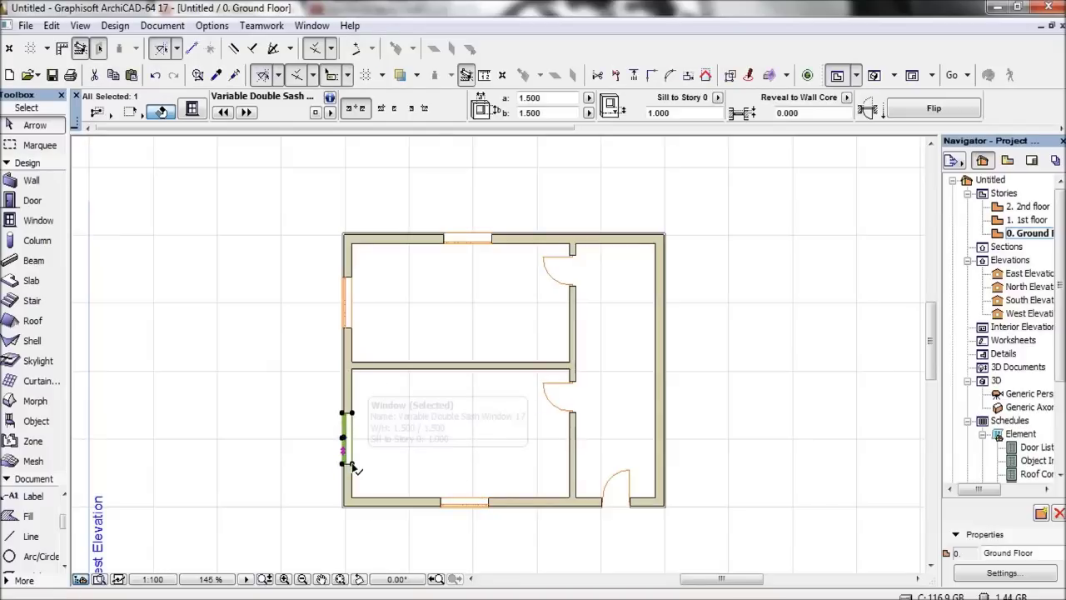
- Move the lower outer wall's window so that its left edge lines up with the window in the upper outer wall
{"action": "left_click", "coordinate": [442, 502]}
{"action": "left_click", "coordinate": [442, 502]}
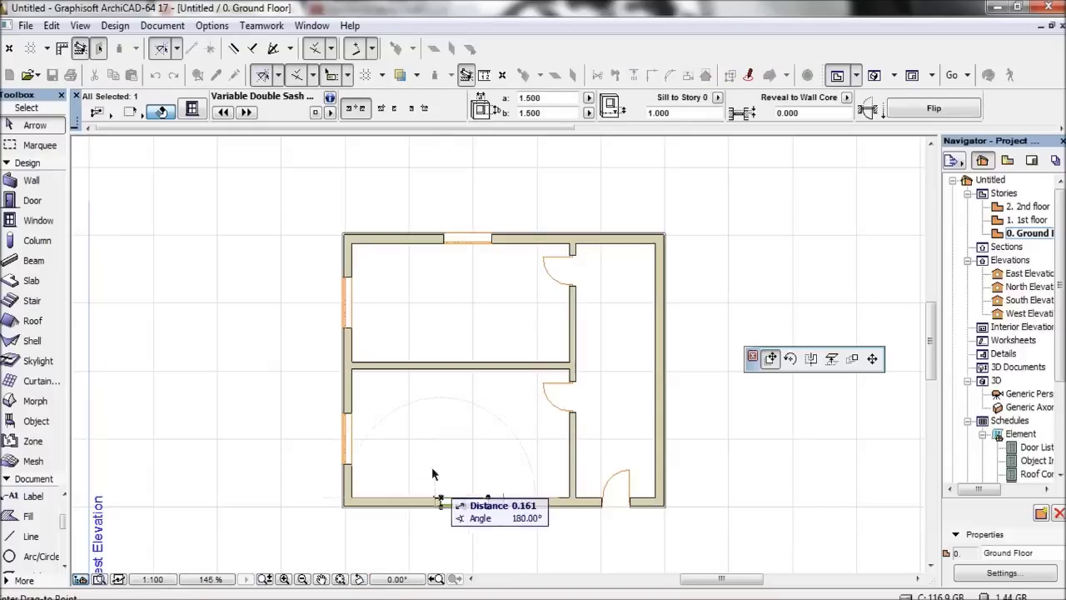
{"action": "left_click", "coordinate": [443, 241]}
{"action": "left_click", "coordinate": [441, 544]}
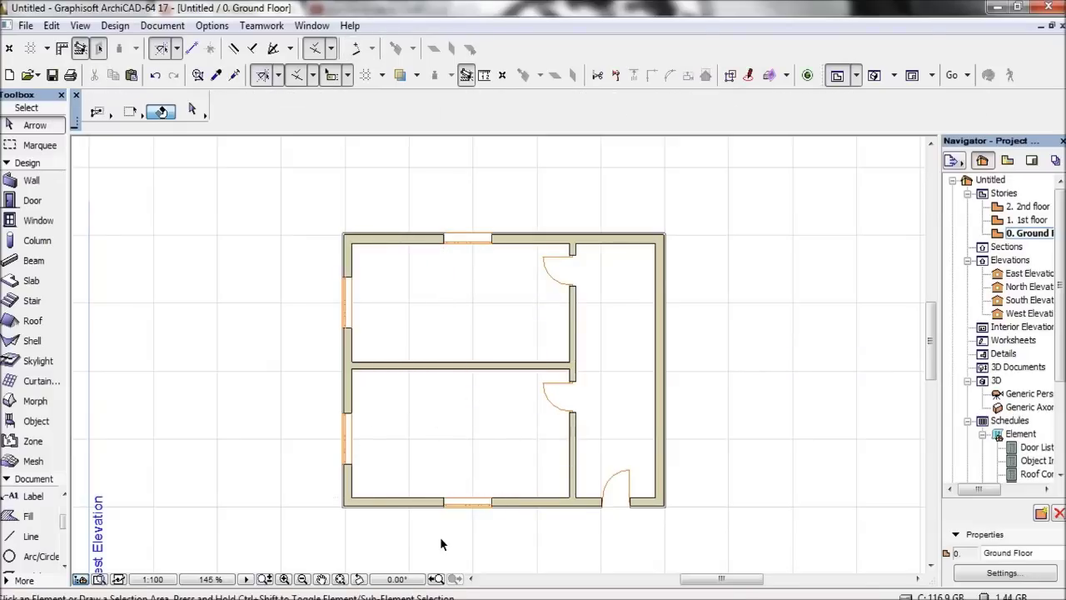
- Check the upper and lower windows' alignment with two vertical lines joining their edges, and delete both lines
{"action": "left_click", "coordinate": [30, 536]}
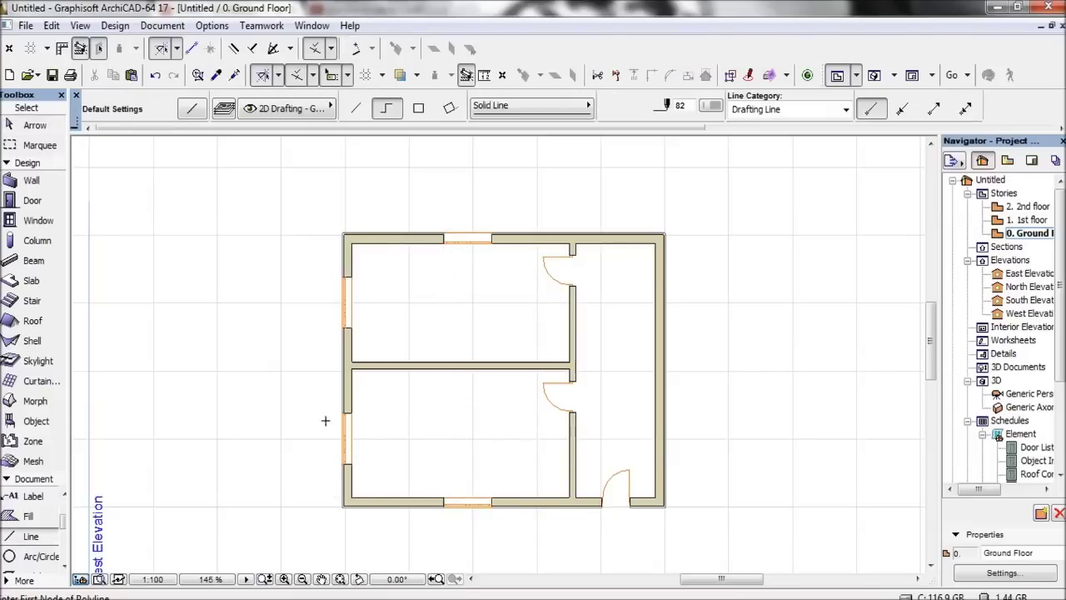
{"action": "left_click", "coordinate": [488, 234]}
{"action": "left_click", "coordinate": [492, 500]}
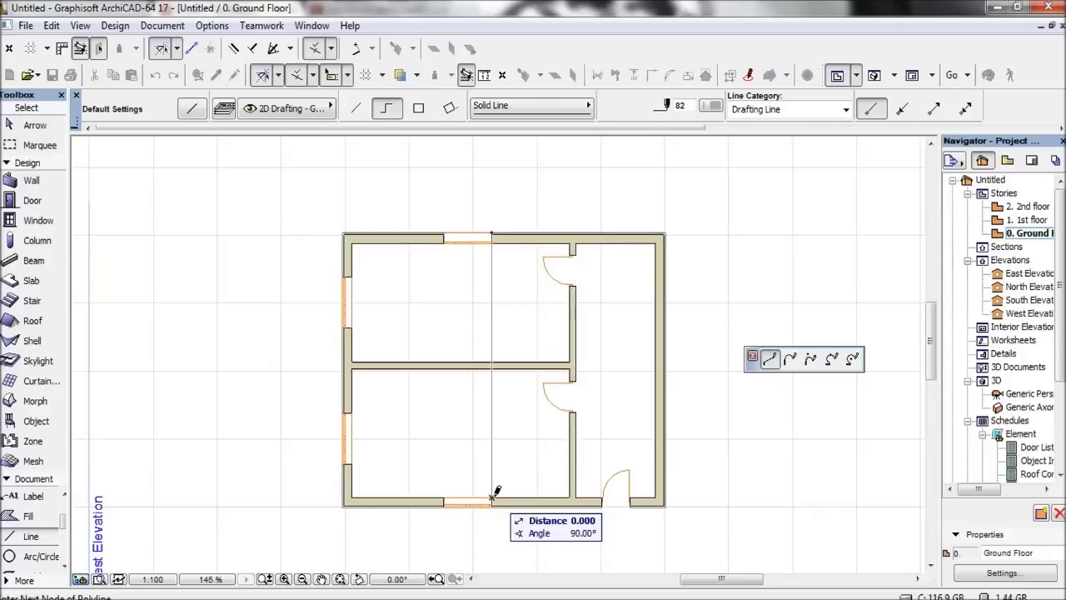
{"action": "key", "text": "Escape"}
{"action": "left_click", "coordinate": [443, 498]}
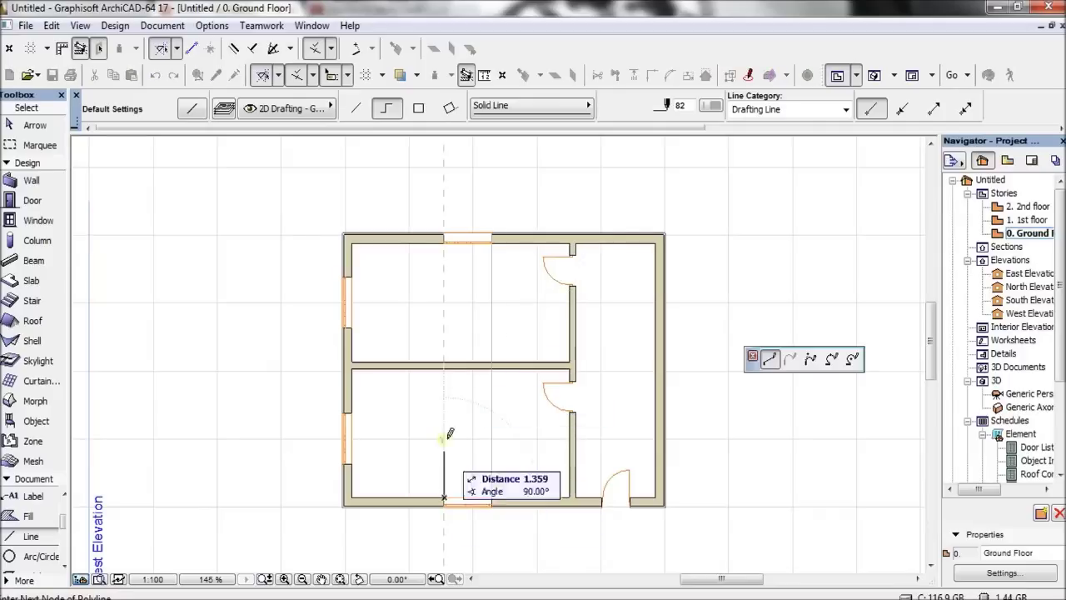
{"action": "double_click", "coordinate": [445, 233]}
{"action": "key", "text": "Escape"}
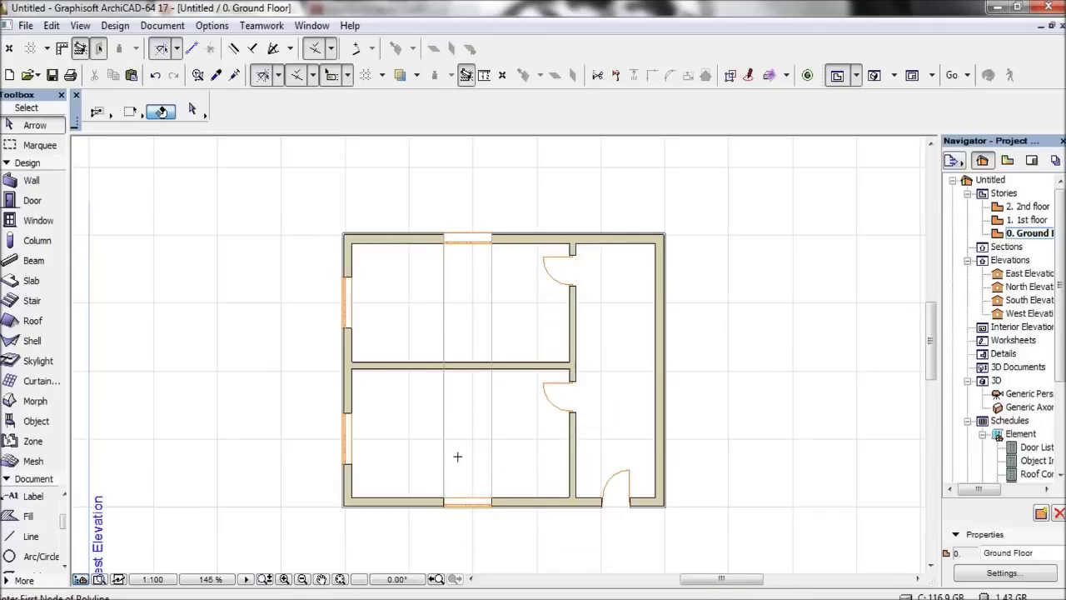
{"action": "left_click_drag", "start_coordinate": [505, 449], "coordinate": [421, 475]}
{"action": "key", "text": "Delete"}
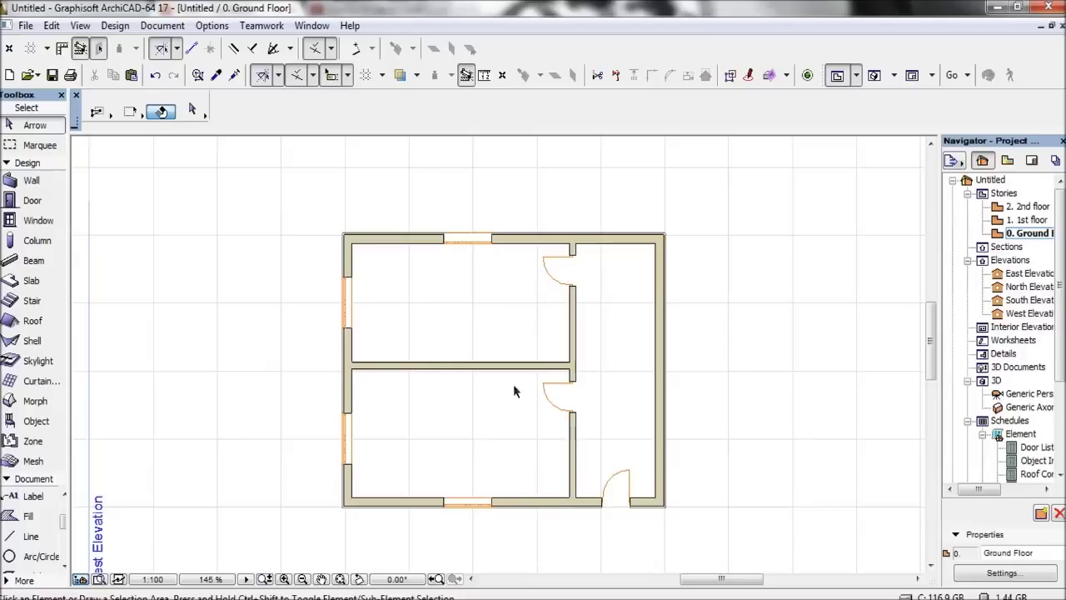
- Set the default door to Pocket Double Door 17 from the Flat Top Sliding Doors 17 library folder
{"action": "left_click", "coordinate": [32, 200]}
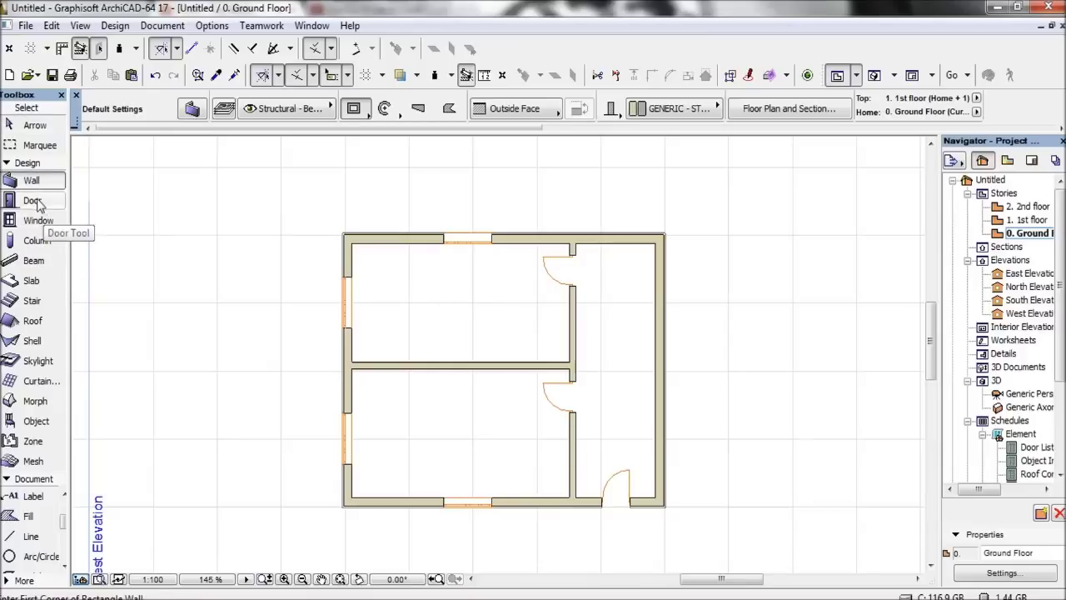
{"action": "left_click", "coordinate": [192, 109]}
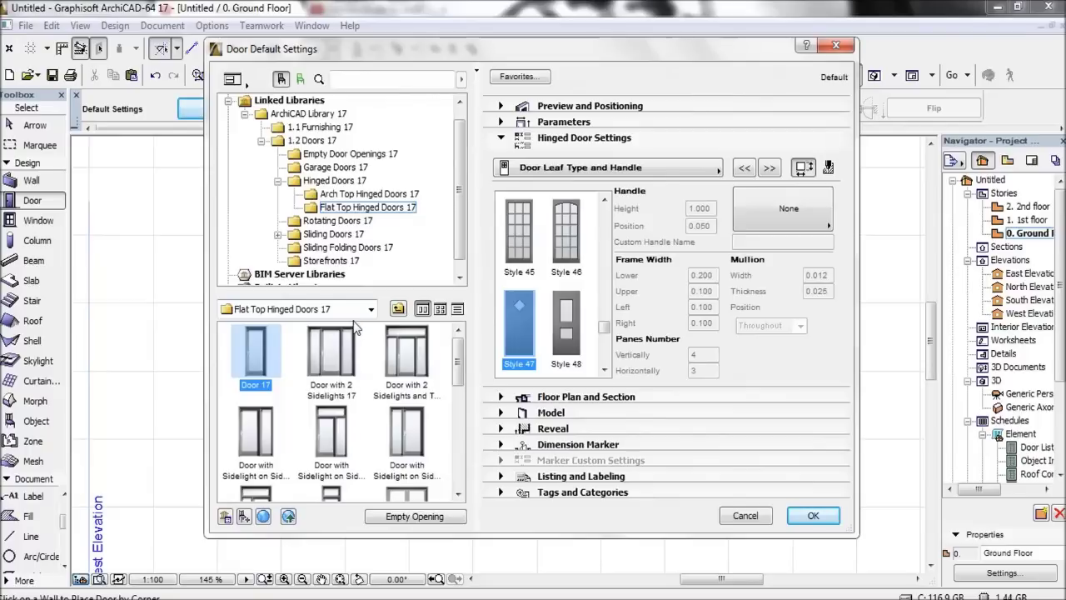
{"action": "left_click", "coordinate": [327, 236]}
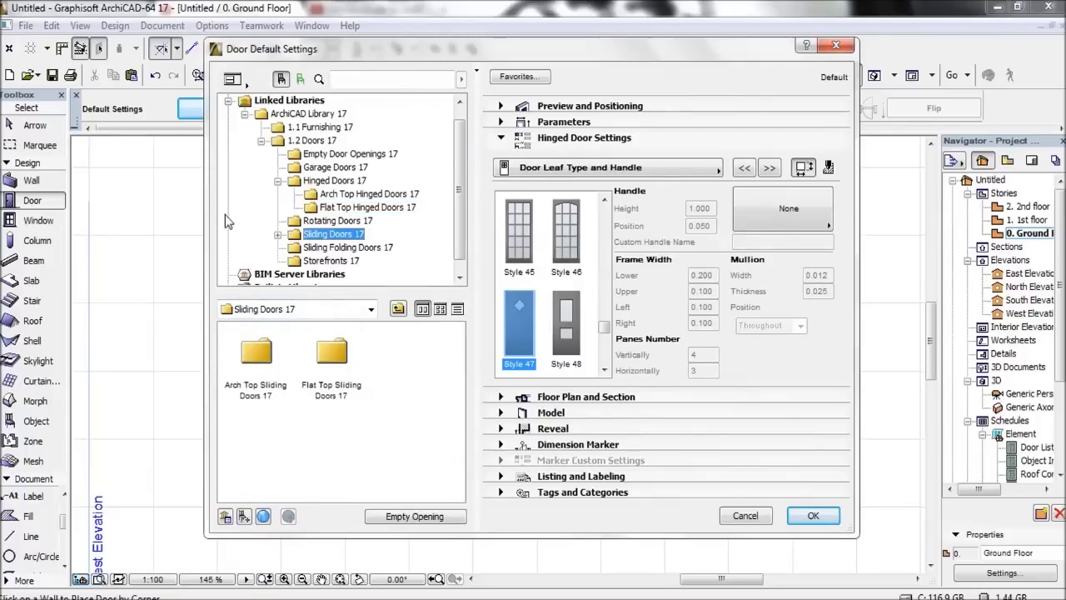
{"action": "left_click", "coordinate": [277, 235]}
{"action": "left_click", "coordinate": [310, 248]}
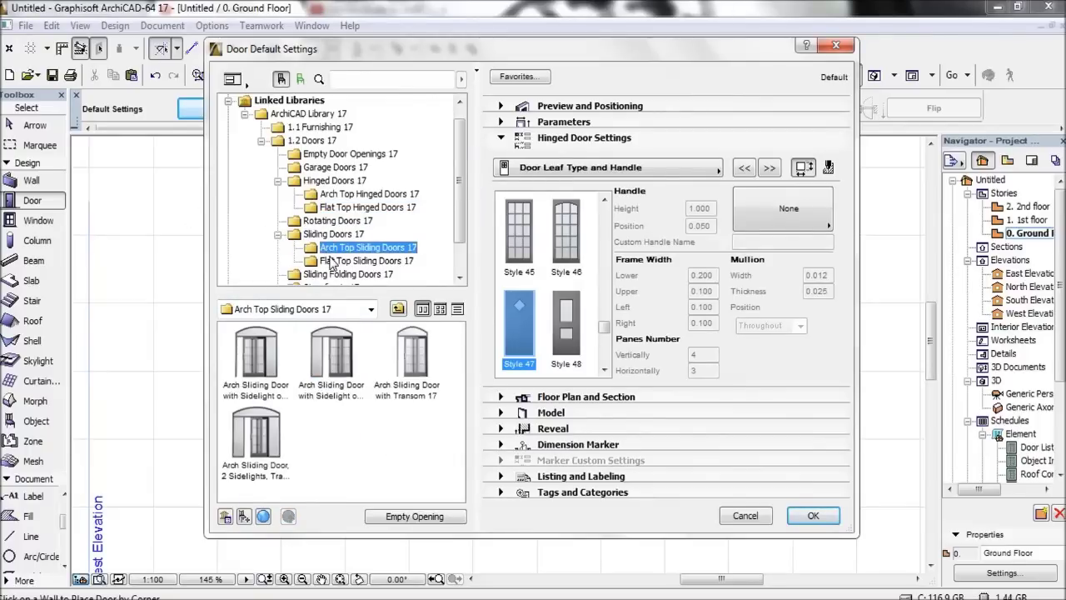
{"action": "left_click", "coordinate": [334, 262]}
{"action": "left_click", "coordinate": [255, 356]}
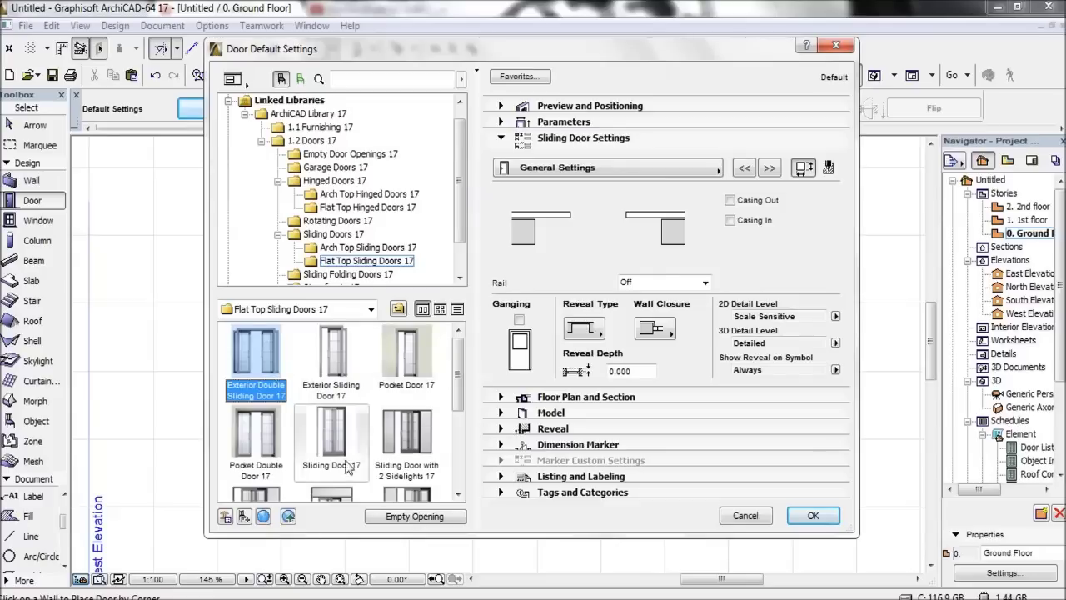
{"action": "left_click", "coordinate": [255, 434]}
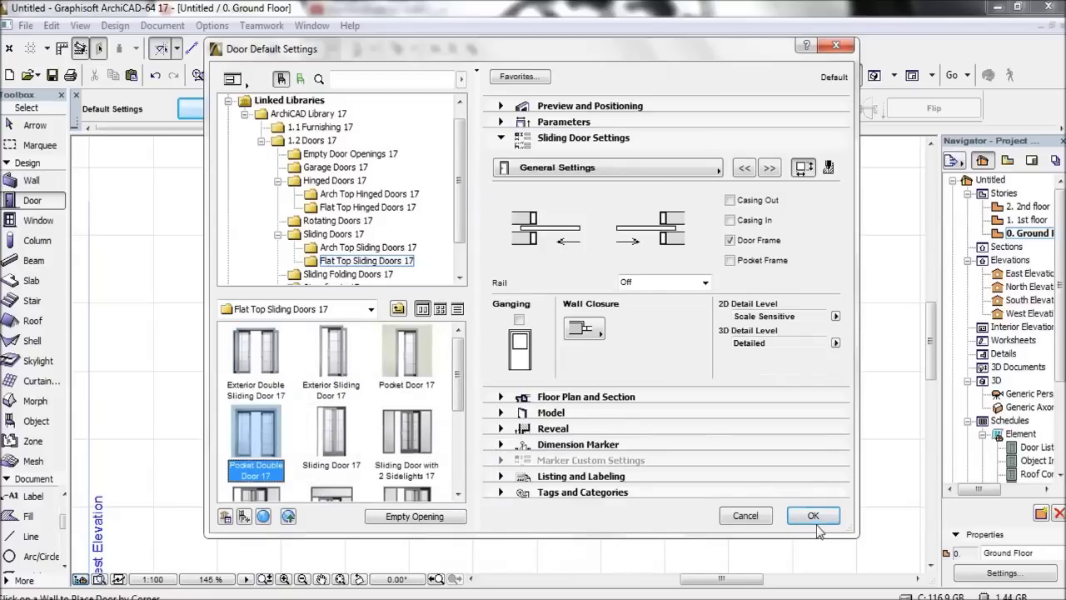
{"action": "left_click", "coordinate": [815, 521]}
- Place the pocket double door by its centerpoint in the middle of the horizontal partition between the two left rooms
{"action": "left_click", "coordinate": [355, 107]}
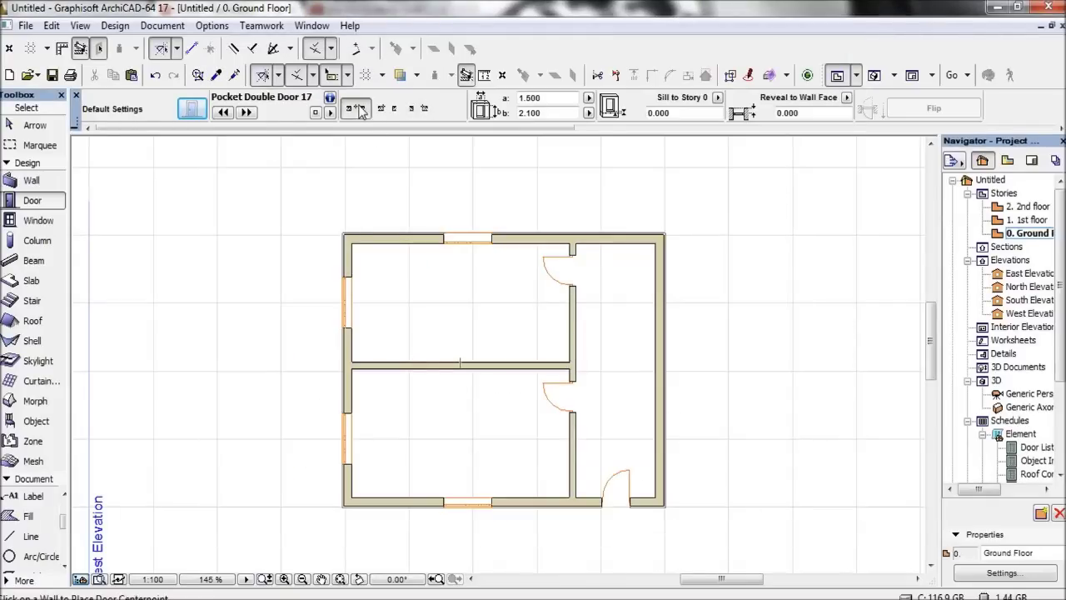
{"action": "left_click", "coordinate": [460, 354]}
{"action": "left_click", "coordinate": [467, 345]}
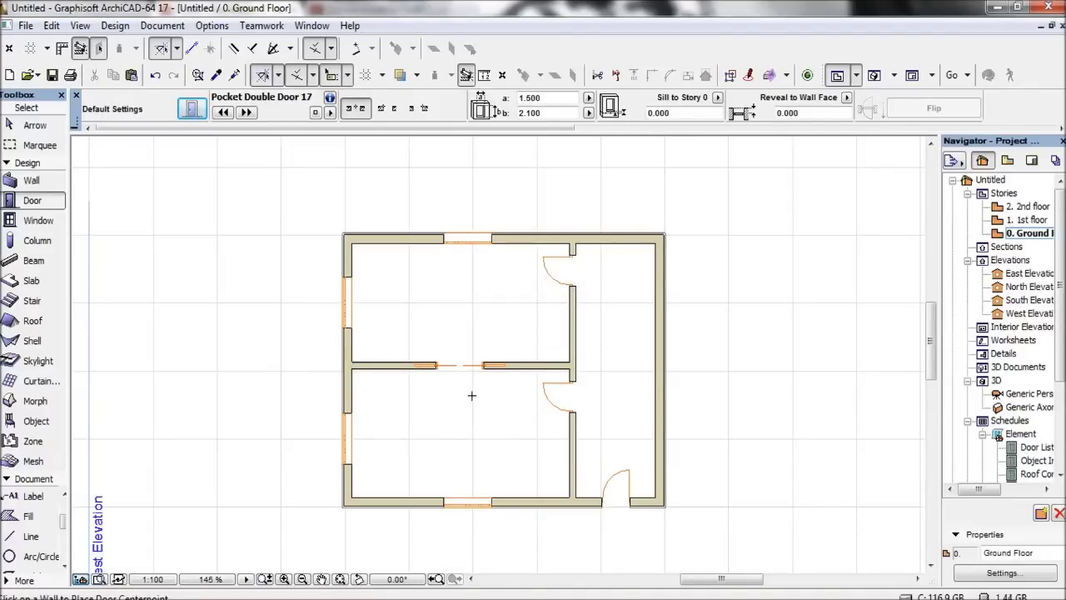
{"action": "scroll", "coordinate": [471, 396], "scroll_direction": "down", "scroll_amount": 2}
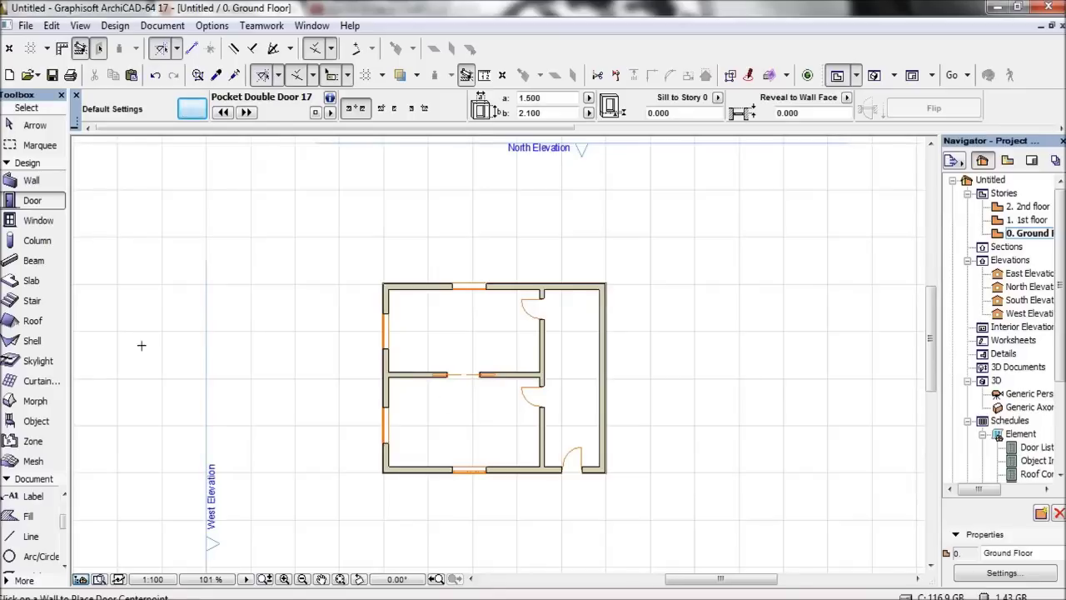
{"action": "key", "text": "Escape"}
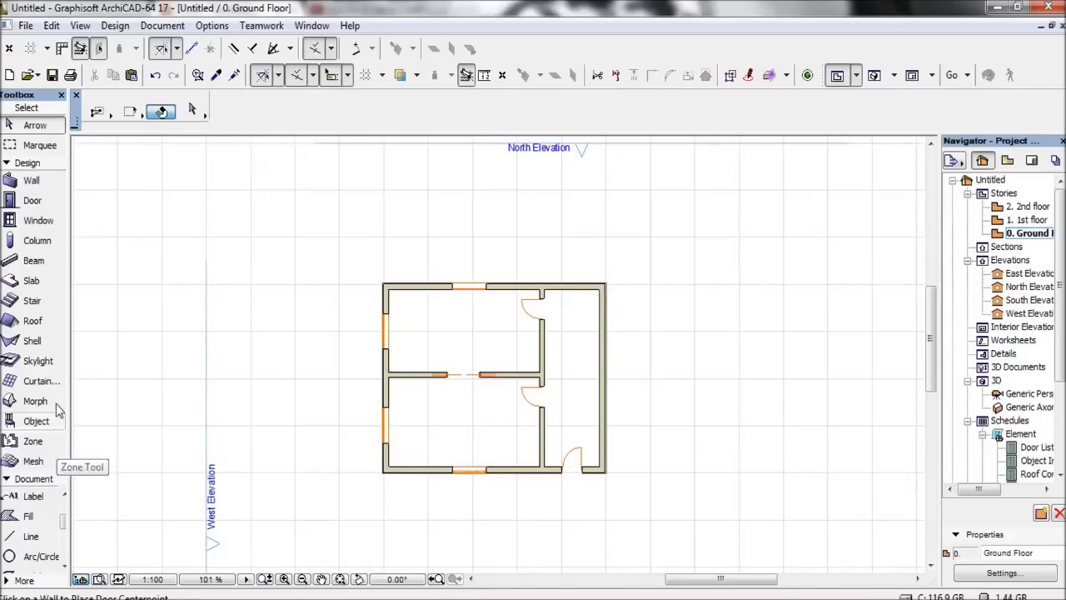
- Open the default settings for dimensions and choose the witness line style with a custom length
{"action": "left_click", "coordinate": [25, 163]}
{"action": "left_click", "coordinate": [31, 193]}
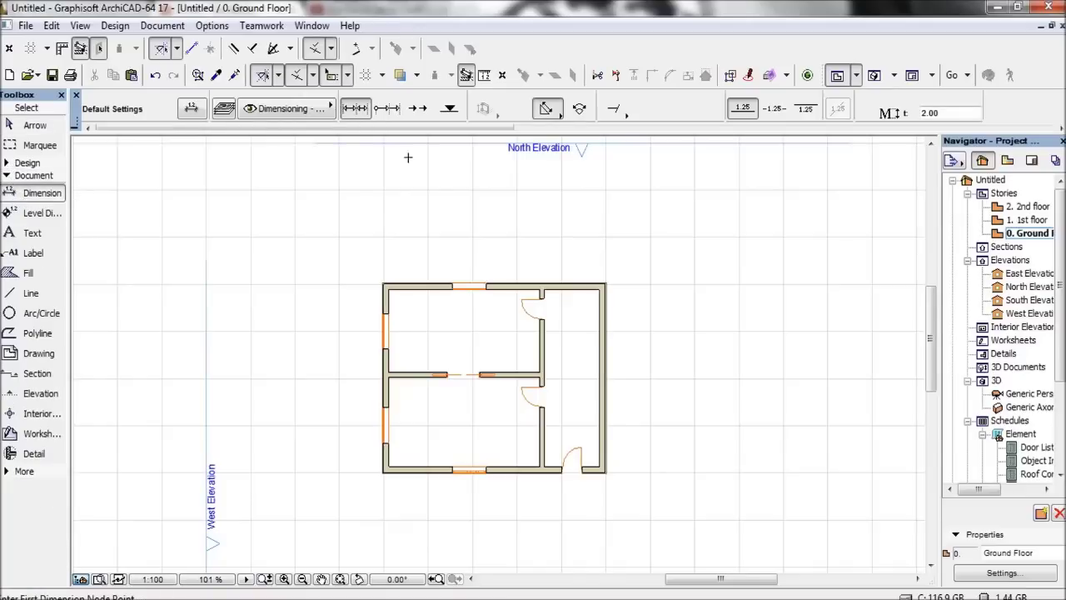
{"action": "left_click", "coordinate": [194, 109]}
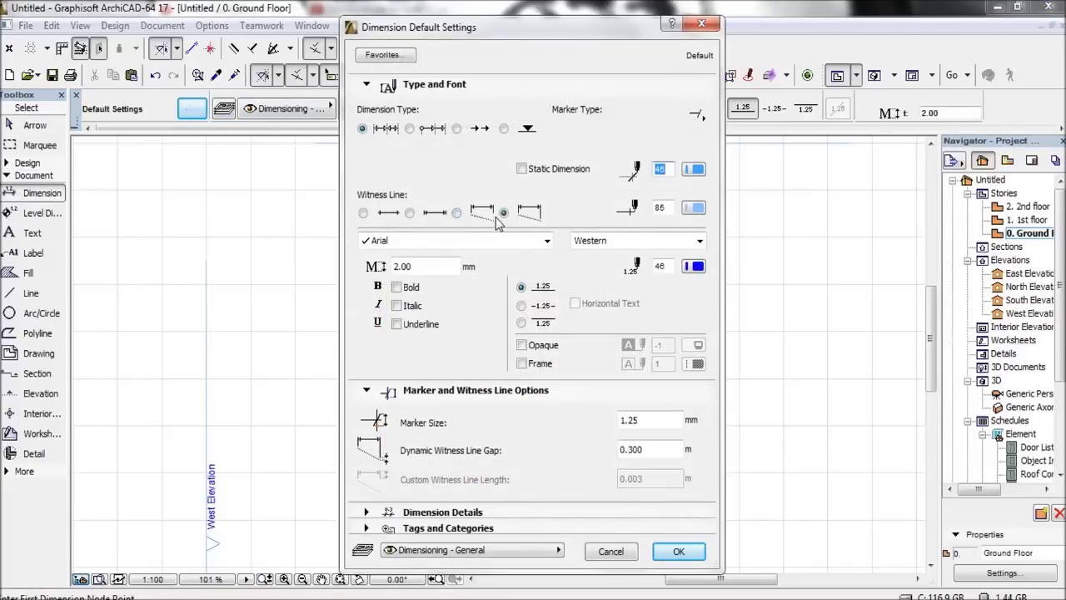
{"action": "left_click", "coordinate": [456, 212]}
- Set the dimension marker, line and text pens to 1, with bold text and a 3 mm marker size
{"action": "left_click", "coordinate": [691, 170]}
{"action": "left_click", "coordinate": [713, 173]}
{"action": "left_click", "coordinate": [694, 207]}
{"action": "left_click", "coordinate": [712, 218]}
{"action": "left_click", "coordinate": [694, 266]}
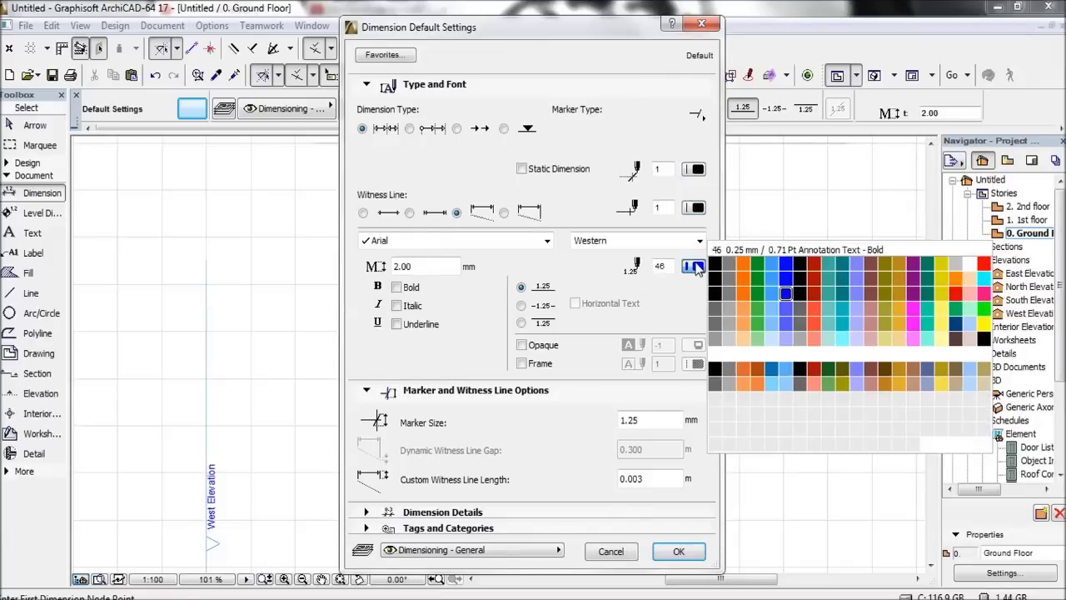
{"action": "left_click", "coordinate": [689, 281]}
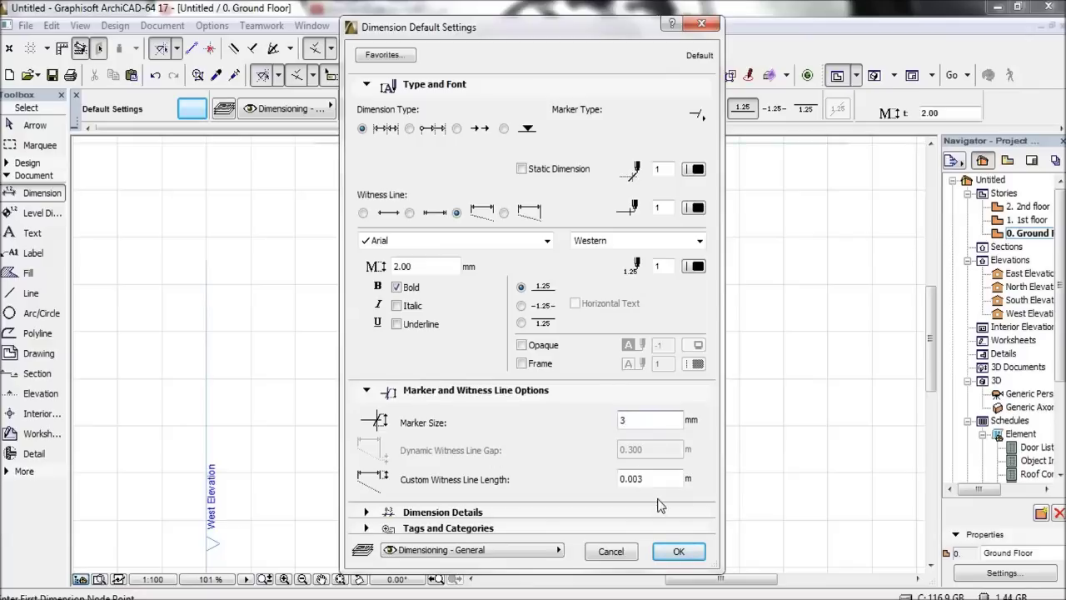
{"action": "key", "text": "Return"}
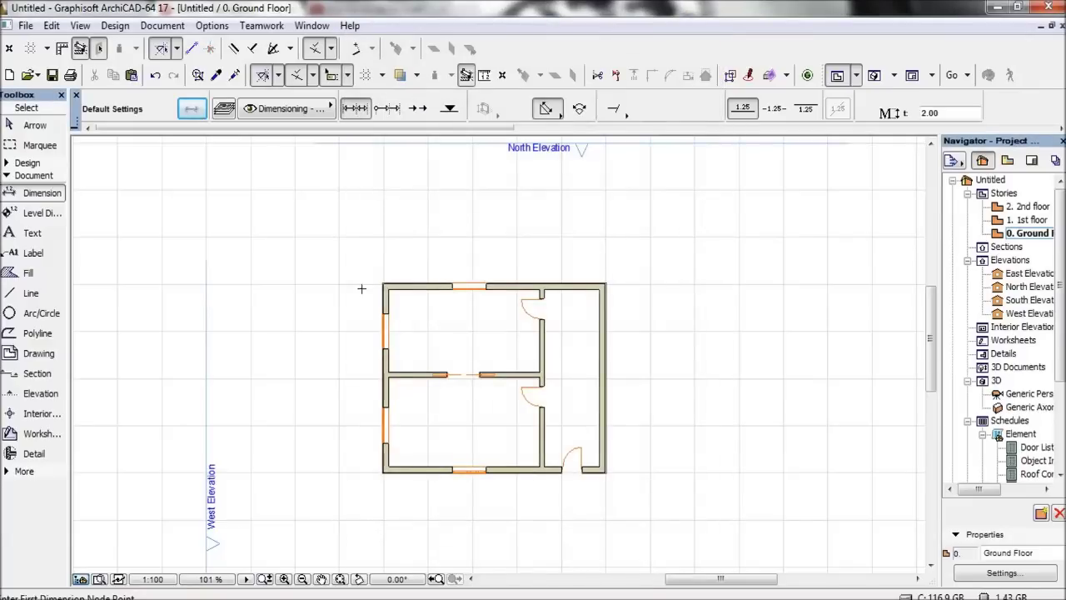
- Dimension the upper outer wall from outer corner to outer corner through both window edges, placing the chain above the wall
{"action": "scroll", "coordinate": [370, 285], "scroll_direction": "up", "scroll_amount": 5}
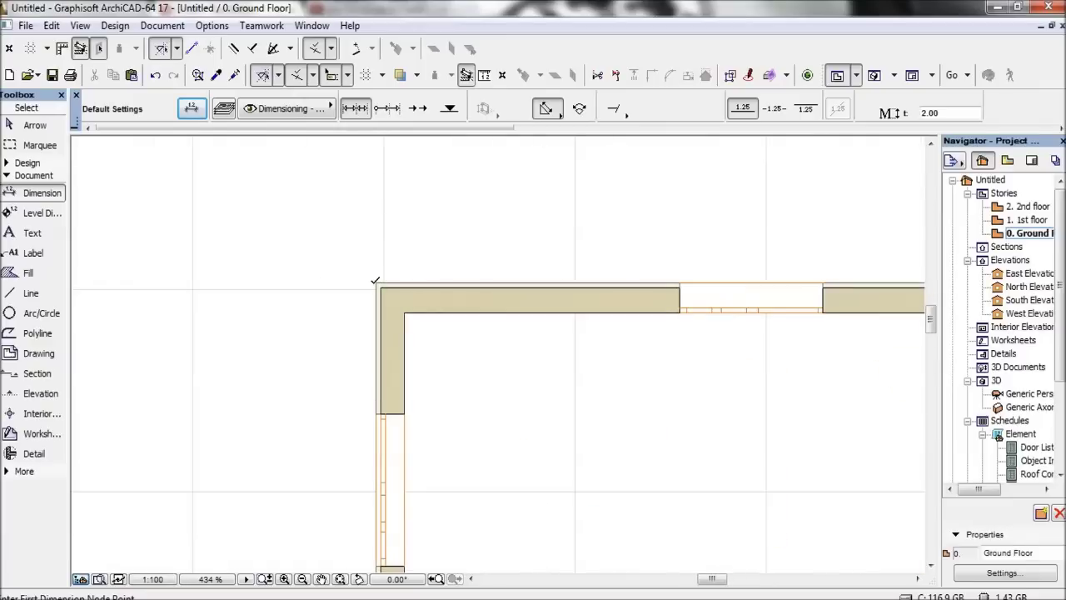
{"action": "left_click", "coordinate": [375, 281]}
{"action": "scroll", "coordinate": [405, 244], "scroll_direction": "down", "scroll_amount": 2}
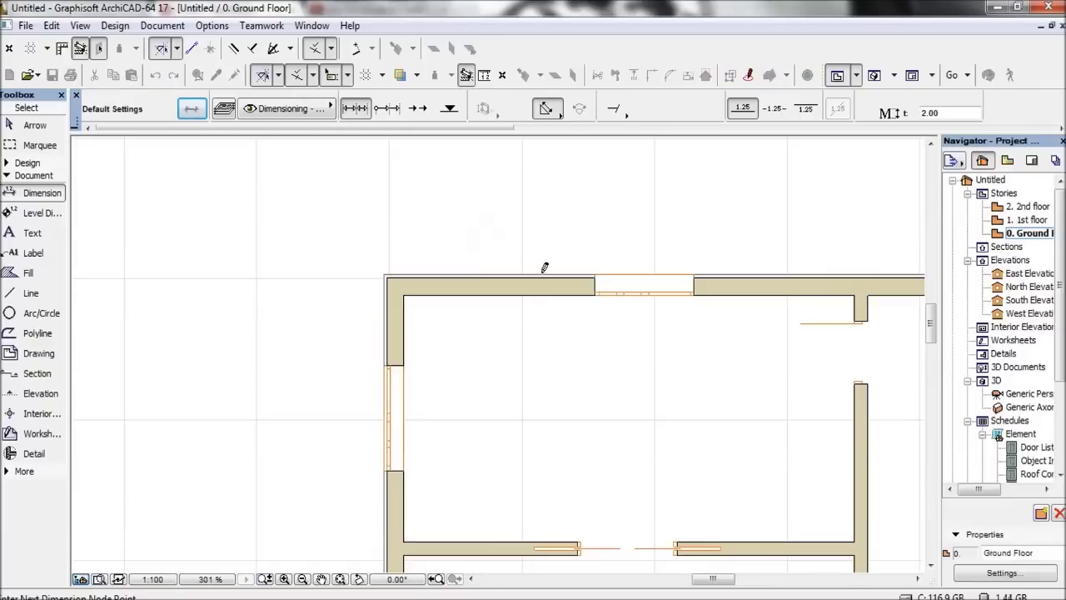
{"action": "left_click", "coordinate": [595, 274]}
{"action": "left_click", "coordinate": [694, 274]}
{"action": "middle_click_drag", "start_coordinate": [796, 282], "coordinate": [413, 305]}
{"action": "left_click", "coordinate": [666, 293]}
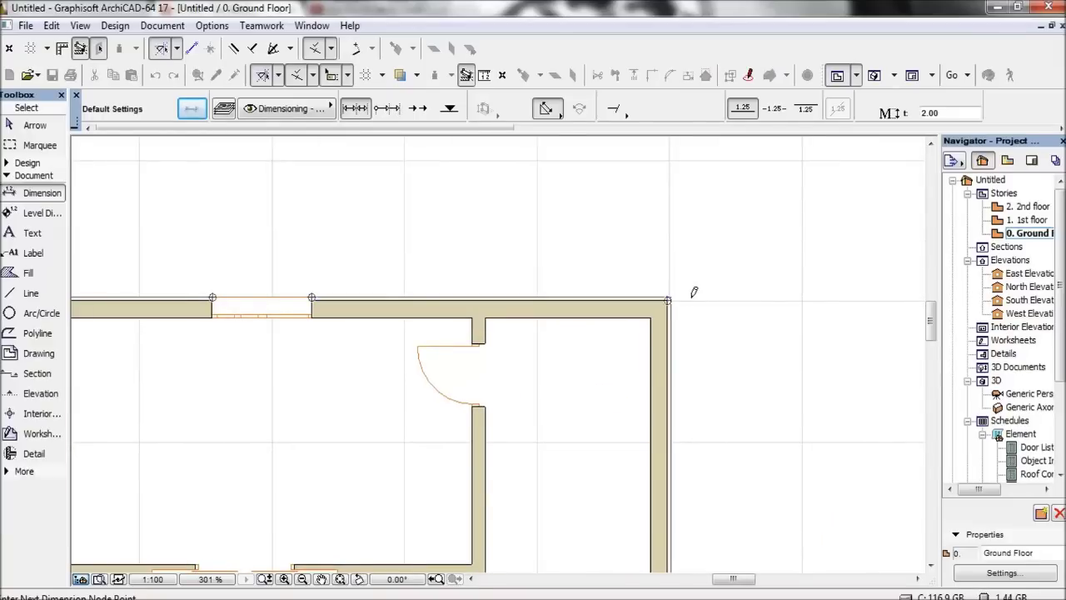
{"action": "scroll", "coordinate": [670, 294], "scroll_direction": "up", "scroll_amount": 2}
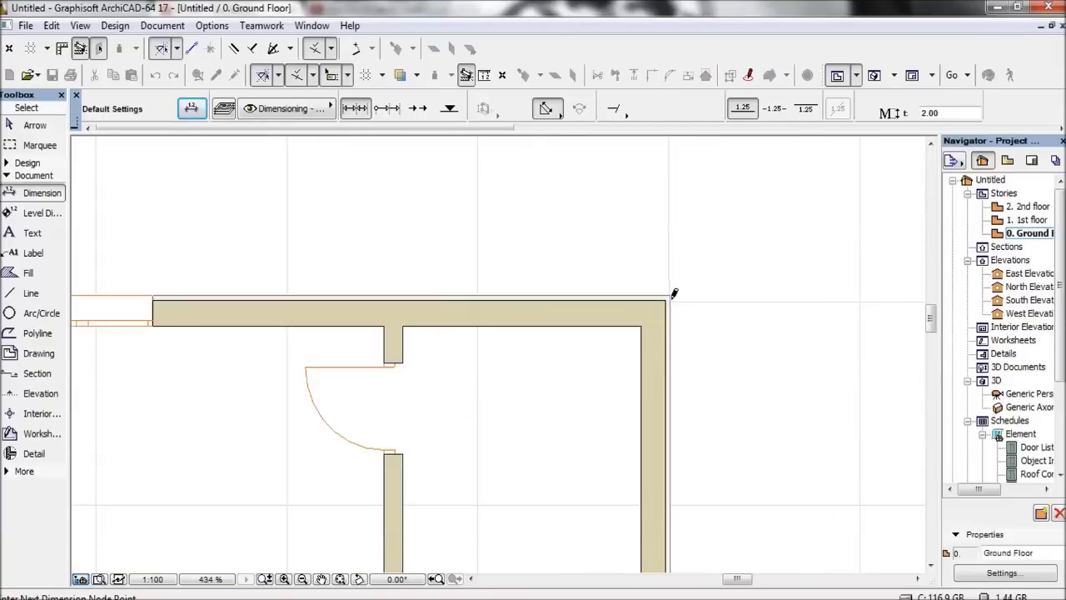
{"action": "scroll", "coordinate": [630, 288], "scroll_direction": "down", "scroll_amount": 2}
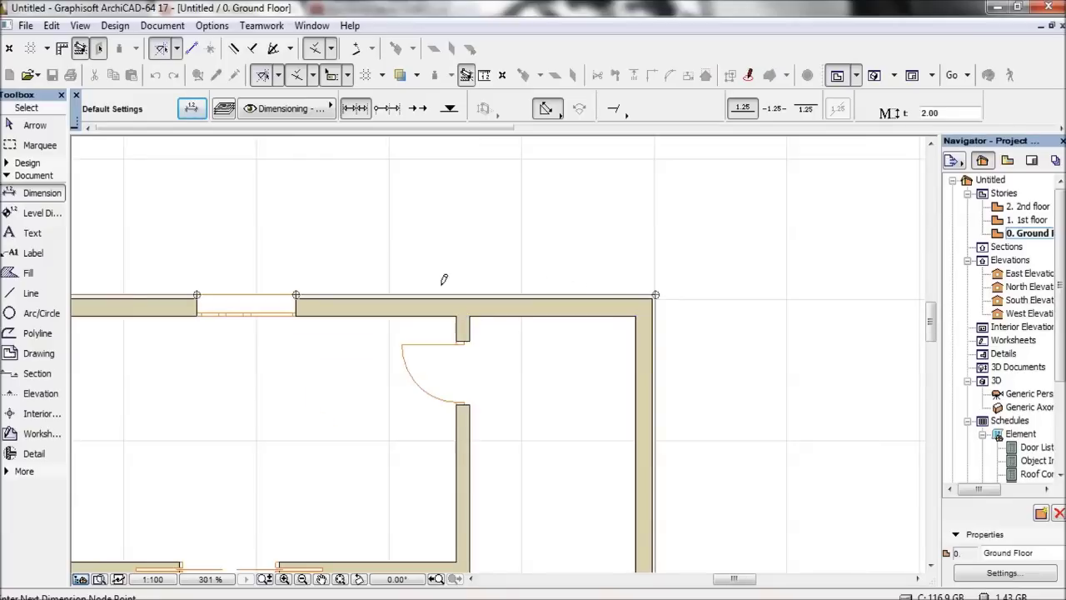
{"action": "scroll", "coordinate": [350, 241], "scroll_direction": "down", "scroll_amount": 3}
{"action": "double_click", "coordinate": [460, 239]}
{"action": "left_click", "coordinate": [463, 243]}
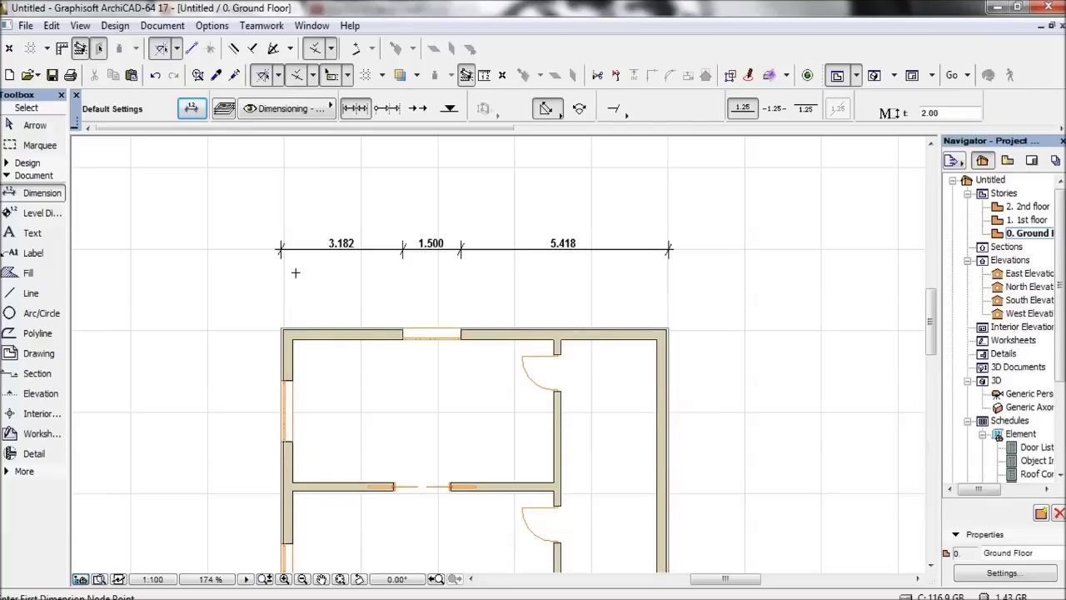
- Review the dimension types, dimension details and tags in the dimension default settings, and close them without applying changes
{"action": "scroll", "coordinate": [528, 281], "scroll_direction": "down", "scroll_amount": 2}
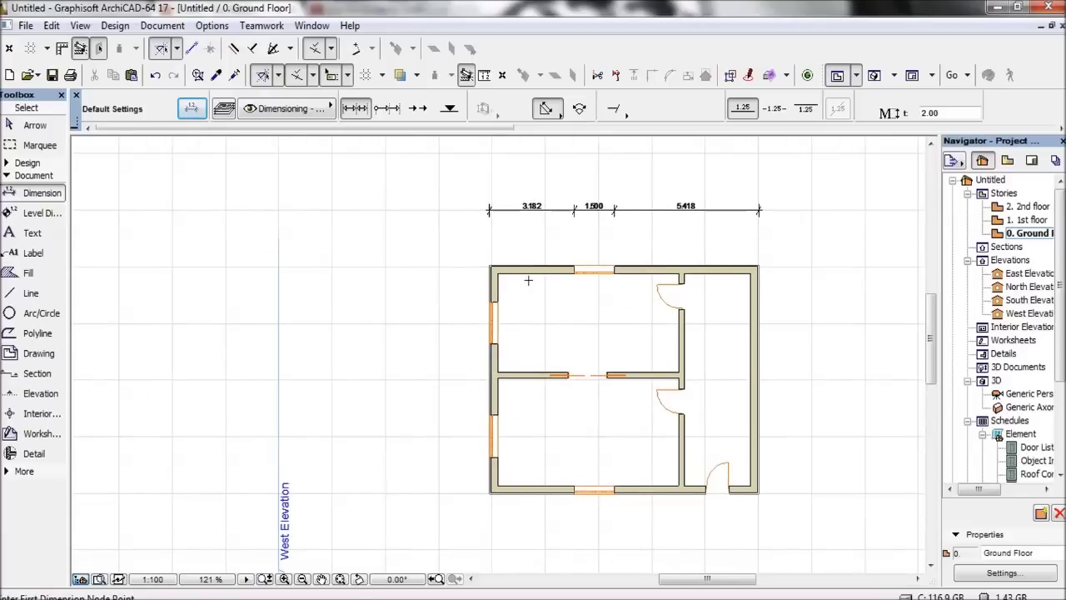
{"action": "left_click", "coordinate": [192, 109]}
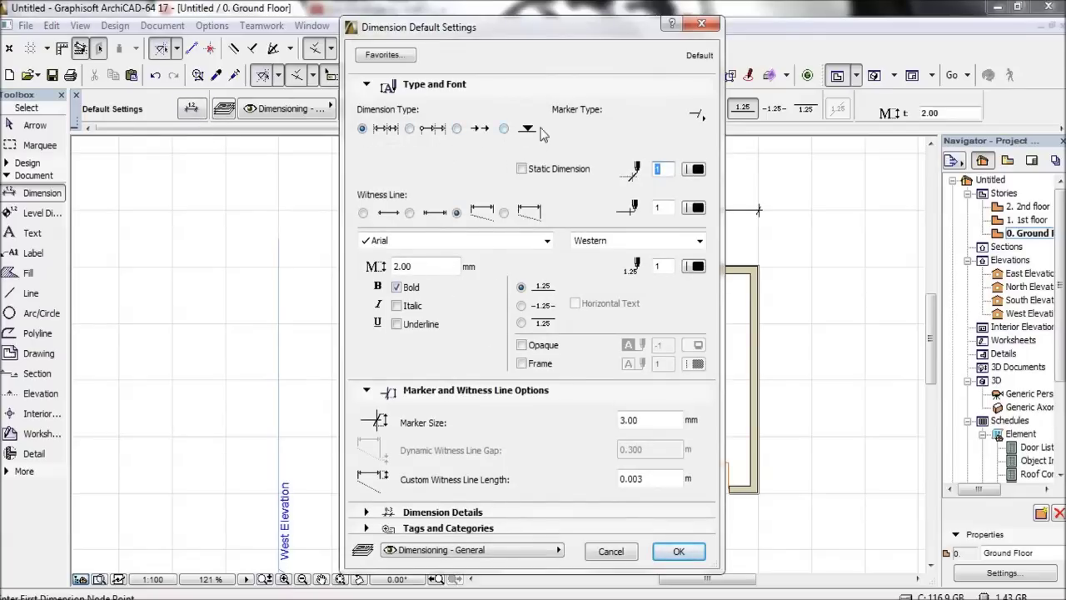
{"action": "left_click", "coordinate": [408, 130]}
{"action": "left_click", "coordinate": [503, 128]}
{"action": "left_click", "coordinate": [362, 129]}
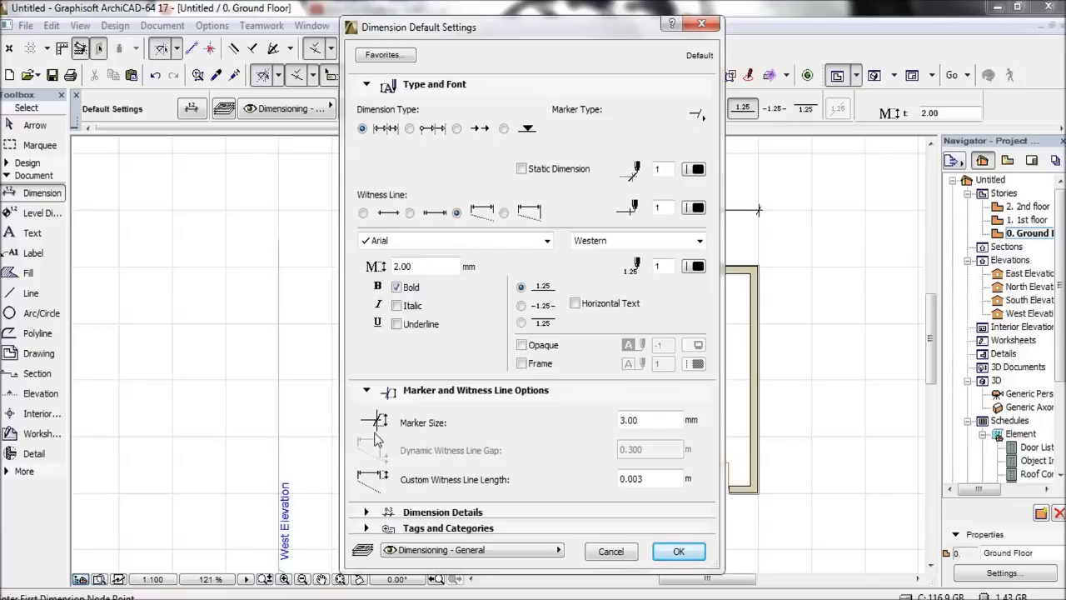
{"action": "left_click", "coordinate": [383, 514]}
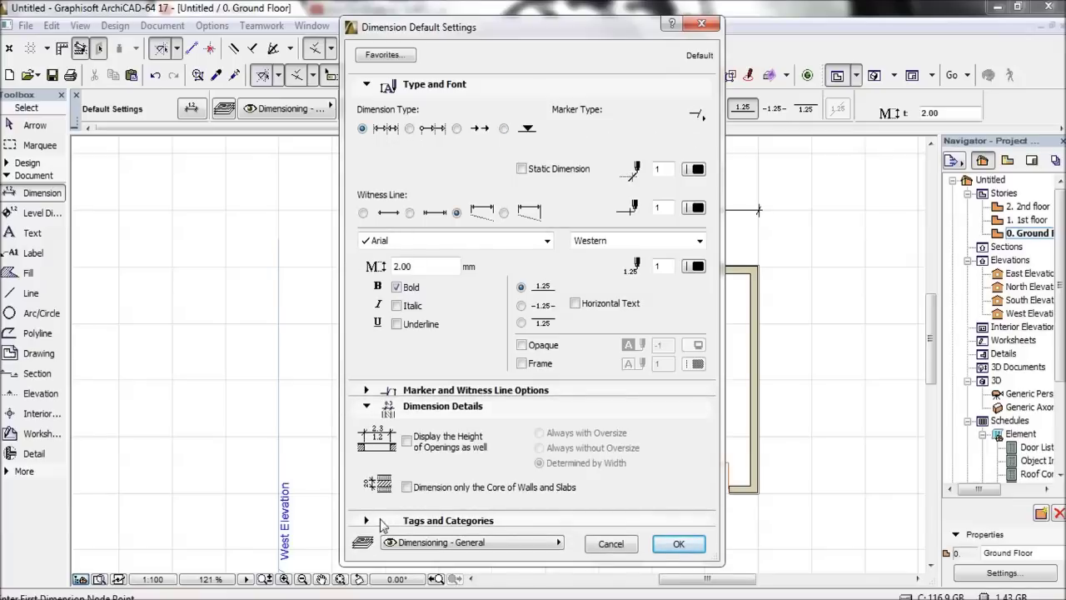
{"action": "left_click", "coordinate": [389, 522]}
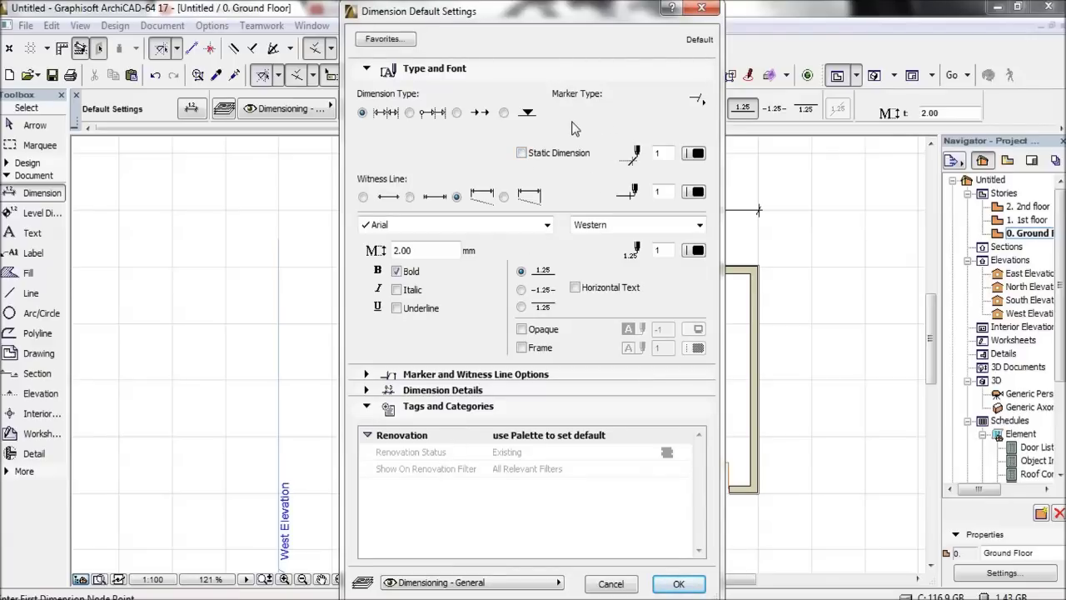
{"action": "left_click", "coordinate": [700, 8]}
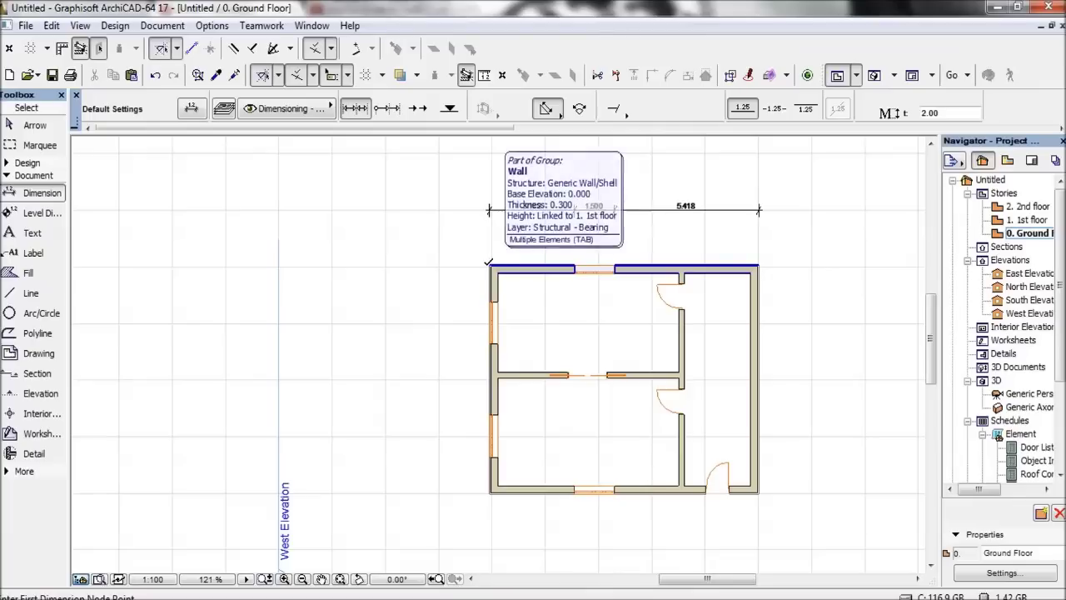
- Move the whole dimension chain farther up from the upper outer wall
{"action": "left_click", "coordinate": [628, 212], "text": "shift"}
{"action": "key", "text": "Escape"}
{"action": "left_click", "coordinate": [631, 211]}
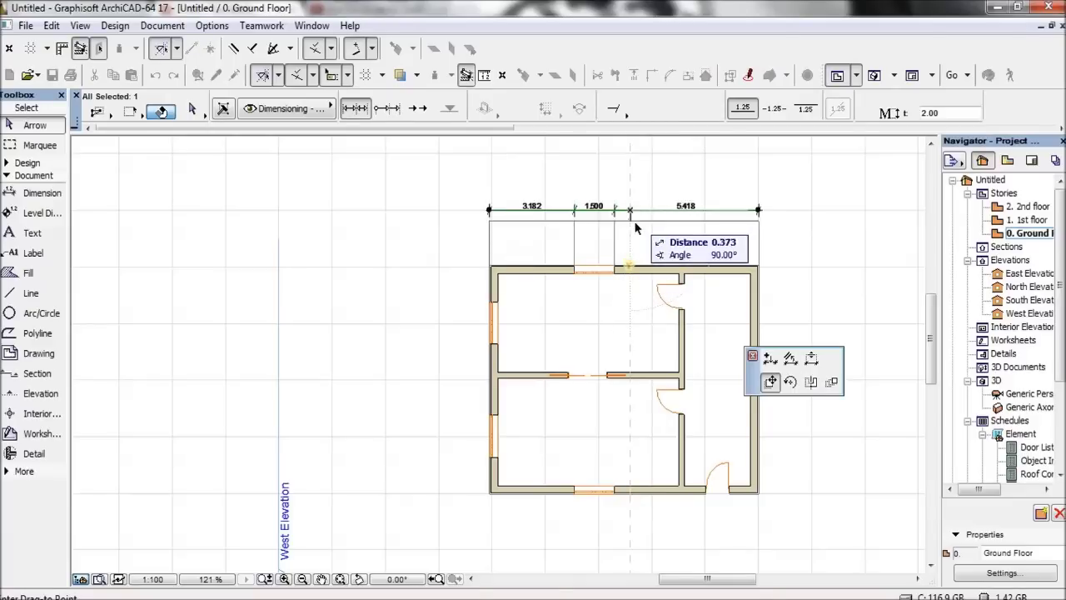
{"action": "left_click", "coordinate": [635, 194]}
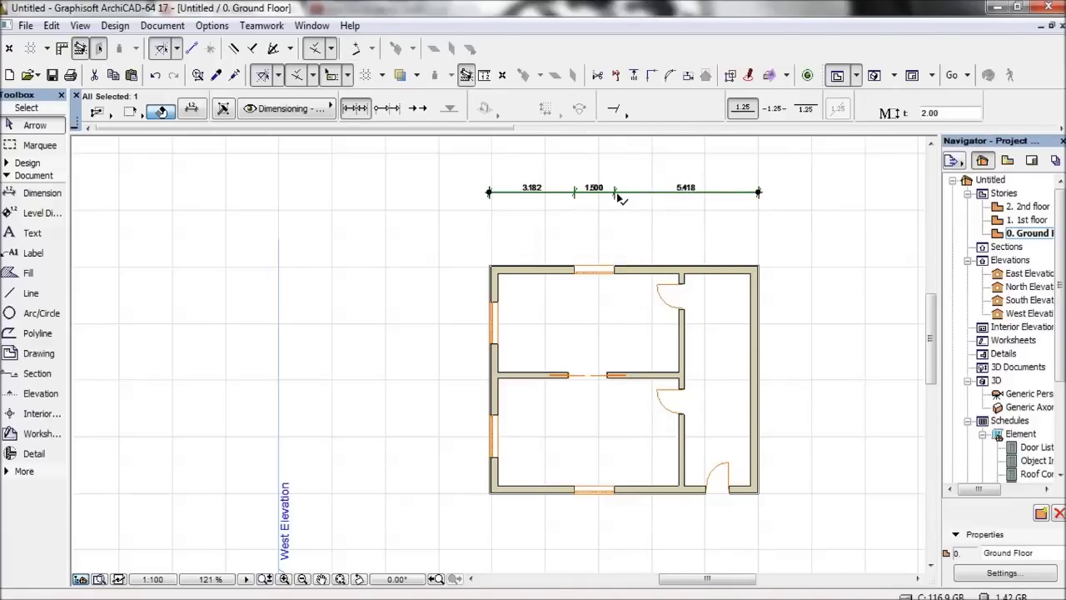
- Try deleting the witness line at the upper window's right edge from the dimension chain, and undo the deletion
{"action": "left_click", "coordinate": [615, 193]}
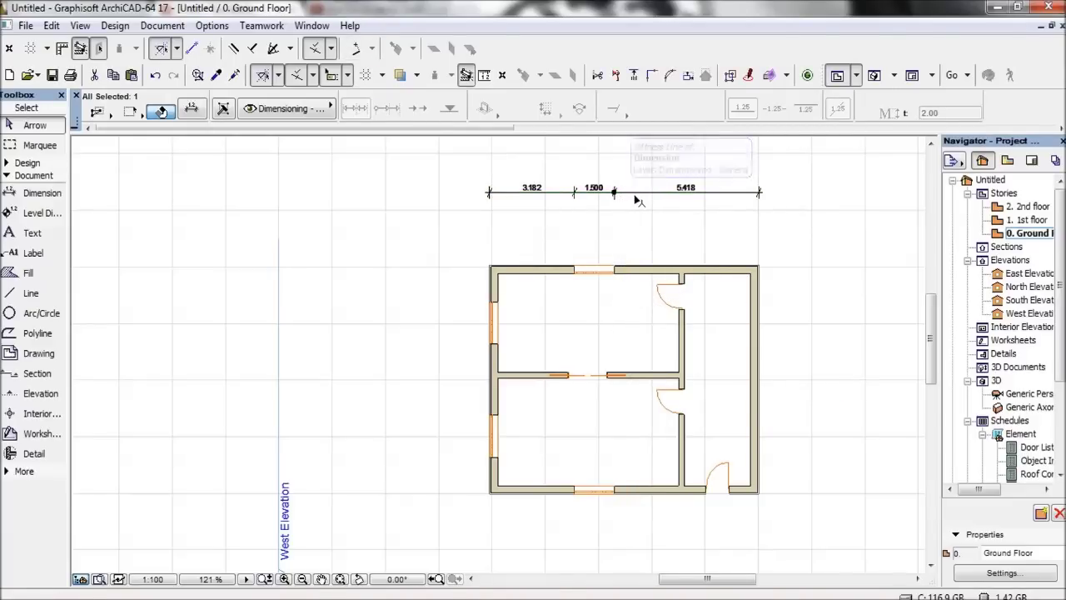
{"action": "left_click", "coordinate": [614, 196], "text": "ctrl"}
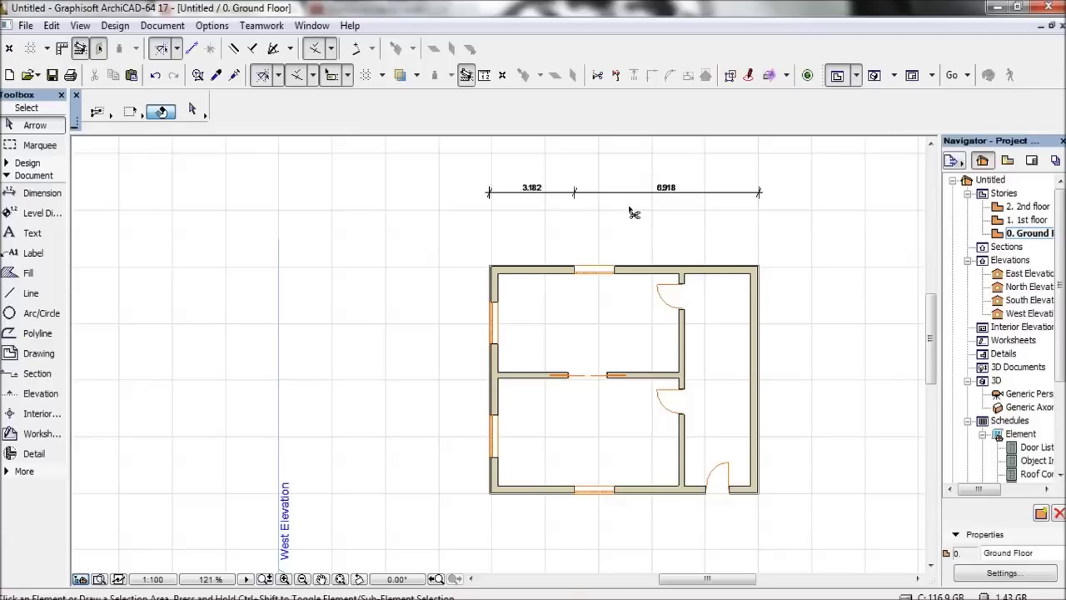
{"action": "key", "text": "ctrl+z"}
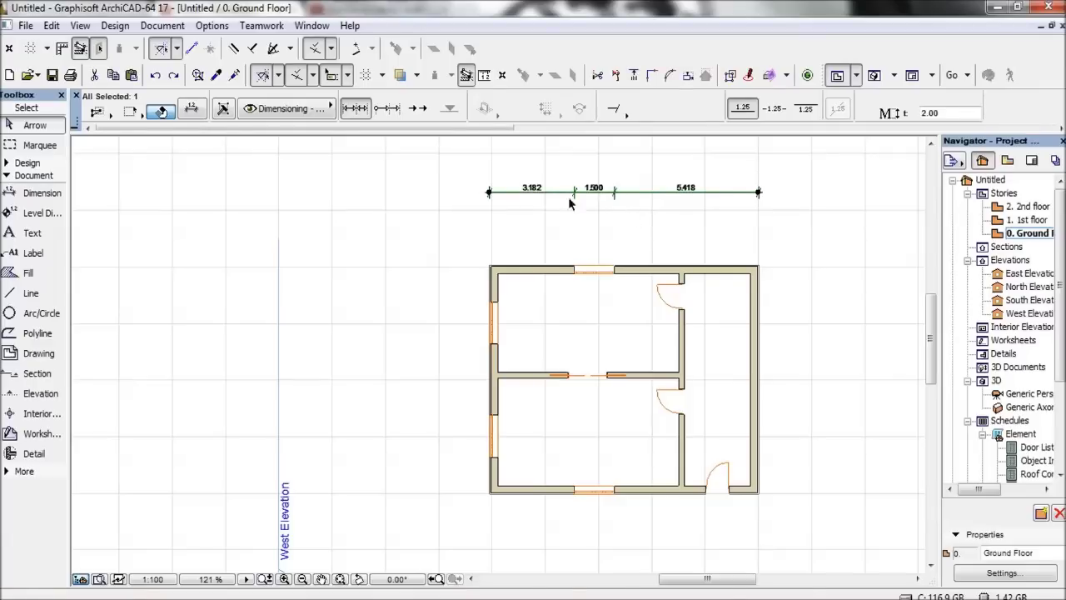
{"action": "left_click", "coordinate": [174, 75]}
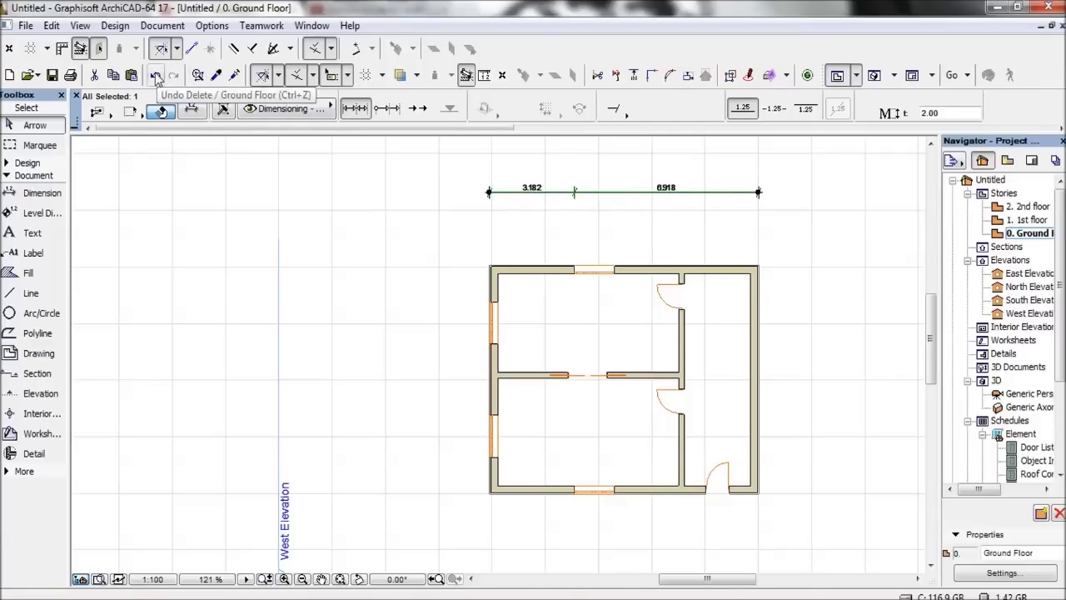
{"action": "left_click", "coordinate": [155, 75]}
{"action": "left_click", "coordinate": [634, 228]}
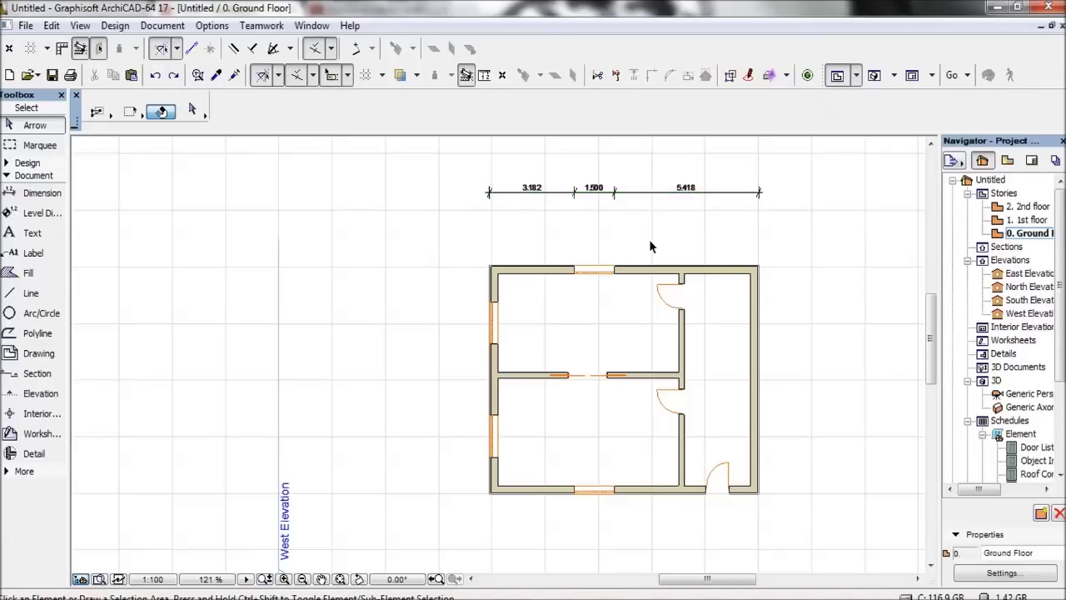
- Try deleting the witness line at the upper window's left edge from the dimension chain, and undo the deletion
{"action": "left_click", "coordinate": [575, 193]}
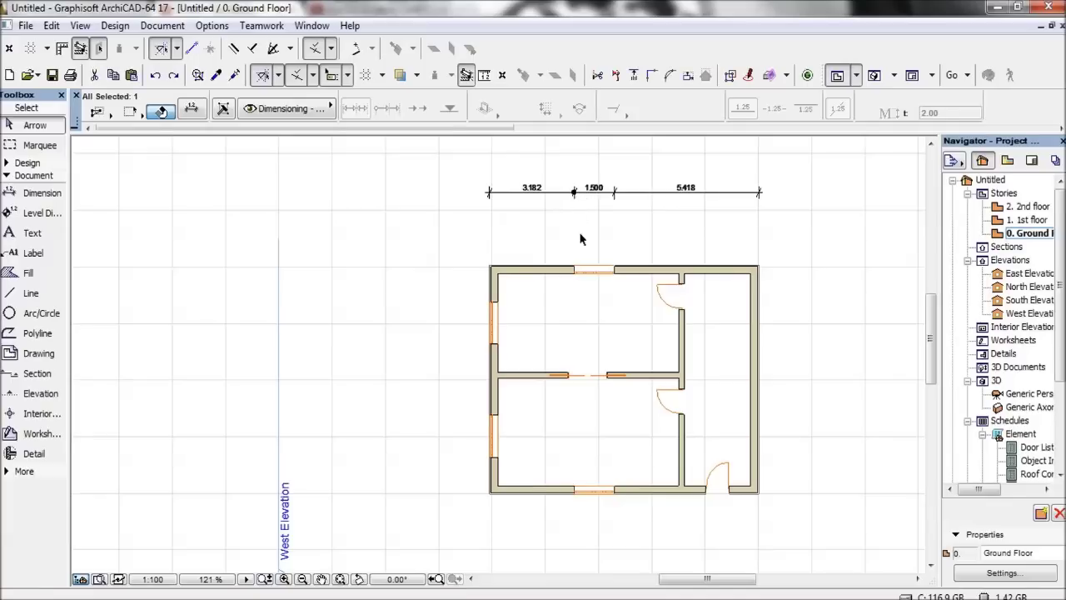
{"action": "key", "text": "Delete"}
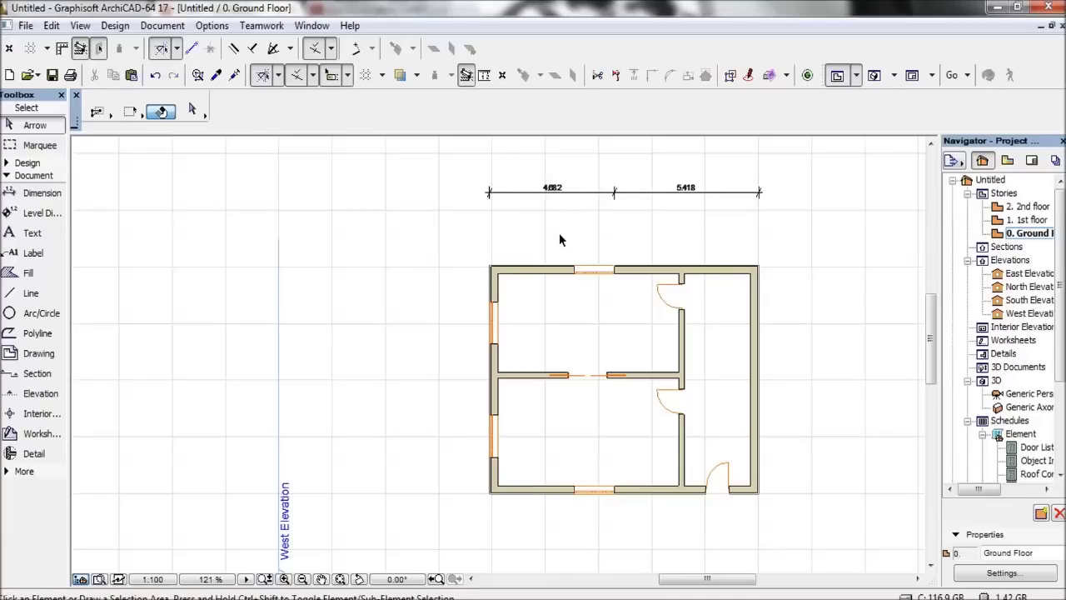
{"action": "left_click", "coordinate": [157, 79]}
{"action": "left_click", "coordinate": [487, 207]}
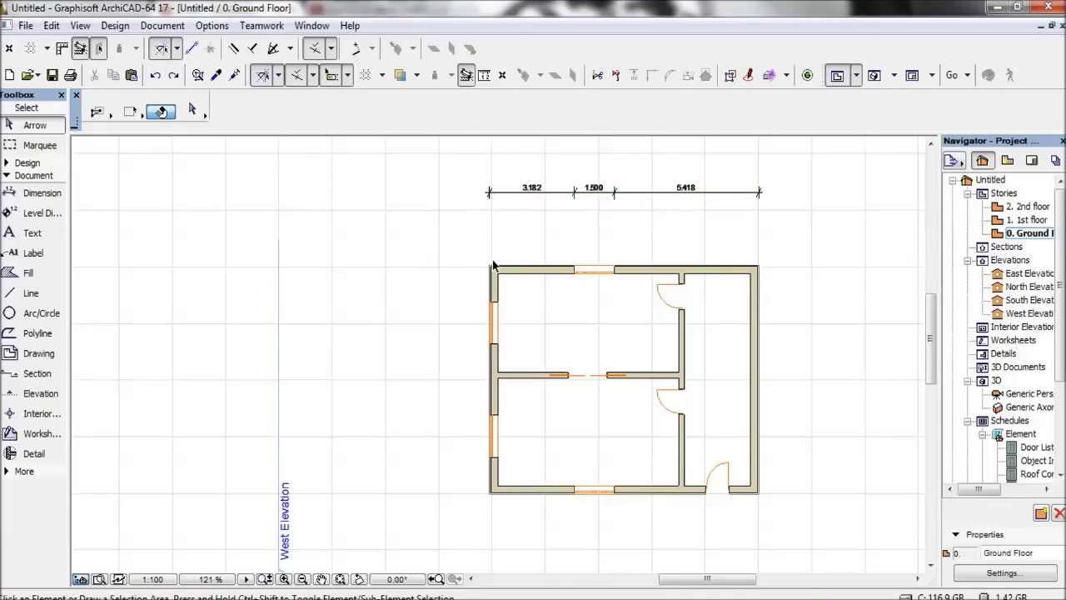
{"action": "left_click", "coordinate": [511, 191]}
{"action": "left_click", "coordinate": [511, 192]}
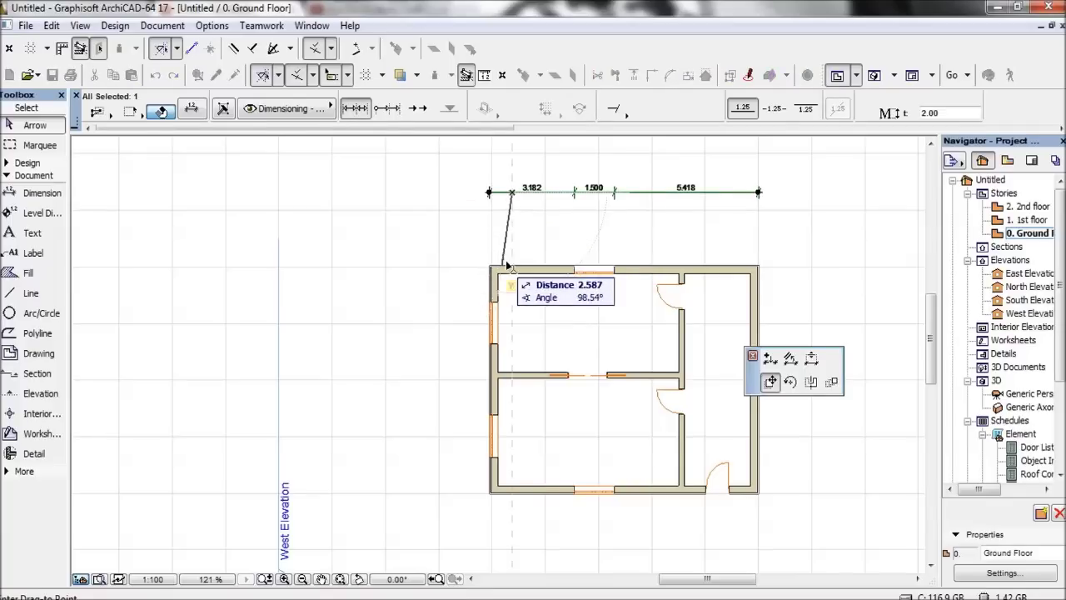
{"action": "key", "text": "Escape"}
- Draw a helper line 1 m straight up from the upper outer wall, continuing horizontally past the building's upper-left corner
{"action": "left_click", "coordinate": [31, 293]}
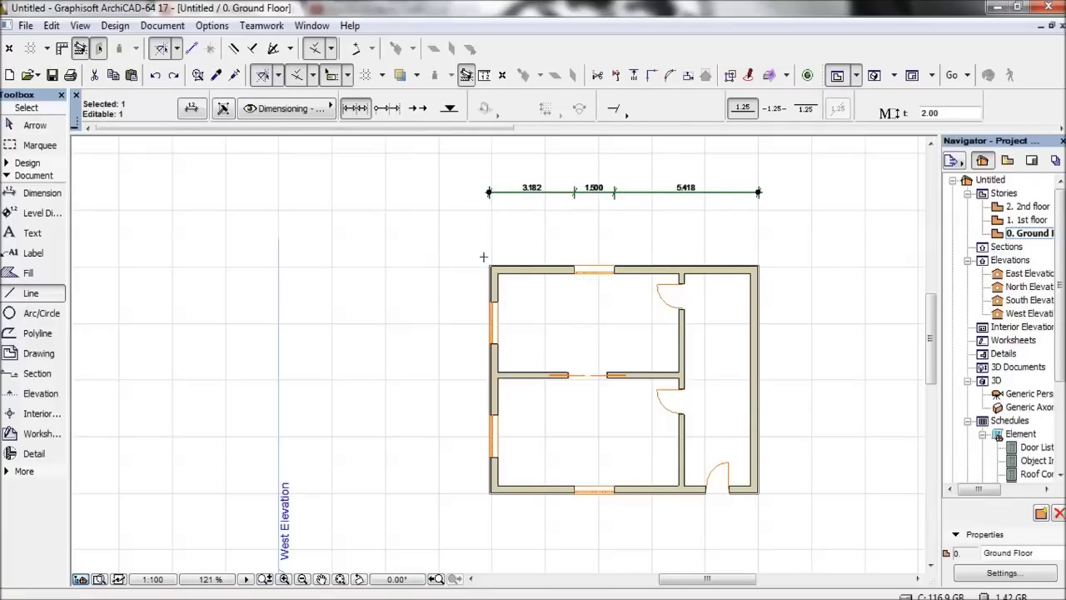
{"action": "scroll", "coordinate": [547, 266], "scroll_direction": "up", "scroll_amount": 4}
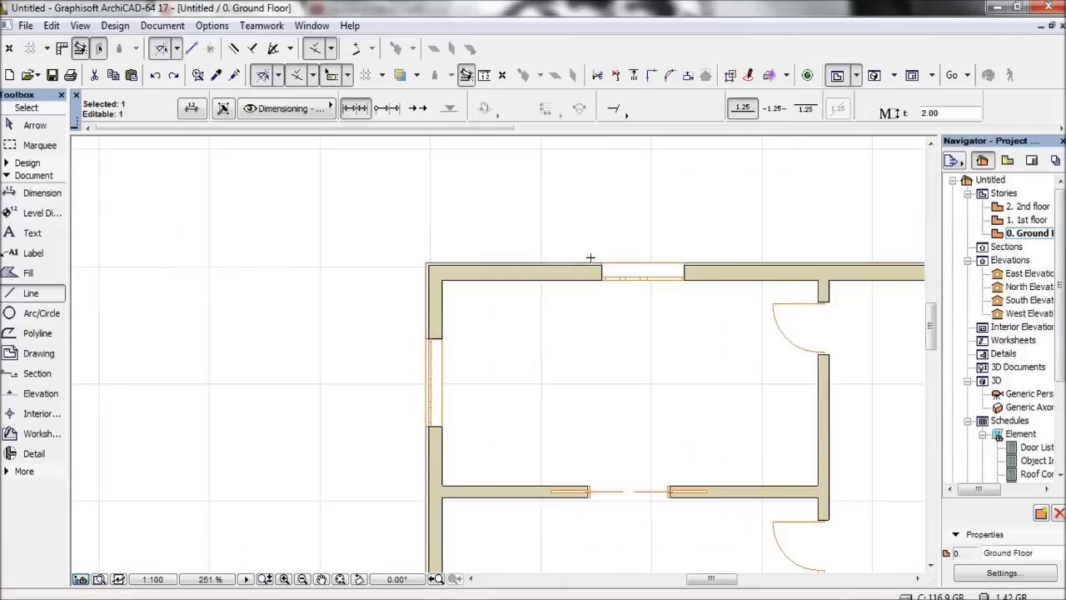
{"action": "key", "text": "Escape"}
{"action": "left_click", "coordinate": [591, 262]}
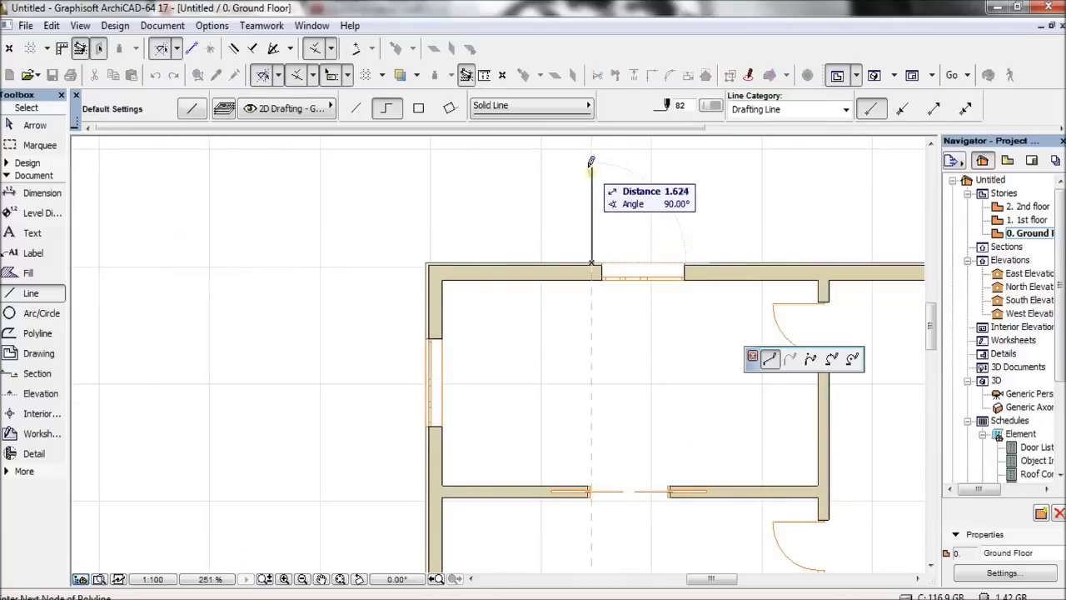
{"action": "type", "text": "1"}
{"action": "key", "text": "Return"}
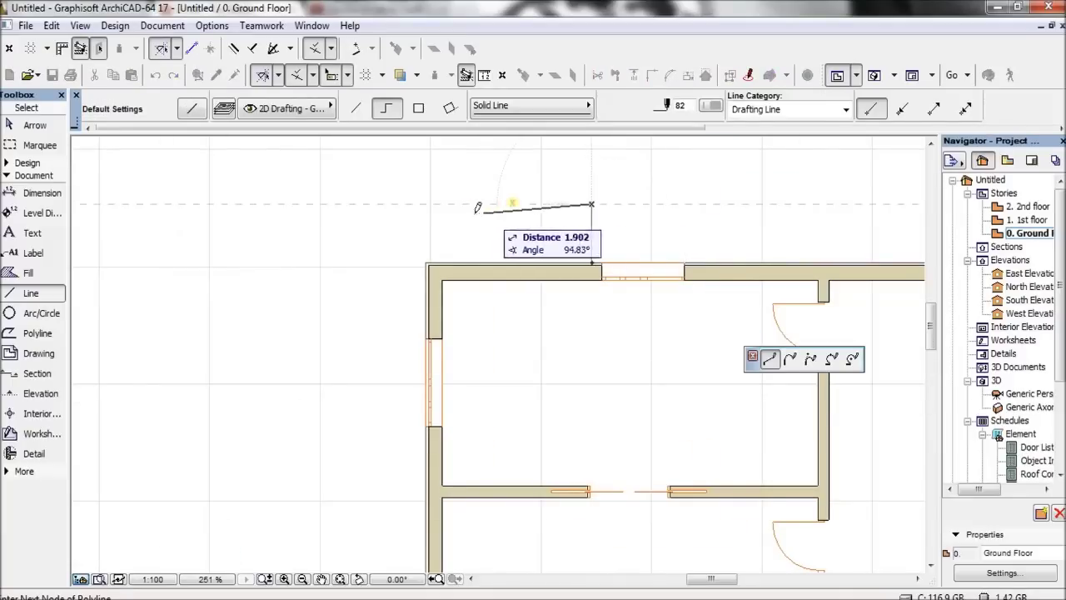
{"action": "double_click", "coordinate": [406, 203]}
- Move the whole dimension chain down onto the horizontal helper line, and delete the helper line
{"action": "scroll", "coordinate": [406, 205], "scroll_direction": "down", "scroll_amount": 4}
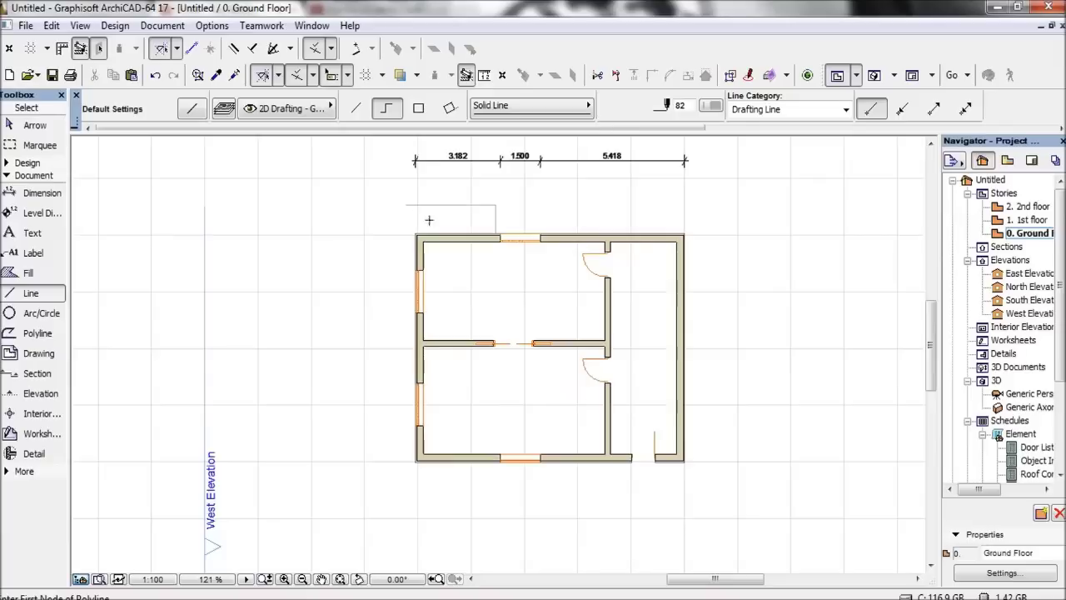
{"action": "middle_click_drag", "start_coordinate": [414, 216], "coordinate": [409, 342]}
{"action": "key", "text": "shift"}
{"action": "left_click", "coordinate": [461, 291]}
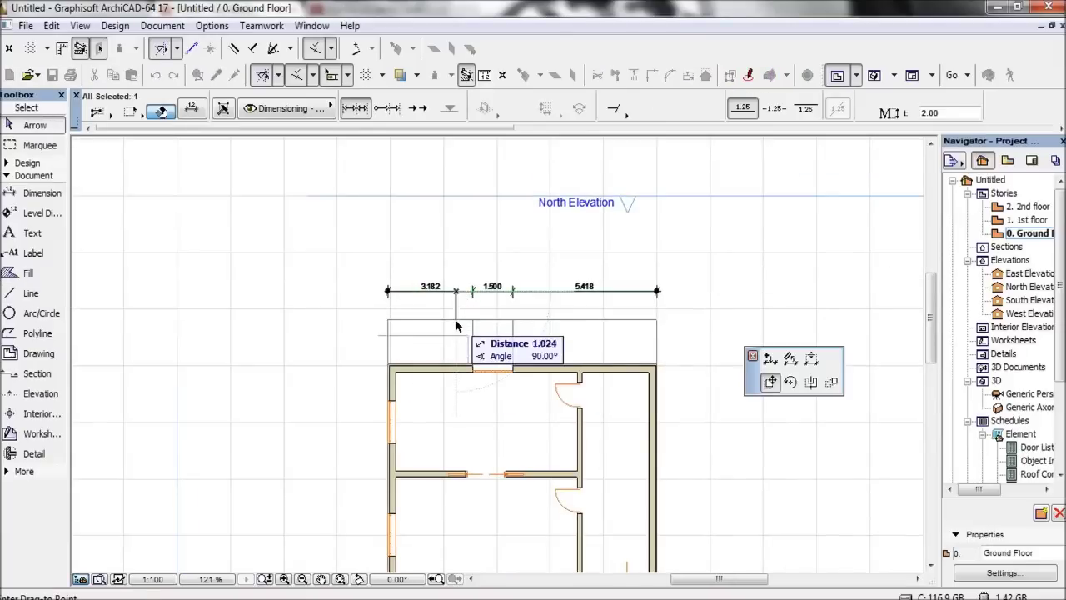
{"action": "left_click", "coordinate": [460, 337]}
{"action": "left_click", "coordinate": [371, 363]}
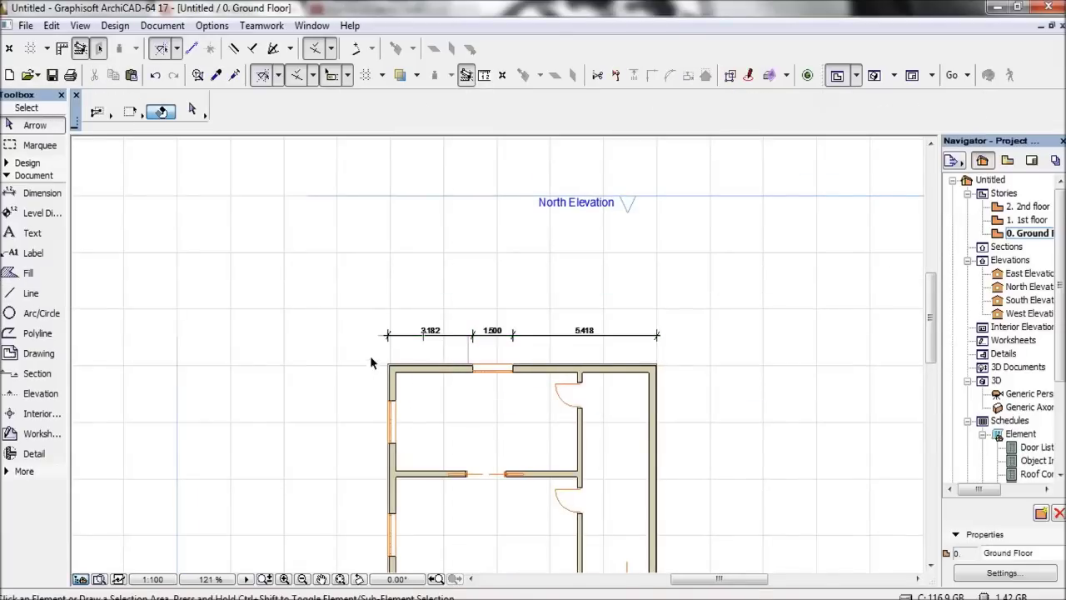
{"action": "left_click", "coordinate": [468, 355]}
{"action": "key", "text": "Delete"}
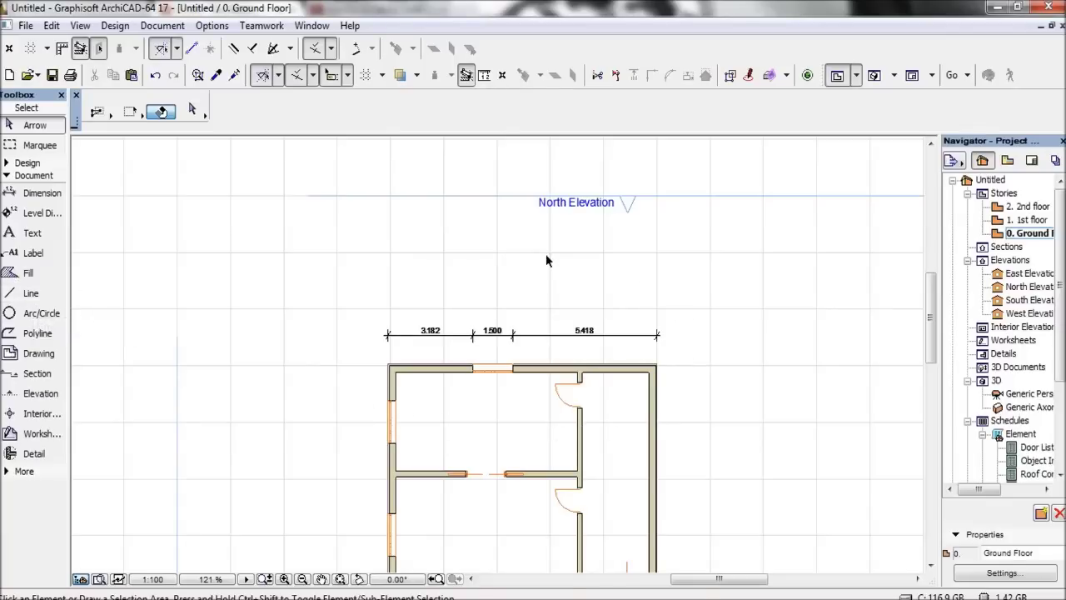
- Select only the four elevation markers around the building, leaving out the walls and the dimension chain
{"action": "scroll", "coordinate": [546, 253], "scroll_direction": "down", "scroll_amount": 5}
{"action": "left_click", "coordinate": [25, 293]}
{"action": "left_click_drag", "start_coordinate": [726, 164], "coordinate": [331, 501]}
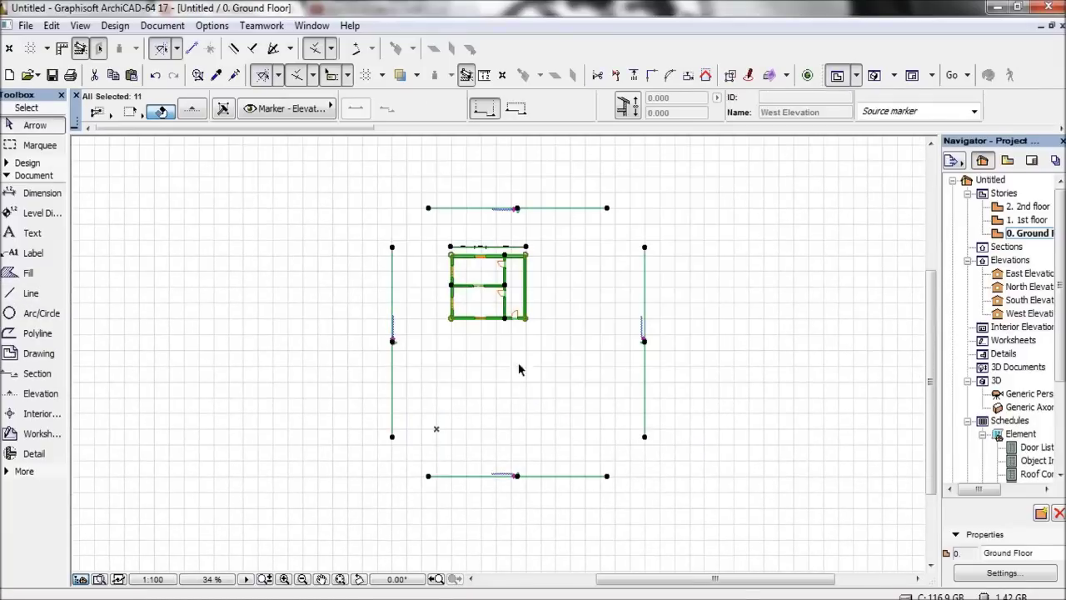
{"action": "left_click_drag", "start_coordinate": [543, 233], "coordinate": [418, 385], "text": "shift"}
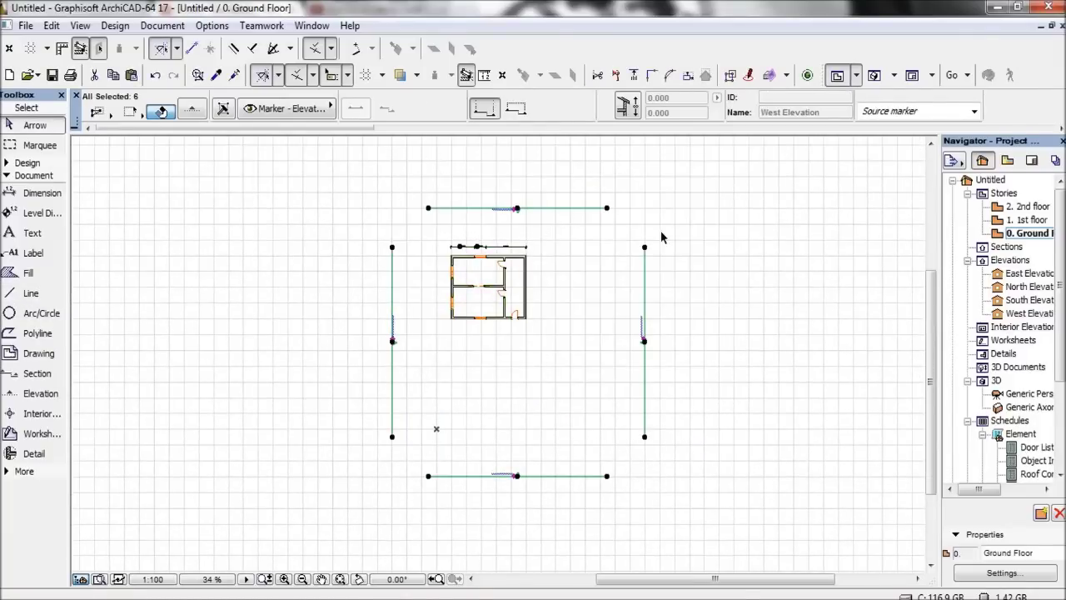
{"action": "left_click_drag", "start_coordinate": [547, 232], "coordinate": [450, 249], "text": "shift"}
{"action": "scroll", "coordinate": [480, 249], "scroll_direction": "up", "scroll_amount": 3}
{"action": "left_click", "coordinate": [529, 248], "text": "shift"}
{"action": "scroll", "coordinate": [558, 325], "scroll_direction": "down", "scroll_amount": 5}
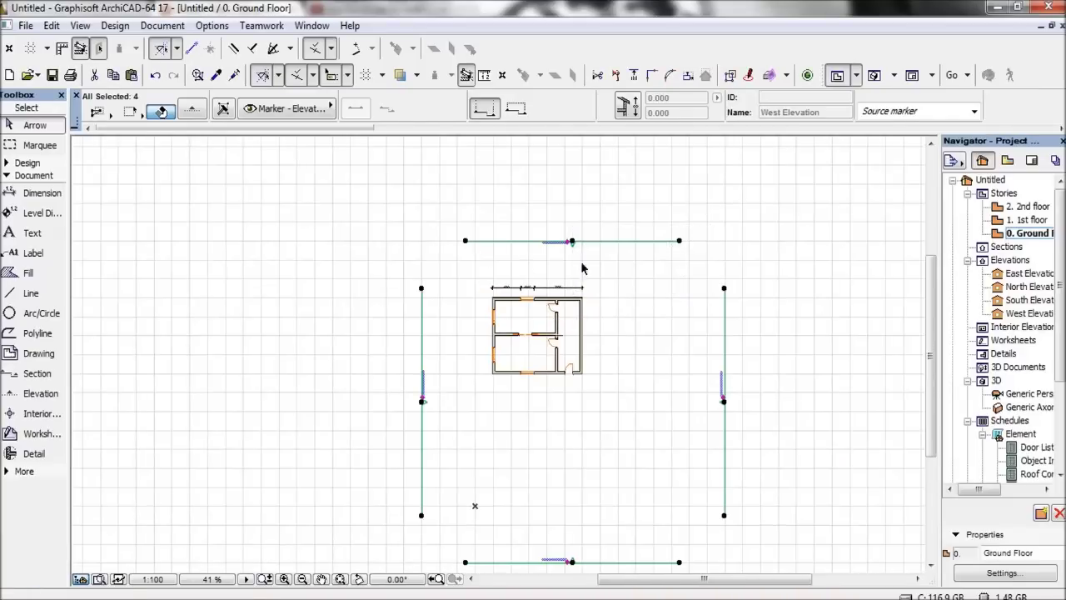
- Examine the West Elevation marker up close, and clear the selection of elevation markers
{"action": "scroll", "coordinate": [431, 327], "scroll_direction": "up", "scroll_amount": 6}
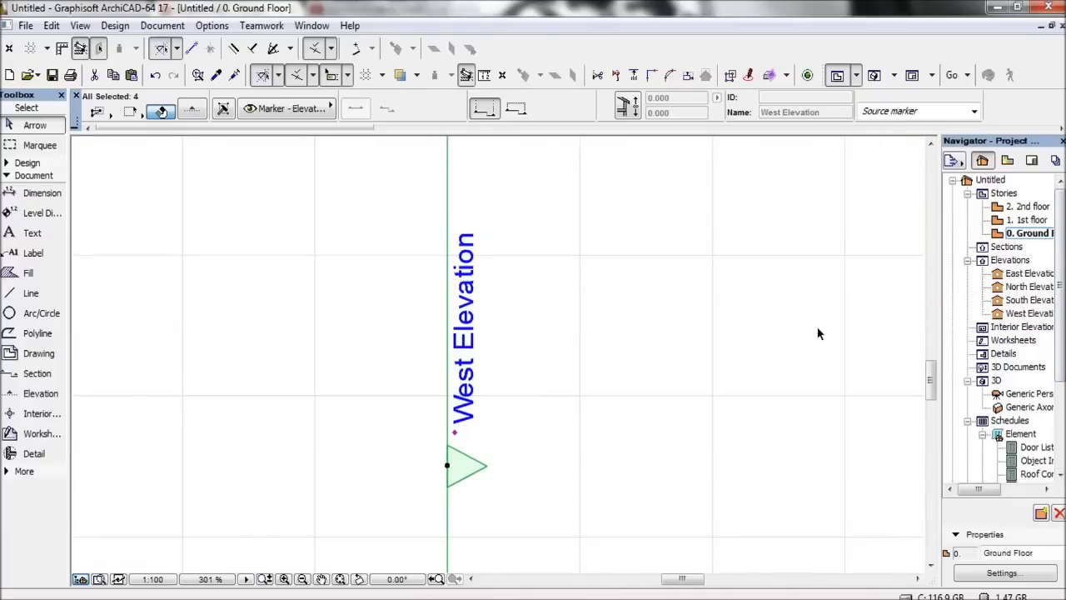
{"action": "scroll", "coordinate": [818, 329], "scroll_direction": "down", "scroll_amount": 1, "text": "alt"}
{"action": "scroll", "coordinate": [808, 356], "scroll_direction": "down", "scroll_amount": 8}
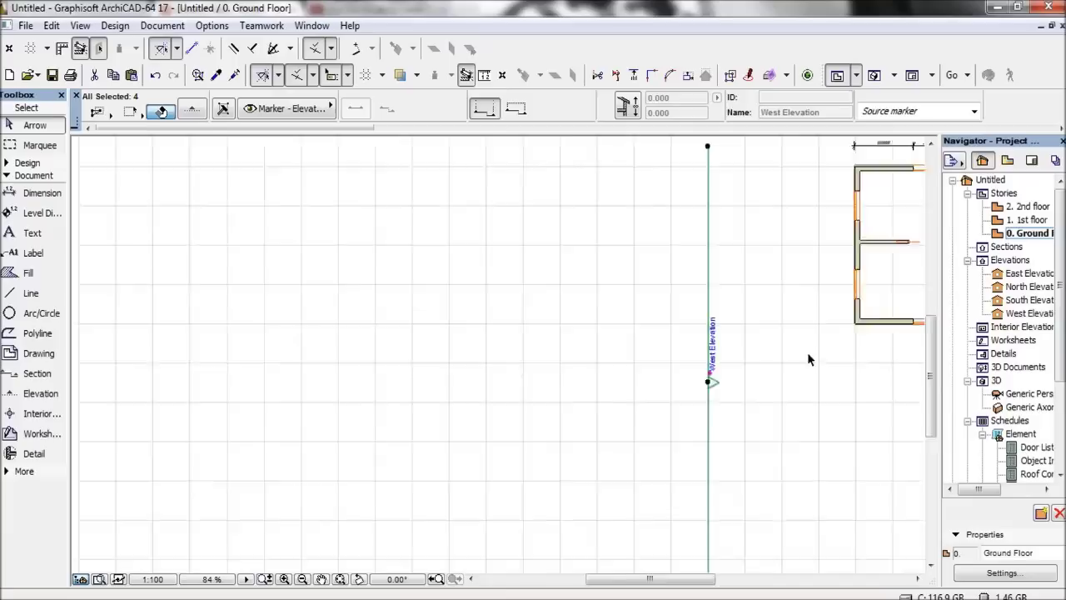
{"action": "middle_click_drag", "start_coordinate": [824, 397], "coordinate": [423, 376]}
{"action": "left_click", "coordinate": [471, 366]}
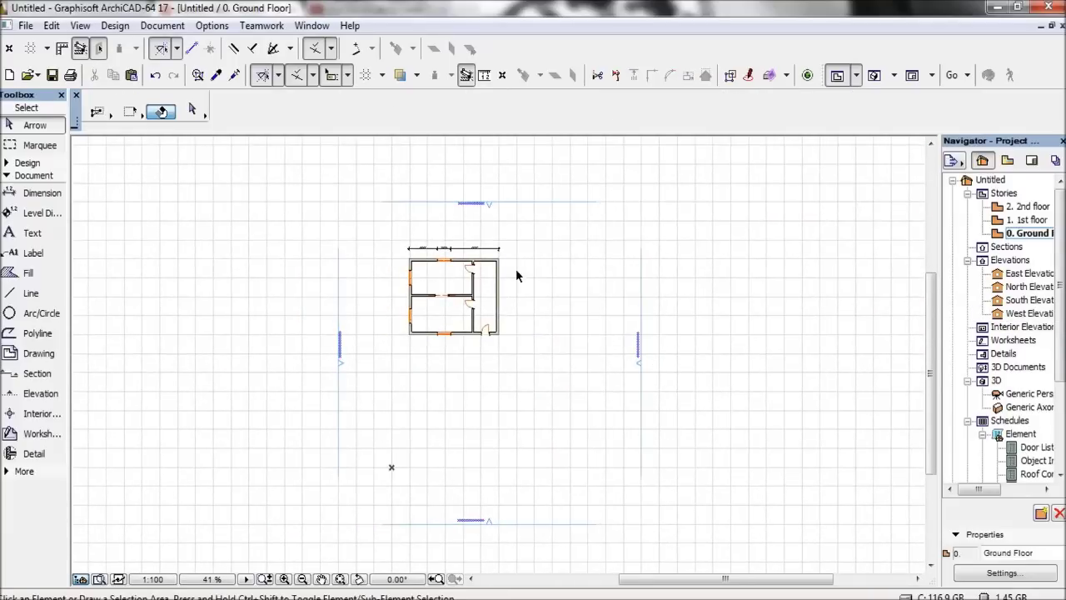
- Place a horizontal elevation line below the building, looking up toward the plan
{"action": "left_click", "coordinate": [34, 393]}
{"action": "left_click", "coordinate": [387, 380]}
{"action": "left_click", "coordinate": [574, 379]}
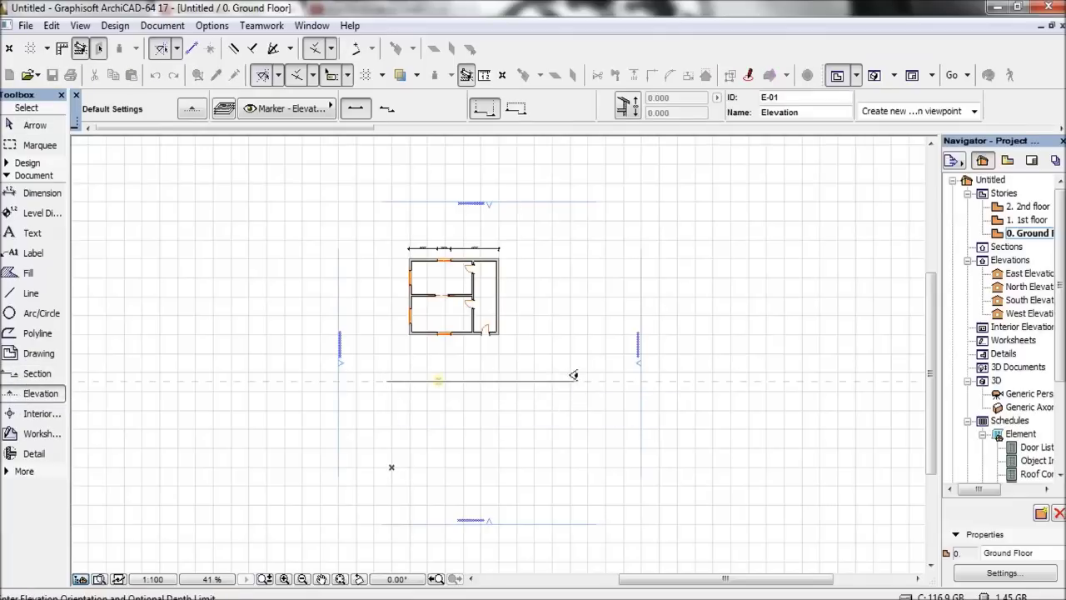
{"action": "left_click", "coordinate": [542, 366]}
{"action": "scroll", "coordinate": [512, 399], "scroll_direction": "up", "scroll_amount": 5}
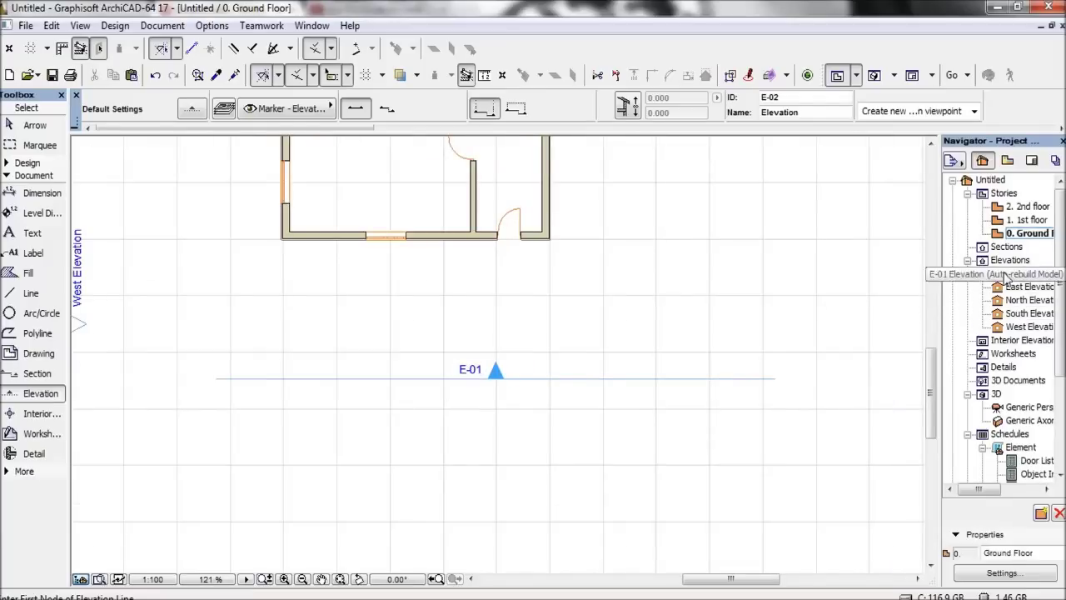
- Delete the E-01 elevation marker below the building together with its viewpoint
{"action": "key", "text": "shift"}
{"action": "left_click", "coordinate": [495, 378]}
{"action": "key", "text": "Delete"}
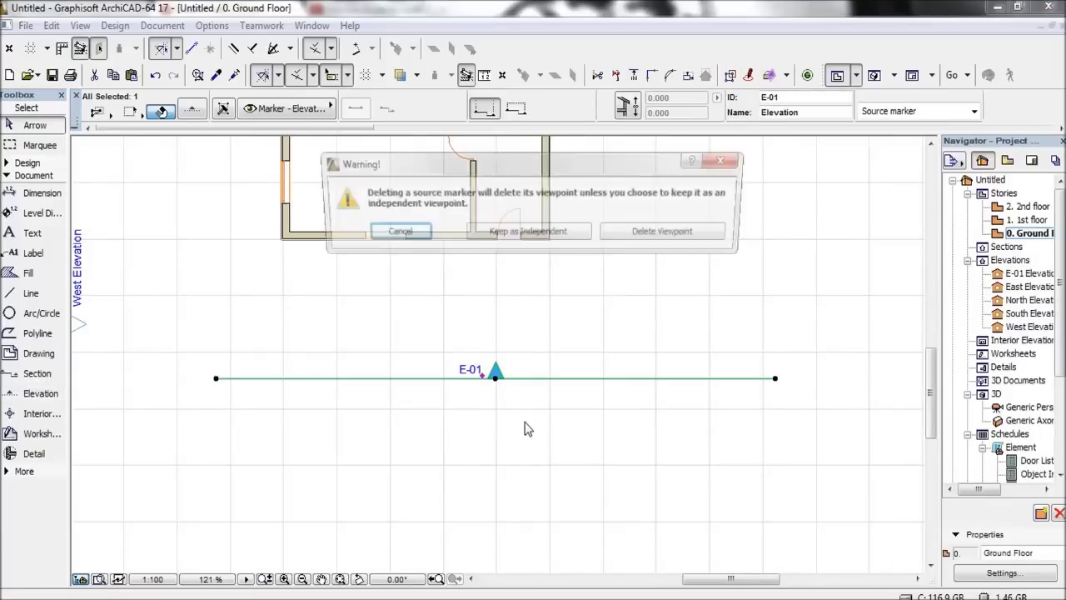
{"action": "left_click", "coordinate": [680, 241]}
{"action": "left_click", "coordinate": [650, 283]}
- Draw a horizontal section with ID A across the upper room and corridor, extending past both outer walls and looking toward the lower wall
{"action": "scroll", "coordinate": [557, 333], "scroll_direction": "down", "scroll_amount": 5}
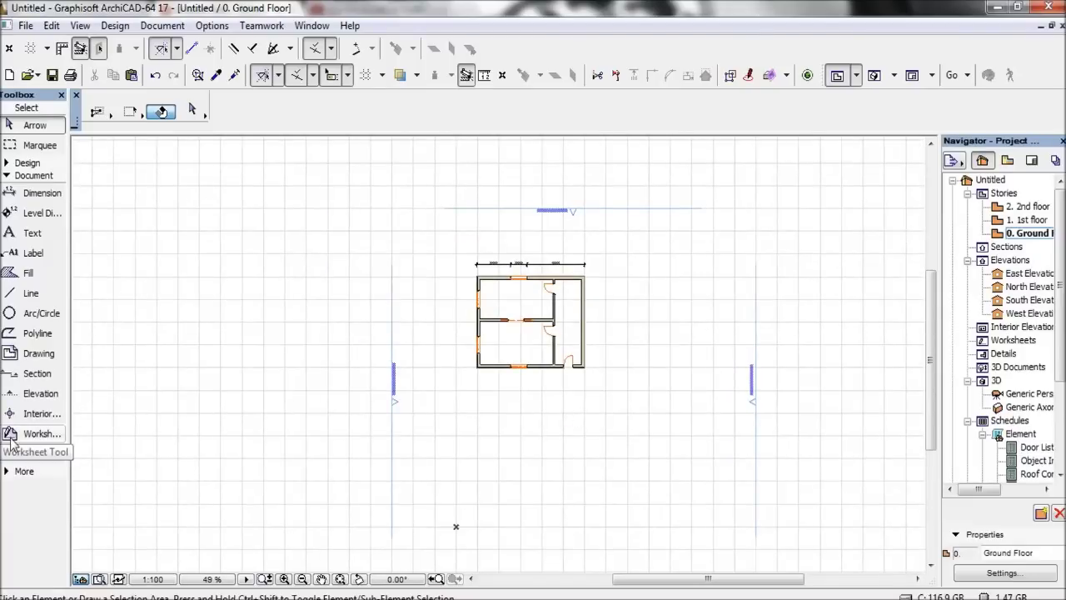
{"action": "left_click", "coordinate": [33, 373]}
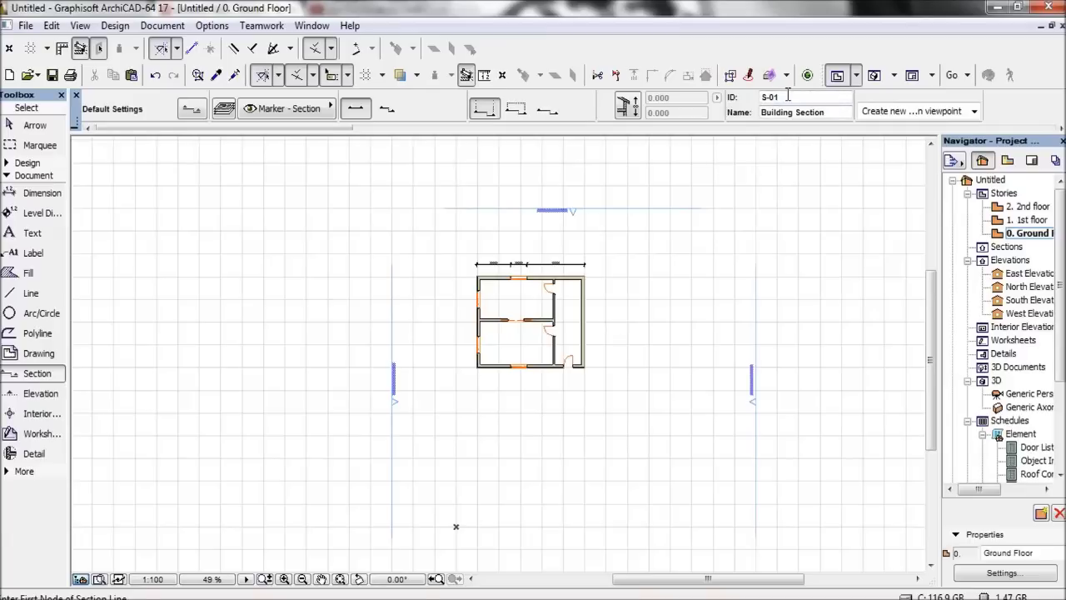
{"action": "type", "text": "a"}
{"action": "type", "text": "A"}
{"action": "scroll", "coordinate": [458, 338], "scroll_direction": "up", "scroll_amount": 5}
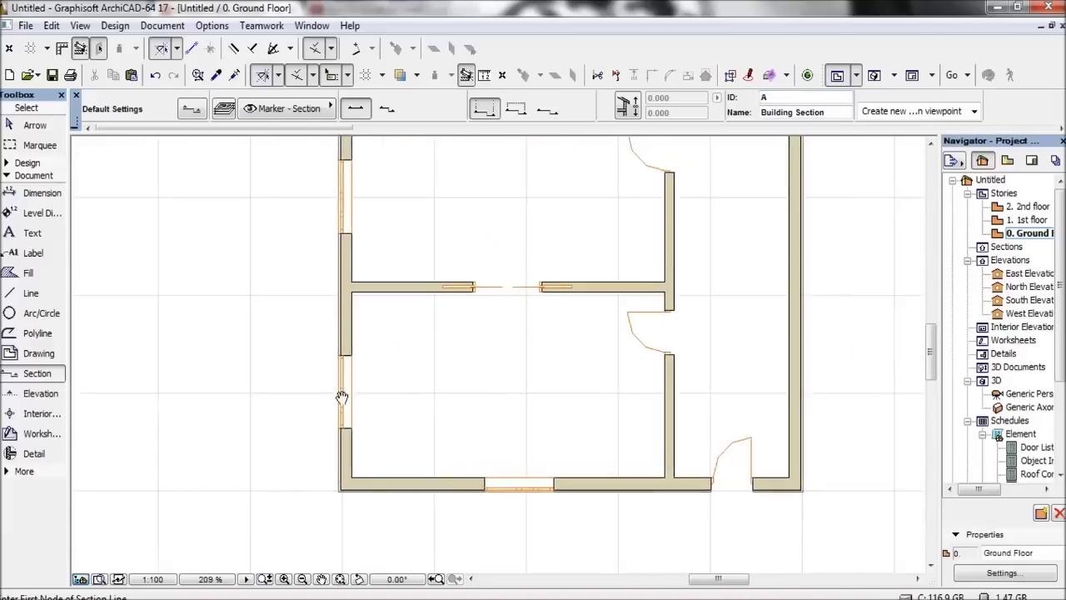
{"action": "left_click", "coordinate": [271, 259]}
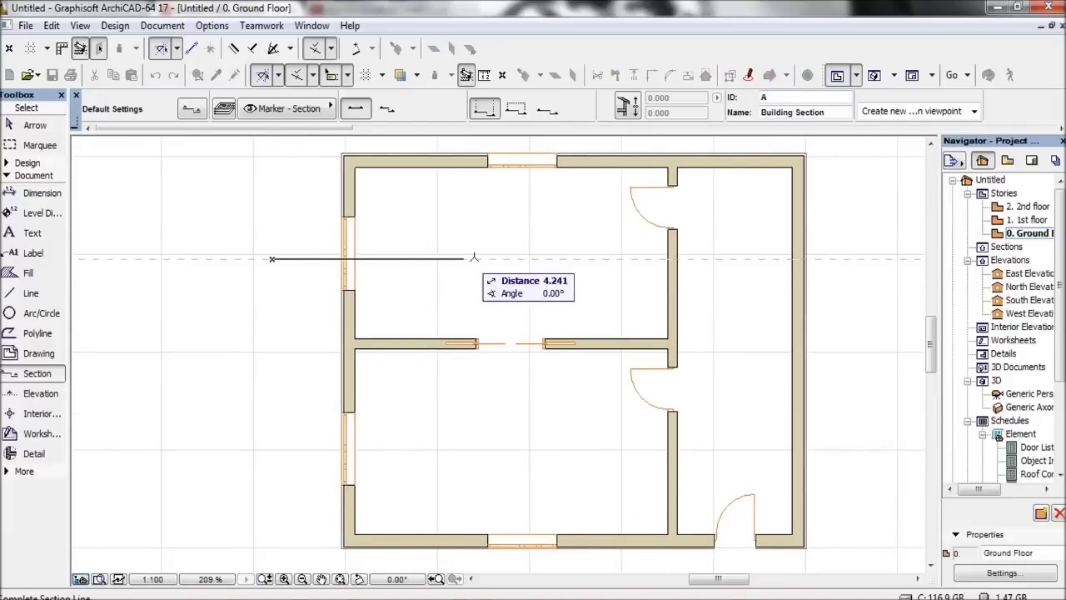
{"action": "left_click", "coordinate": [883, 259]}
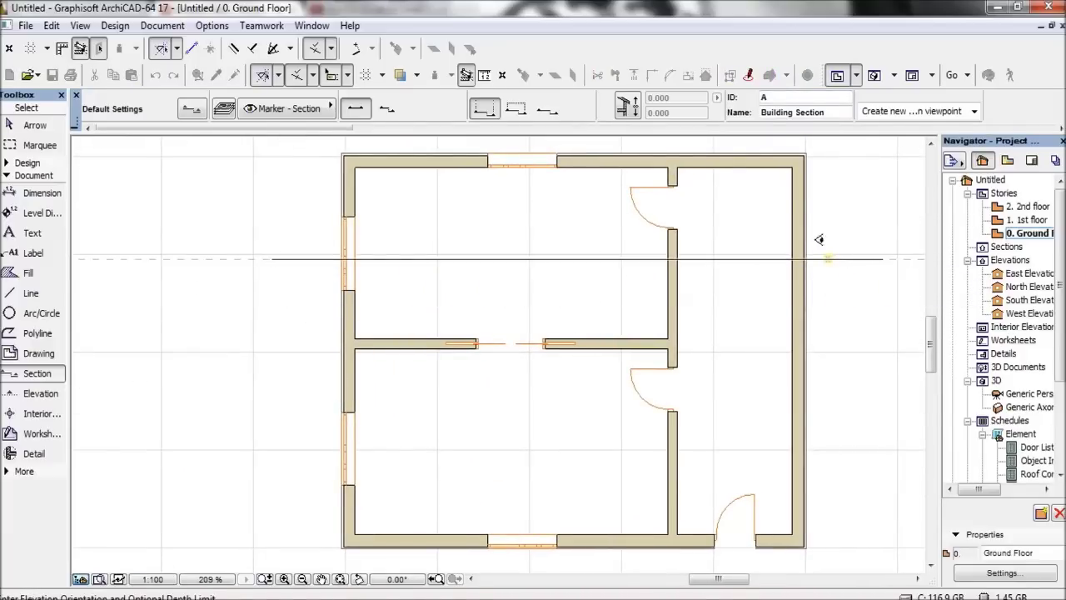
{"action": "scroll", "coordinate": [739, 429], "scroll_direction": "down", "scroll_amount": 2}
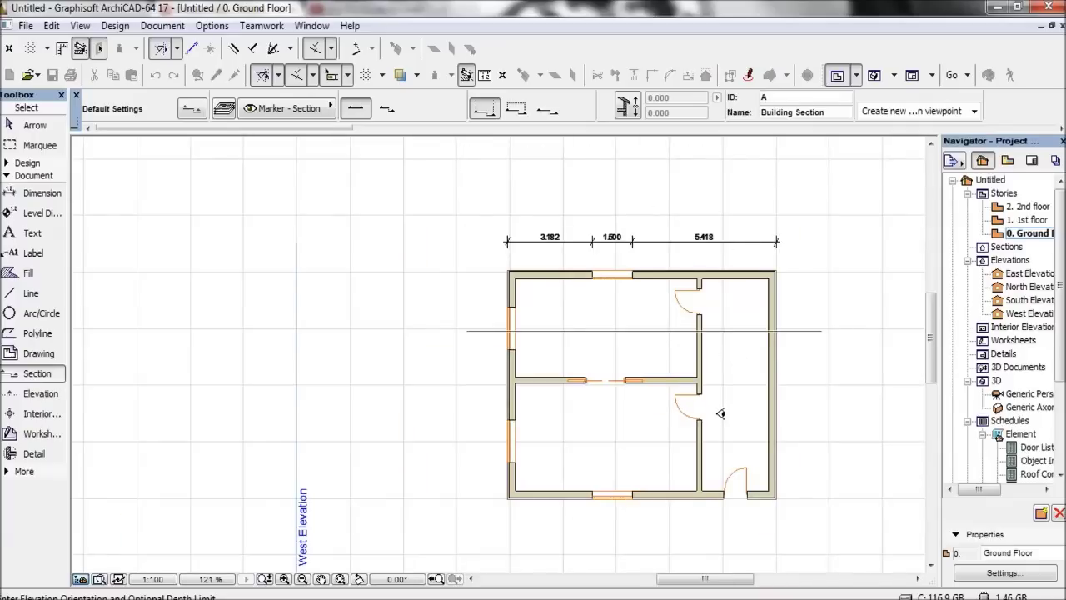
{"action": "left_click", "coordinate": [718, 419]}
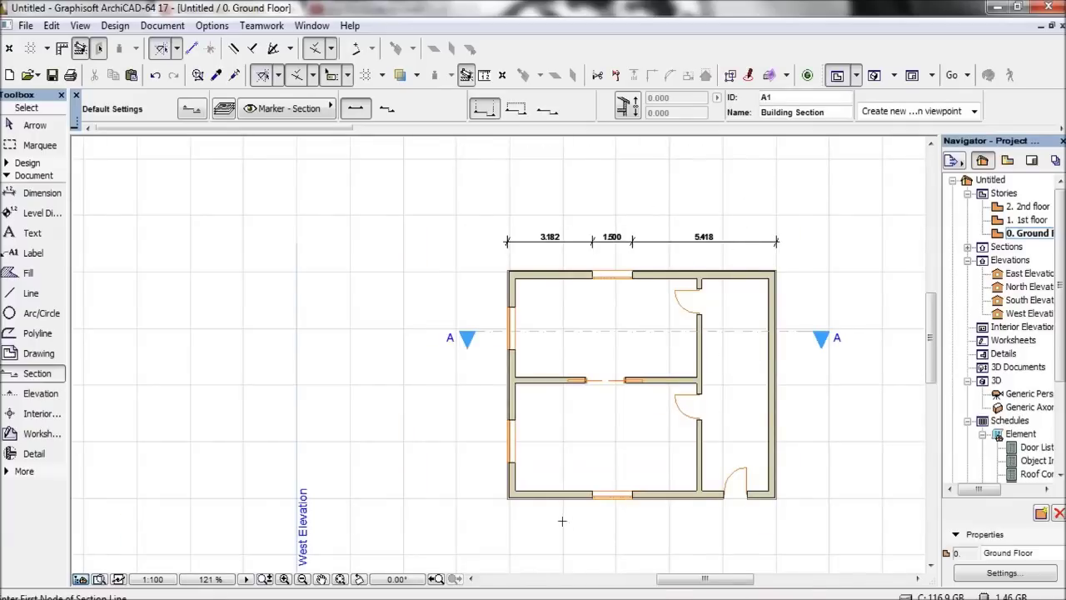
{"action": "key", "text": "Escape"}
- Break section line A between the upper window and the partition, shifting its left part slightly downward
{"action": "left_click", "coordinate": [729, 334]}
{"action": "left_click", "coordinate": [644, 332]}
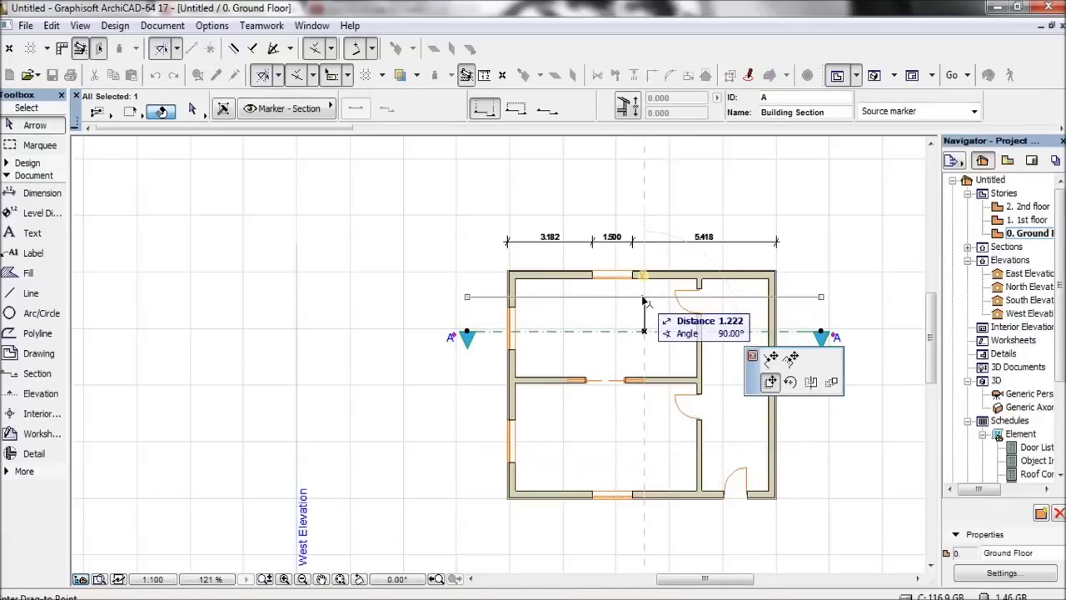
{"action": "left_click", "coordinate": [770, 356]}
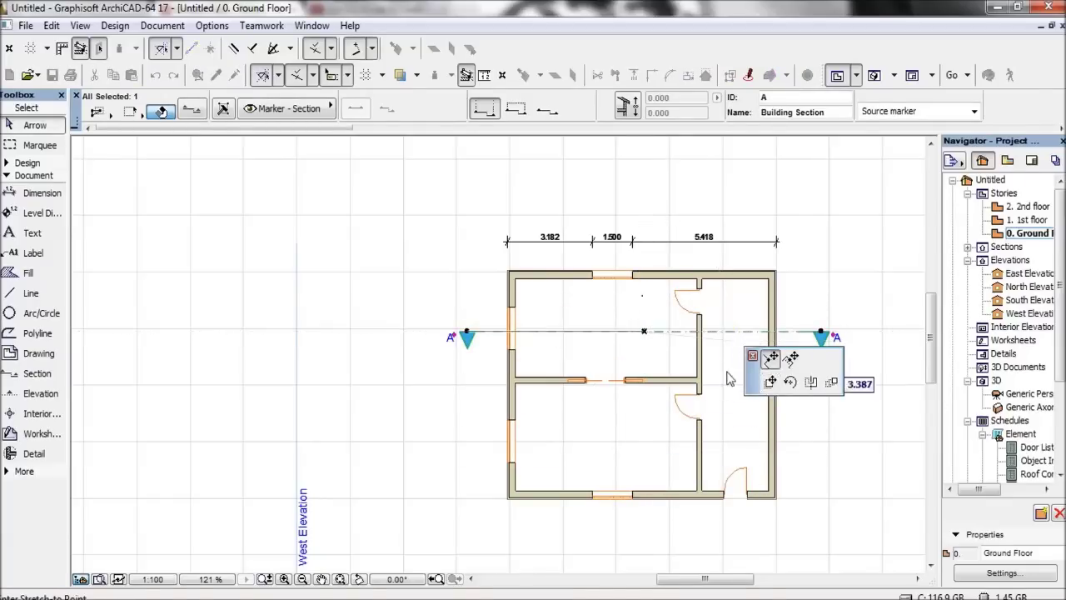
{"action": "left_click", "coordinate": [643, 334]}
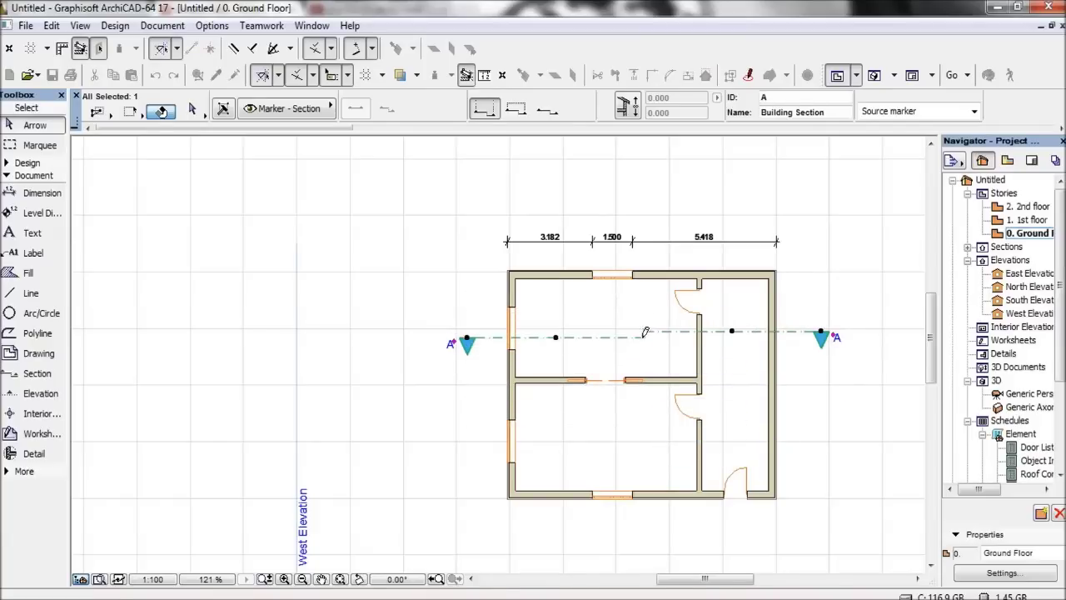
- Shift the right segment of section line A upward so that it cuts through the upper room's door
{"action": "left_click", "coordinate": [732, 334]}
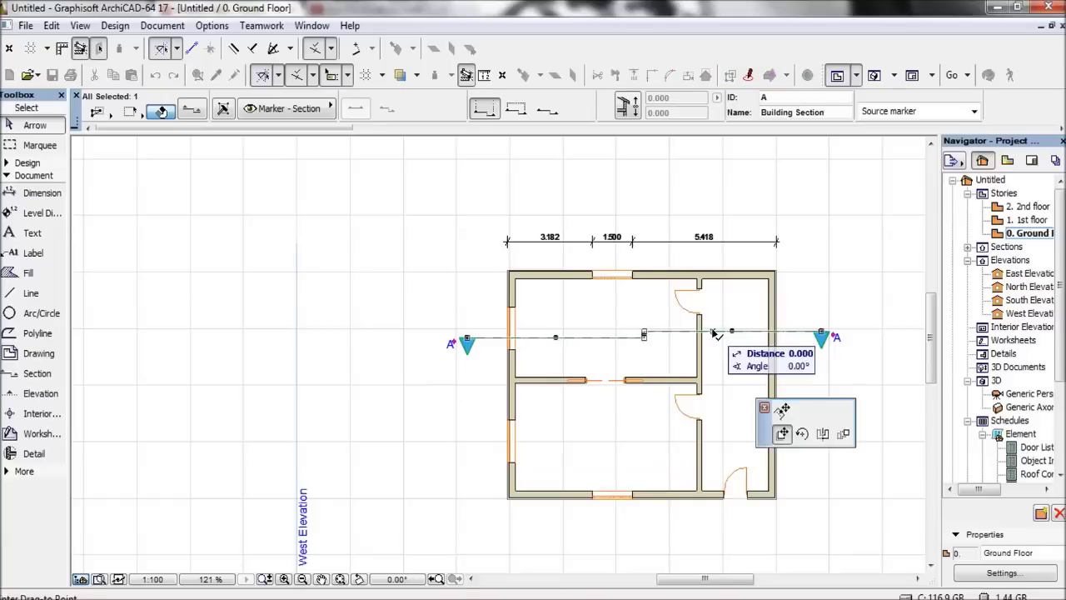
{"action": "left_click", "coordinate": [771, 360]}
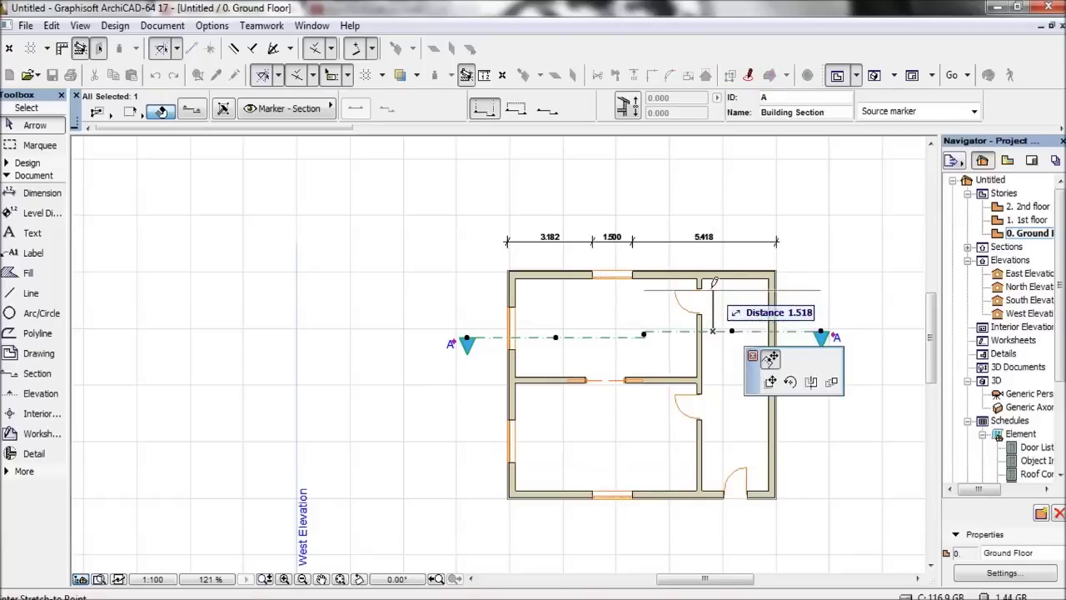
{"action": "left_click", "coordinate": [714, 304]}
{"action": "left_click", "coordinate": [674, 489]}
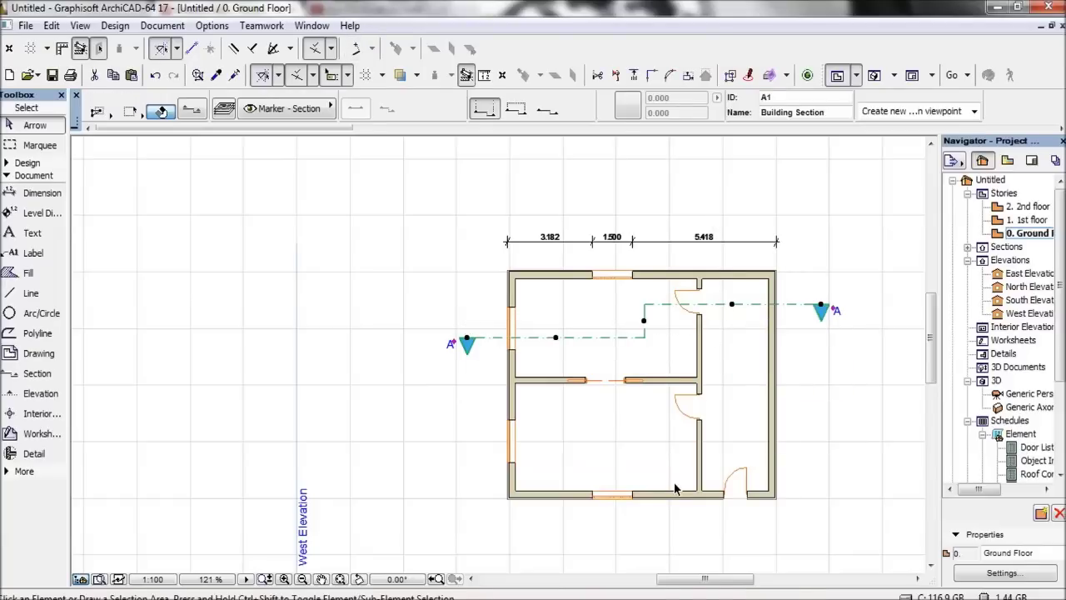
{"action": "left_click", "coordinate": [675, 488]}
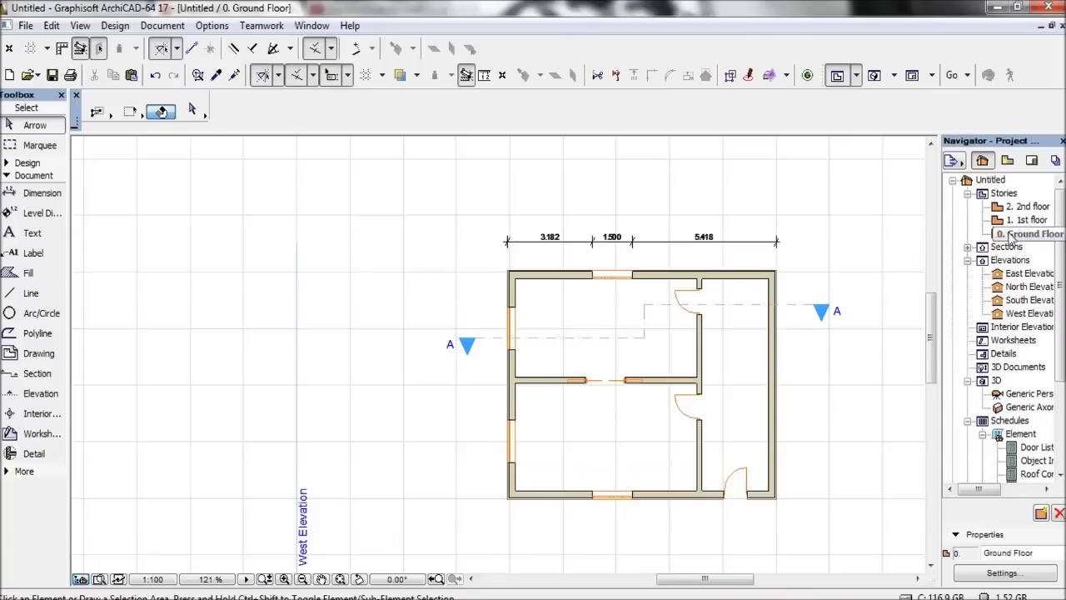
- Open the A Building Section view and examine the cut walls, doors and story levels
{"action": "left_click", "coordinate": [967, 246]}
{"action": "left_click", "coordinate": [1026, 259]}
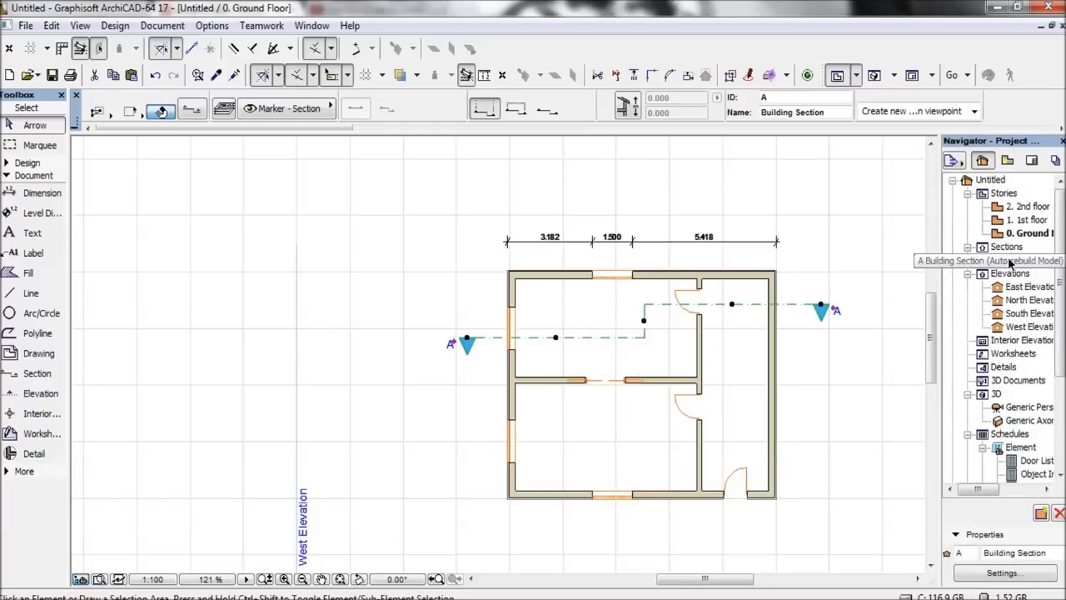
{"action": "double_click", "coordinate": [995, 261]}
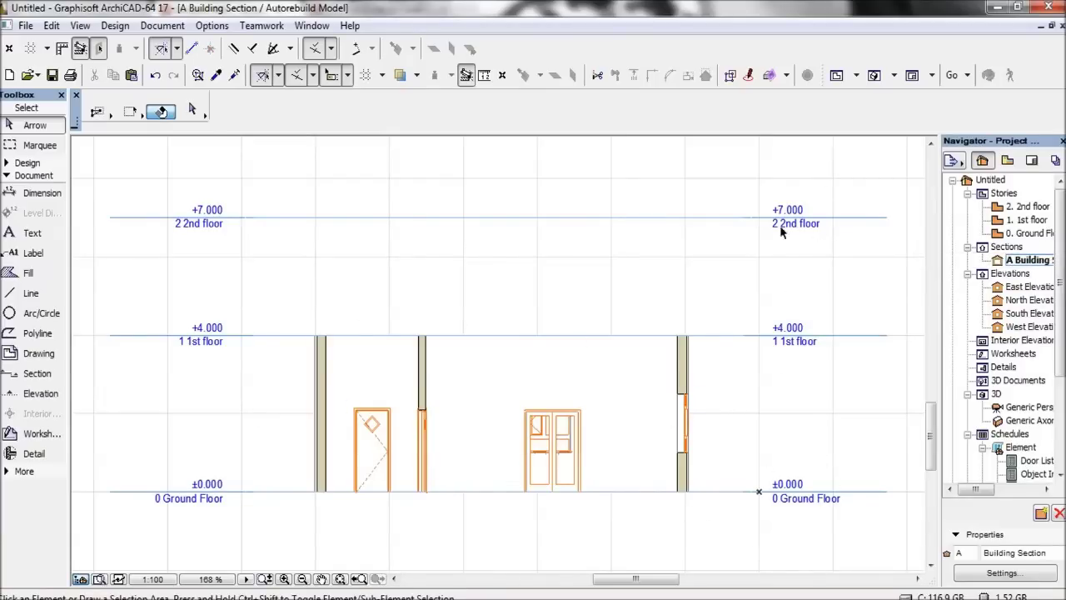
{"action": "scroll", "coordinate": [691, 358], "scroll_direction": "down", "scroll_amount": 2}
{"action": "middle_click_drag", "start_coordinate": [601, 391], "coordinate": [682, 369]}
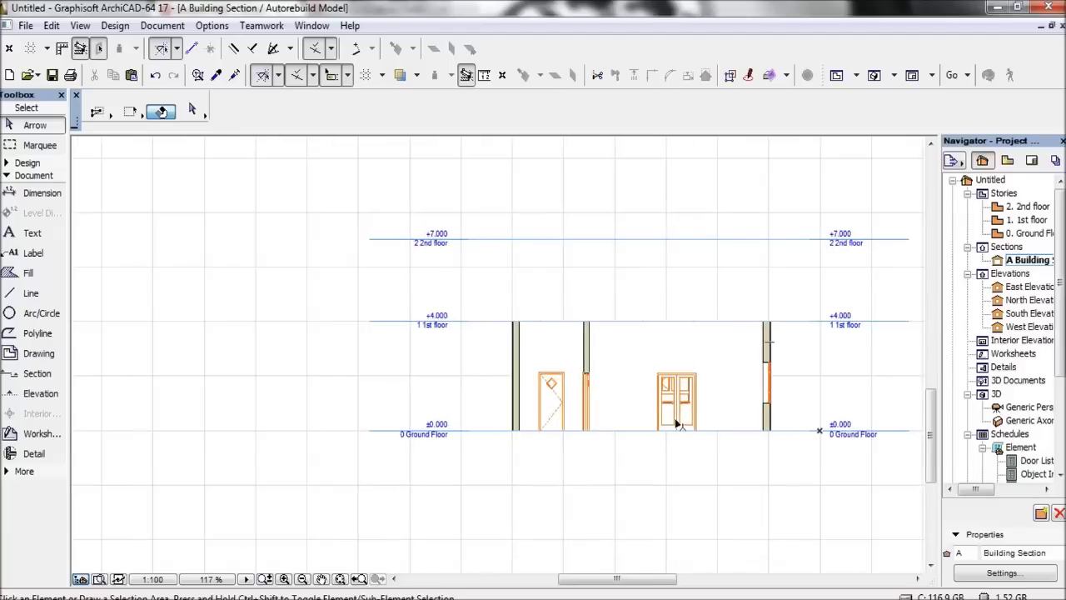
- On the ground floor plan, set the slab defaults to the Generic Slab/Roof composite with the reference plane at the top
{"action": "scroll", "coordinate": [654, 441], "scroll_direction": "up", "scroll_amount": 2}
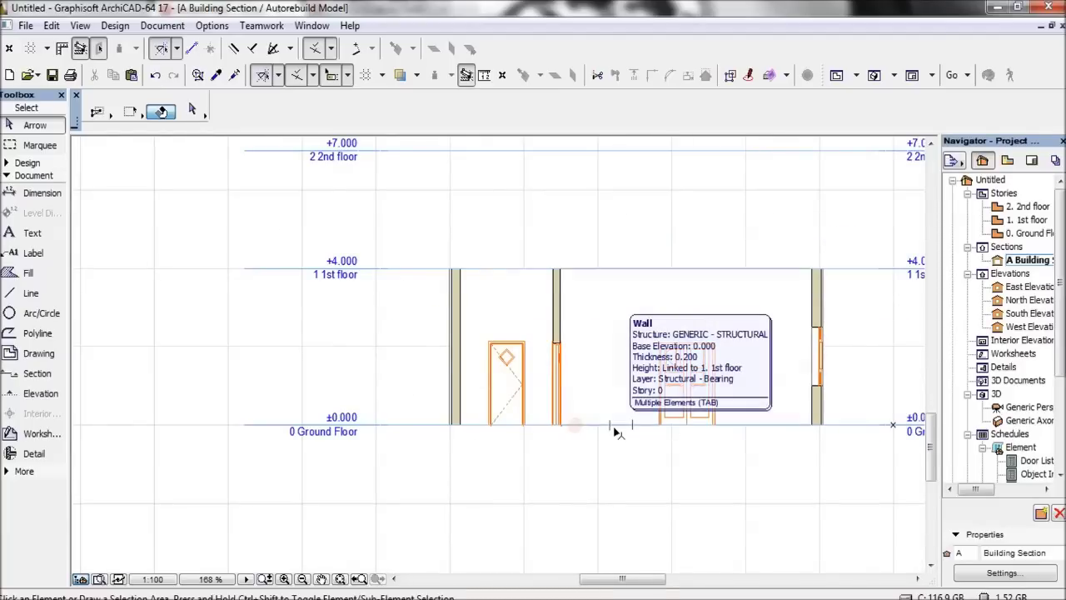
{"action": "key", "text": "F2"}
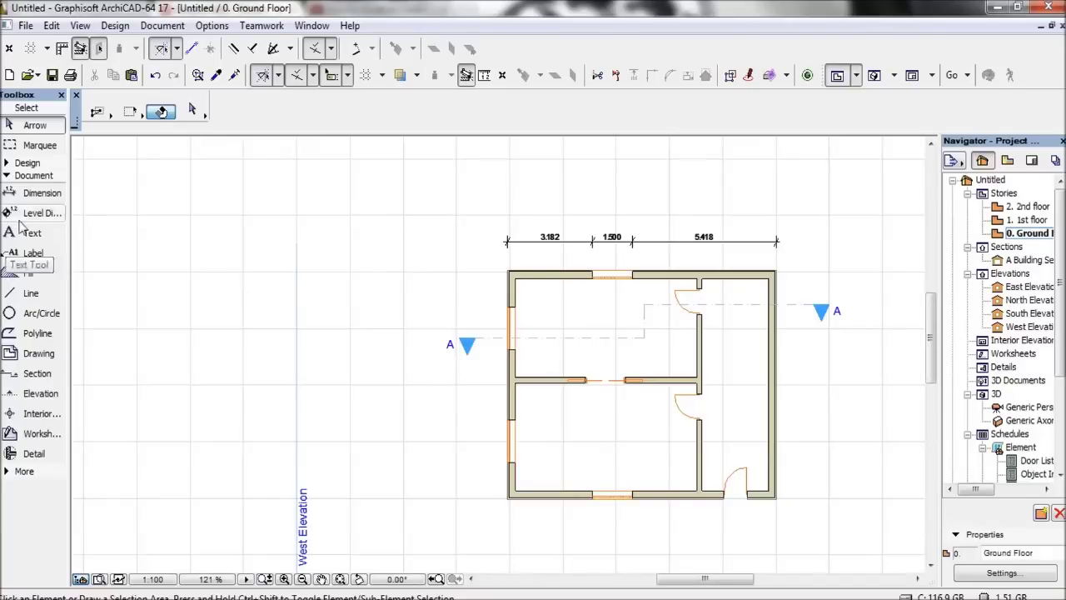
{"action": "left_click", "coordinate": [32, 163]}
{"action": "left_click", "coordinate": [33, 280]}
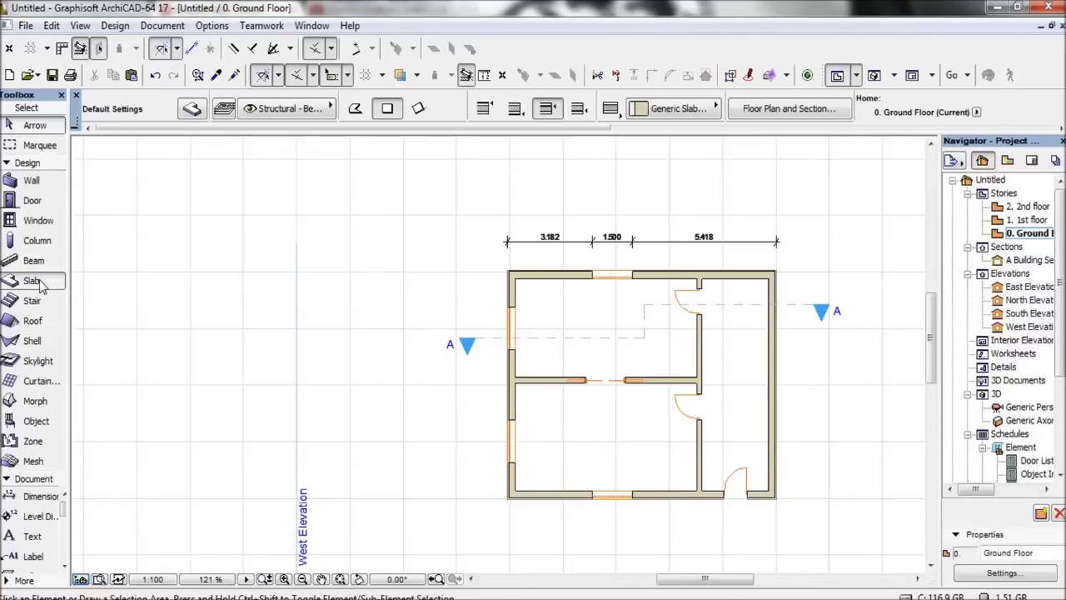
{"action": "left_click", "coordinate": [191, 110]}
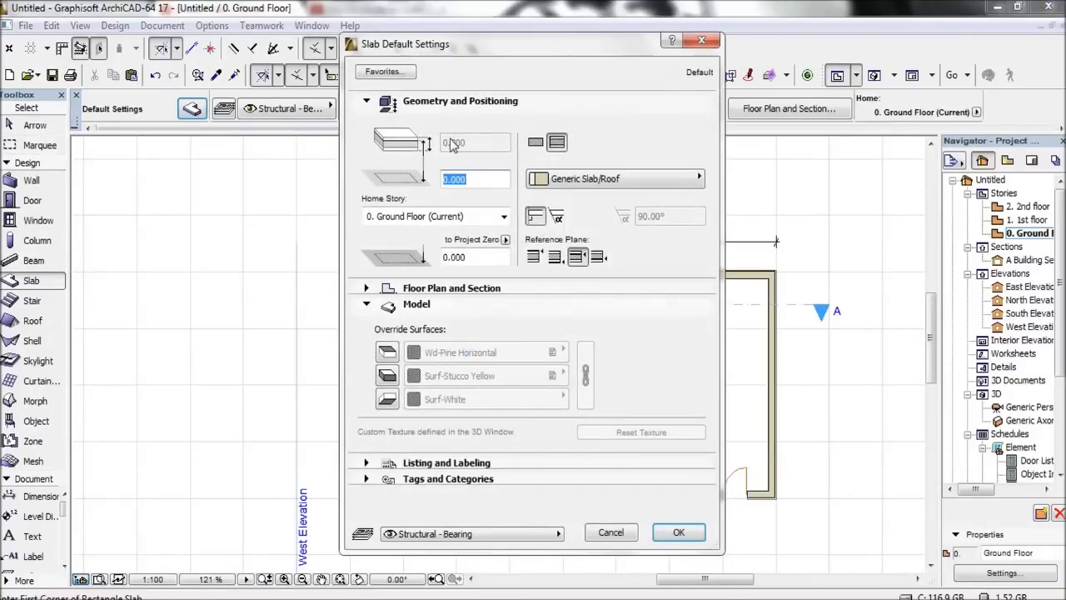
{"action": "left_click", "coordinate": [535, 143]}
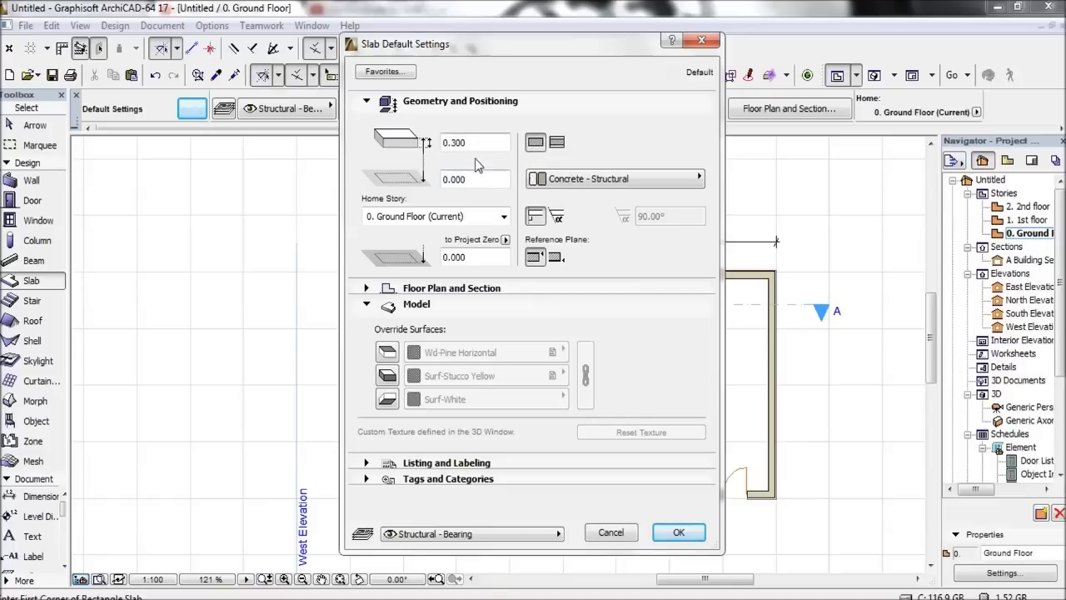
{"action": "left_click", "coordinate": [556, 142]}
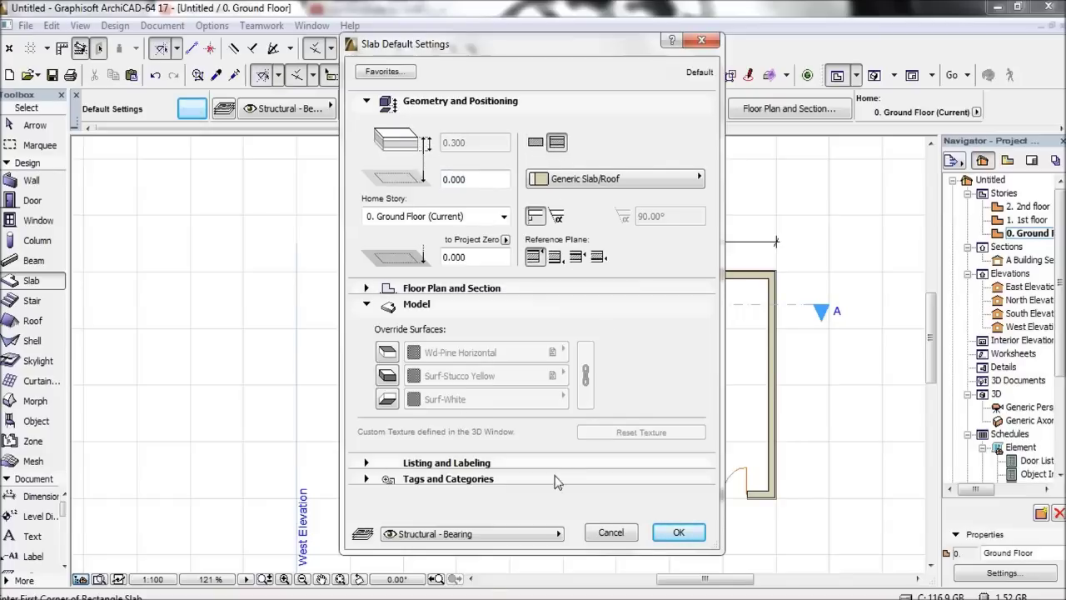
{"action": "left_click", "coordinate": [679, 532]}
- Draw a rectangular slab spanning the whole building between two diagonally opposite outer wall corners on the ground floor
{"action": "scroll", "coordinate": [508, 268], "scroll_direction": "up", "scroll_amount": 8}
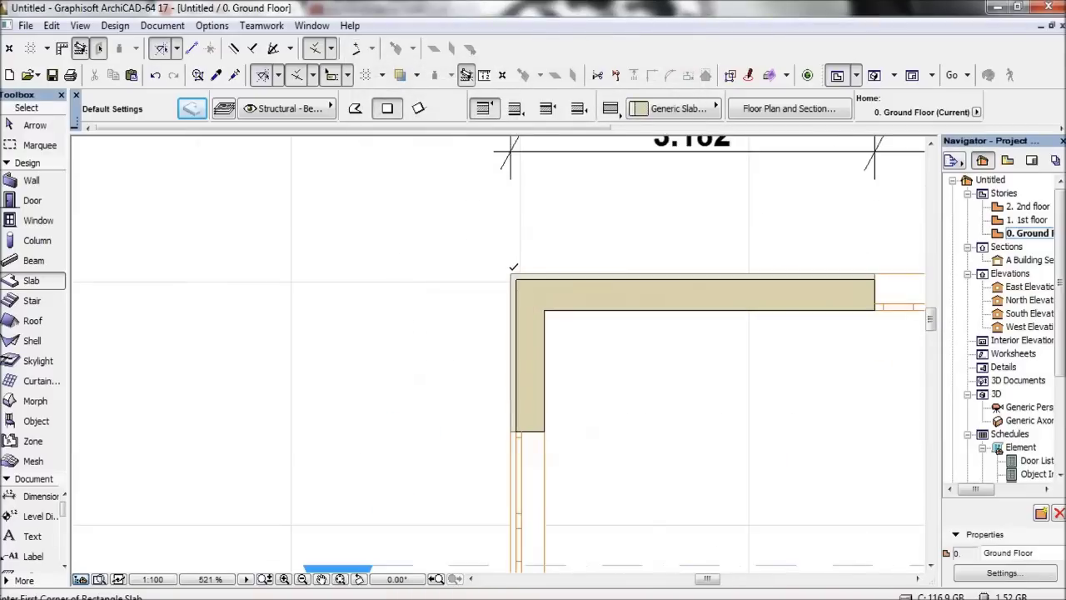
{"action": "left_click", "coordinate": [512, 270]}
{"action": "scroll", "coordinate": [675, 459], "scroll_direction": "down", "scroll_amount": 3}
{"action": "middle_click_drag", "start_coordinate": [596, 371], "coordinate": [351, 138]}
{"action": "scroll", "coordinate": [769, 445], "scroll_direction": "down", "scroll_amount": 3}
{"action": "middle_click_drag", "start_coordinate": [684, 381], "coordinate": [369, 93]}
{"action": "scroll", "coordinate": [609, 296], "scroll_direction": "up", "scroll_amount": 3}
{"action": "scroll", "coordinate": [595, 283], "scroll_direction": "up", "scroll_amount": 2}
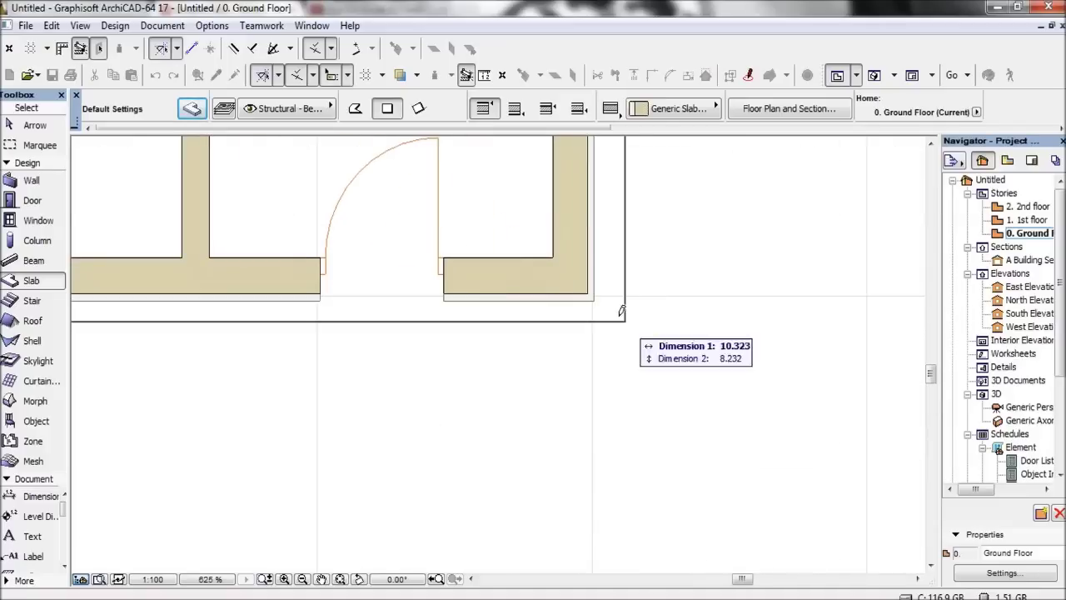
{"action": "left_click", "coordinate": [594, 297]}
{"action": "scroll", "coordinate": [596, 299], "scroll_direction": "down", "scroll_amount": 4}
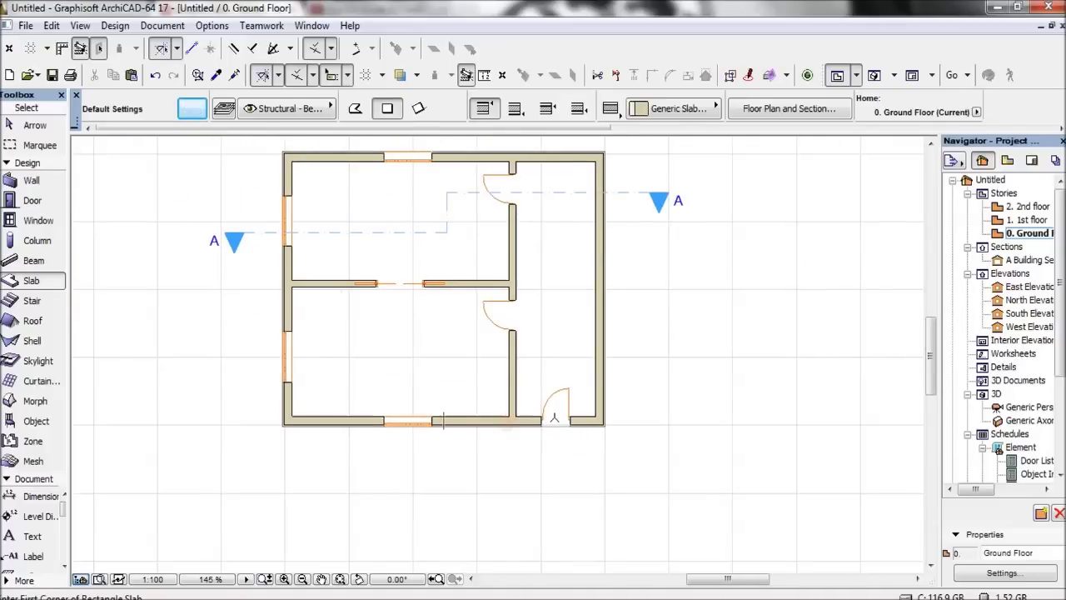
- Fly around the building in the 3D perspective to examine the ground floor slab and the rooms from outside and above
{"action": "key", "text": "F3"}
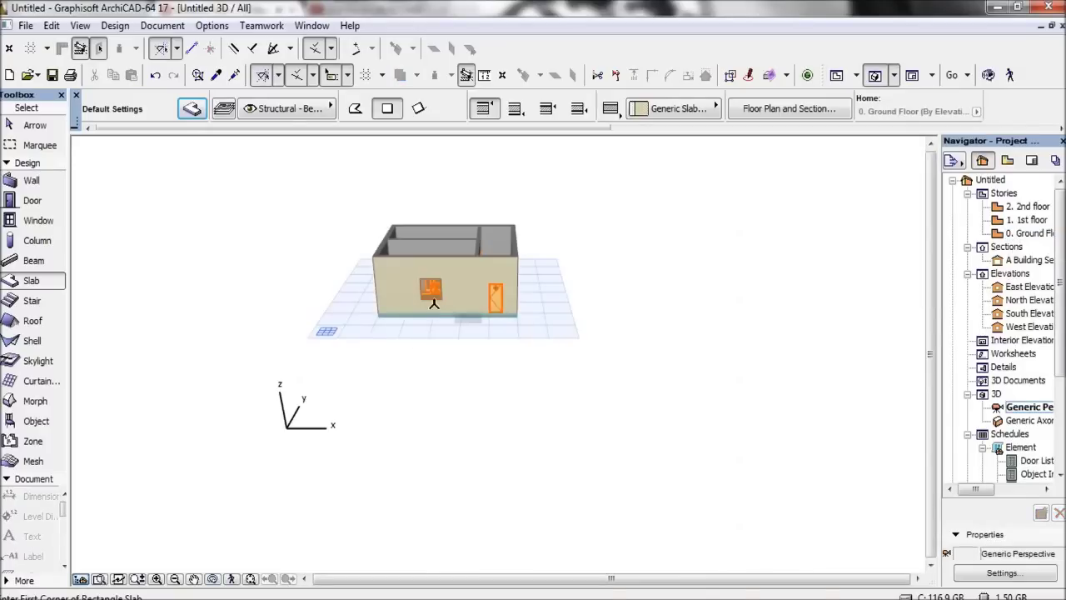
{"action": "left_click", "coordinate": [250, 578]}
{"action": "key", "text": "Return"}
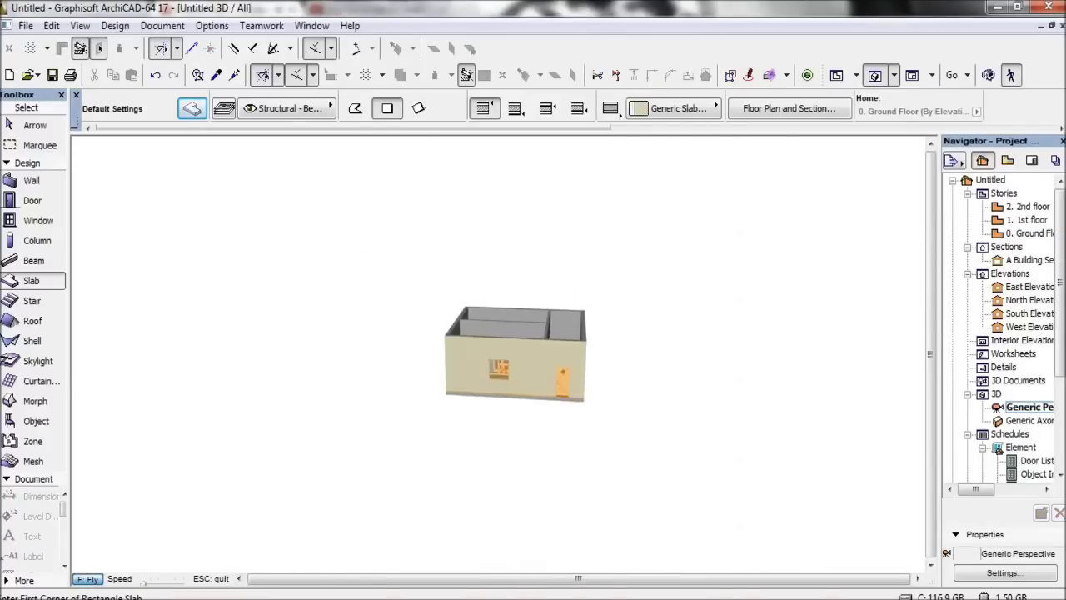
{"action": "key", "text": "Up"}
{"action": "key", "text": "Escape"}
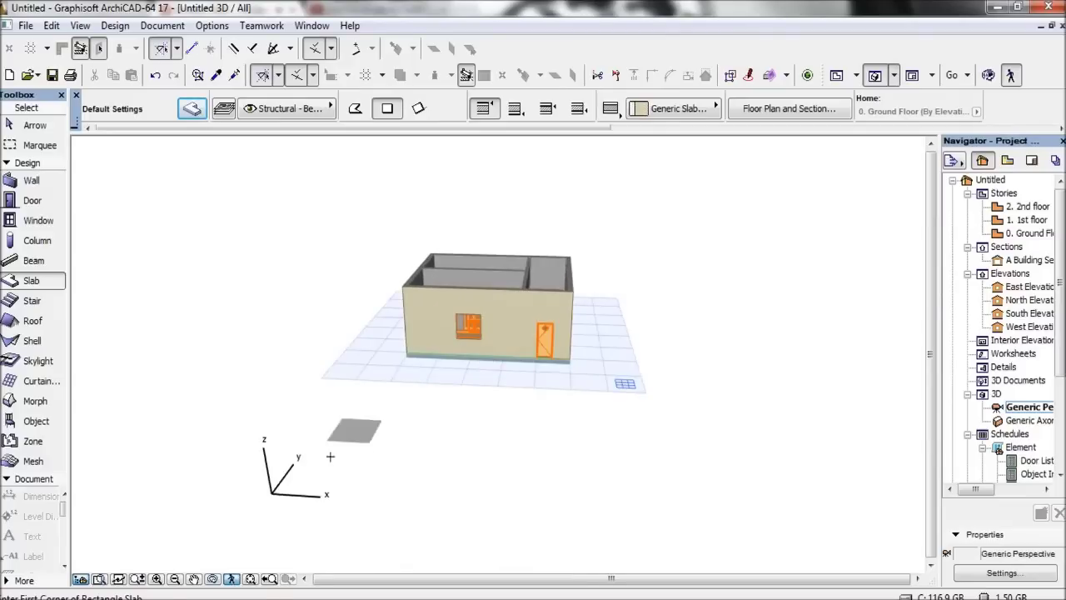
{"action": "left_click", "coordinate": [231, 578]}
{"action": "left_click", "coordinate": [638, 540]}
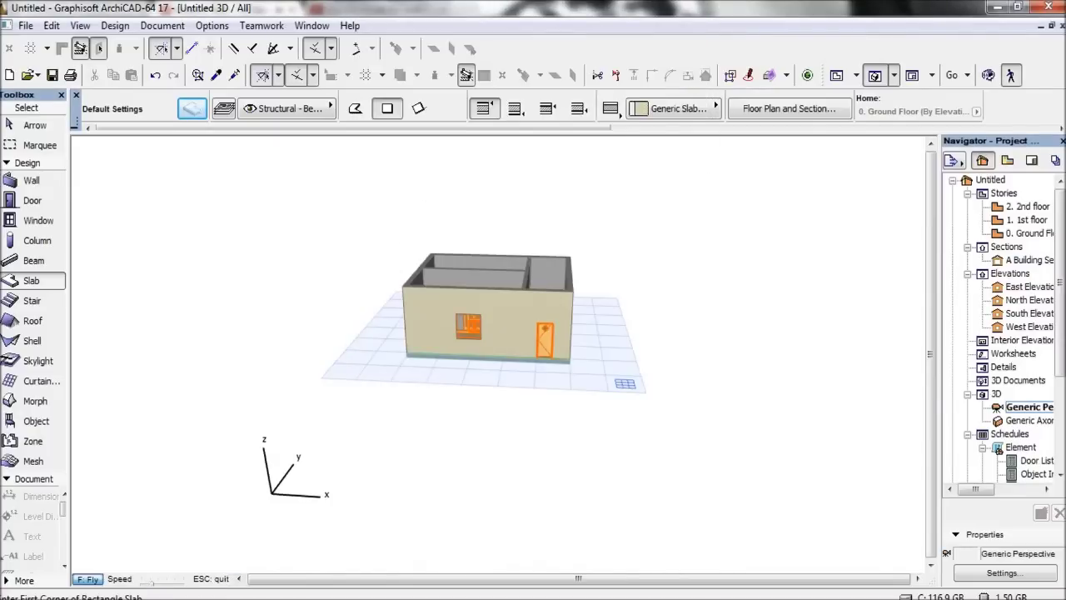
{"action": "key", "text": "Up"}
{"action": "key", "text": "Down"}
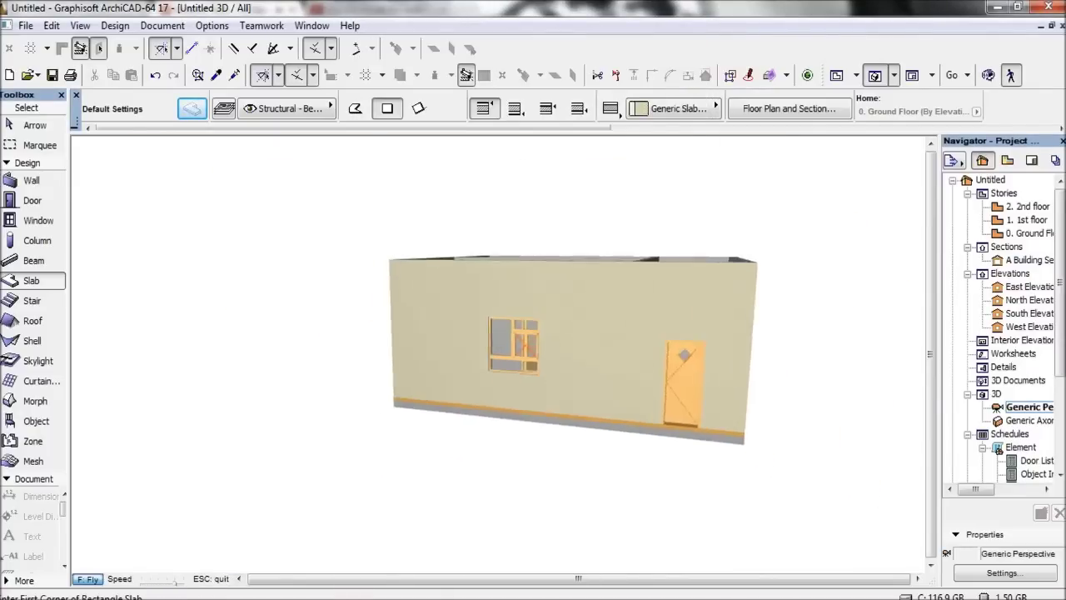
{"action": "key", "text": "Right"}
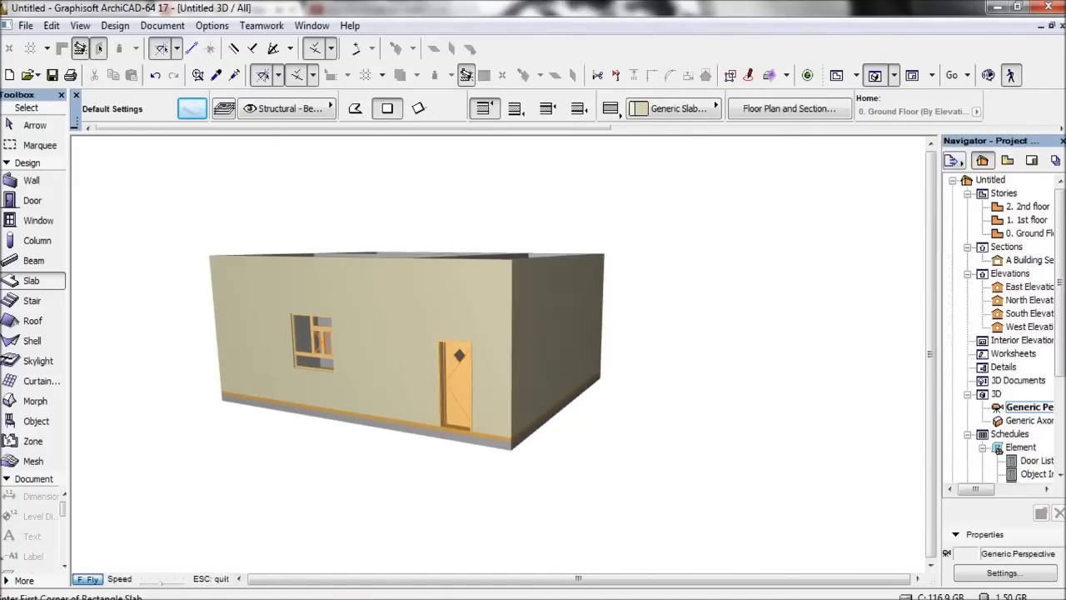
{"action": "key", "text": "Left"}
{"action": "key", "text": "Page_Up"}
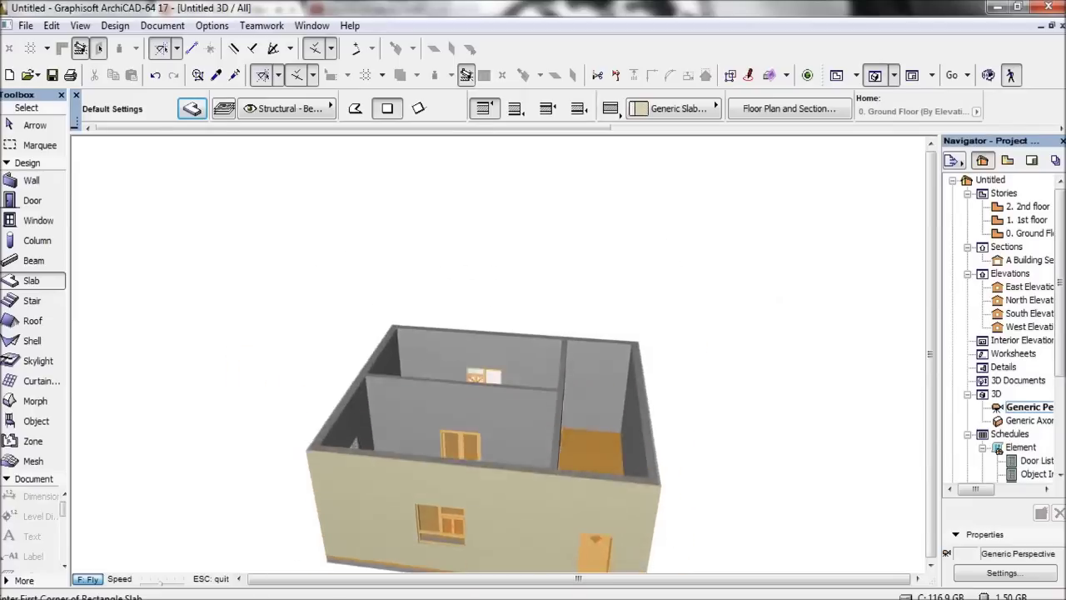
{"action": "key", "text": "Right"}
{"action": "key", "text": "Up"}
{"action": "key", "text": "Right"}
{"action": "key", "text": "Up"}
{"action": "key", "text": "Escape"}
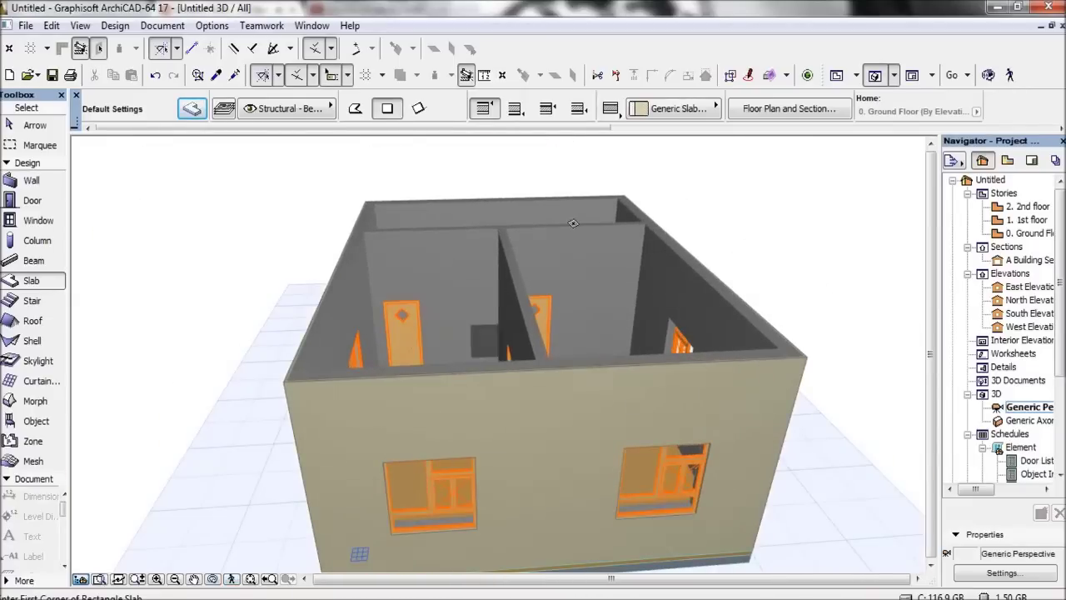
- Copy the ground floor slab and paste it at the same position on the 1st floor story
{"action": "key", "text": "F2"}
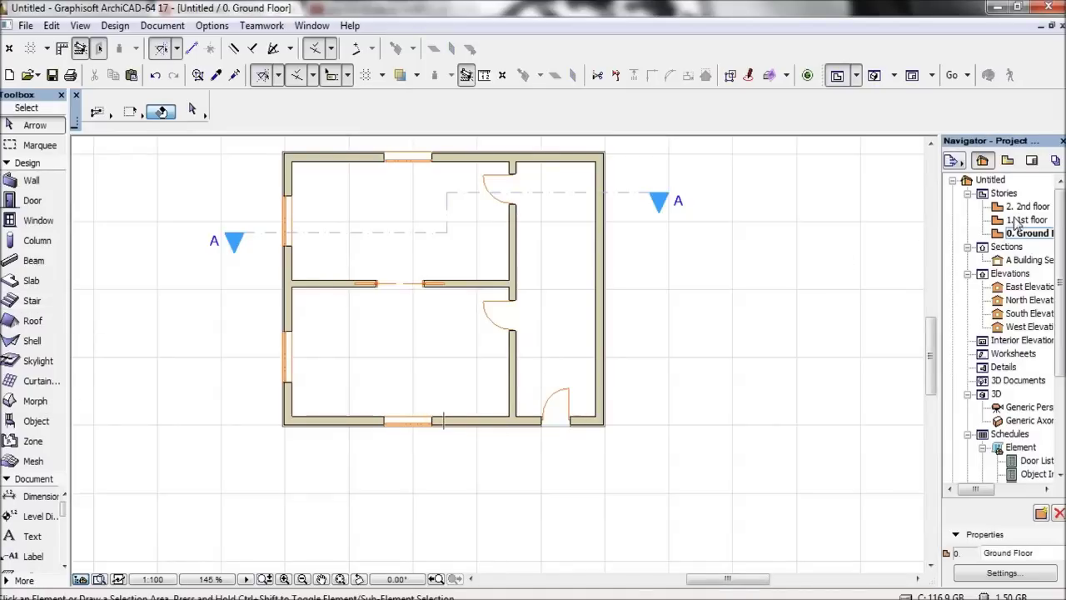
{"action": "left_click", "coordinate": [390, 348]}
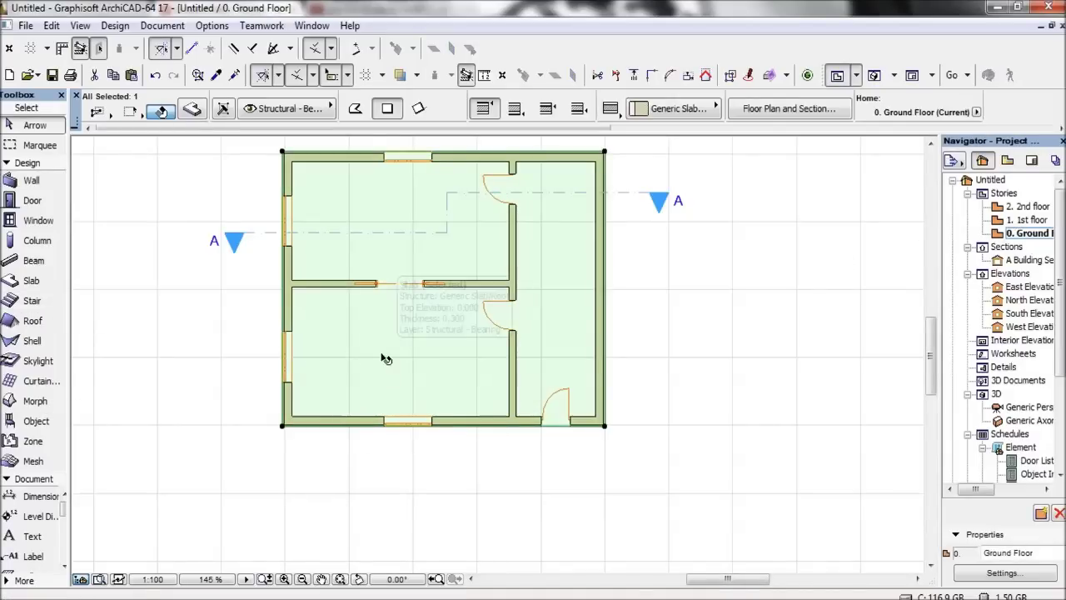
{"action": "right_click", "coordinate": [383, 353]}
{"action": "left_click", "coordinate": [429, 245]}
{"action": "double_click", "coordinate": [1014, 220]}
{"action": "key", "text": "ctrl+v"}
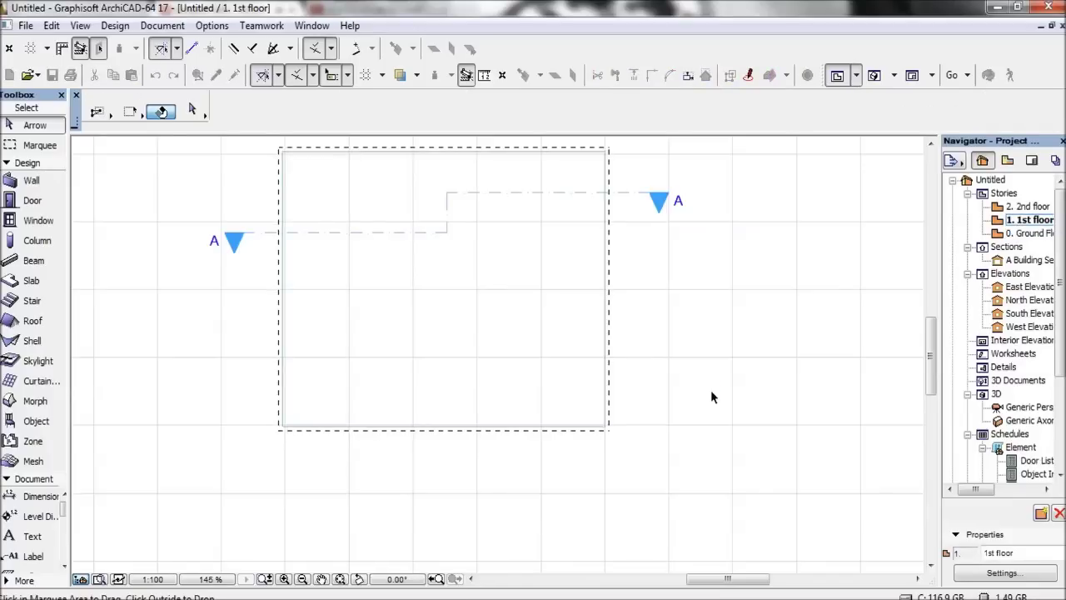
{"action": "left_click", "coordinate": [648, 394]}
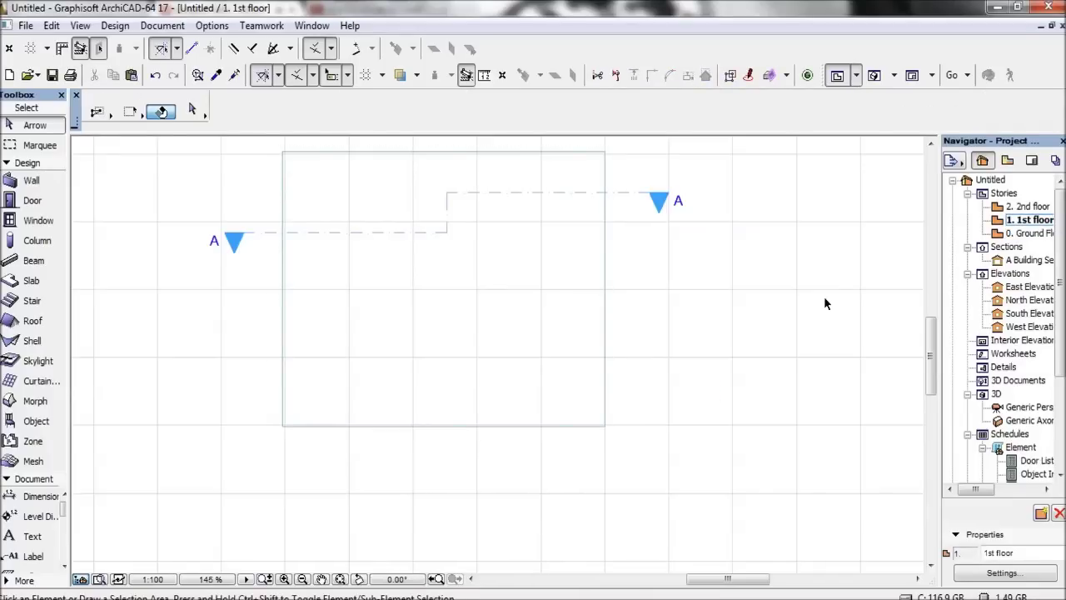
- Examine the slab covering the 1st floor level by flying around the building in 3D
{"action": "key", "text": "F3"}
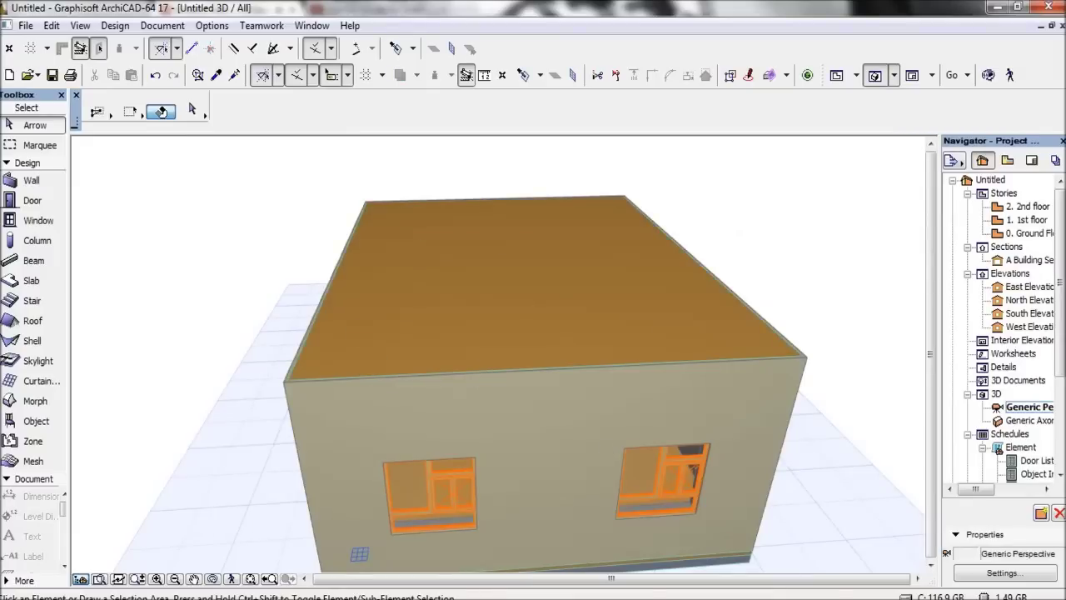
{"action": "left_click", "coordinate": [231, 579]}
{"action": "left_click", "coordinate": [913, 538]}
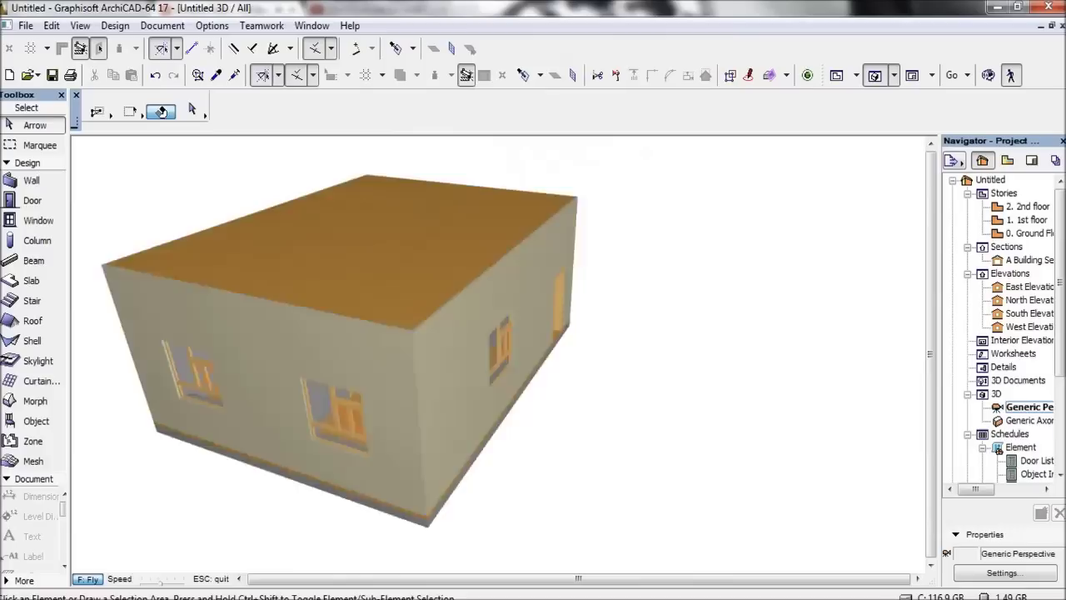
{"action": "key", "text": "Right"}
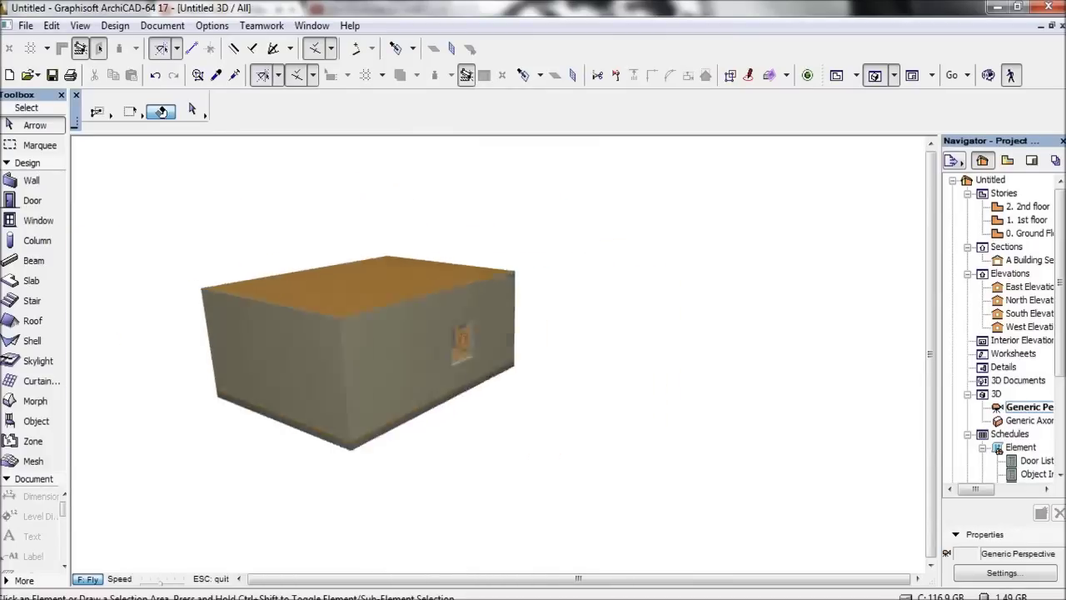
{"action": "key", "text": "Right"}
{"action": "key", "text": "Up"}
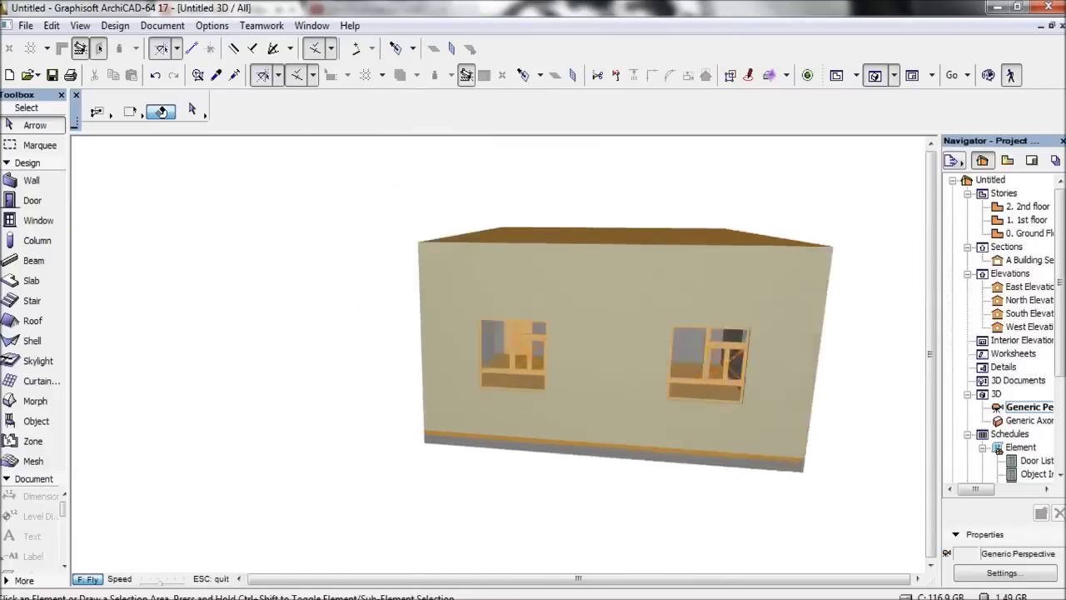
{"action": "key", "text": "Escape"}
- Open building section A and examine how both slabs meet the walls and the story levels
{"action": "key", "text": "F2"}
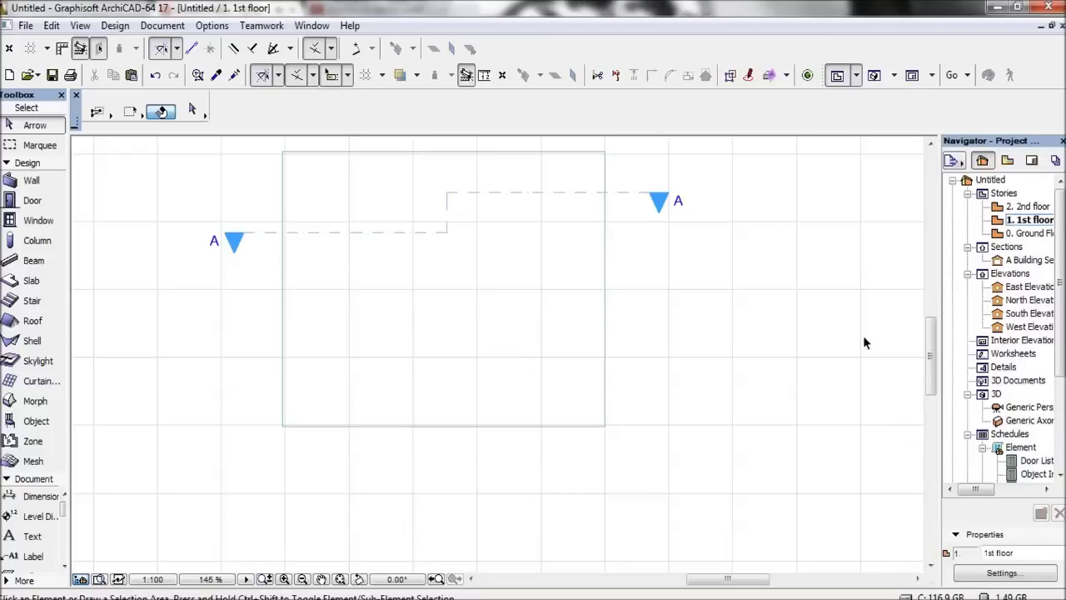
{"action": "left_click", "coordinate": [1018, 235]}
{"action": "left_click", "coordinate": [1029, 261]}
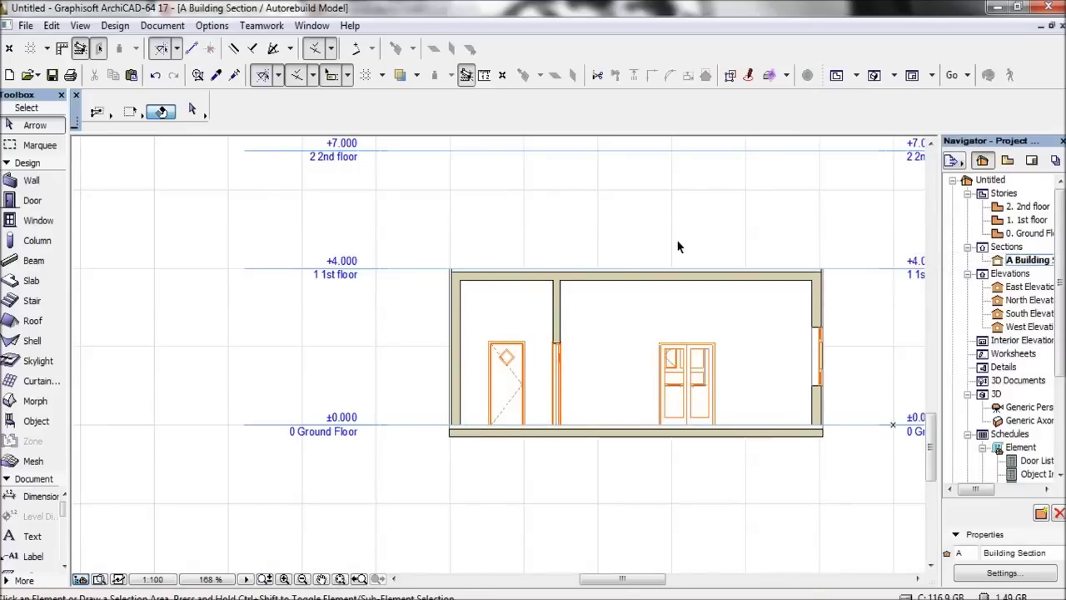
{"action": "scroll", "coordinate": [324, 283], "scroll_direction": "up", "scroll_amount": 5}
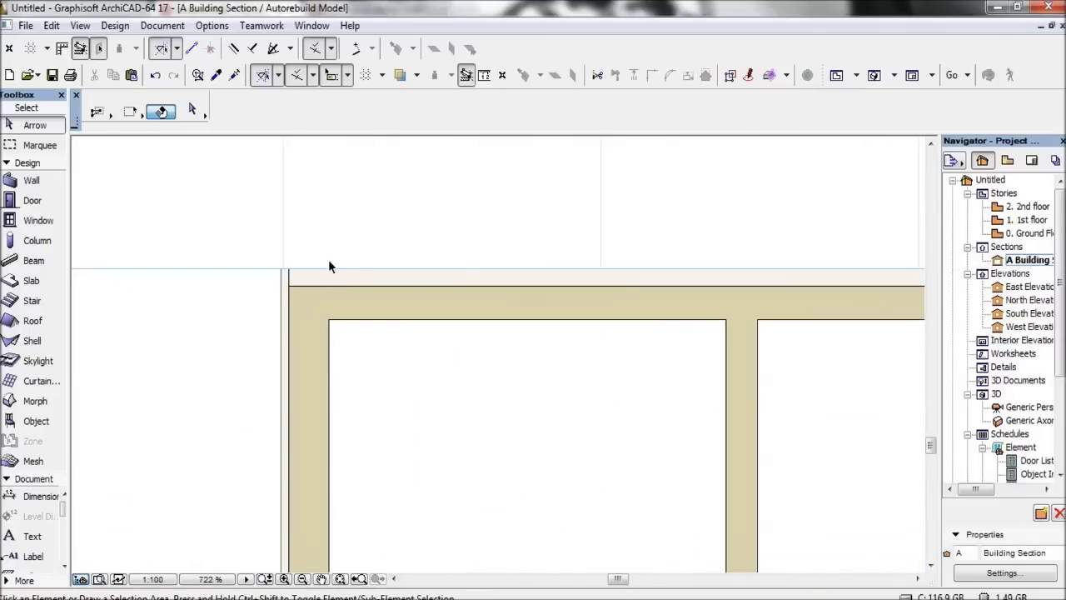
{"action": "scroll", "coordinate": [328, 262], "scroll_direction": "down", "scroll_amount": 8}
{"action": "scroll", "coordinate": [343, 323], "scroll_direction": "up", "scroll_amount": 5}
{"action": "scroll", "coordinate": [500, 381], "scroll_direction": "up", "scroll_amount": 2}
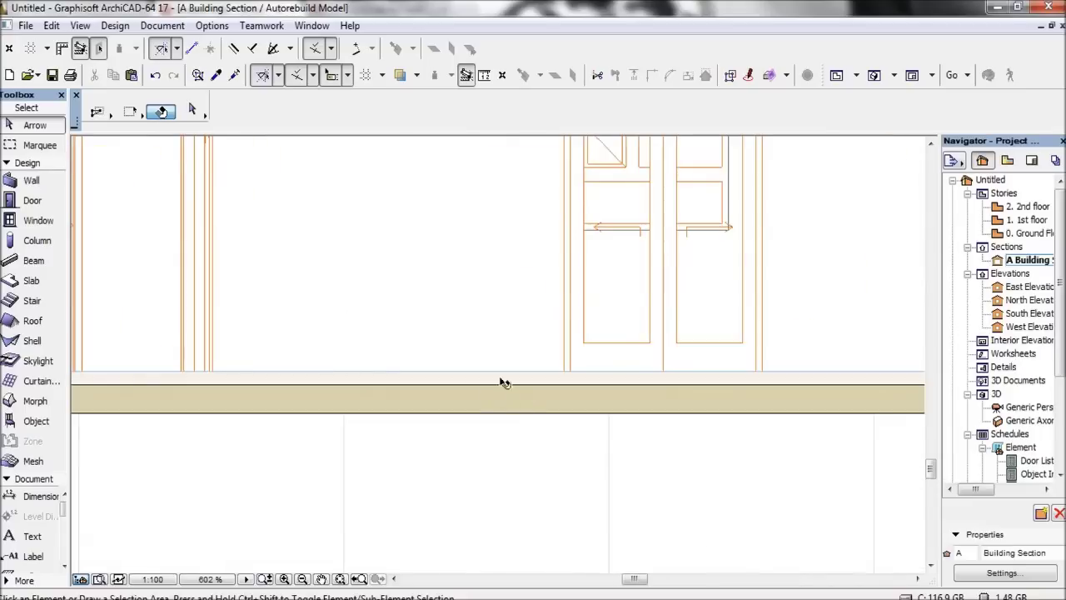
{"action": "scroll", "coordinate": [492, 381], "scroll_direction": "down", "scroll_amount": 6}
{"action": "middle_click_drag", "start_coordinate": [490, 381], "coordinate": [496, 447]}
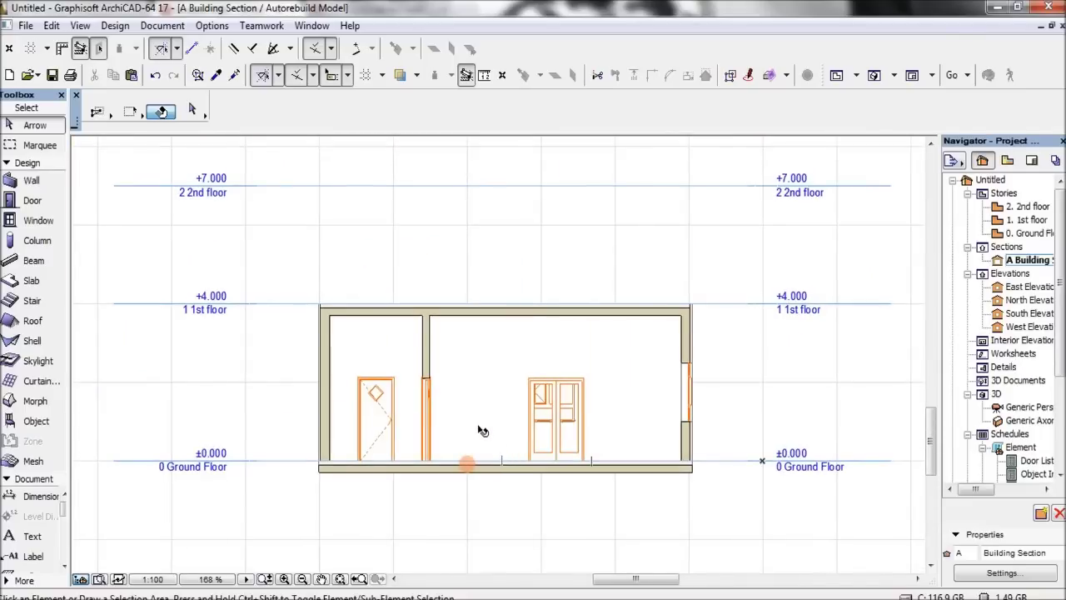
- Override the model view options for the single hinged door's 3D projections and turn off its opening line
{"action": "scroll", "coordinate": [383, 408], "scroll_direction": "up", "scroll_amount": 5}
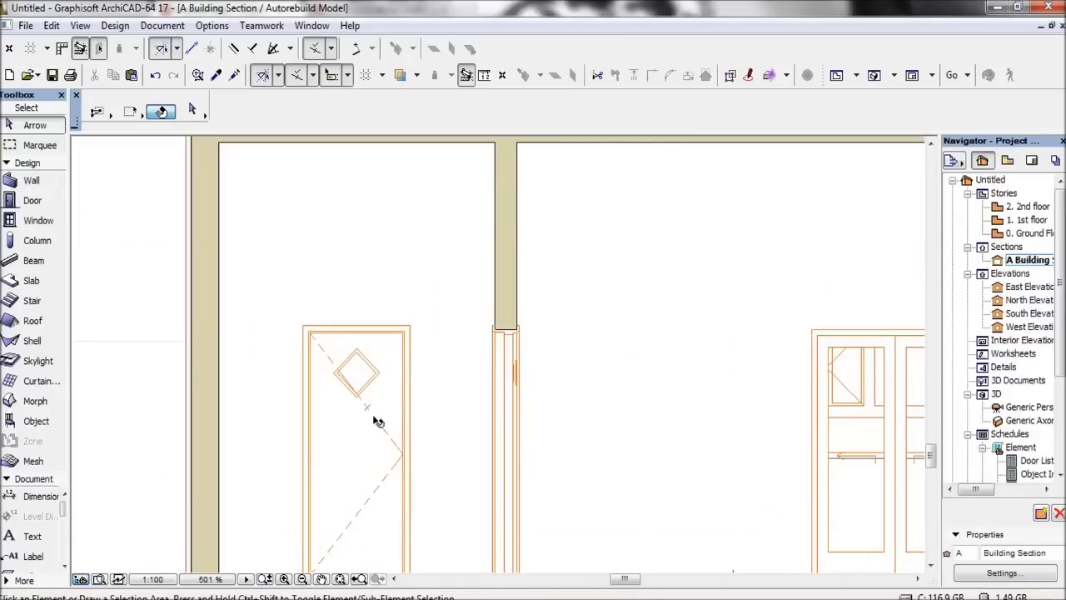
{"action": "left_click", "coordinate": [378, 442]}
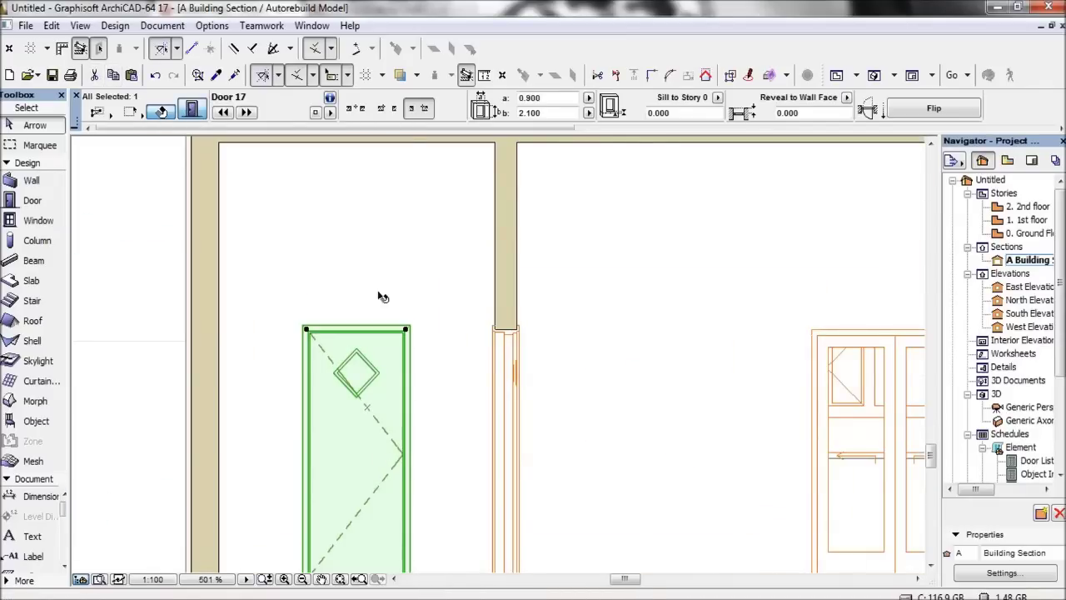
{"action": "key", "text": "ctrl+t"}
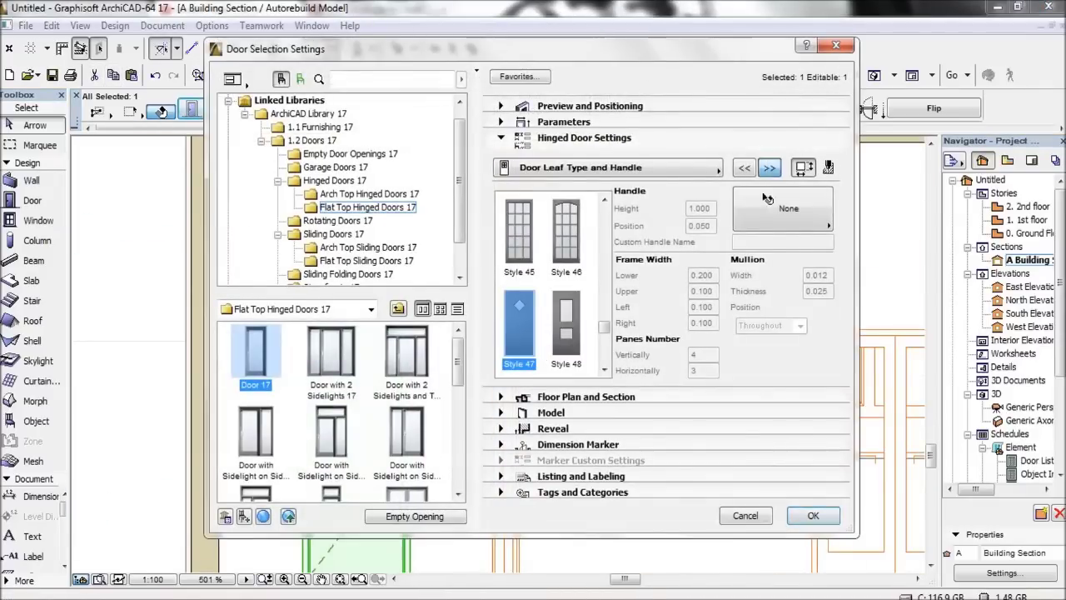
{"action": "left_click", "coordinate": [768, 167]}
{"action": "left_click", "coordinate": [769, 168]}
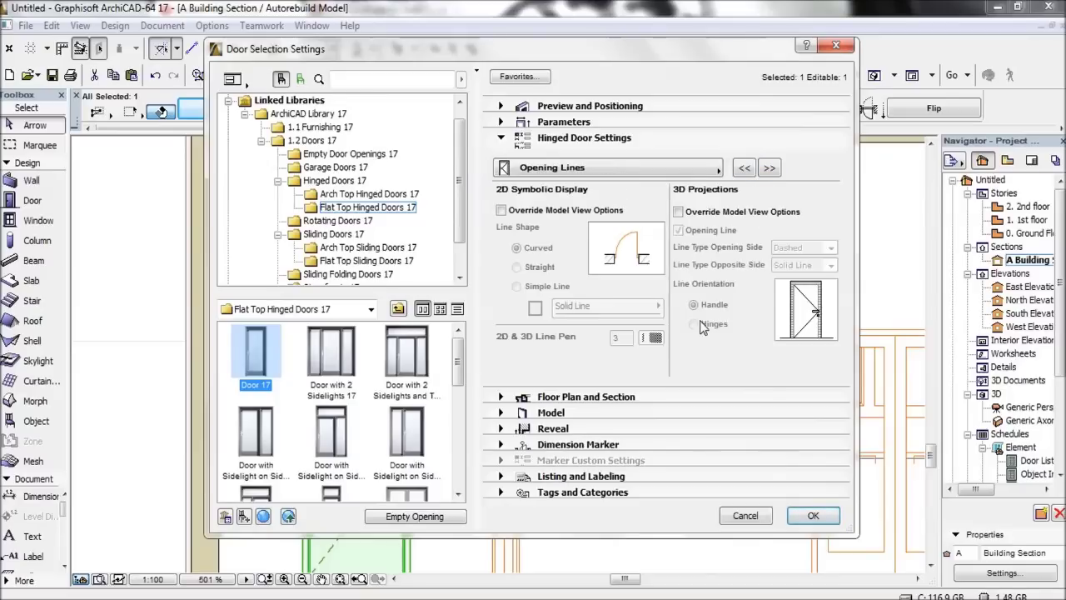
{"action": "left_click", "coordinate": [678, 212]}
{"action": "left_click", "coordinate": [678, 230]}
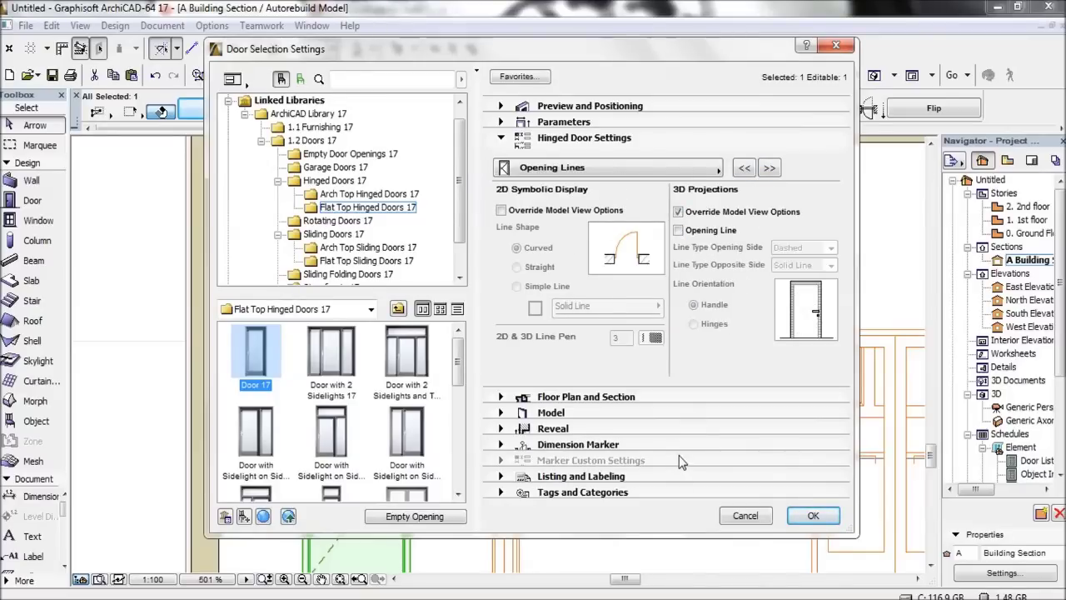
{"action": "left_click", "coordinate": [813, 516]}
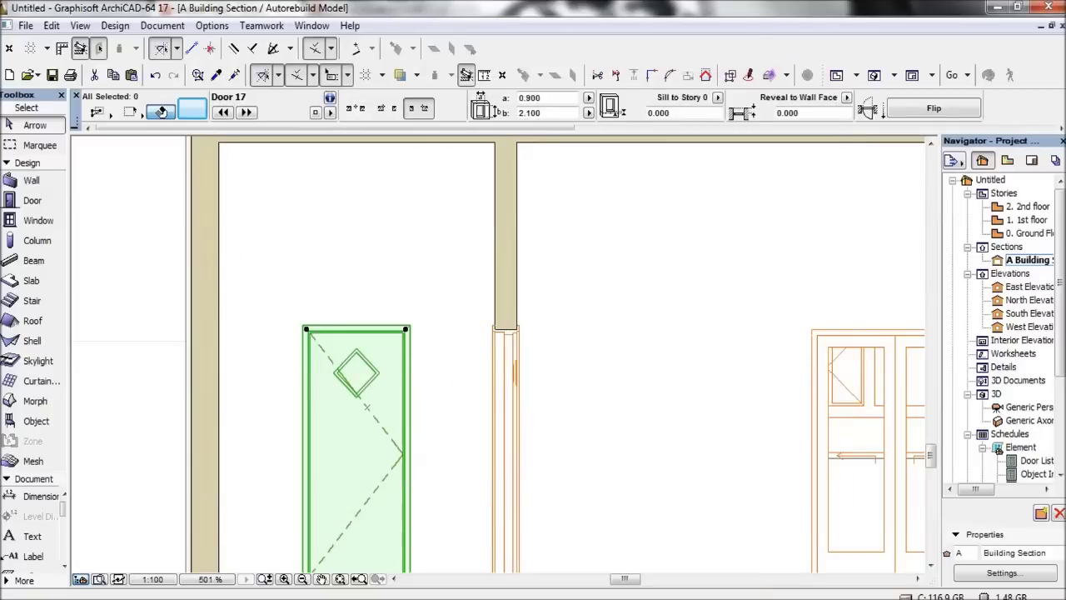
- Override the 3D projection opening lines of the window seen behind the double door, turning its opening line off
{"action": "middle_click_drag", "start_coordinate": [608, 511], "coordinate": [321, 500]}
{"action": "left_click", "coordinate": [589, 369]}
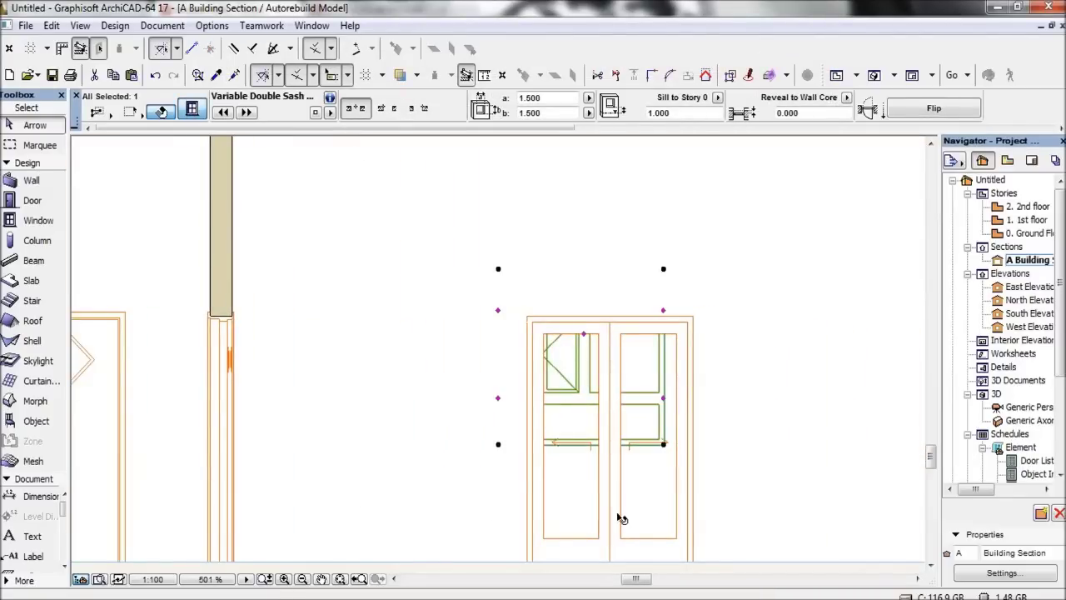
{"action": "key", "text": "ctrl+t"}
{"action": "left_click", "coordinate": [768, 143]}
{"action": "left_click", "coordinate": [769, 142]}
{"action": "left_click", "coordinate": [768, 142]}
{"action": "left_click", "coordinate": [769, 142]}
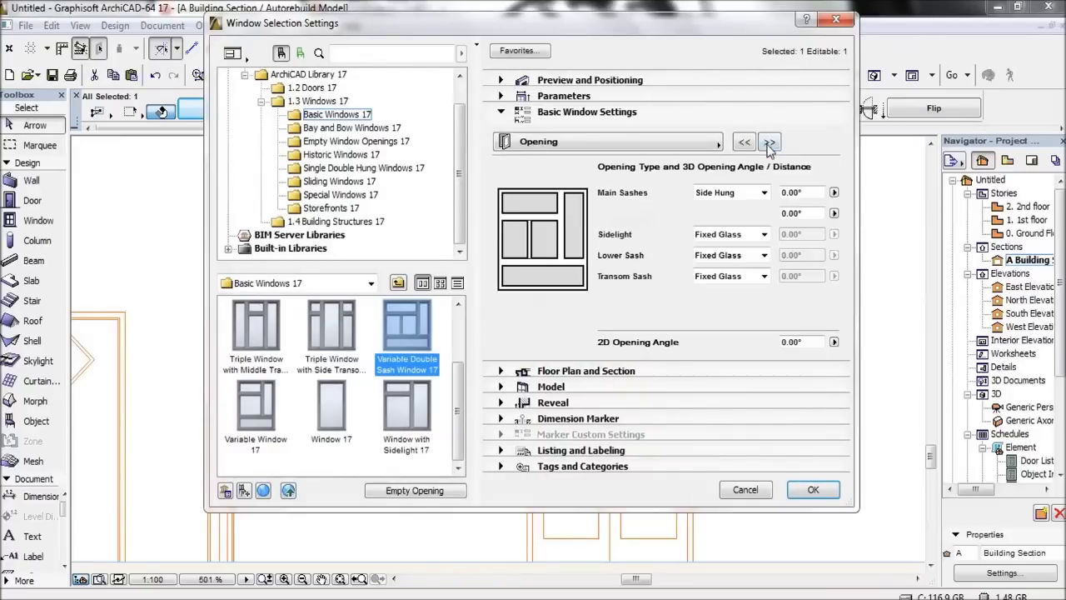
{"action": "left_click", "coordinate": [769, 143]}
{"action": "left_click", "coordinate": [681, 186]}
{"action": "left_click", "coordinate": [678, 204]}
{"action": "left_click", "coordinate": [807, 490]}
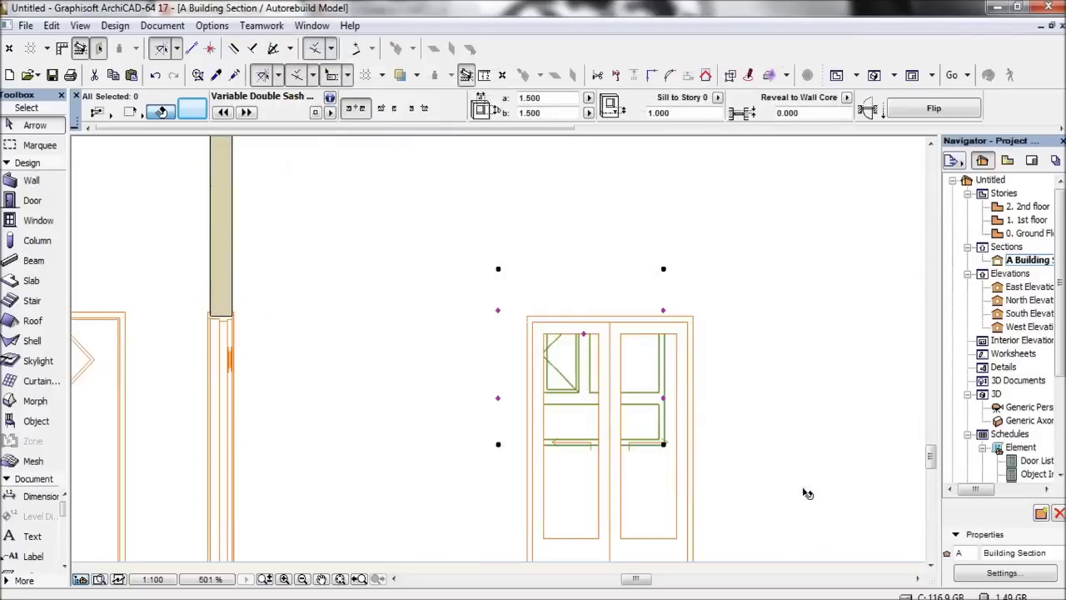
{"action": "scroll", "coordinate": [704, 465], "scroll_direction": "down", "scroll_amount": 5}
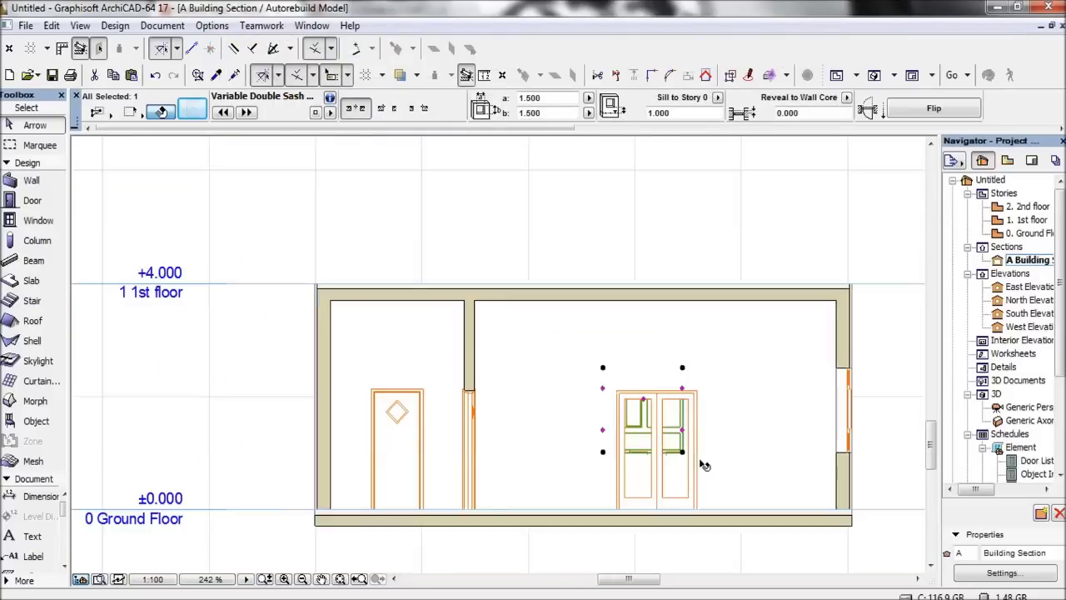
{"action": "left_click", "coordinate": [663, 538]}
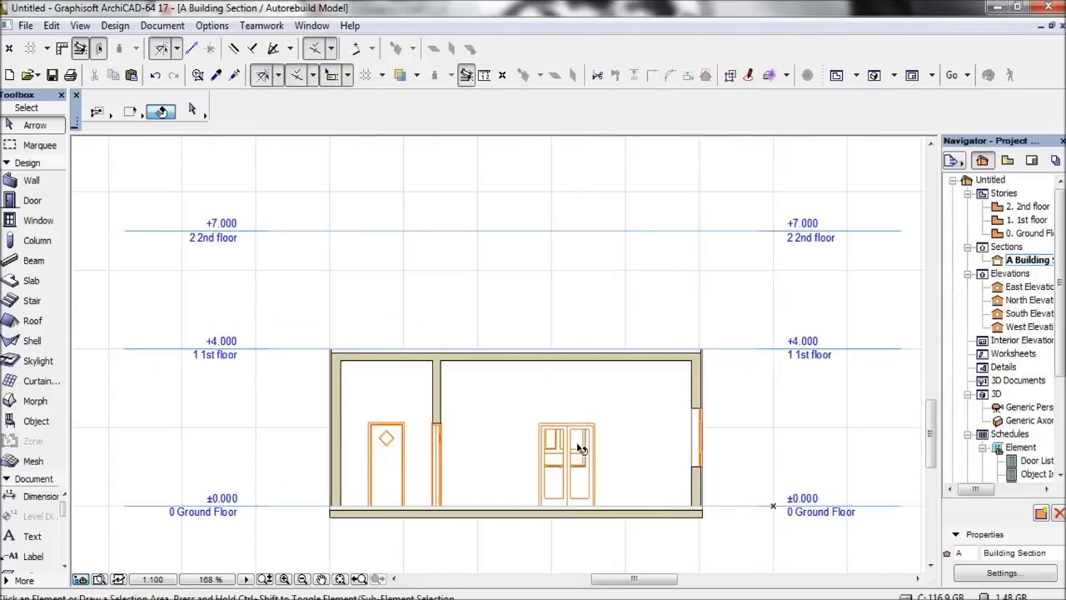
- Set the building section's uncut surfaces fill to Nothing in the section's model display settings
{"action": "scroll", "coordinate": [575, 542], "scroll_direction": "up", "scroll_amount": 4}
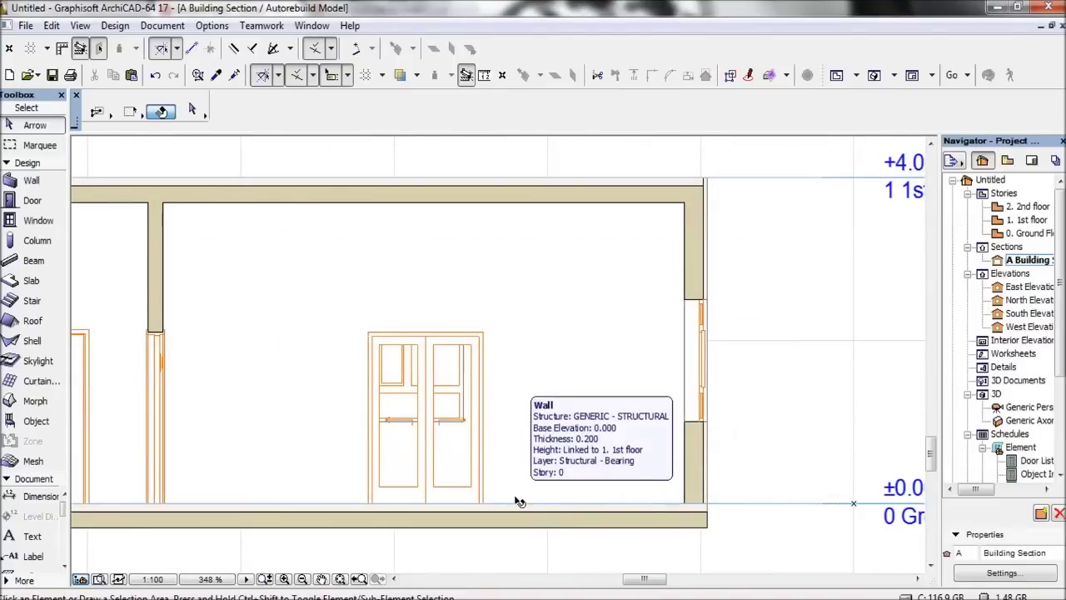
{"action": "right_click", "coordinate": [1018, 264]}
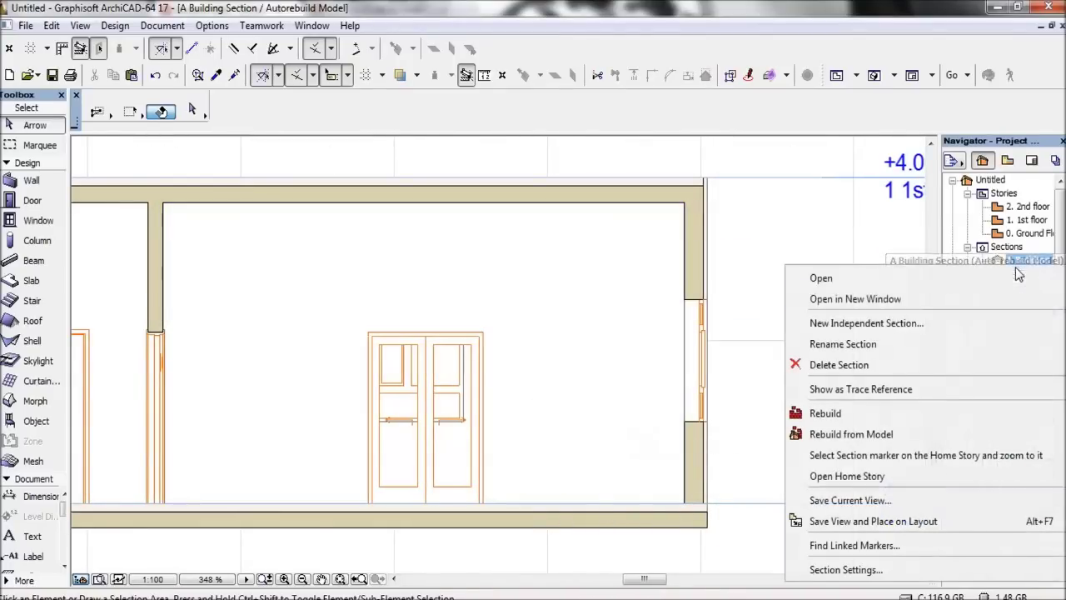
{"action": "left_click", "coordinate": [877, 564]}
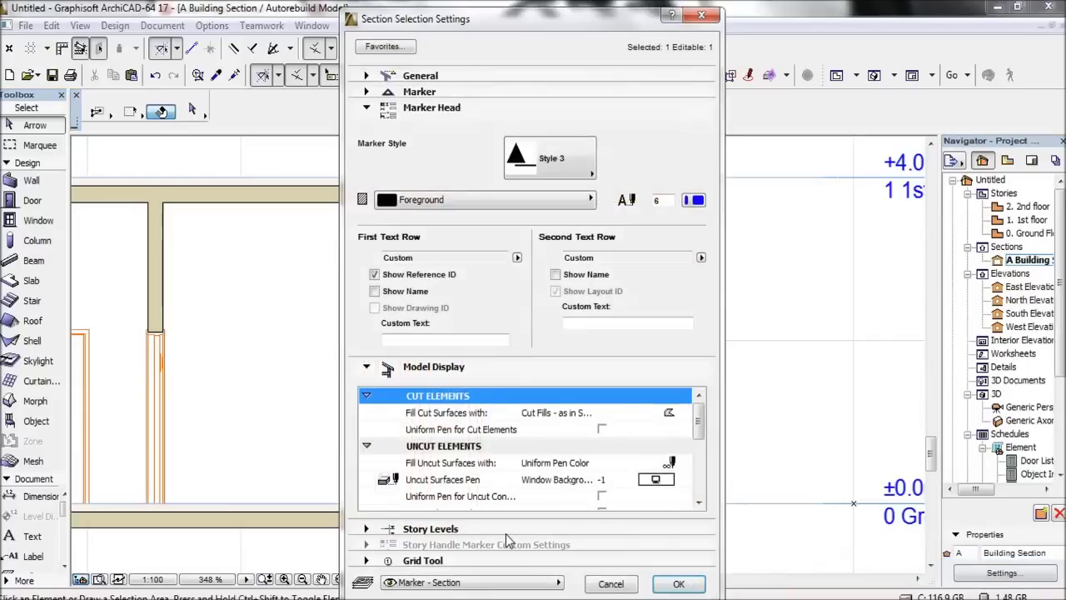
{"action": "left_click", "coordinate": [673, 465]}
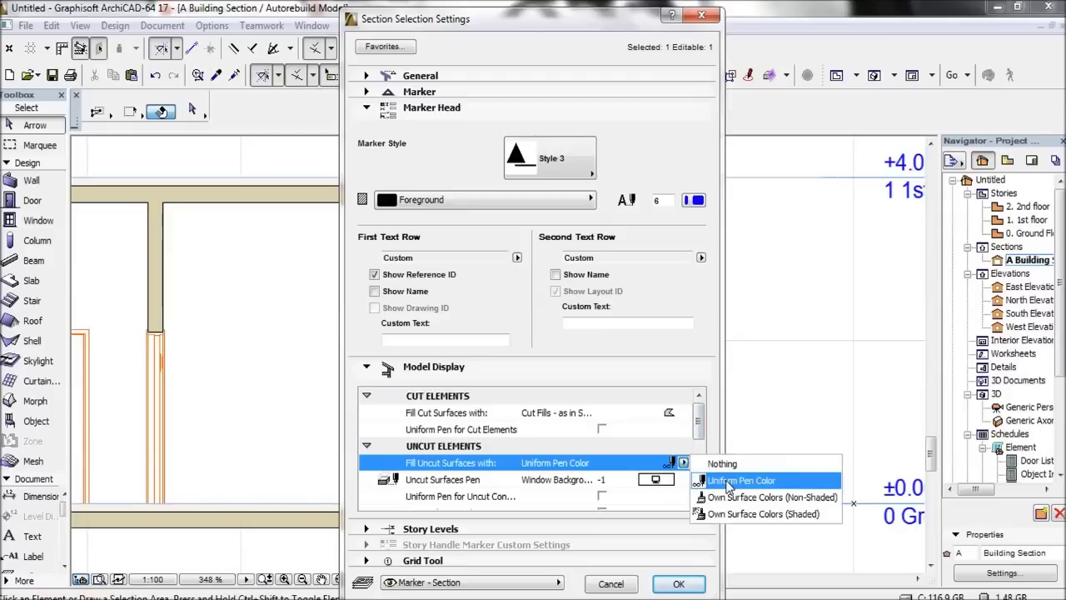
{"action": "left_click", "coordinate": [734, 464]}
{"action": "left_click", "coordinate": [679, 583]}
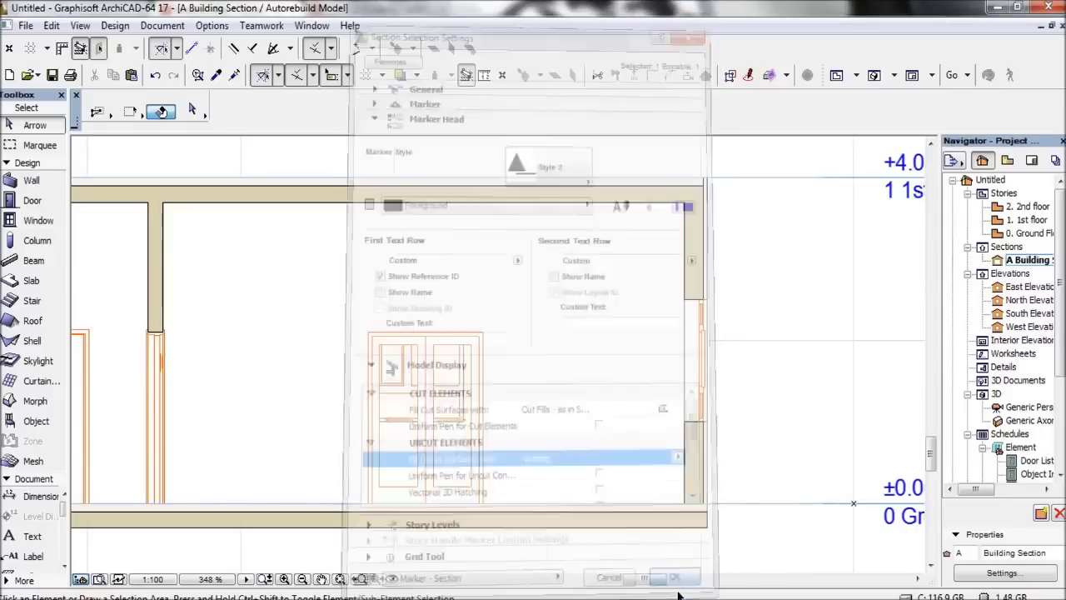
{"action": "scroll", "coordinate": [570, 481], "scroll_direction": "down", "scroll_amount": 1, "text": "alt"}
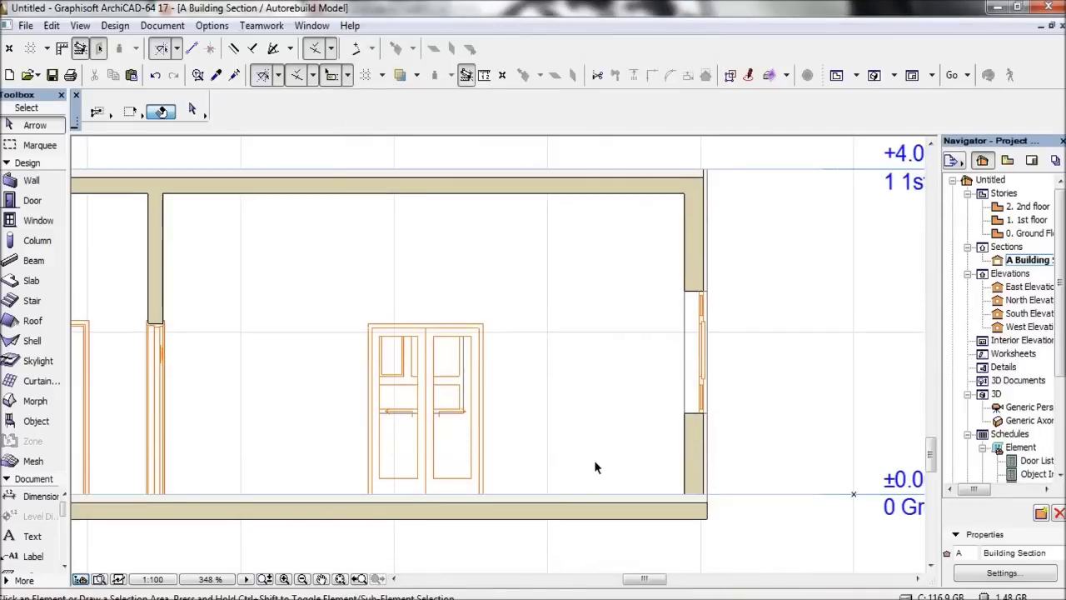
- Fill the building section's uncut surfaces with Own Surface Colors (Non-Shaded)
{"action": "right_click", "coordinate": [1029, 260]}
{"action": "left_click", "coordinate": [833, 560]}
{"action": "left_click", "coordinate": [617, 463]}
{"action": "left_click", "coordinate": [684, 463]}
{"action": "left_click", "coordinate": [718, 503]}
{"action": "left_click", "coordinate": [678, 584]}
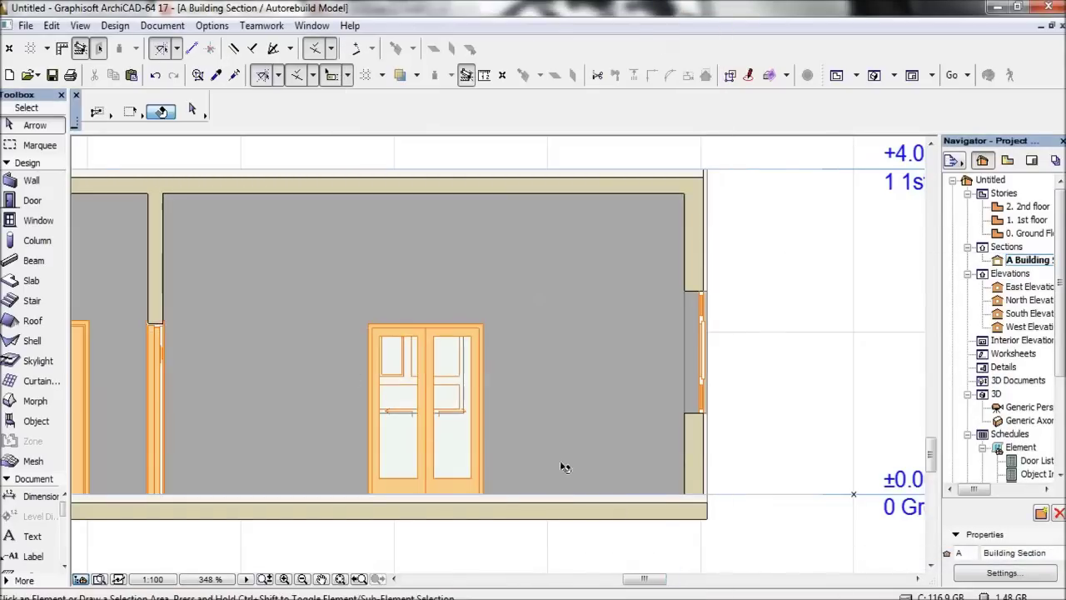
- Switch the building section's uncut surface fill to Own Surface Colors (Shaded)
{"action": "right_click", "coordinate": [1032, 260]}
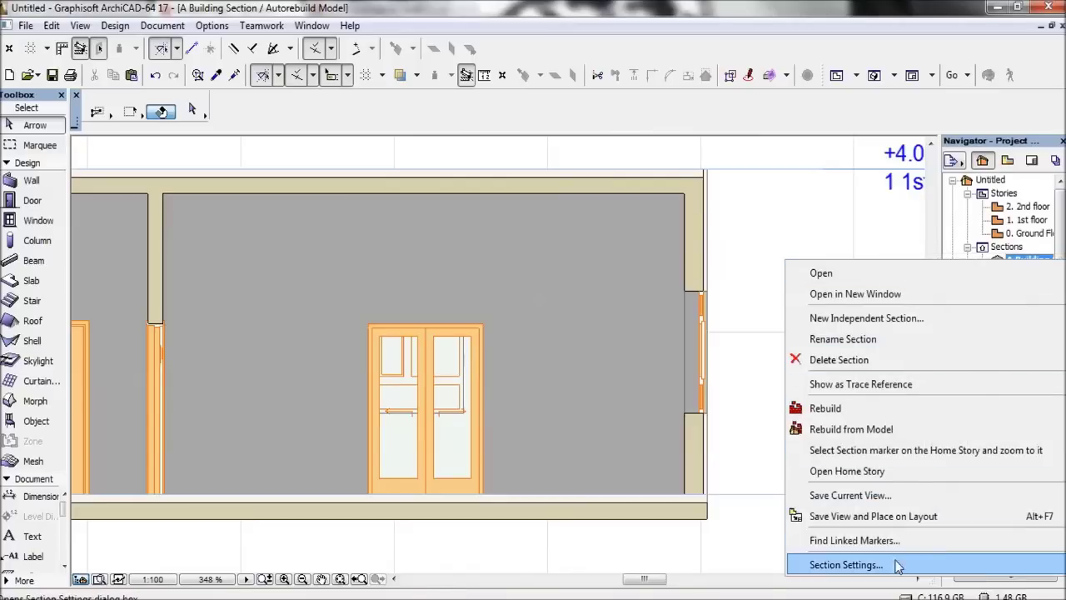
{"action": "left_click", "coordinate": [959, 562]}
{"action": "left_click", "coordinate": [671, 467]}
{"action": "left_click", "coordinate": [716, 519]}
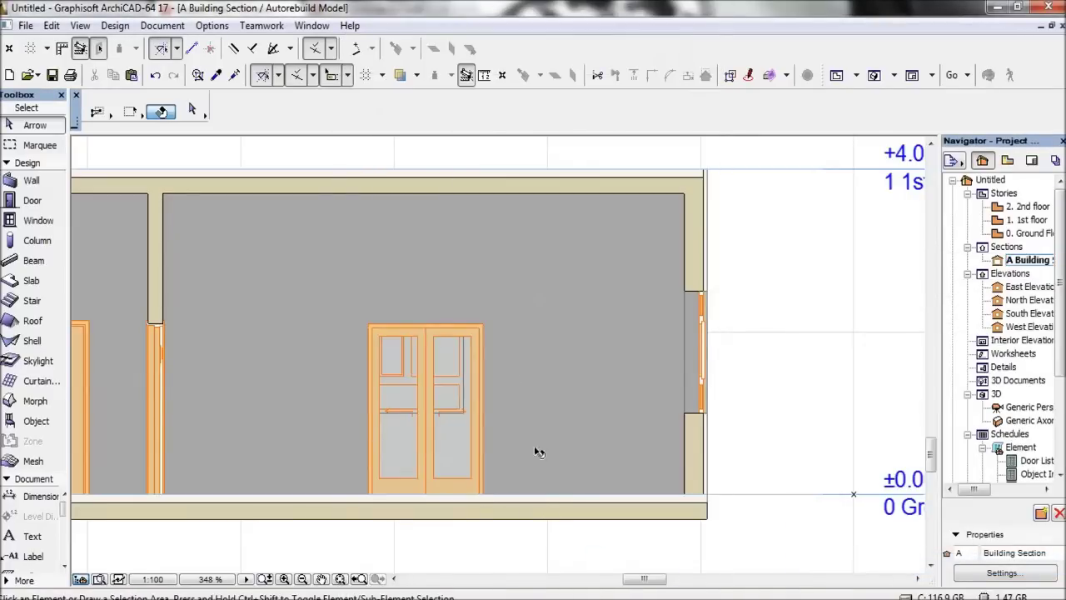
- Set the fill of the building section's uncut surfaces back to Uniform Pen Color
{"action": "right_click", "coordinate": [996, 262]}
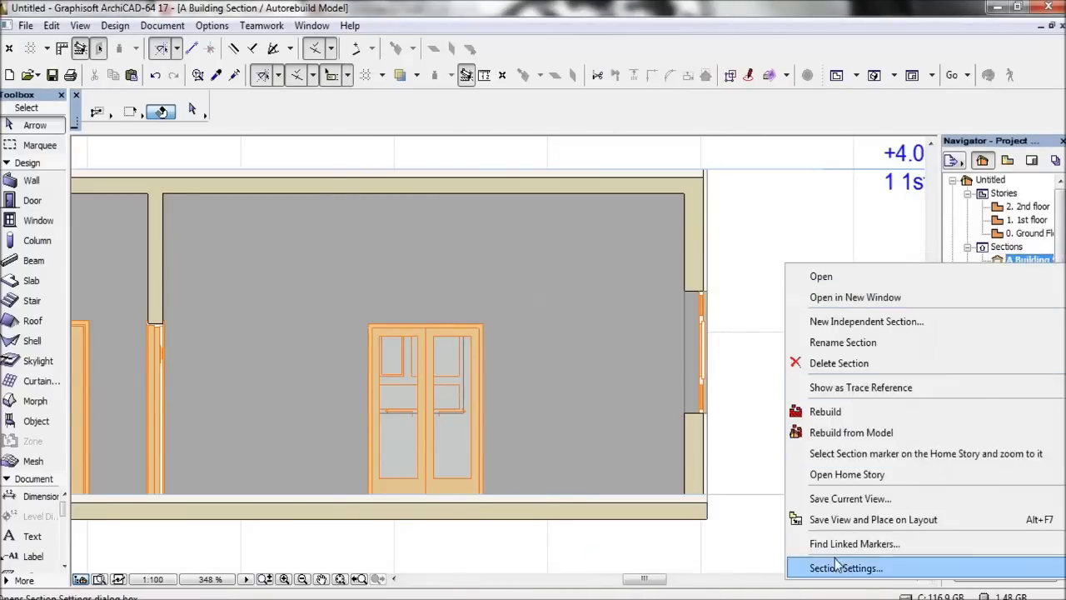
{"action": "left_click", "coordinate": [866, 567]}
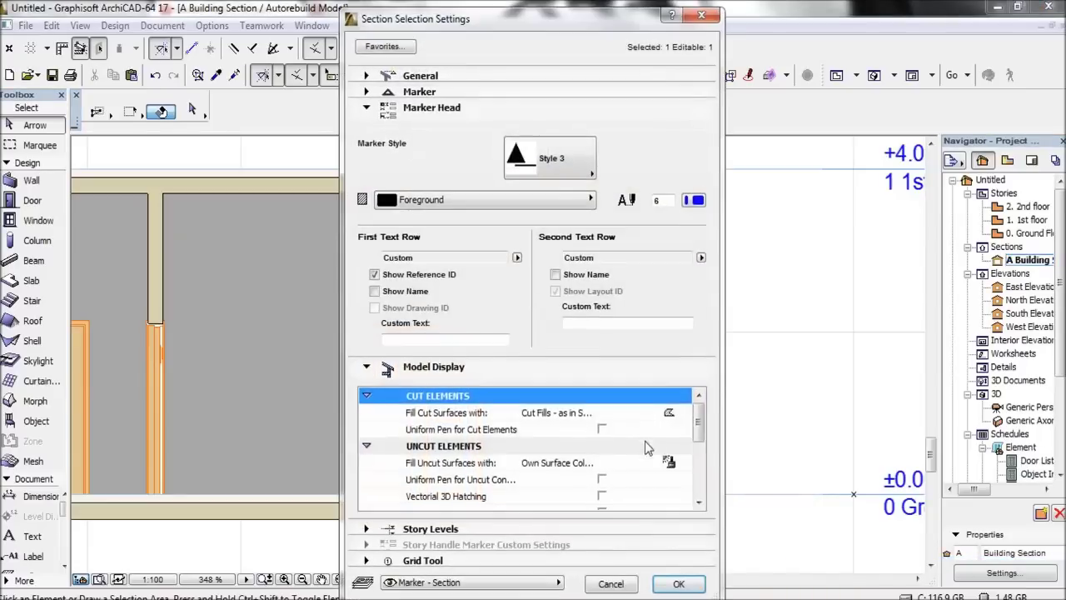
{"action": "left_click", "coordinate": [681, 462]}
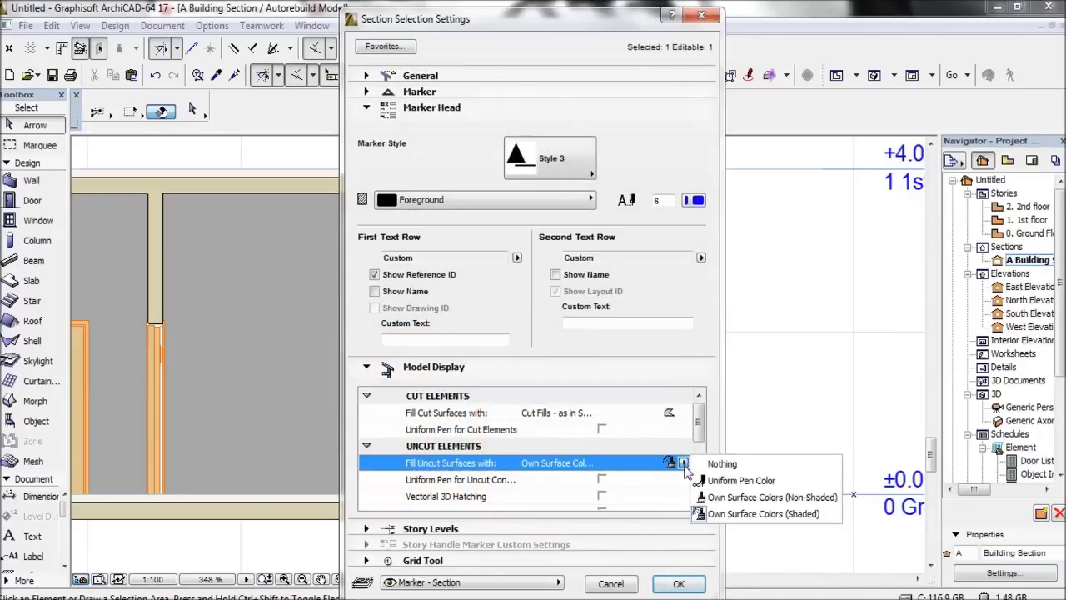
{"action": "left_click", "coordinate": [758, 478]}
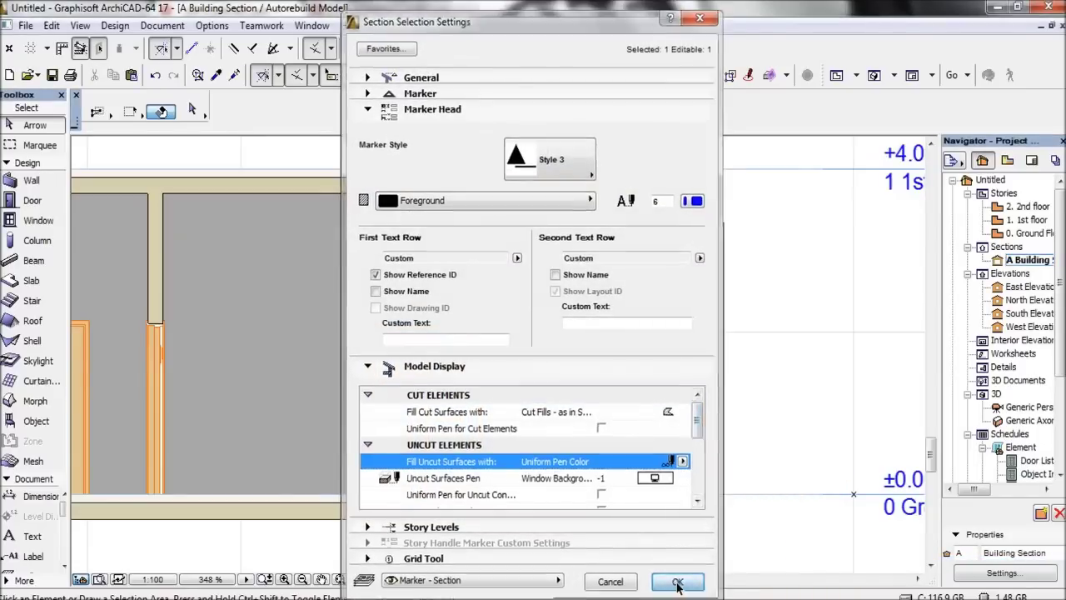
{"action": "left_click", "coordinate": [679, 583]}
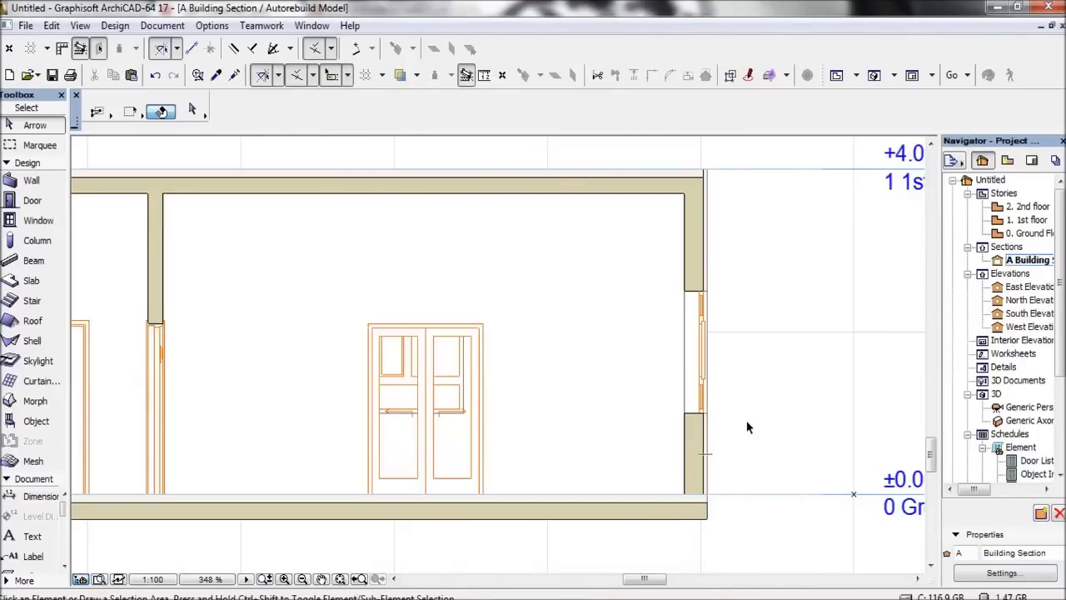
- Override the cut fill pens of the interior partition wall above the door, choosing Foreground
{"action": "scroll", "coordinate": [625, 424], "scroll_direction": "down", "scroll_amount": 1, "text": "alt"}
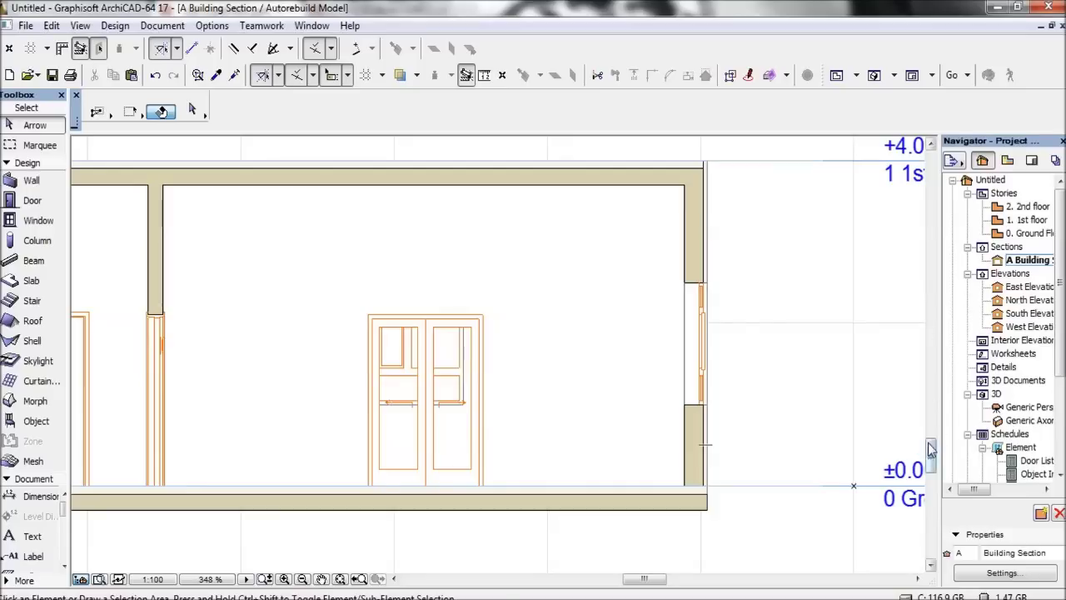
{"action": "left_click_drag", "start_coordinate": [930, 451], "coordinate": [894, 423]}
{"action": "scroll", "coordinate": [512, 528], "scroll_direction": "down", "scroll_amount": 3}
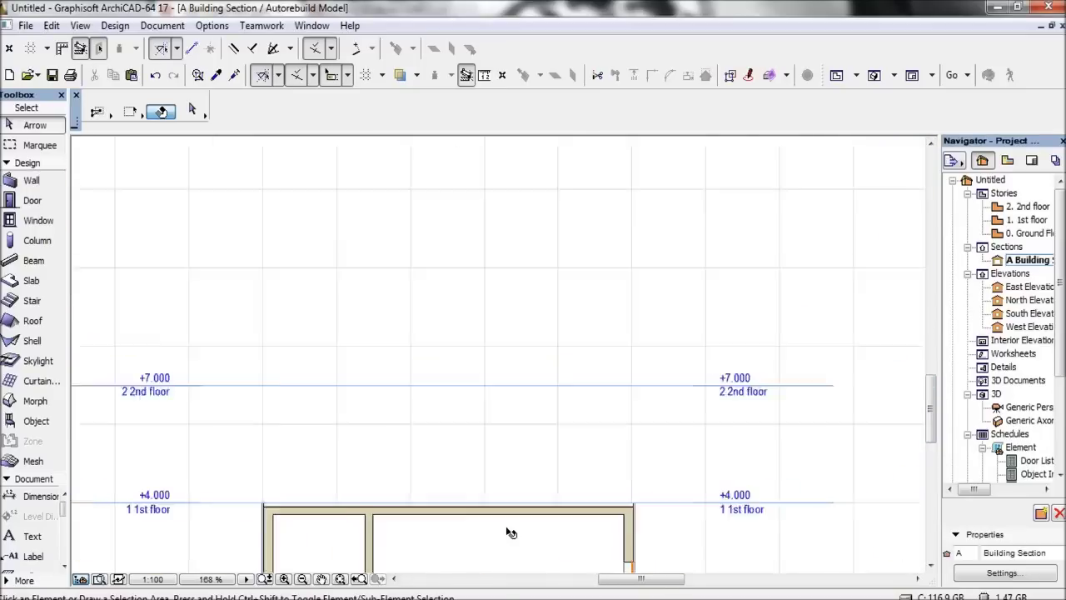
{"action": "scroll", "coordinate": [559, 409], "scroll_direction": "up", "scroll_amount": 3}
{"action": "left_click", "coordinate": [340, 383]}
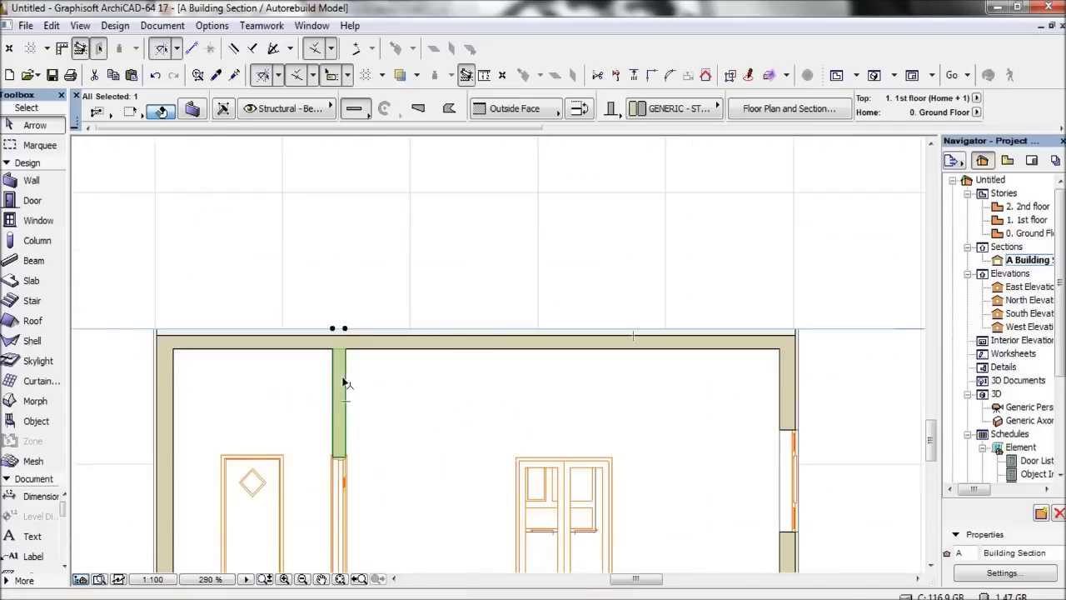
{"action": "left_click", "coordinate": [192, 110]}
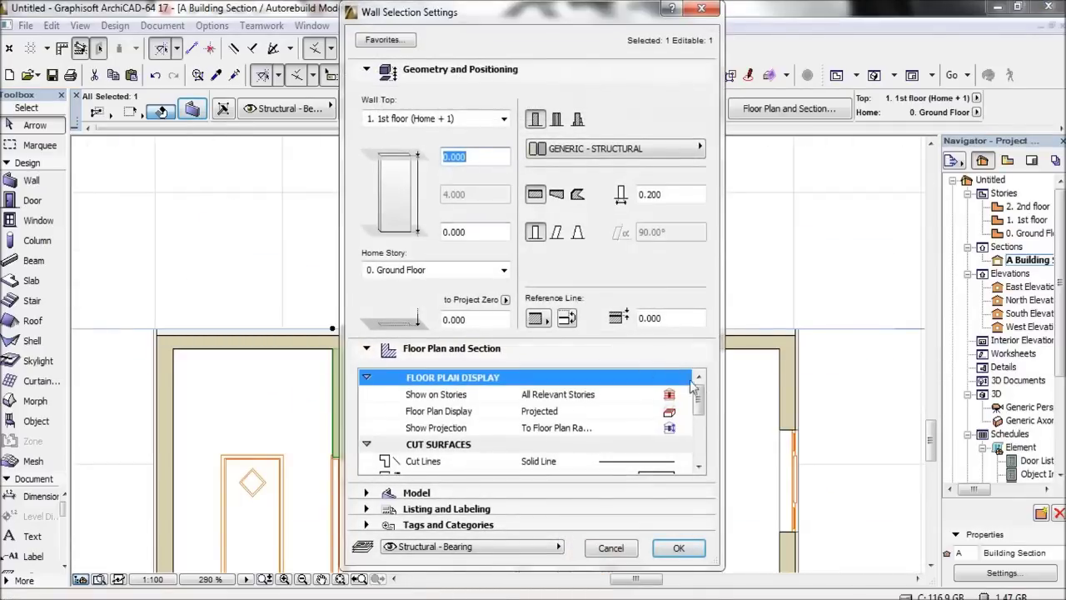
{"action": "mouse_move", "coordinate": [700, 414]}
{"action": "left_mouse_down"}
{"action": "mouse_move", "coordinate": [700, 455]}
{"action": "mouse_move", "coordinate": [700, 435]}
{"action": "left_mouse_up"}
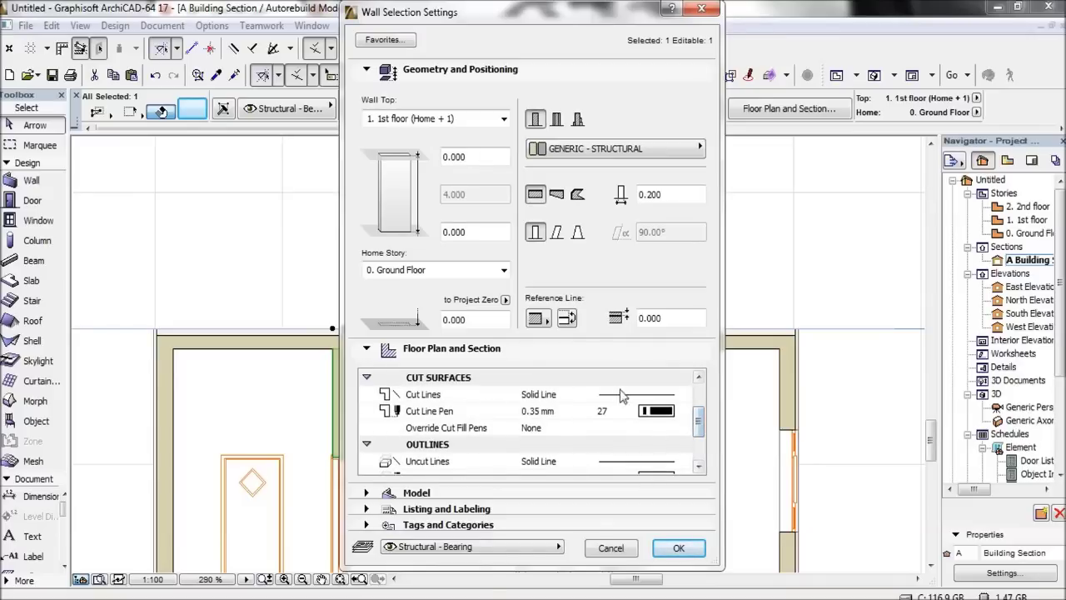
{"action": "left_click", "coordinate": [647, 411]}
{"action": "left_click", "coordinate": [647, 410]}
{"action": "left_click", "coordinate": [414, 429]}
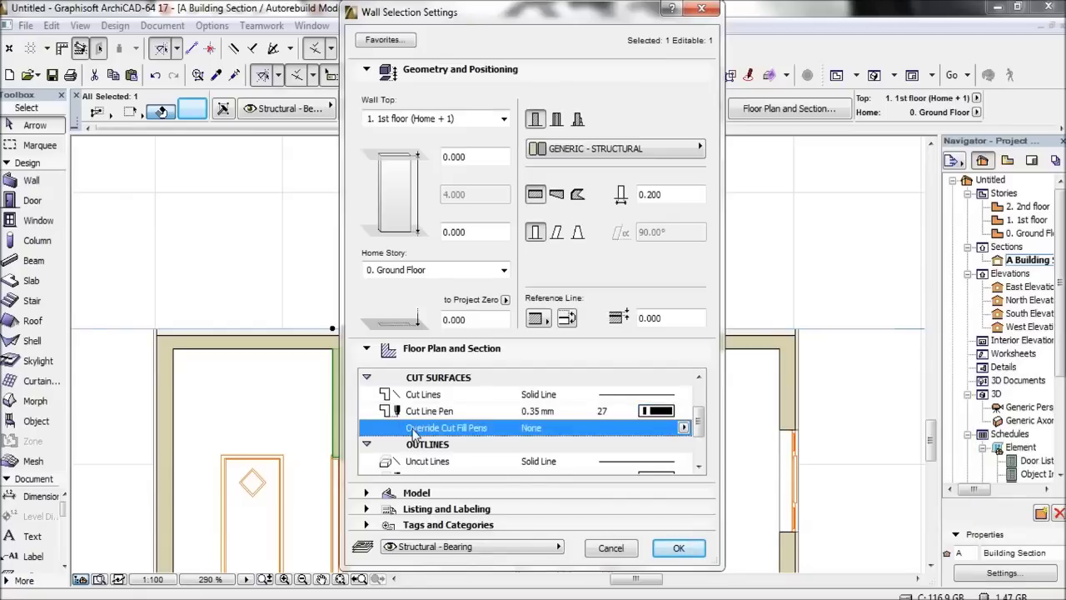
{"action": "left_click", "coordinate": [683, 428]}
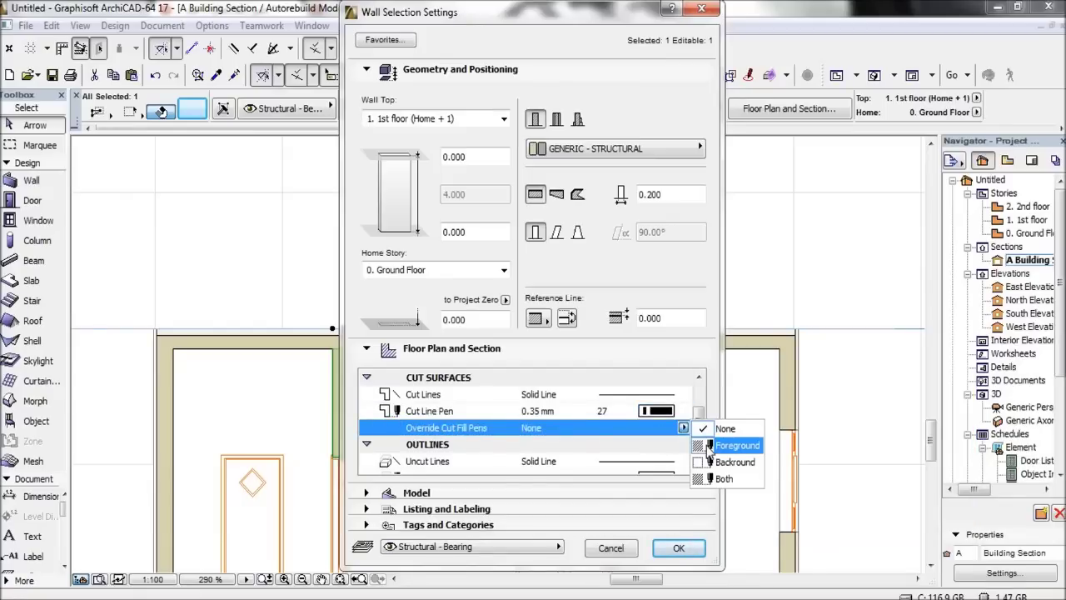
{"action": "left_click", "coordinate": [723, 446]}
{"action": "left_click", "coordinate": [679, 547]}
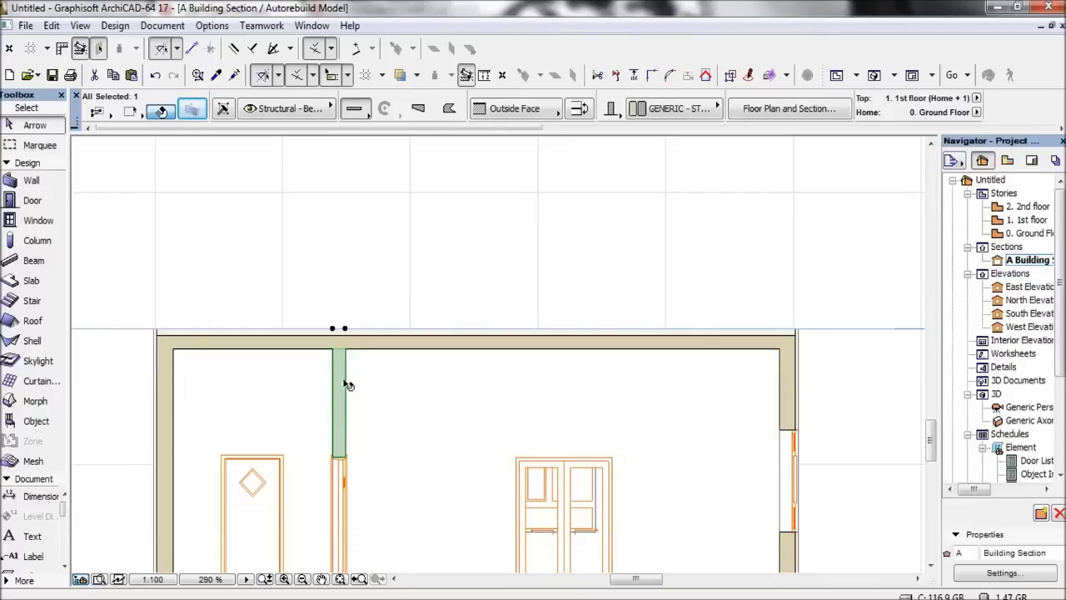
- Set the cut fill foreground pen of the interior partition wall above the door to 121
{"action": "left_click", "coordinate": [192, 109]}
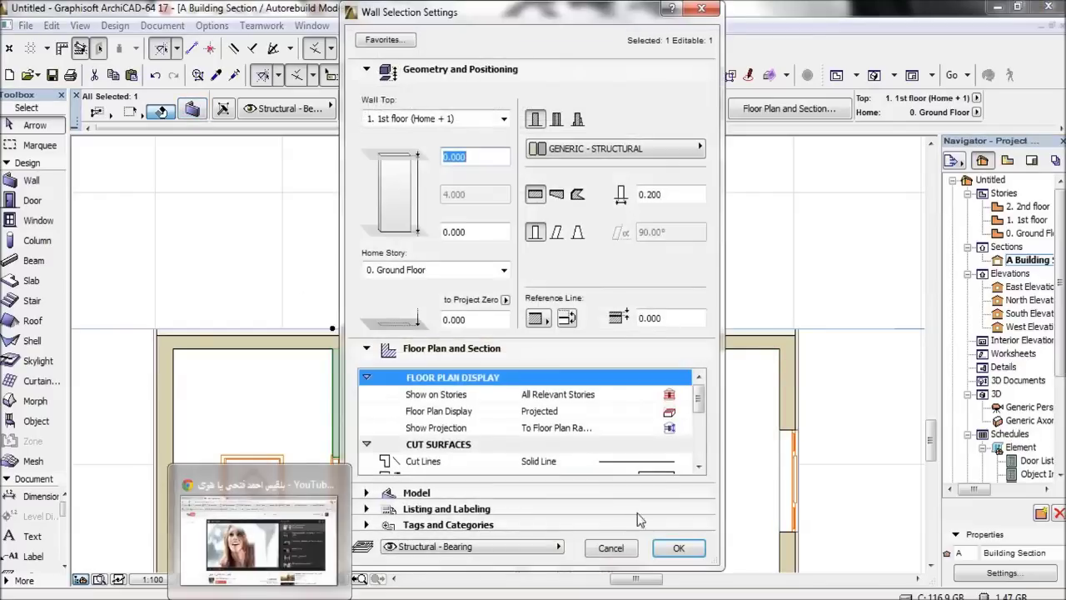
{"action": "scroll", "coordinate": [654, 431], "scroll_direction": "down", "scroll_amount": 2}
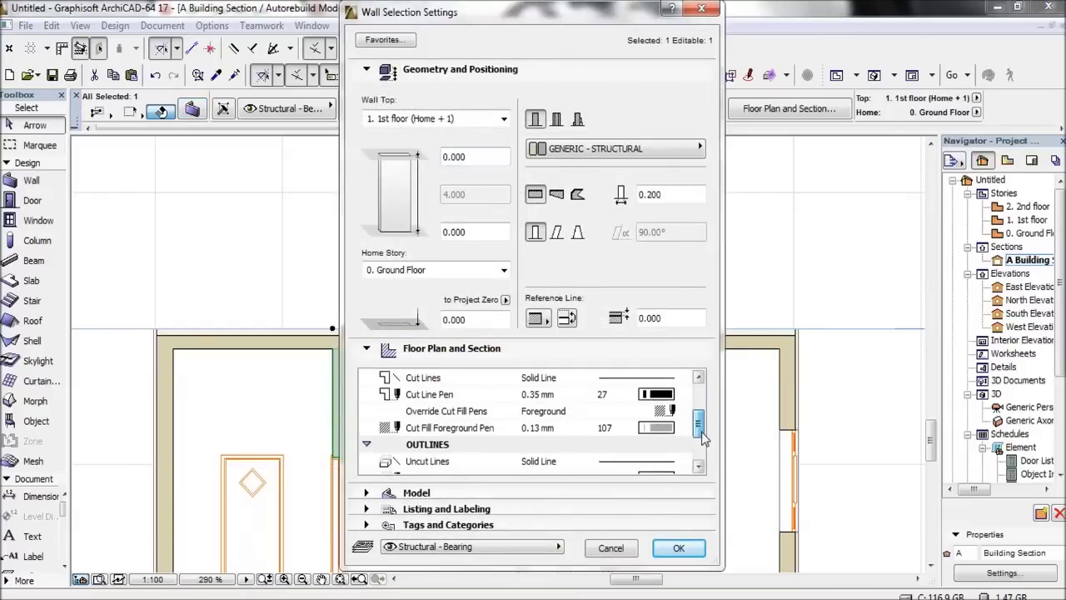
{"action": "left_click", "coordinate": [654, 431]}
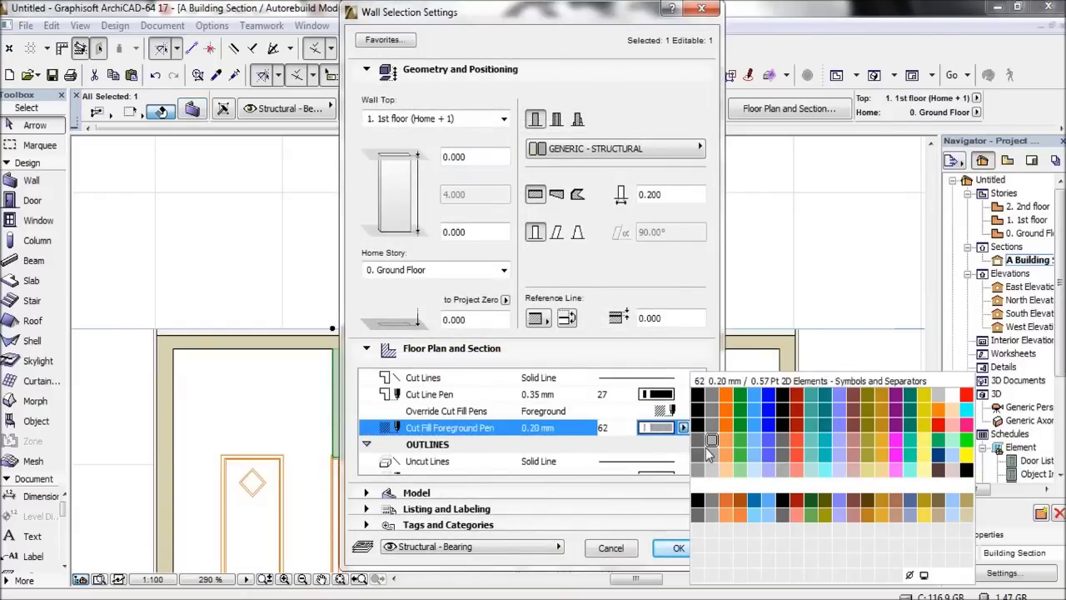
{"action": "left_click", "coordinate": [740, 546]}
{"action": "left_click", "coordinate": [679, 547]}
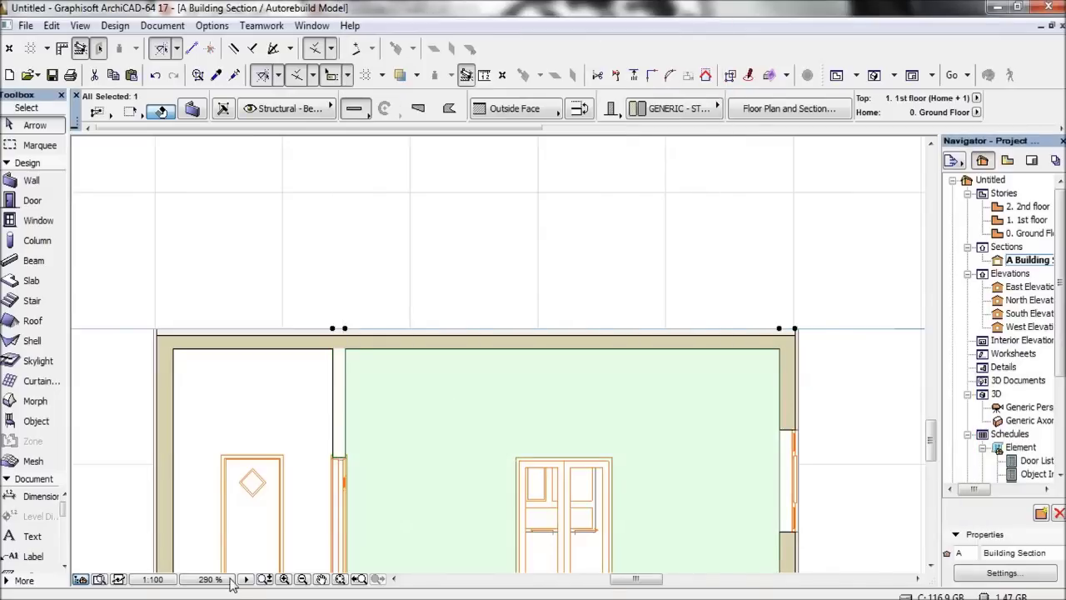
- Override both cut fill pens of the interior partition wall and set its cut fill foreground pen to 1
{"action": "left_click", "coordinate": [342, 386]}
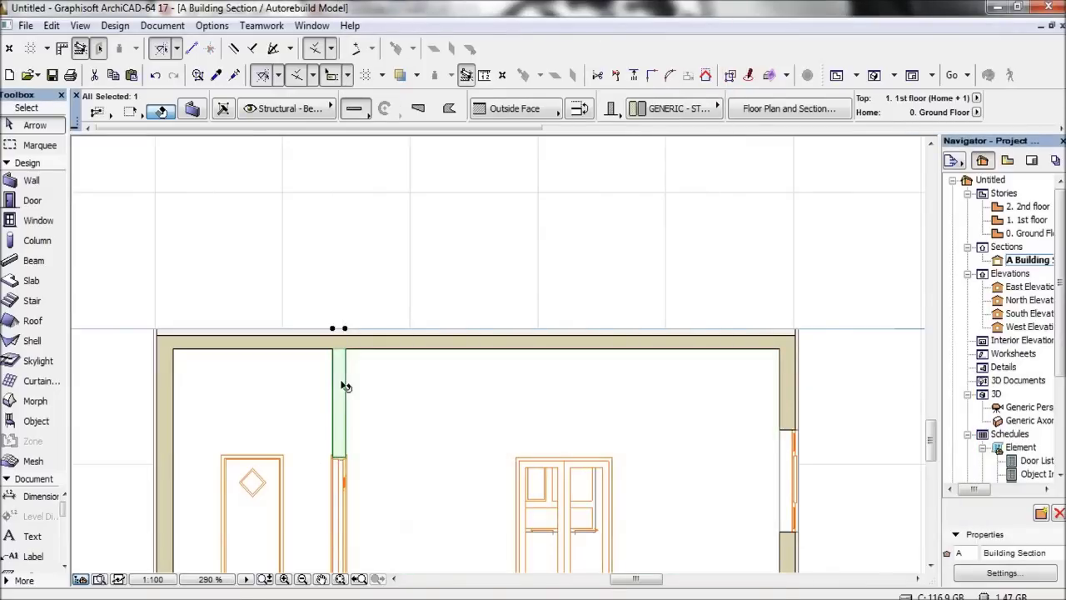
{"action": "left_click", "coordinate": [197, 111]}
{"action": "left_click_drag", "start_coordinate": [699, 398], "coordinate": [699, 429]}
{"action": "left_click", "coordinate": [675, 411]}
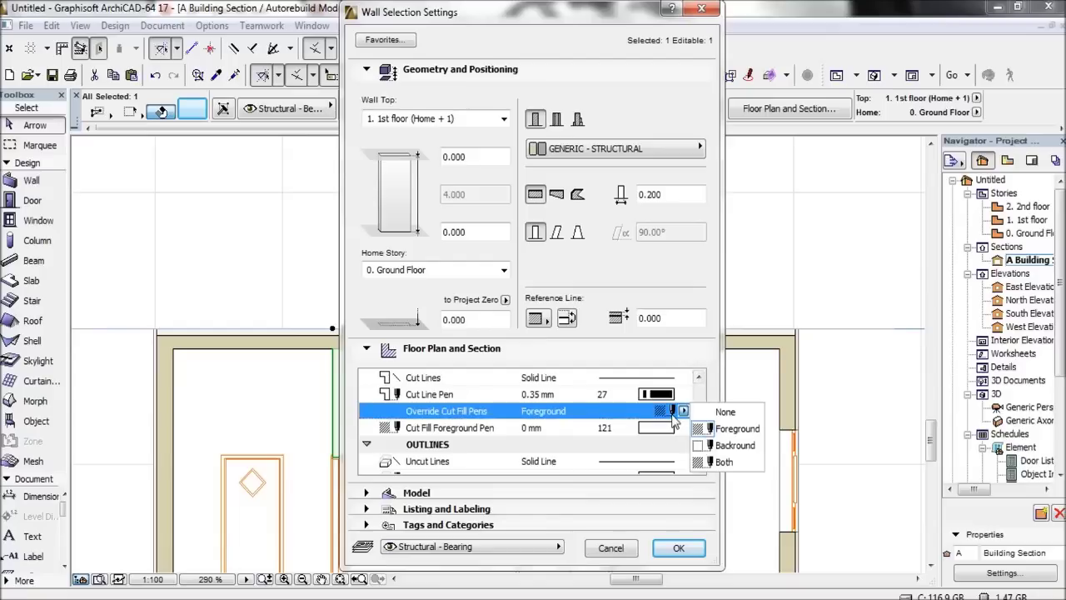
{"action": "left_click", "coordinate": [723, 461]}
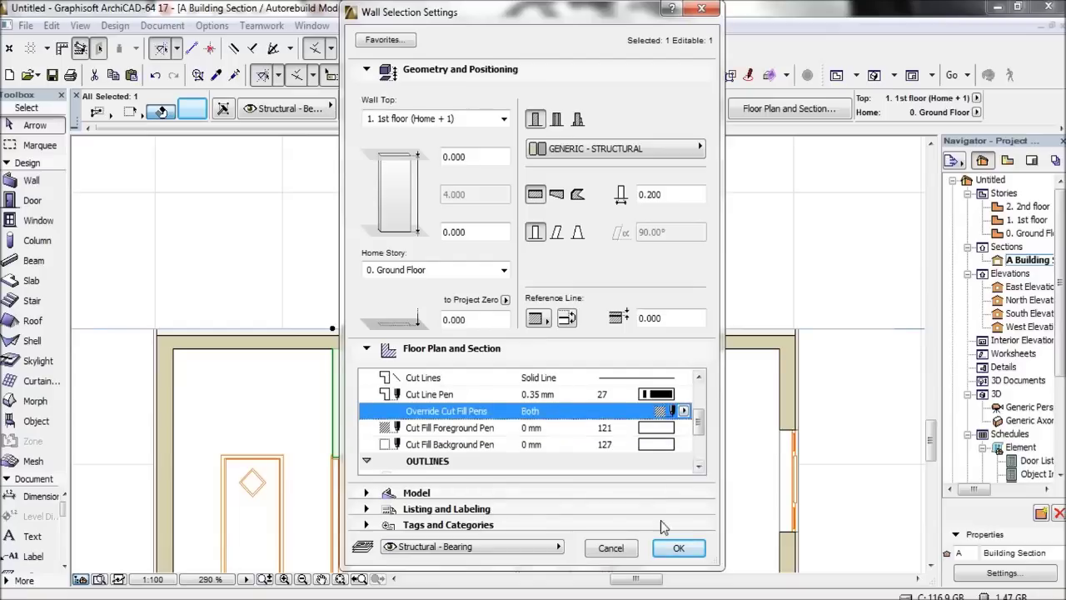
{"action": "left_click", "coordinate": [661, 435]}
{"action": "left_click", "coordinate": [703, 402]}
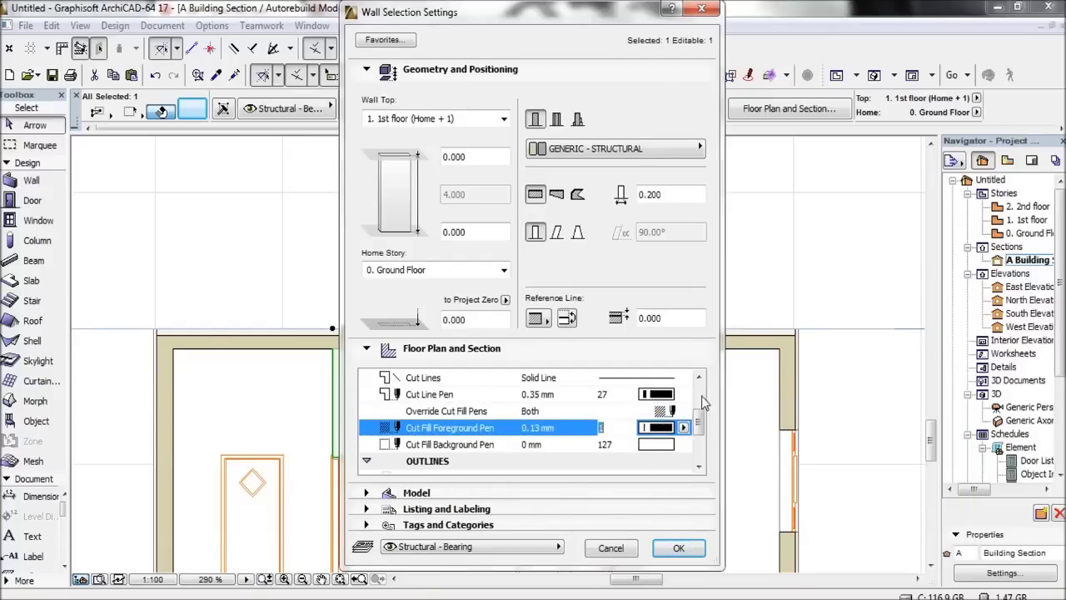
{"action": "left_click", "coordinate": [679, 547]}
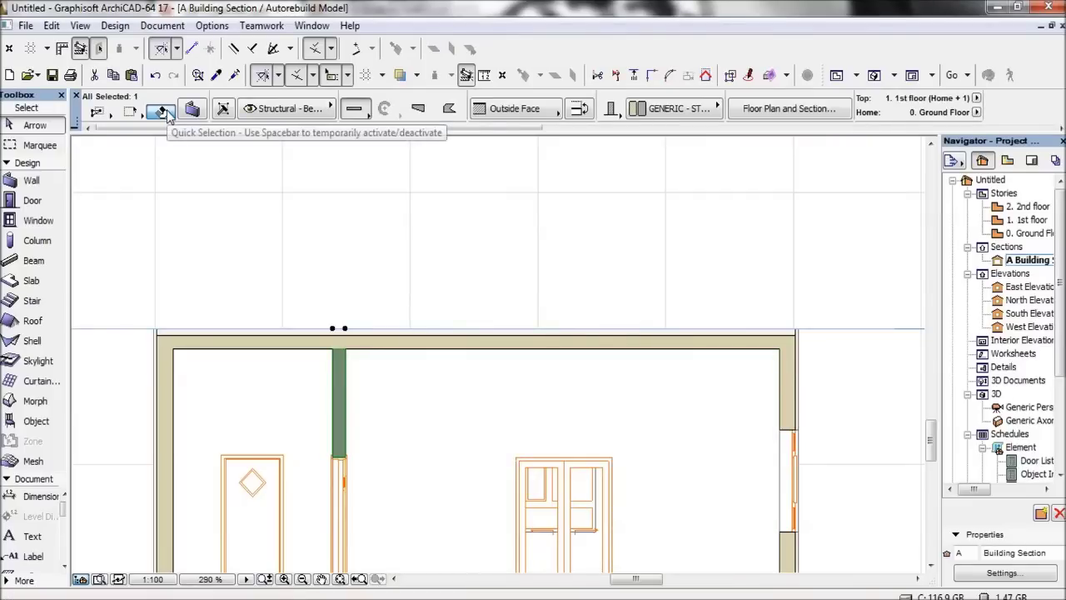
- Change the interior partition wall's building material to Masonry Block - Structural and clear the selection
{"action": "left_click", "coordinate": [660, 113]}
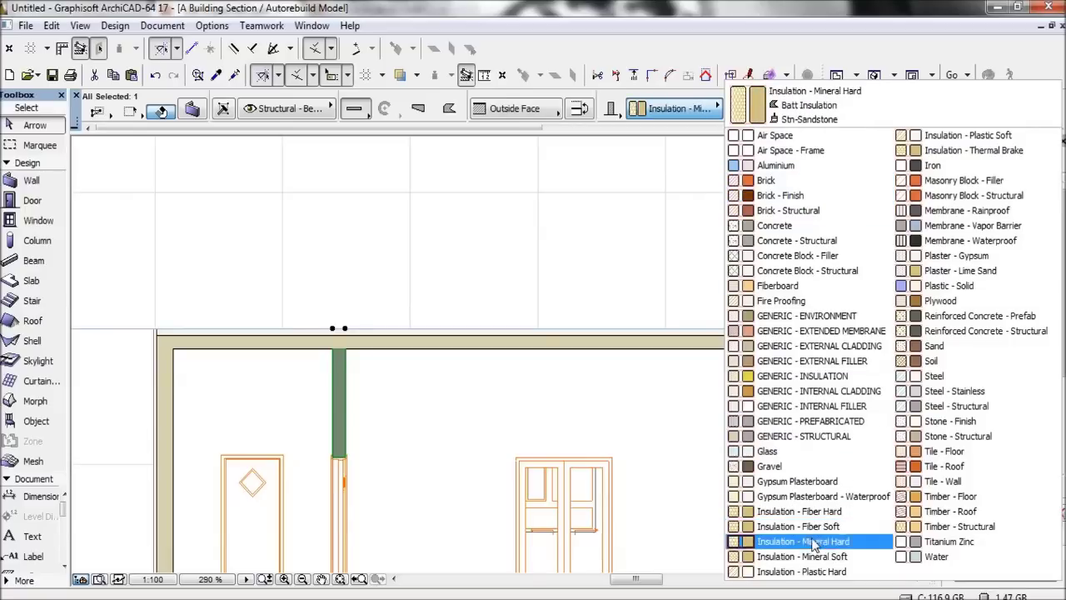
{"action": "left_click", "coordinate": [937, 195]}
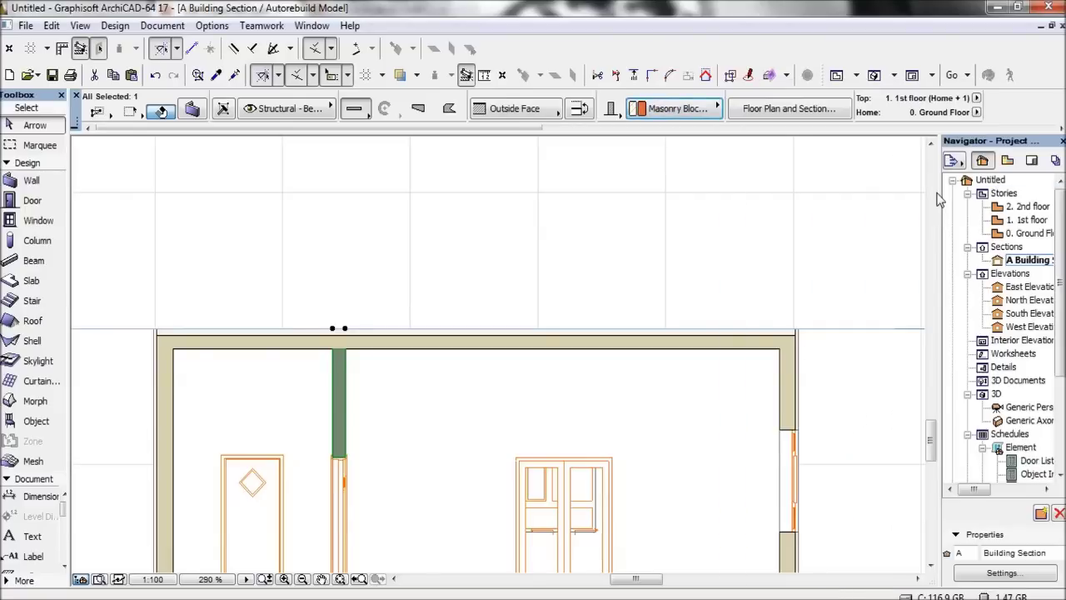
{"action": "left_click", "coordinate": [380, 304]}
{"action": "mouse_move", "coordinate": [357, 599]}
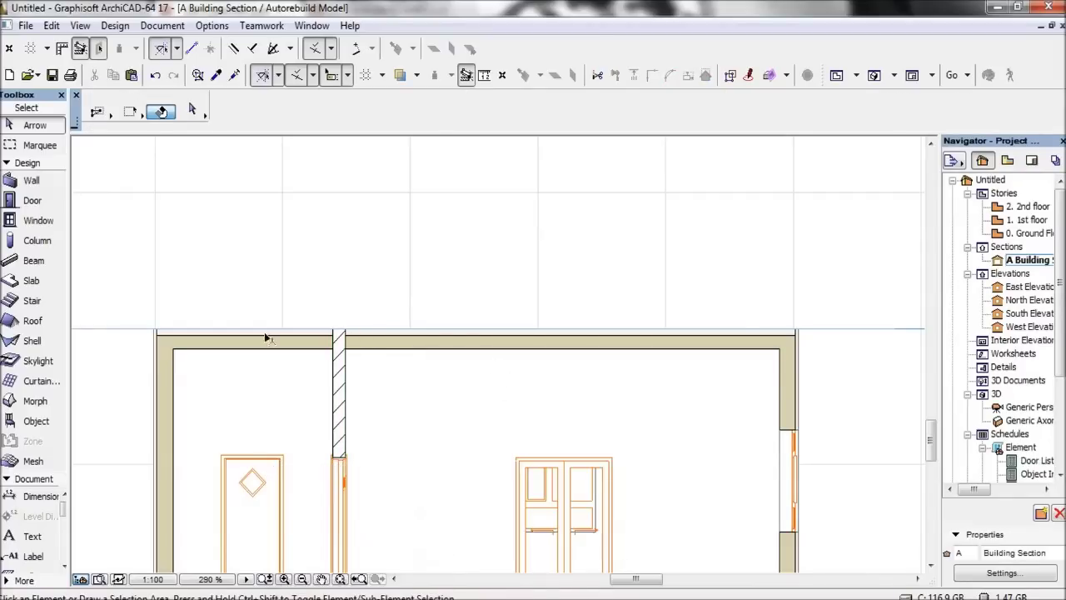
- Select all walls in the building section and set their building material to Masonry Block - Structural
{"action": "left_click", "coordinate": [31, 180]}
{"action": "key", "text": "ctrl+a"}
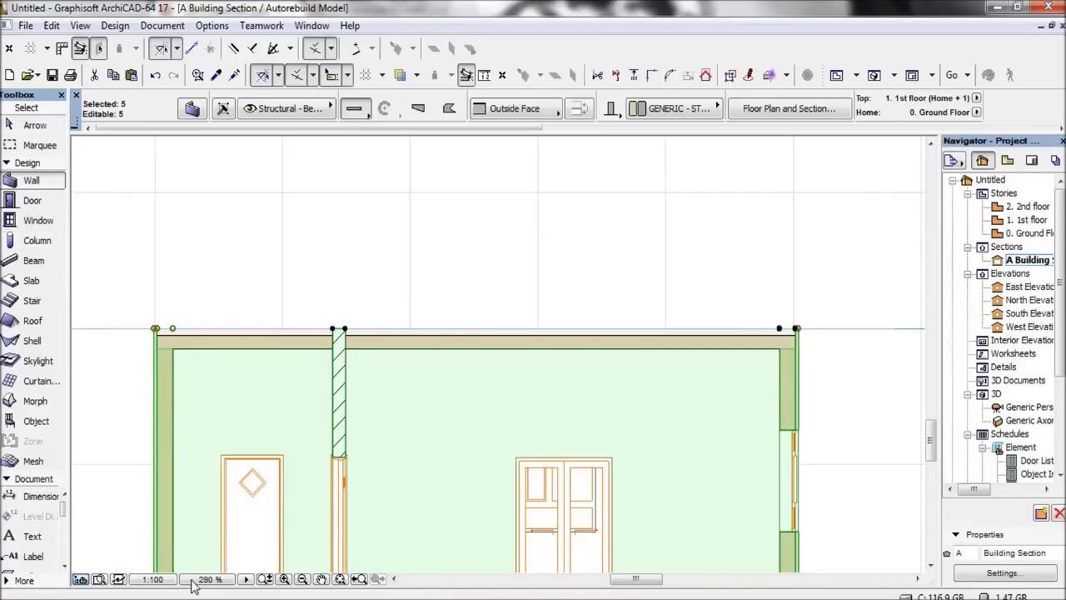
{"action": "left_click", "coordinate": [192, 111]}
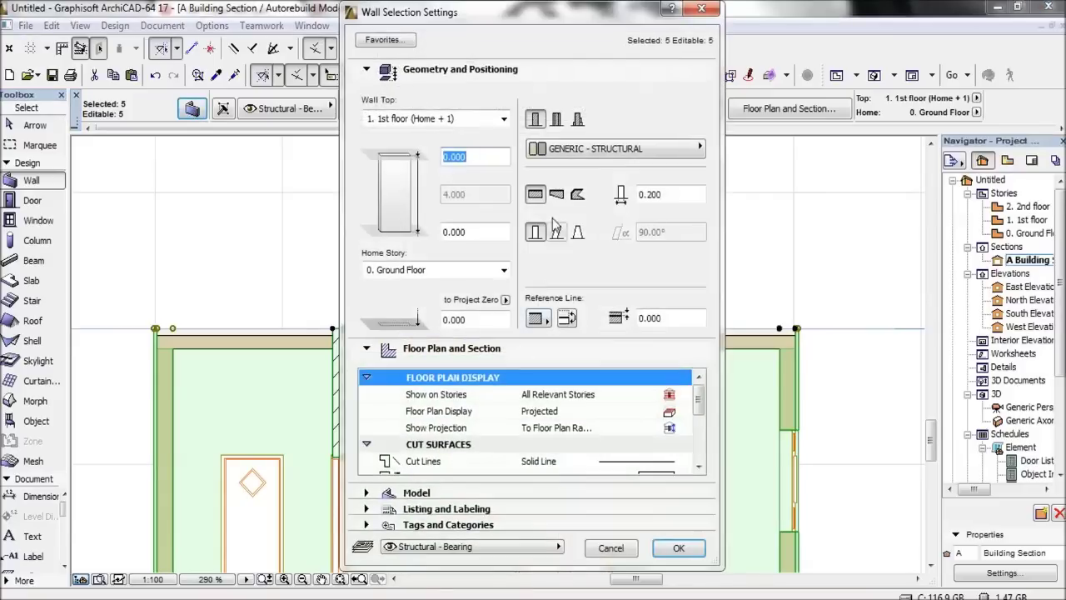
{"action": "left_click", "coordinate": [616, 149]}
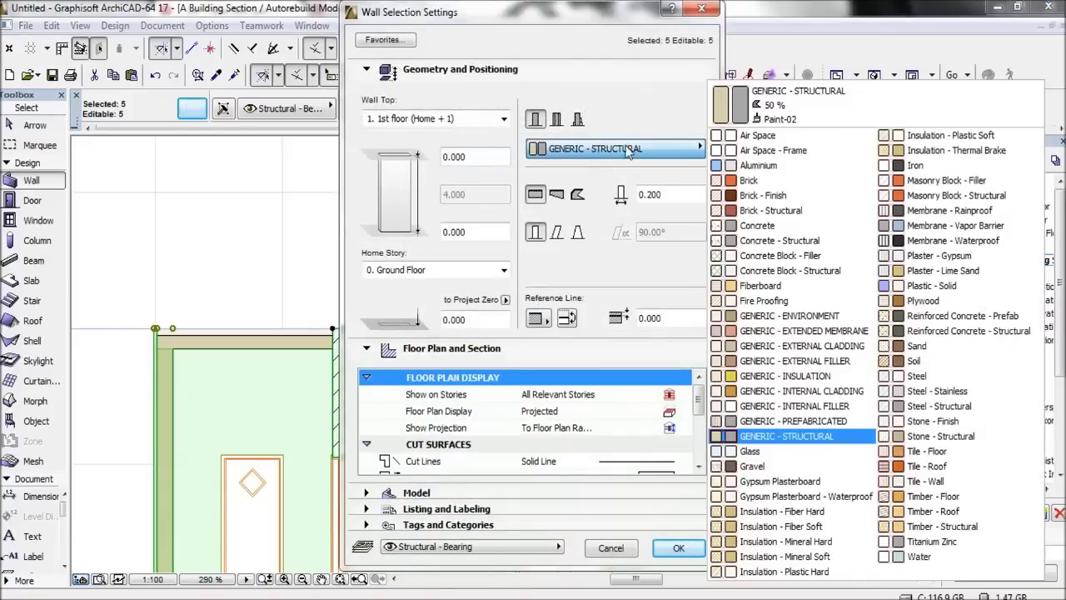
{"action": "left_click", "coordinate": [926, 196]}
{"action": "left_click", "coordinate": [679, 547]}
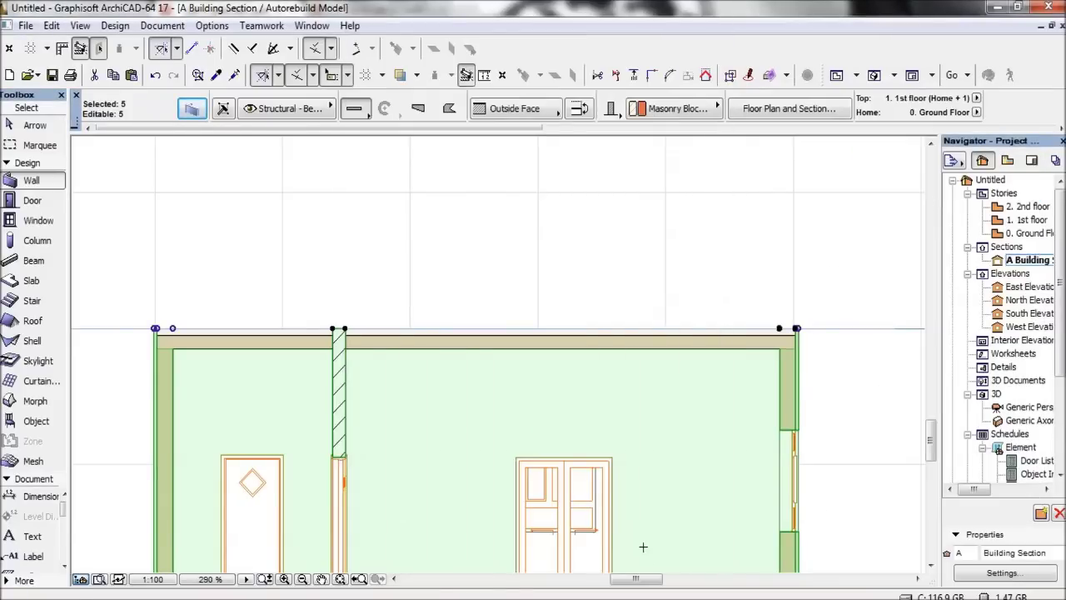
- Override both cut fill pens of all the selected walls and choose a dark grey cut fill foreground pen
{"action": "left_click", "coordinate": [192, 109]}
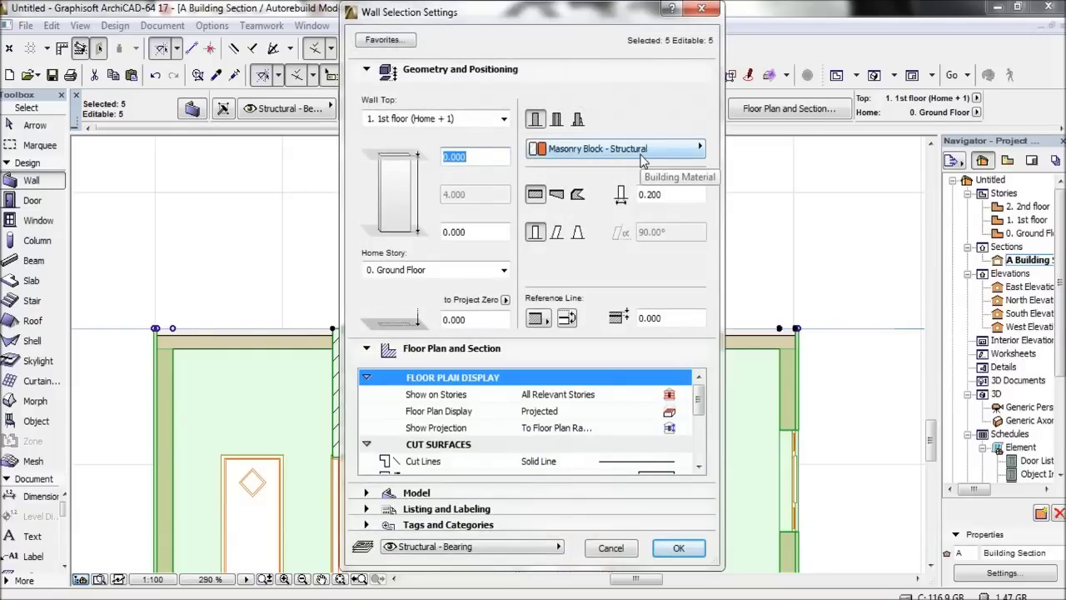
{"action": "key", "text": "Escape"}
{"action": "left_click", "coordinate": [192, 109]}
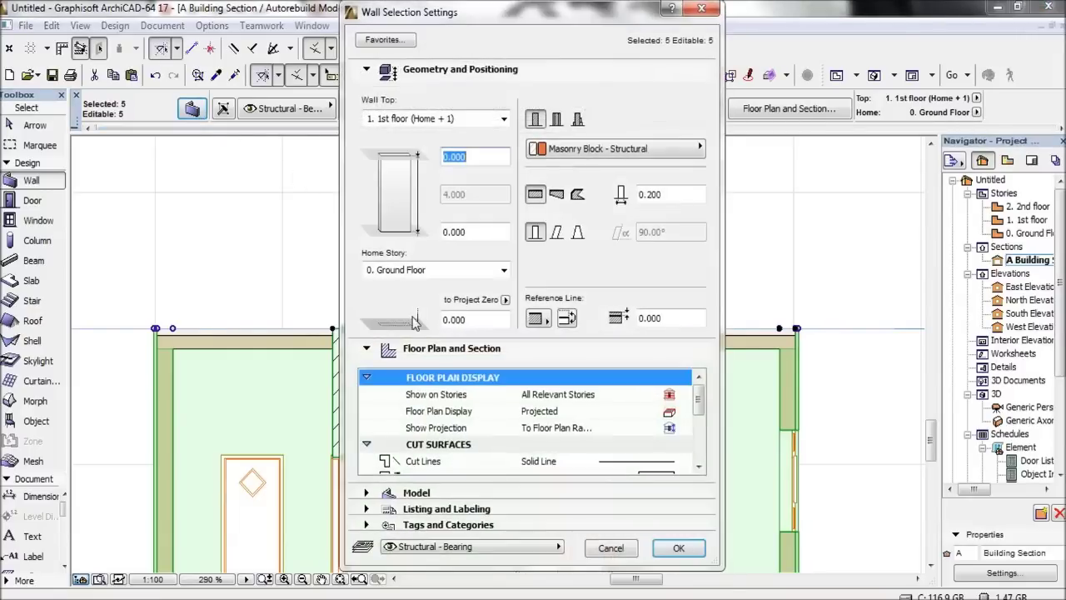
{"action": "left_click_drag", "start_coordinate": [699, 404], "coordinate": [698, 421]}
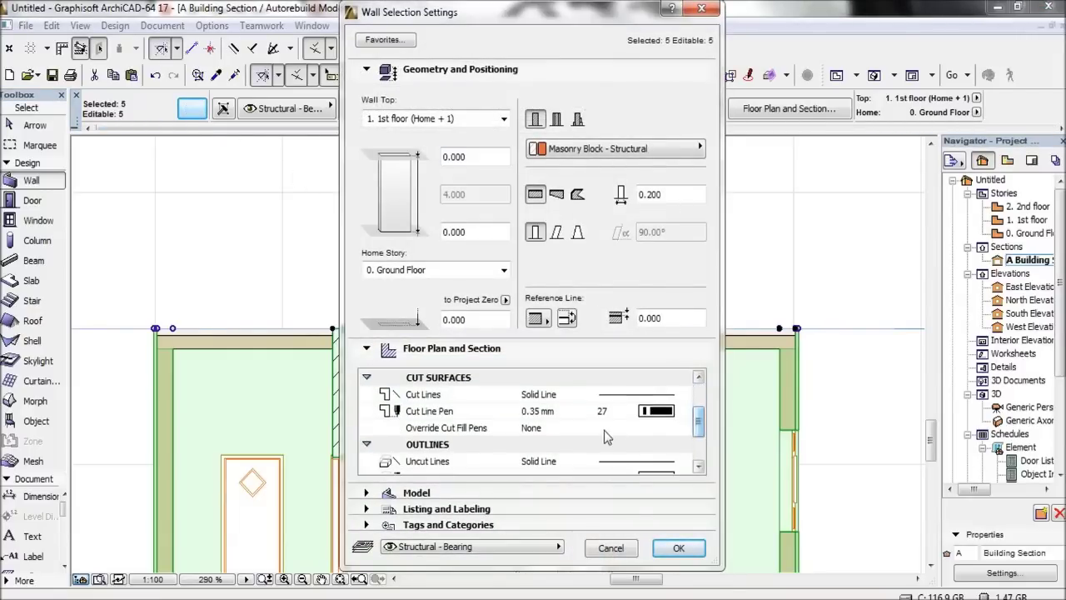
{"action": "left_click", "coordinate": [653, 432]}
{"action": "left_click", "coordinate": [654, 432]}
{"action": "left_click", "coordinate": [714, 479]}
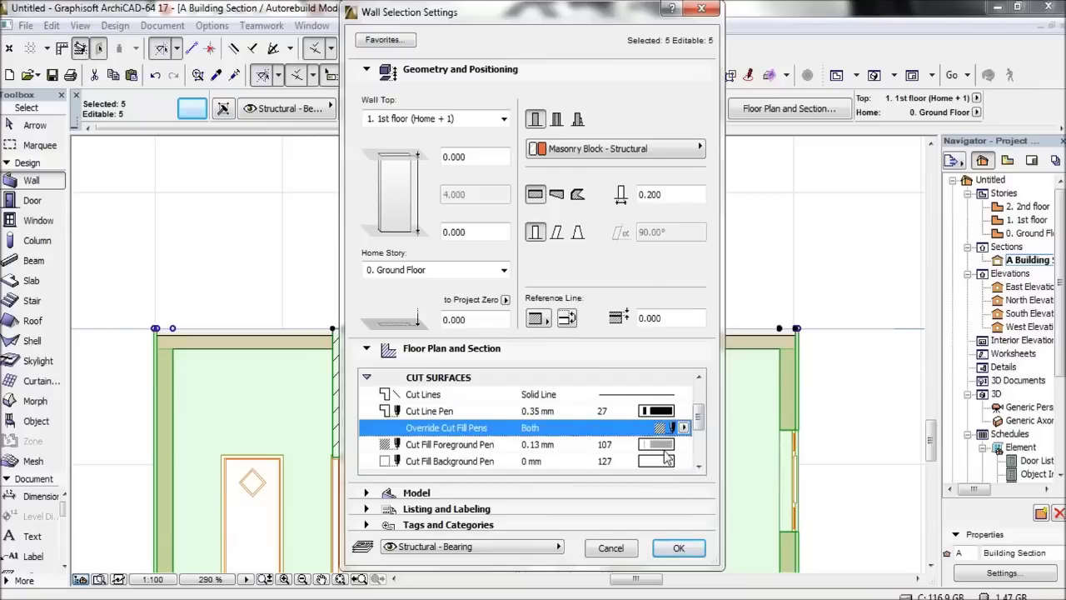
{"action": "left_click", "coordinate": [683, 444]}
{"action": "left_click", "coordinate": [711, 423]}
{"action": "left_click", "coordinate": [679, 547]}
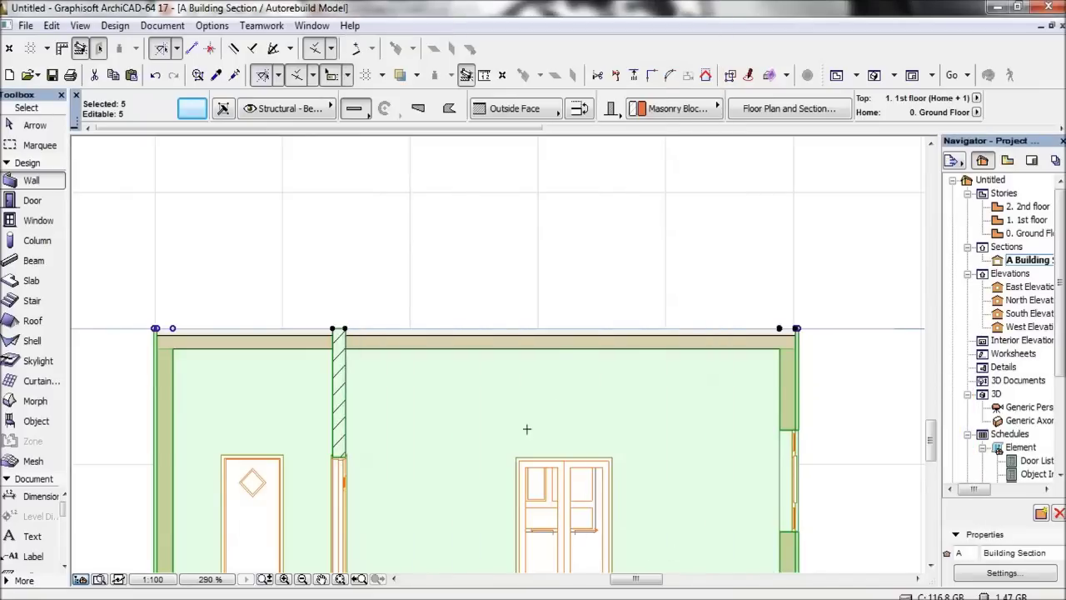
{"action": "key", "text": "Escape"}
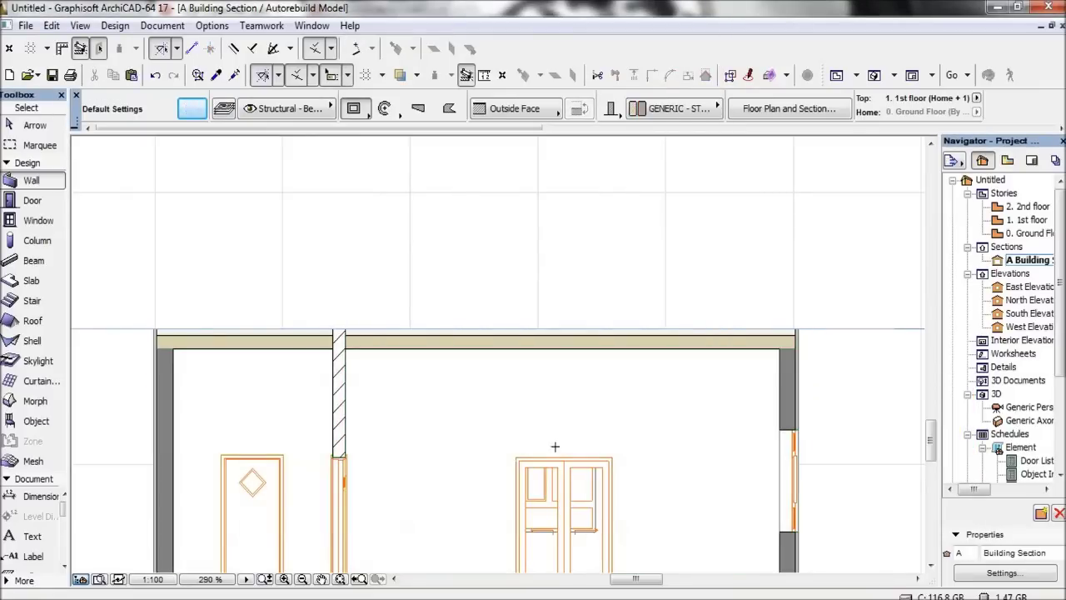
- Change the exterior walls' composite to brick plastered one side
{"action": "scroll", "coordinate": [533, 458], "scroll_direction": "down", "scroll_amount": 3}
{"action": "key", "text": "Escape"}
{"action": "key", "text": "ctrl+a"}
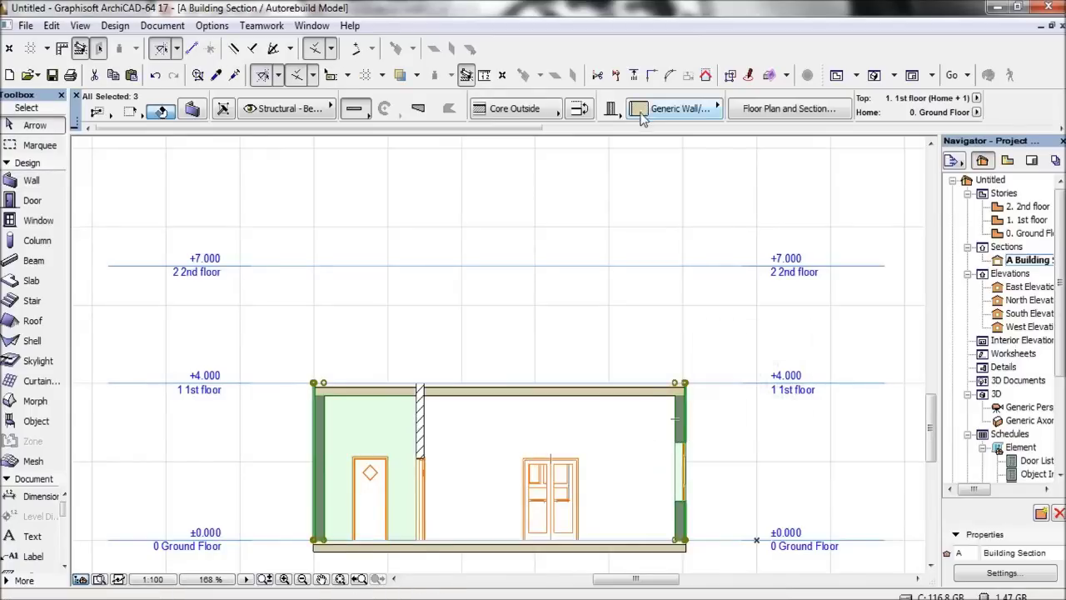
{"action": "left_click", "coordinate": [678, 109]}
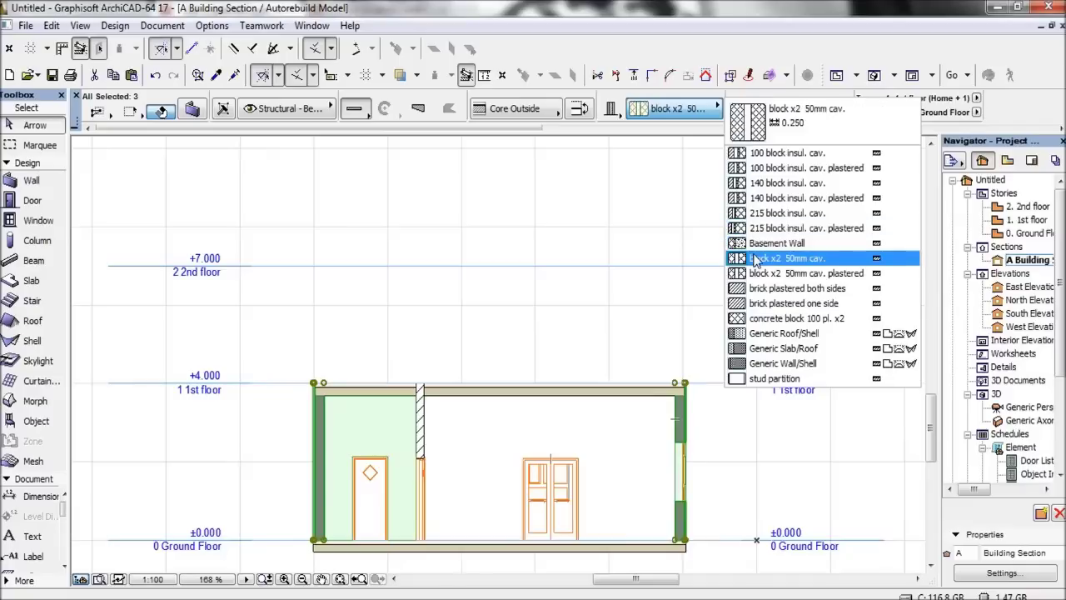
{"action": "left_click", "coordinate": [762, 308]}
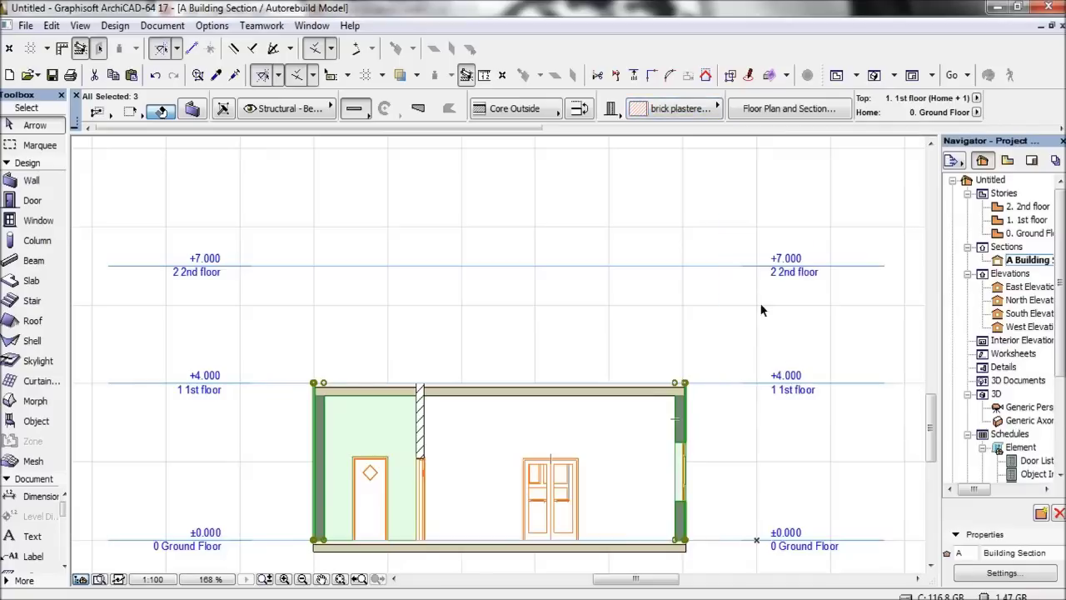
{"action": "key", "text": "Escape"}
{"action": "scroll", "coordinate": [678, 478], "scroll_direction": "up", "scroll_amount": 5}
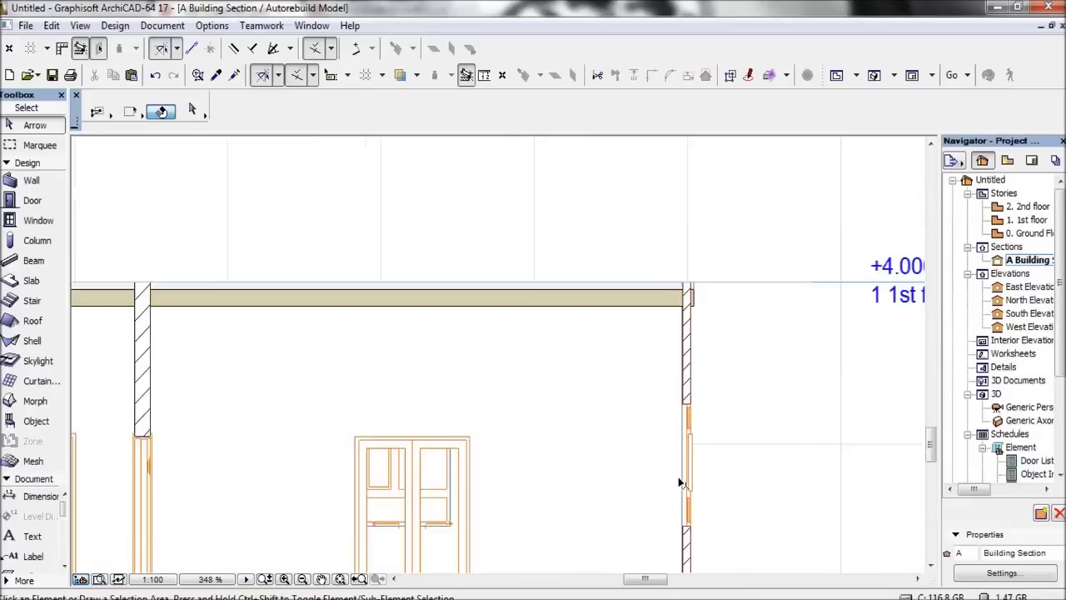
{"action": "scroll", "coordinate": [679, 481], "scroll_direction": "down", "scroll_amount": 4}
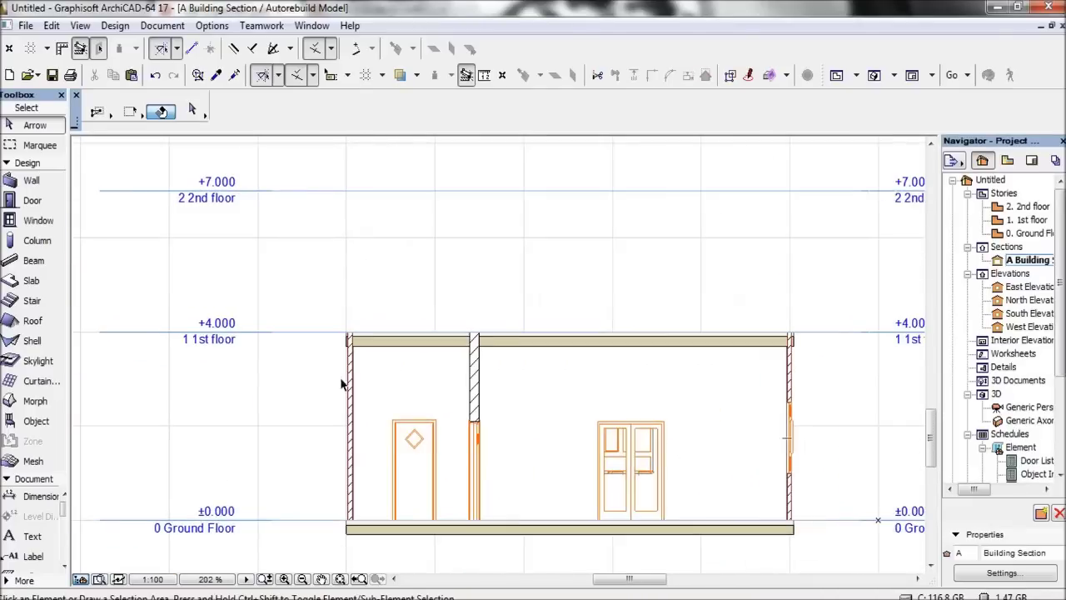
- Undo the changes to the walls' composite, building material and cut fill pens, and clear the selection
{"action": "key", "text": "ctrl+a"}
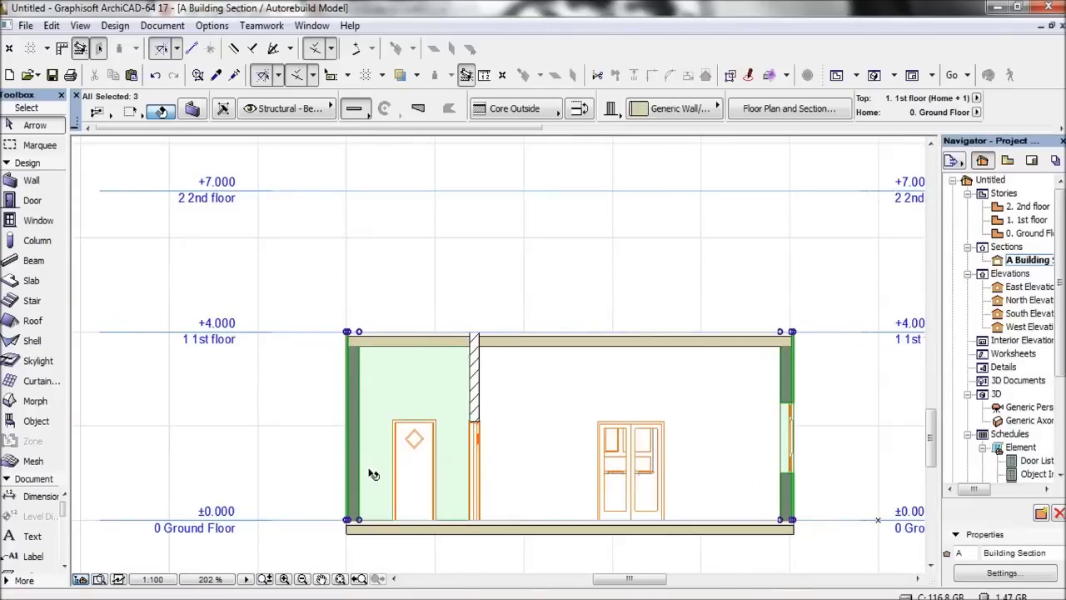
{"action": "key", "text": "ctrl+z"}
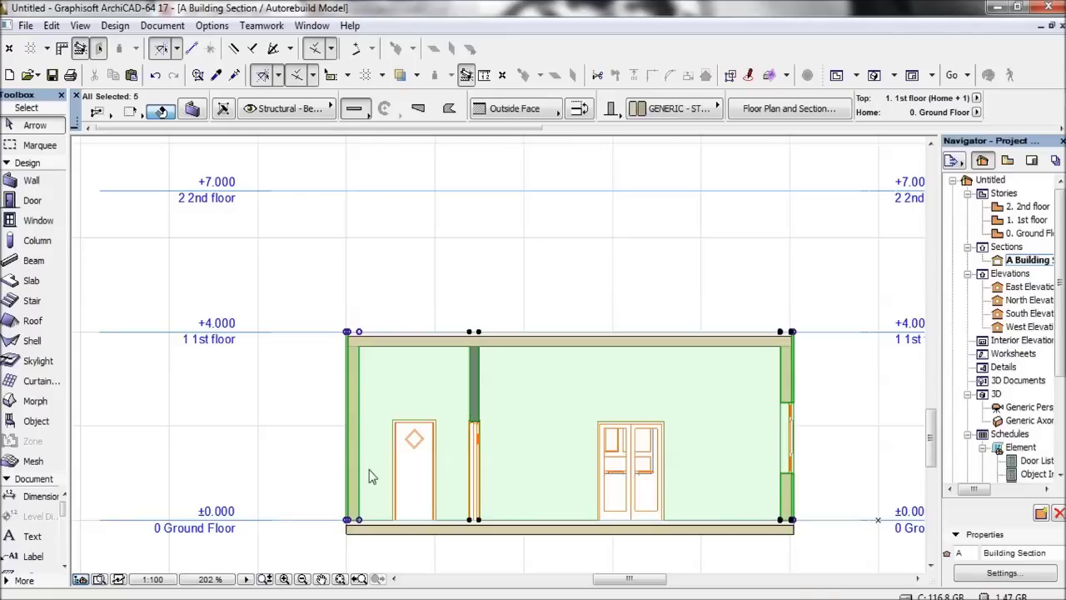
{"action": "key", "text": "Tab"}
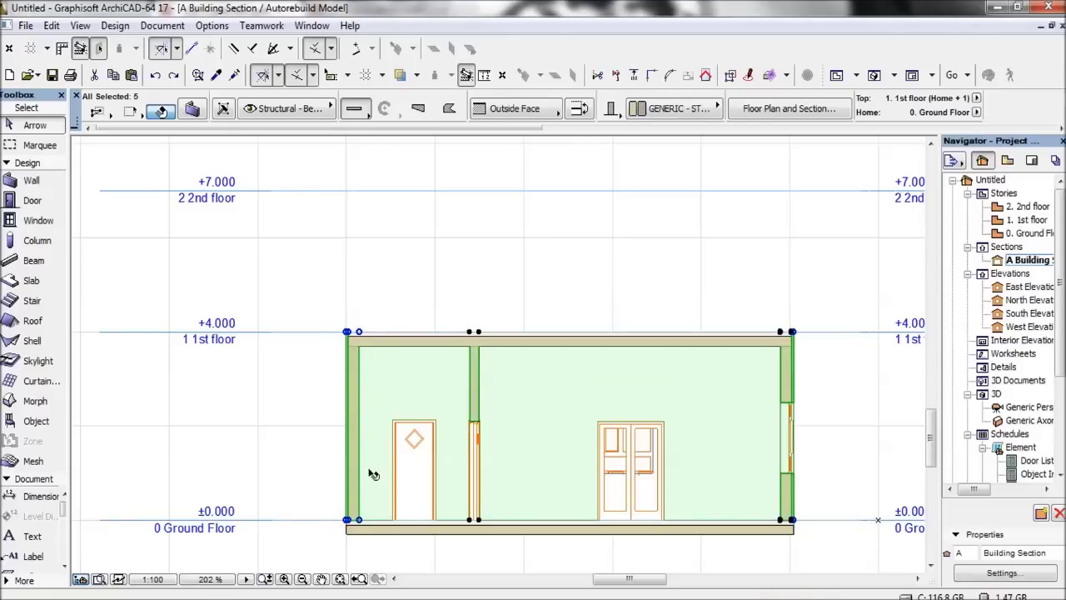
{"action": "key", "text": "F2"}
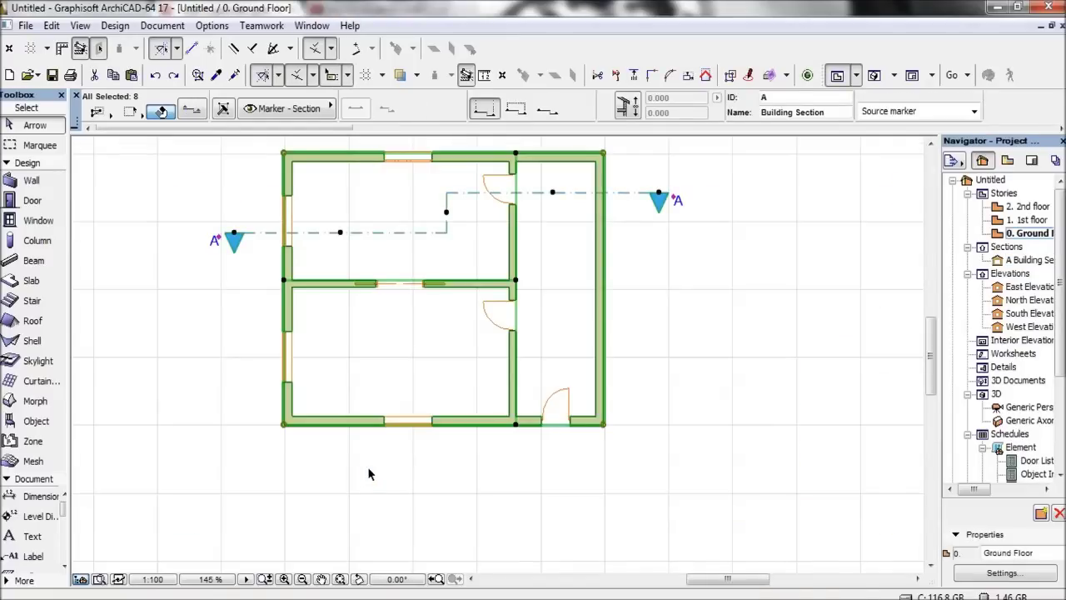
{"action": "left_click", "coordinate": [368, 480]}
- Reopen the A Building Section view and fill its uncut surfaces with Uniform Pen Color
{"action": "double_click", "coordinate": [1026, 259]}
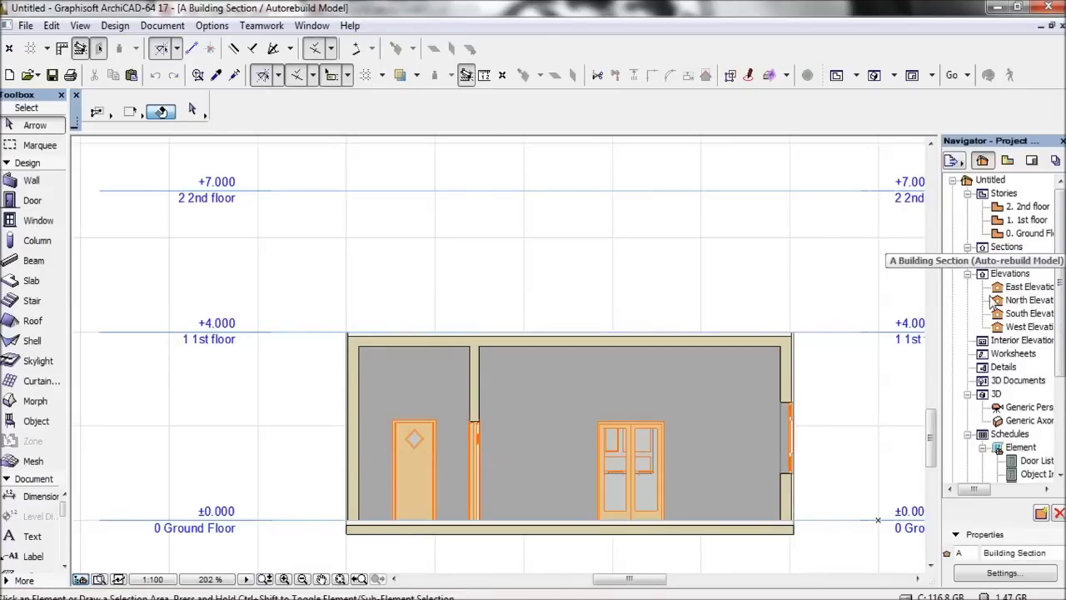
{"action": "right_click", "coordinate": [1026, 260]}
{"action": "left_click", "coordinate": [883, 562]}
{"action": "left_click", "coordinate": [683, 462]}
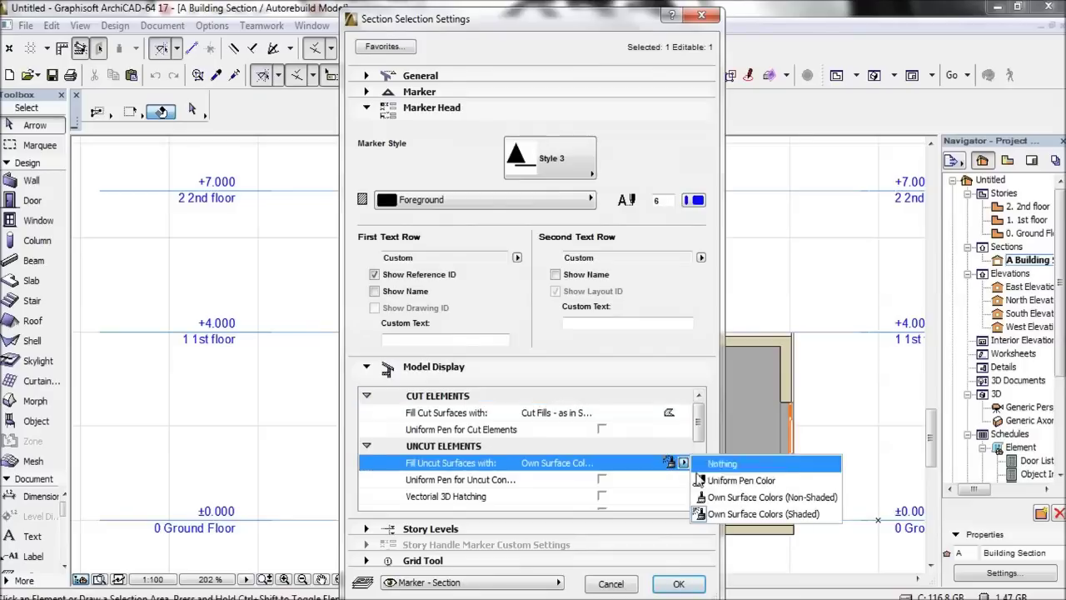
{"action": "left_click", "coordinate": [728, 481]}
{"action": "left_click", "coordinate": [676, 584]}
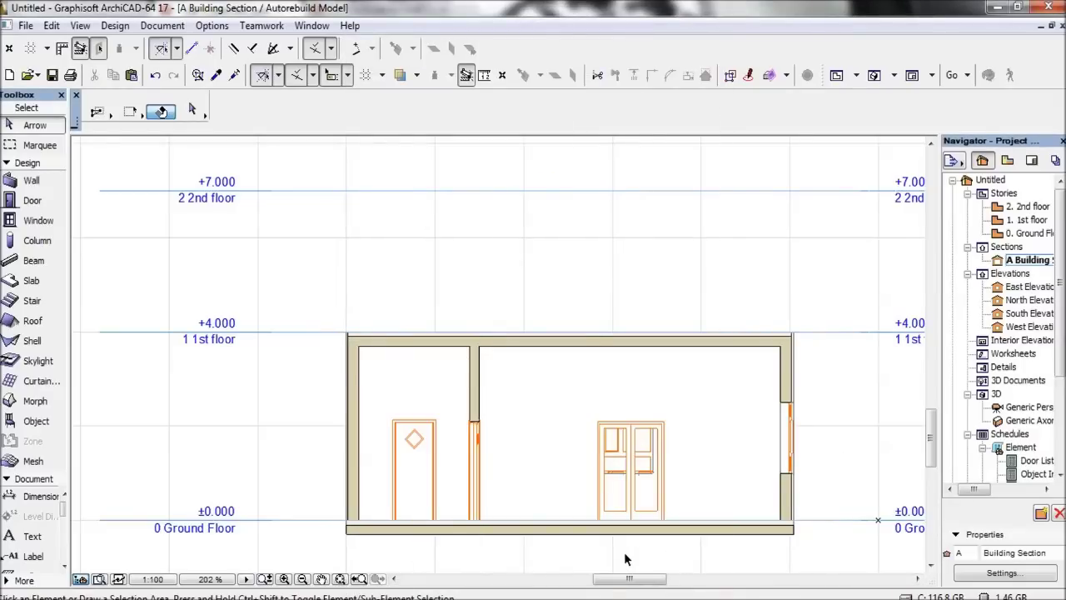
- Bring up the project's Layout Book
{"action": "left_click", "coordinate": [1031, 159]}
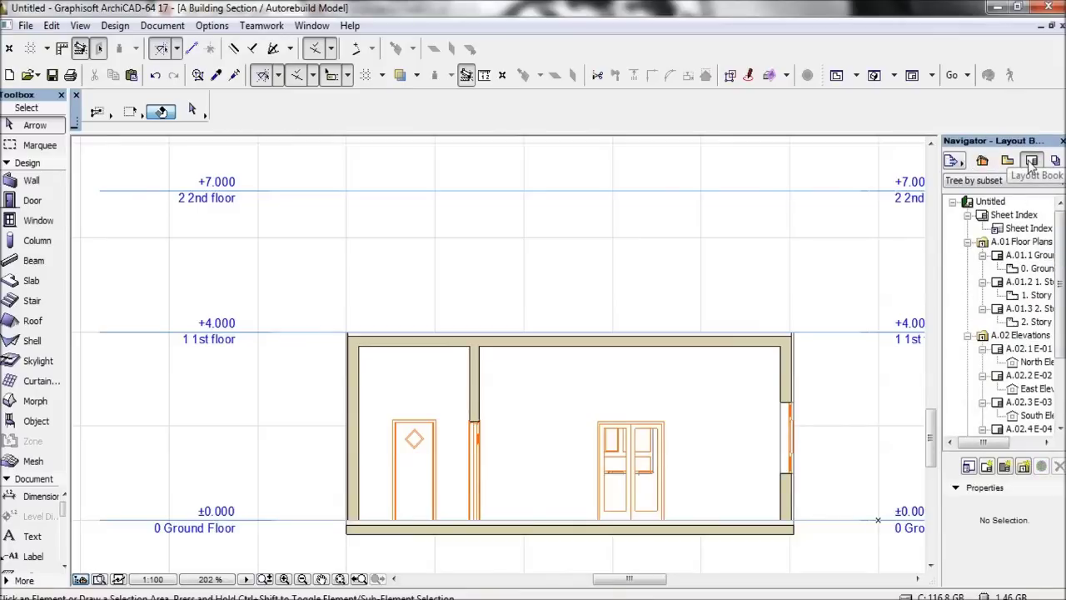
- Create a new layout book subset named My Layout Folder 1:50
{"action": "left_click", "coordinate": [952, 202]}
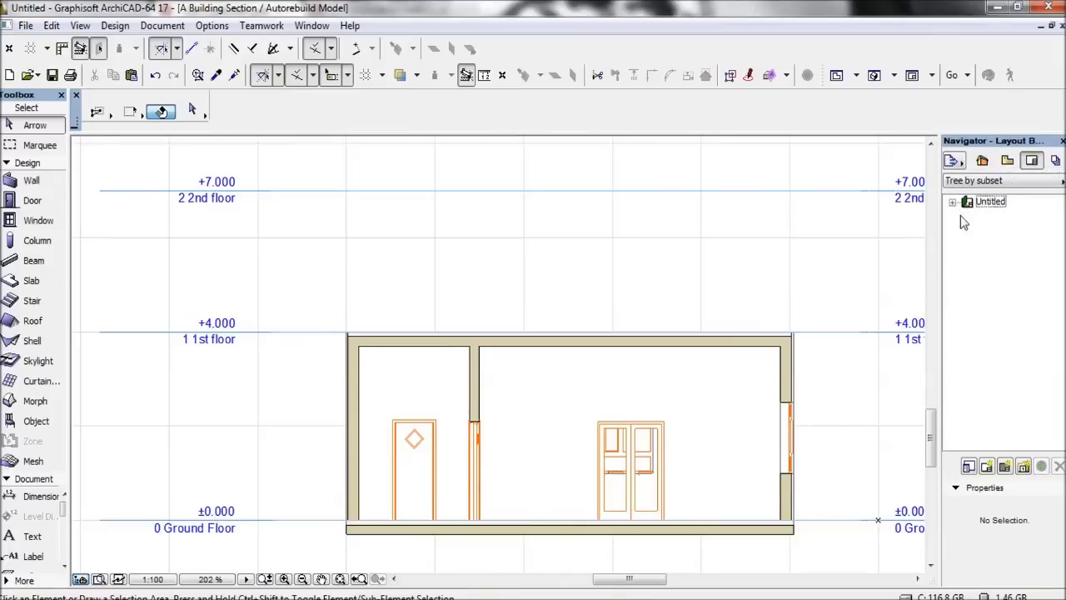
{"action": "left_click", "coordinate": [1027, 466]}
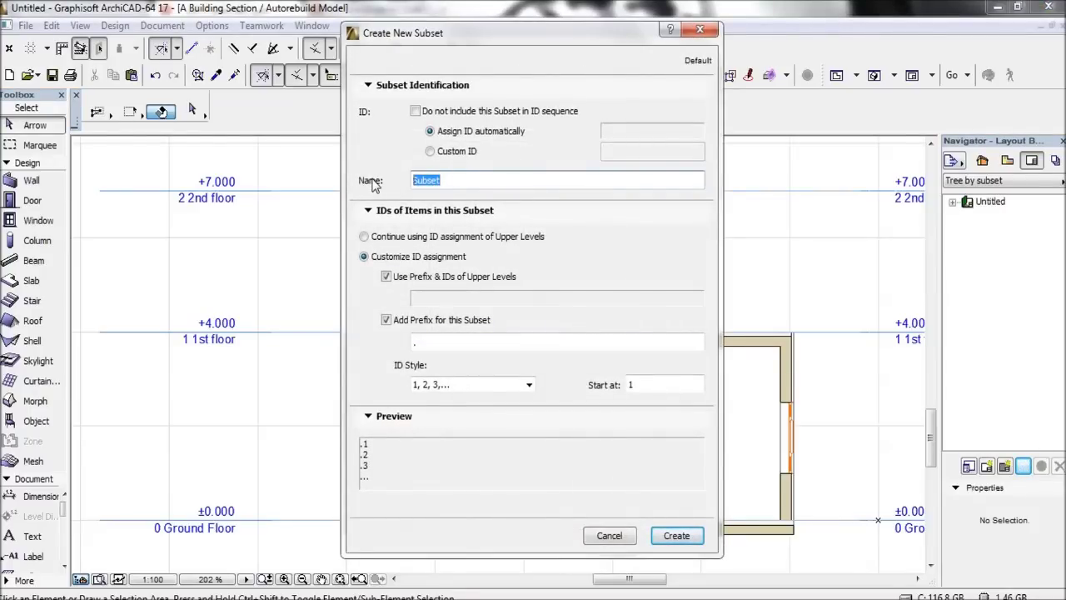
{"action": "type", "text": "m"}
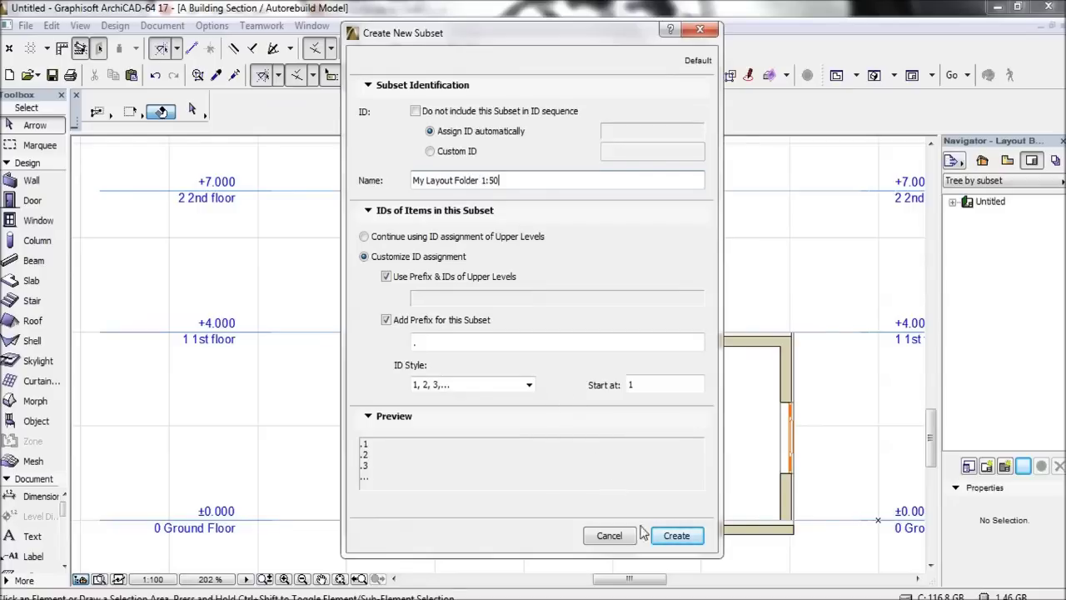
{"action": "left_click", "coordinate": [676, 535]}
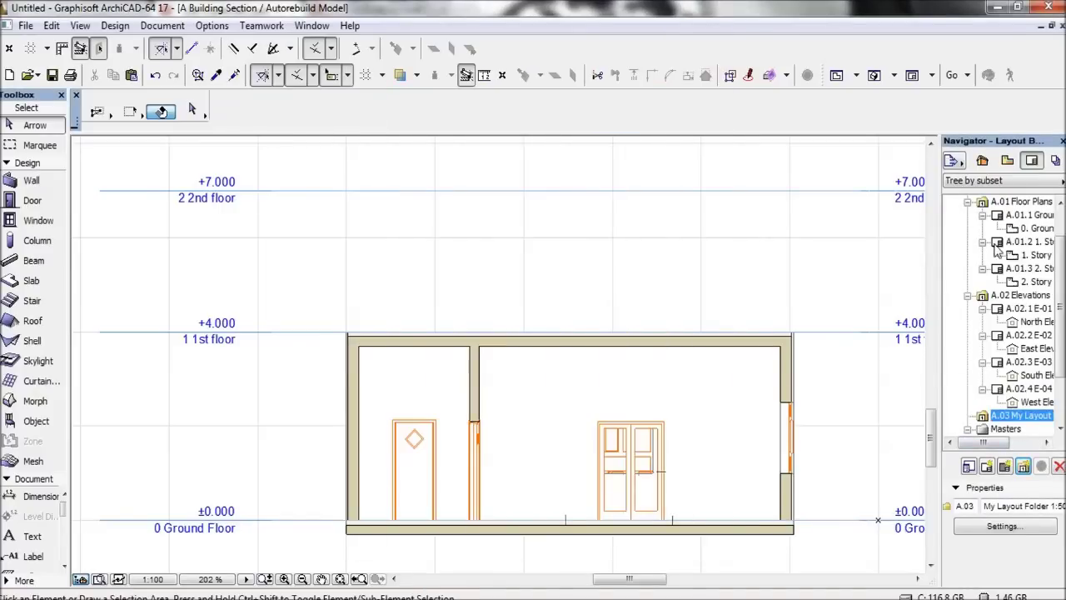
- Start a new master layout with the A3 (ISO) - Metric size in landscape orientation
{"action": "scroll", "coordinate": [997, 249], "scroll_direction": "up", "scroll_amount": 1}
{"action": "left_click_drag", "start_coordinate": [1061, 328], "coordinate": [1058, 392]}
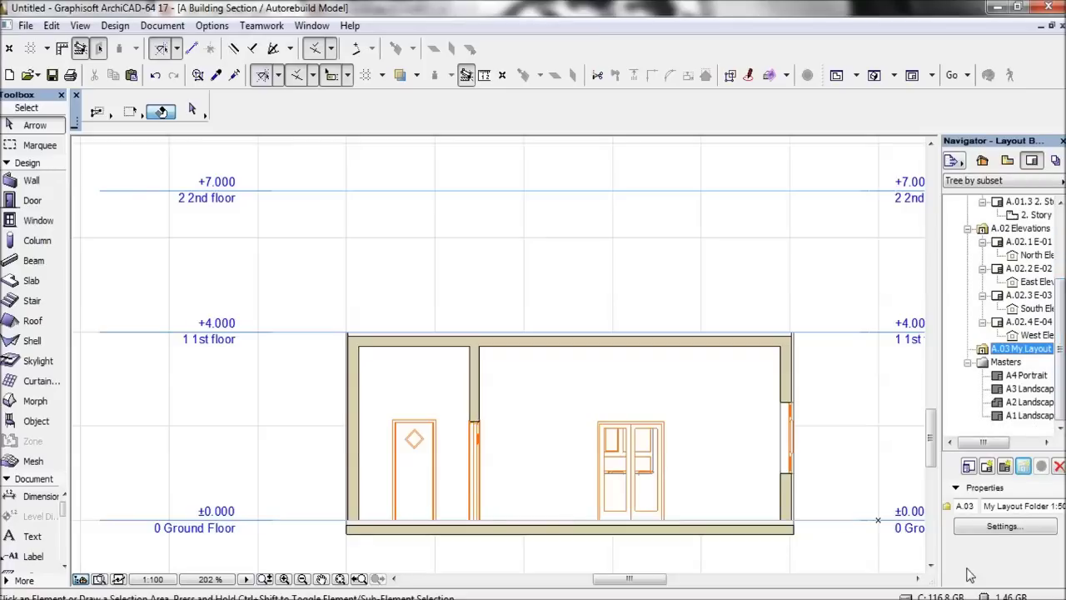
{"action": "left_click", "coordinate": [1005, 466]}
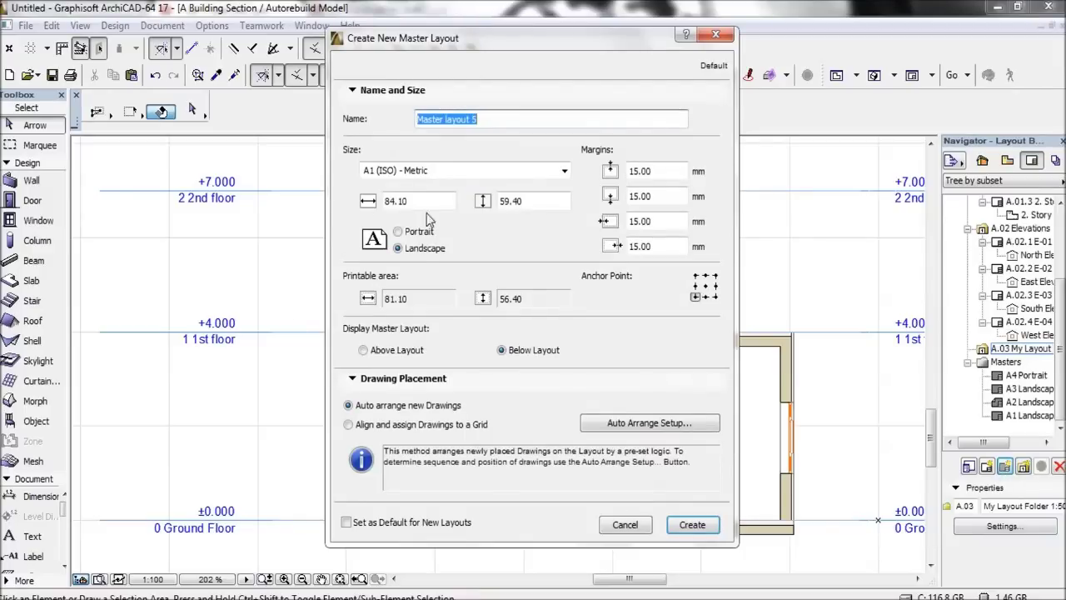
{"action": "left_click", "coordinate": [471, 171]}
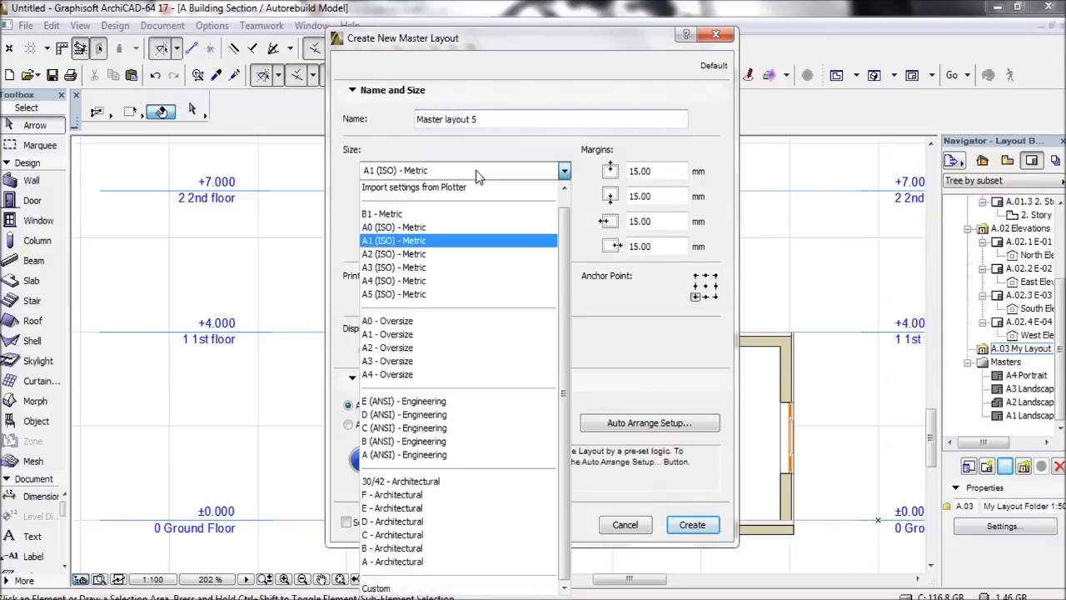
{"action": "left_click", "coordinate": [465, 267]}
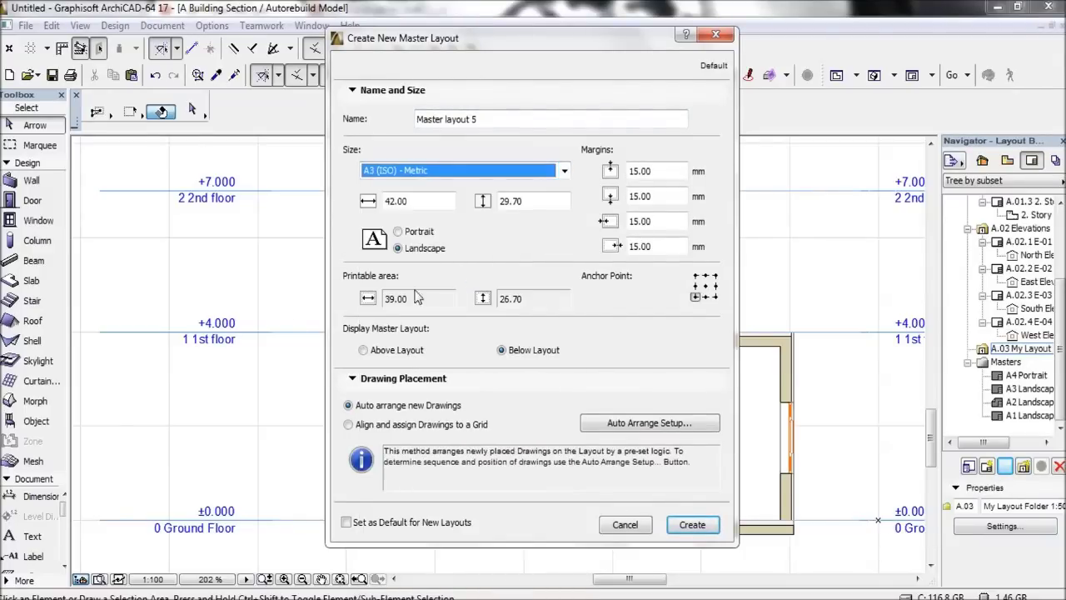
{"action": "left_click", "coordinate": [398, 232]}
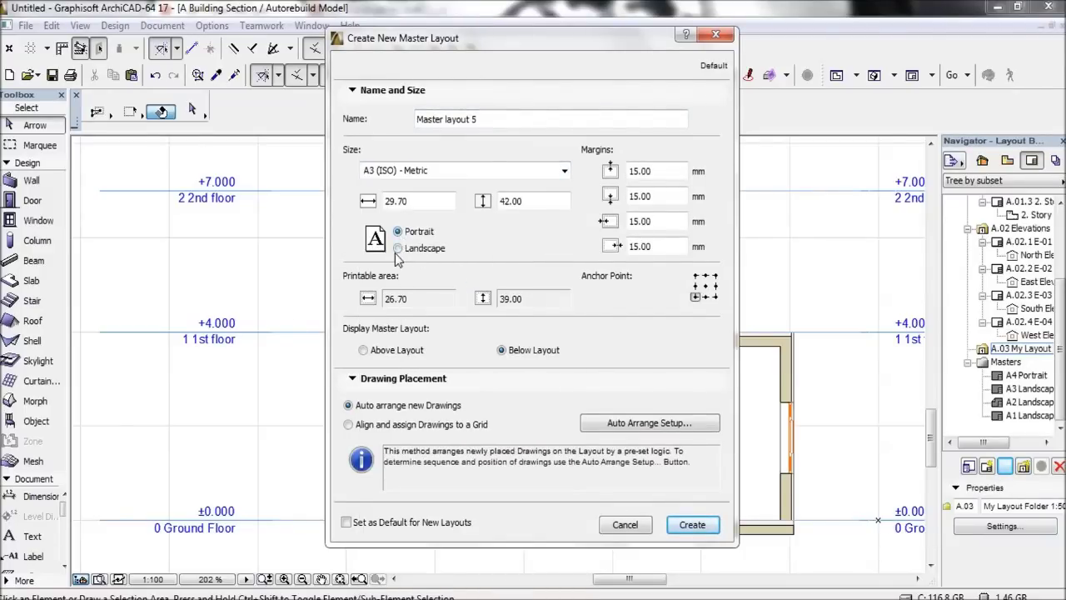
{"action": "left_click", "coordinate": [398, 248]}
- Set all four margins to 10 mm and create the master layout
{"action": "left_click_drag", "start_coordinate": [653, 172], "coordinate": [589, 181]}
{"action": "type", "text": "10"}
{"action": "key", "text": "Tab"}
{"action": "type", "text": "10"}
{"action": "key", "text": "Tab"}
{"action": "type", "text": "10.00"}
{"action": "key", "text": "Tab"}
{"action": "type", "text": "10.00"}
{"action": "left_click", "coordinate": [689, 524]}
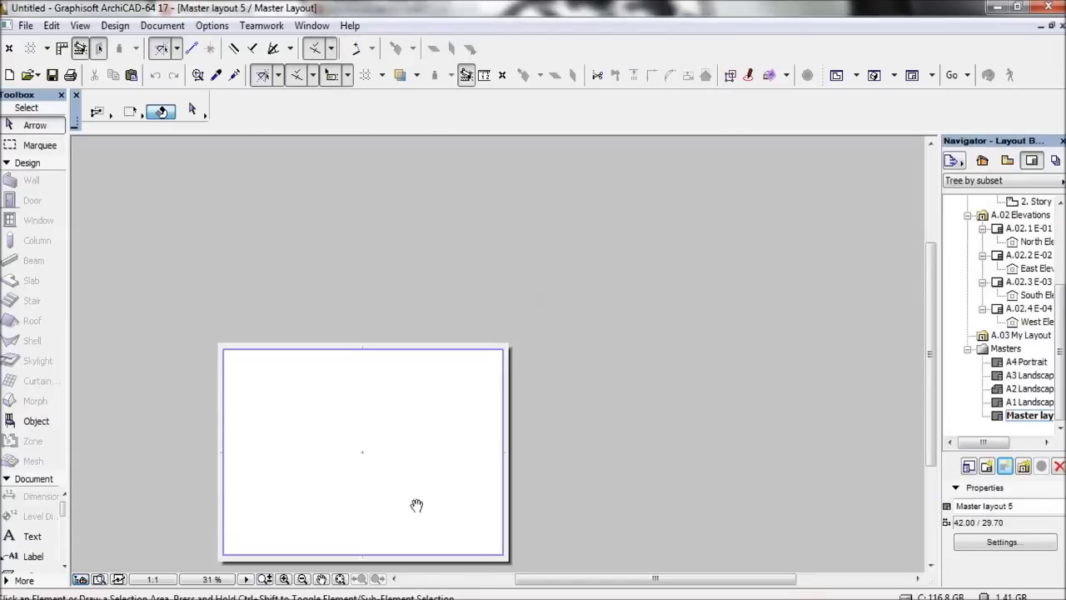
- Rename the new master layout as my A3 master layout
{"action": "middle_click_drag", "start_coordinate": [414, 506], "coordinate": [553, 466]}
{"action": "scroll", "coordinate": [662, 468], "scroll_direction": "up", "scroll_amount": 5}
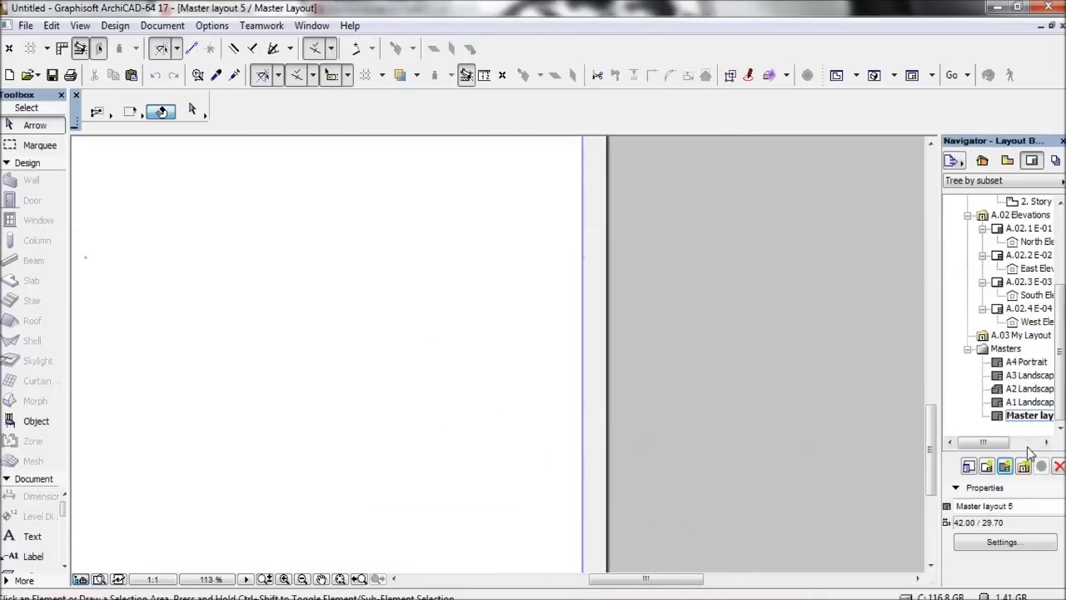
{"action": "left_click", "coordinate": [983, 506]}
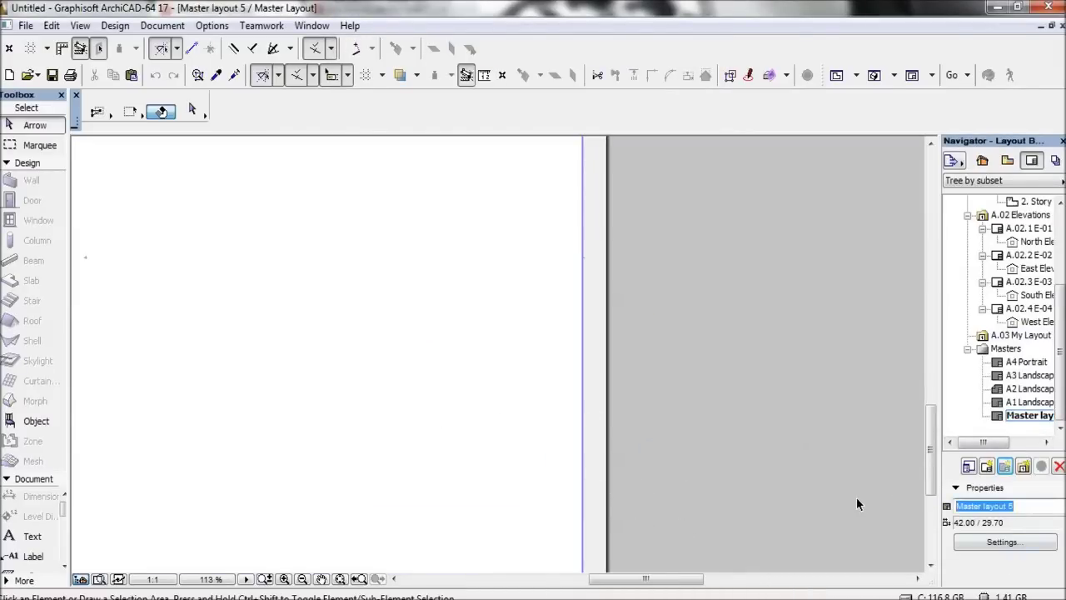
{"action": "type", "text": "my "}
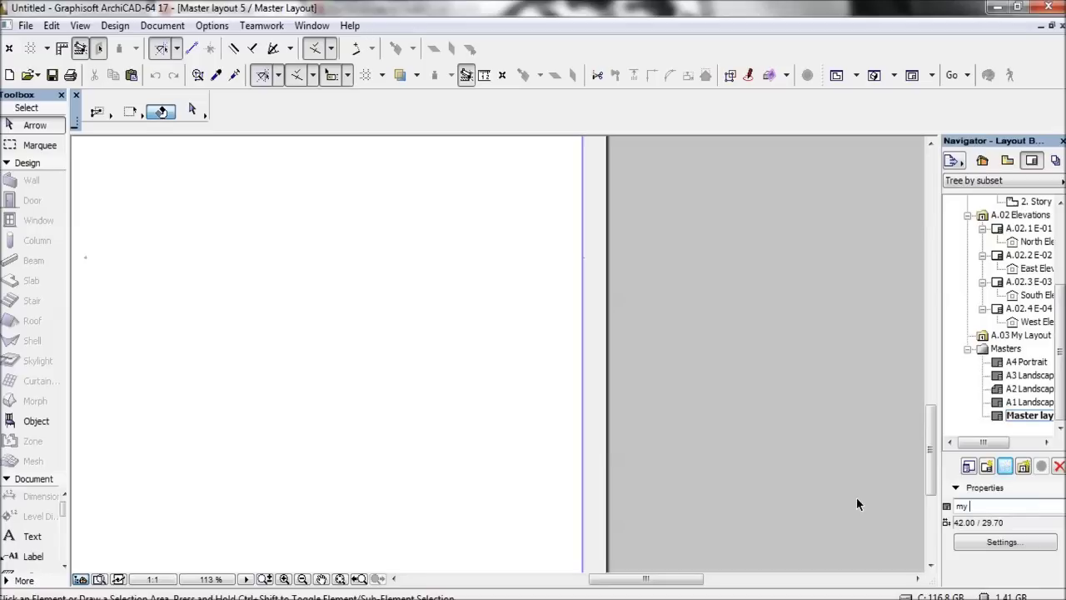
{"action": "type", "text": "A3 mastre"}
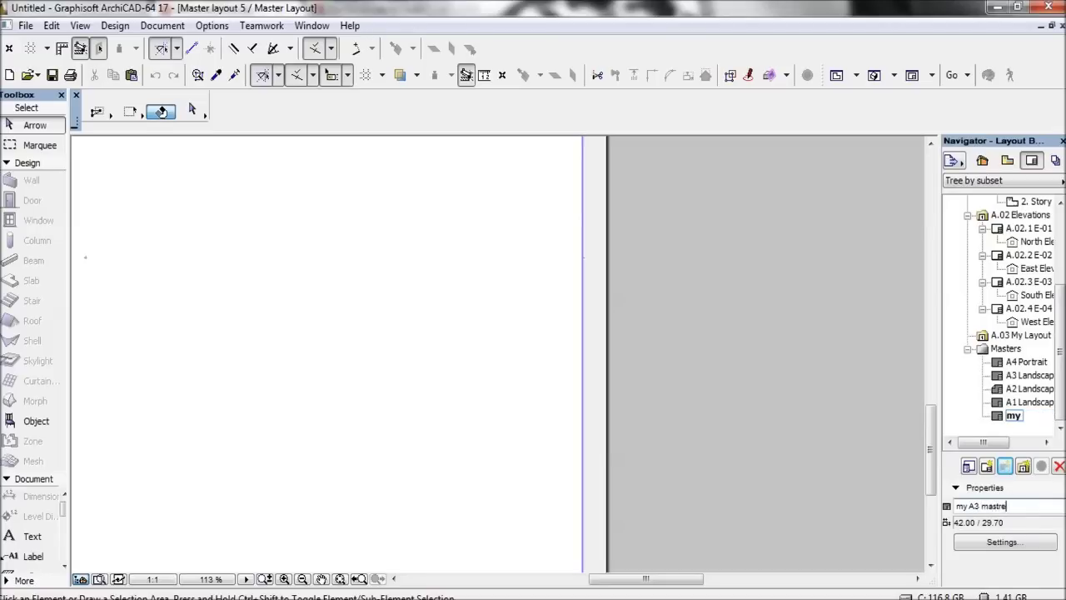
{"action": "type", "text": "er lay"}
{"action": "key", "text": "Return"}
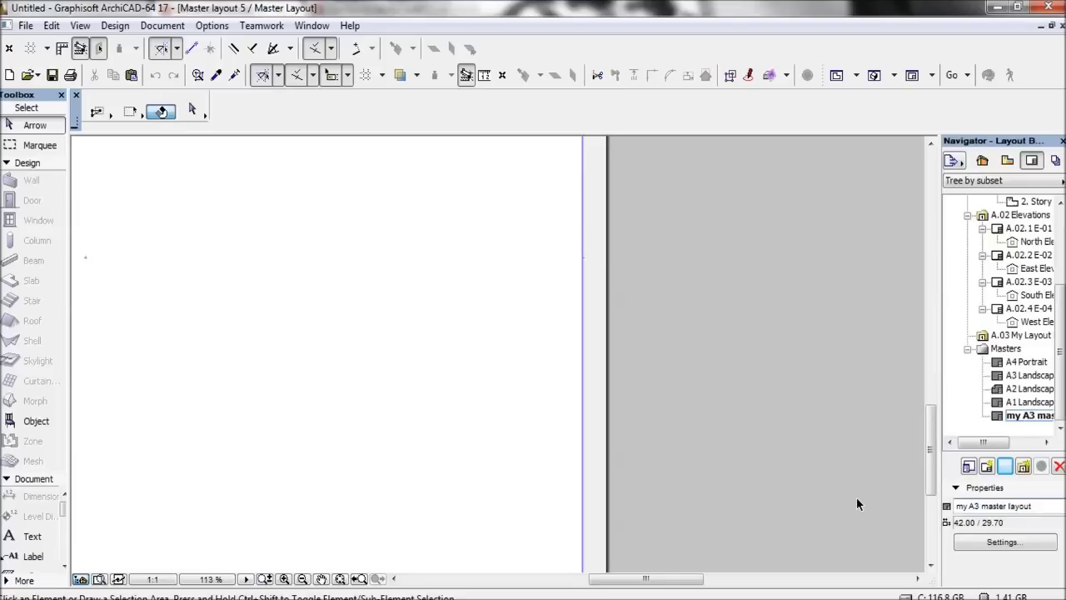
- Set all four margins of the A3 master layout to 0 mm
{"action": "left_click", "coordinate": [1025, 554]}
{"action": "left_click", "coordinate": [646, 246]}
{"action": "type", "text": "0"}
{"action": "left_click", "coordinate": [658, 221]}
{"action": "type", "text": "0"}
{"action": "left_click", "coordinate": [651, 196]}
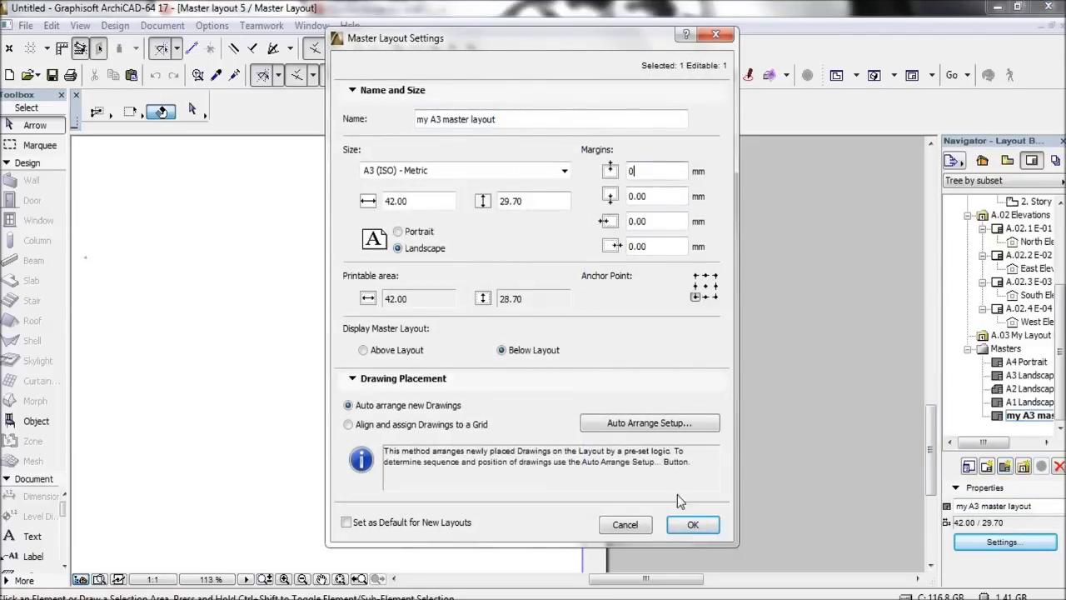
{"action": "left_click", "coordinate": [692, 527]}
- Set the A3 master layout's margins back to 10 mm
{"action": "left_click", "coordinate": [1004, 542]}
{"action": "left_click", "coordinate": [663, 172]}
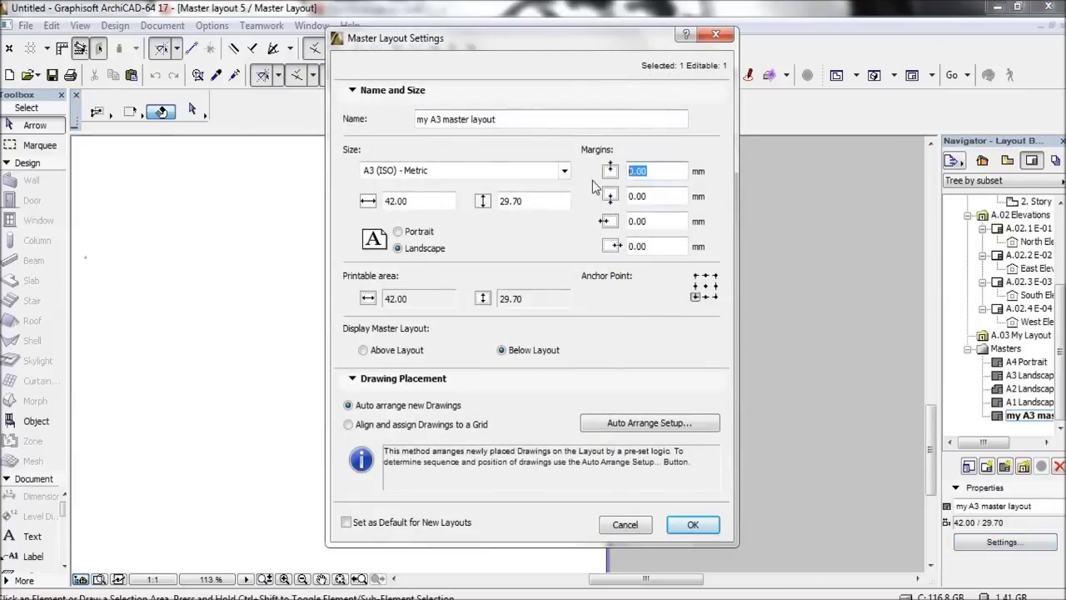
{"action": "key", "text": "Tab"}
{"action": "key", "text": "Tab"}
{"action": "type", "text": "10"}
{"action": "key", "text": "Tab"}
{"action": "left_click_drag", "start_coordinate": [653, 199], "coordinate": [557, 196]}
{"action": "type", "text": "10"}
{"action": "left_click", "coordinate": [672, 522]}
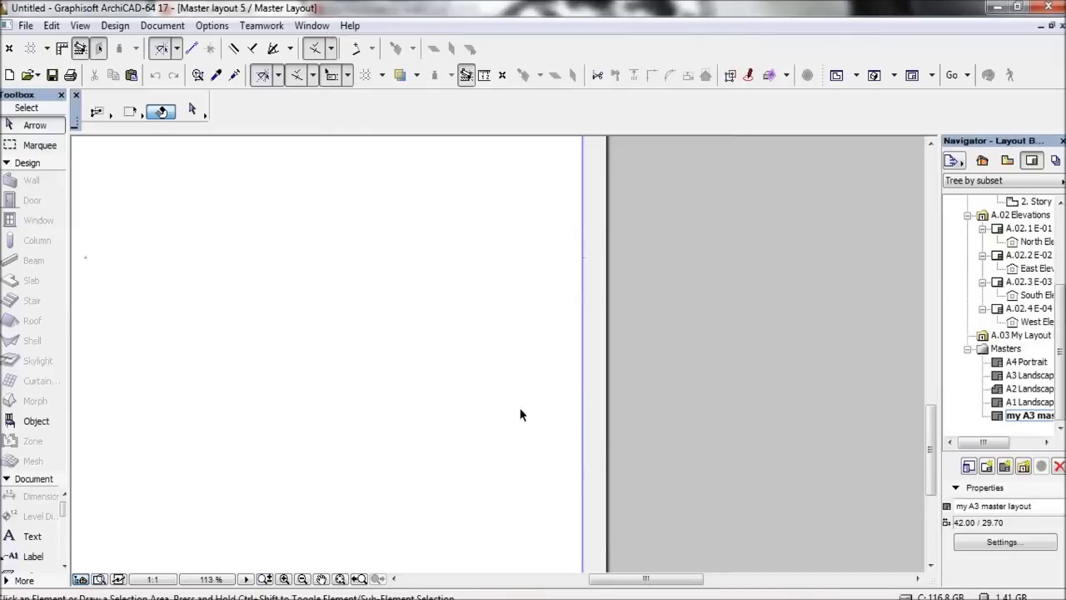
- Place the Ground Floor plan from the project map as a drawing on the A3 master layout
{"action": "scroll", "coordinate": [509, 419], "scroll_direction": "down", "scroll_amount": 5}
{"action": "middle_click_drag", "start_coordinate": [501, 425], "coordinate": [589, 460]}
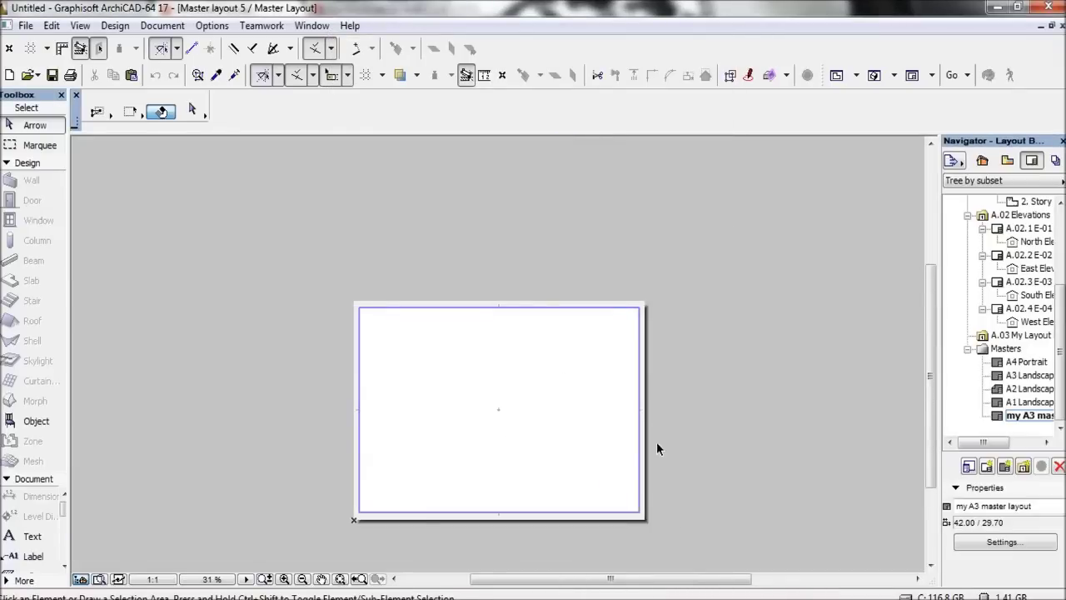
{"action": "left_click", "coordinate": [982, 160]}
{"action": "mouse_move", "coordinate": [1029, 233]}
{"action": "left_mouse_down"}
{"action": "mouse_move", "coordinate": [700, 300]}
{"action": "mouse_move", "coordinate": [514, 392]}
{"action": "mouse_move", "coordinate": [812, 306]}
{"action": "mouse_move", "coordinate": [915, 239]}
{"action": "mouse_move", "coordinate": [533, 452]}
{"action": "mouse_move", "coordinate": [973, 218]}
{"action": "mouse_move", "coordinate": [547, 406]}
{"action": "mouse_move", "coordinate": [490, 446]}
{"action": "left_mouse_up"}
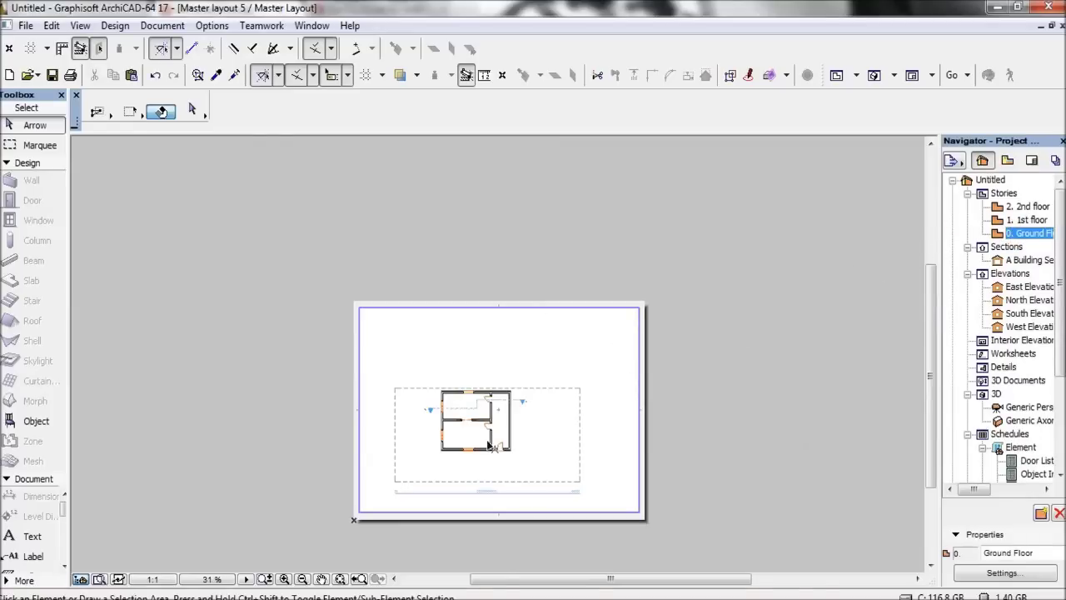
{"action": "scroll", "coordinate": [448, 475], "scroll_direction": "up", "scroll_amount": 5}
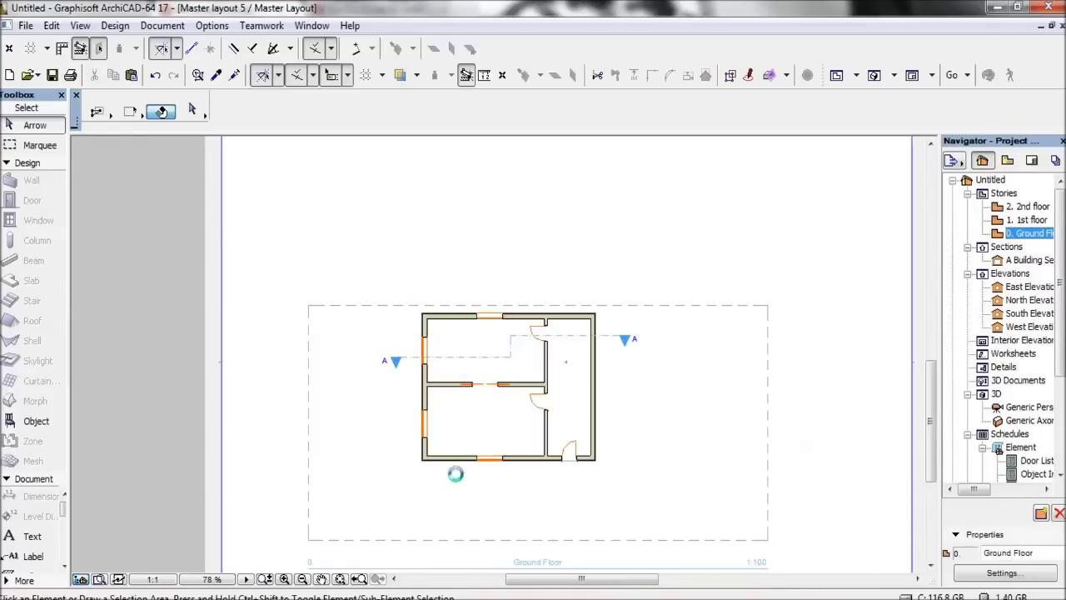
- Select the Ground Floor drawing and move it up and slightly right on the sheet
{"action": "left_click", "coordinate": [475, 430]}
{"action": "mouse_move", "coordinate": [475, 431]}
{"action": "left_mouse_down"}
{"action": "mouse_move", "coordinate": [550, 375]}
{"action": "mouse_move", "coordinate": [391, 335]}
{"action": "mouse_move", "coordinate": [520, 326]}
{"action": "left_mouse_up"}
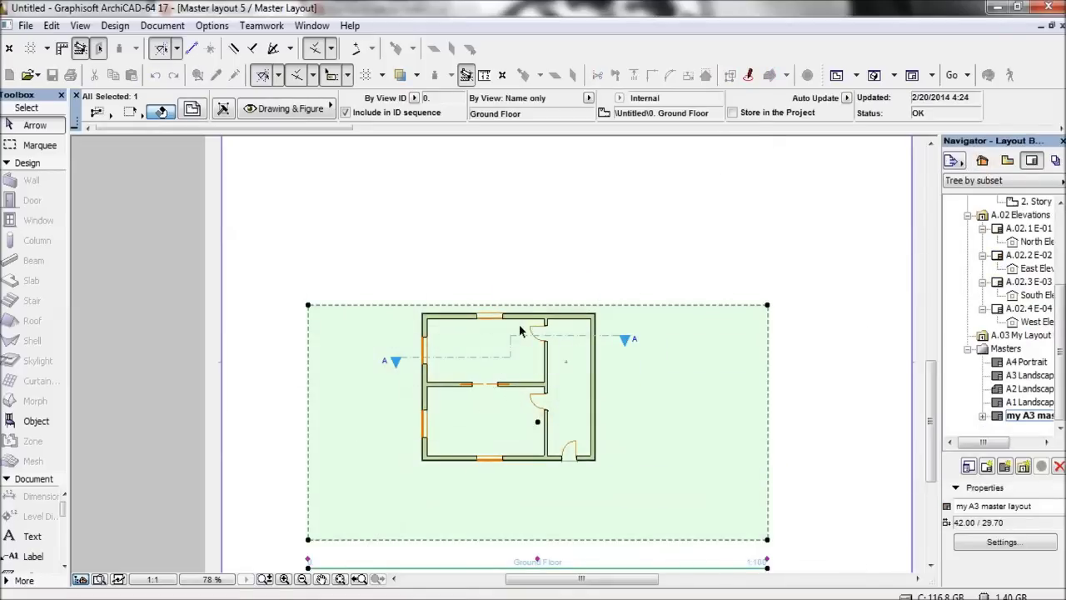
{"action": "left_click", "coordinate": [592, 315]}
{"action": "left_click", "coordinate": [592, 327]}
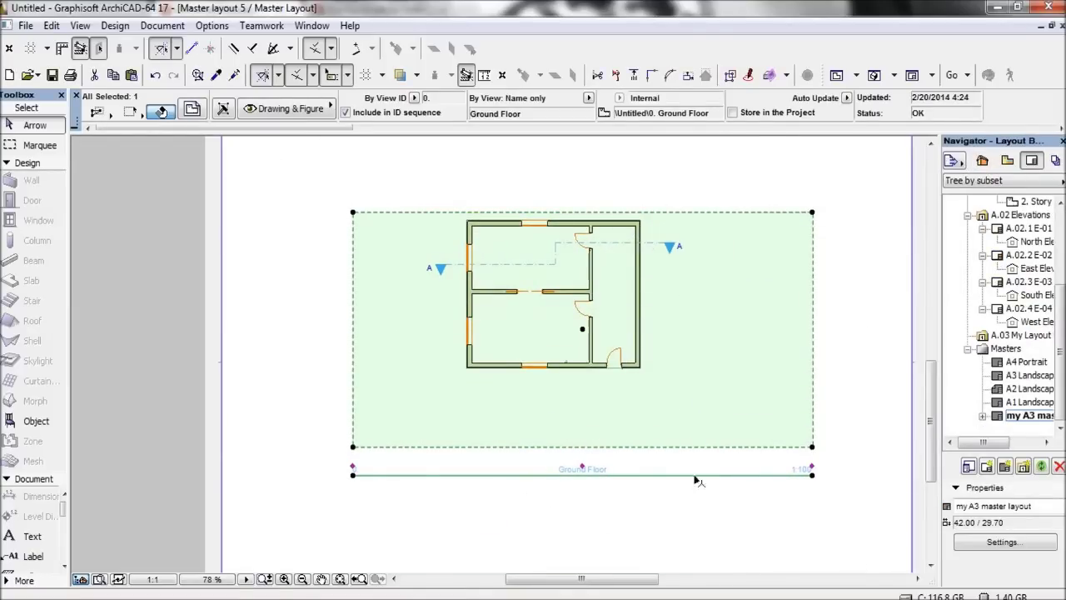
- Set the Ground Floor drawing's scale to 1:50 and move the drawing slightly down and right towards the sheet's middle
{"action": "scroll", "coordinate": [804, 475], "scroll_direction": "up", "scroll_amount": 5}
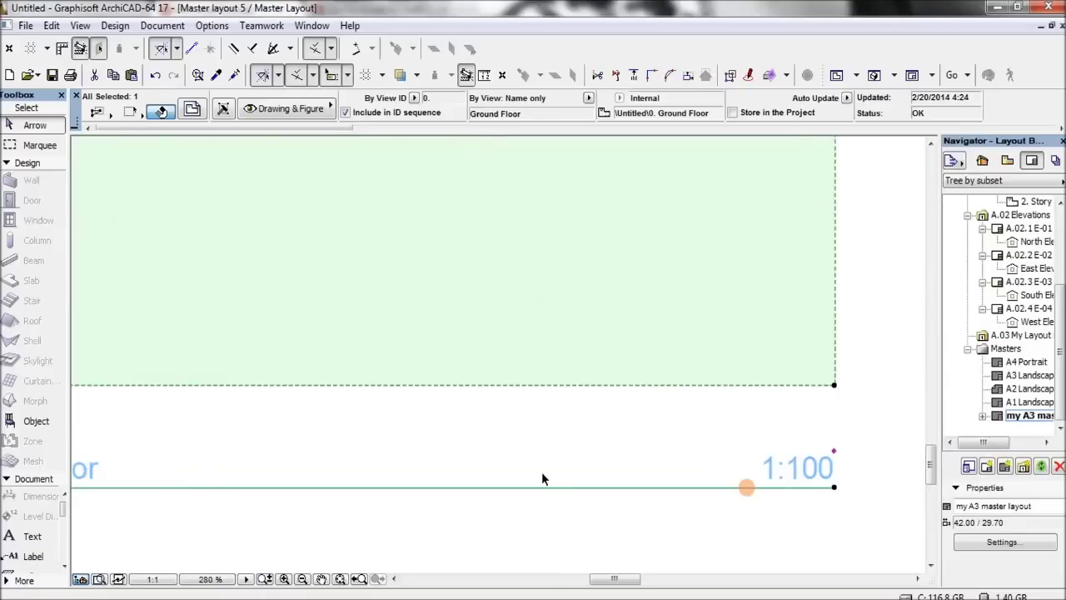
{"action": "scroll", "coordinate": [542, 475], "scroll_direction": "down", "scroll_amount": 3}
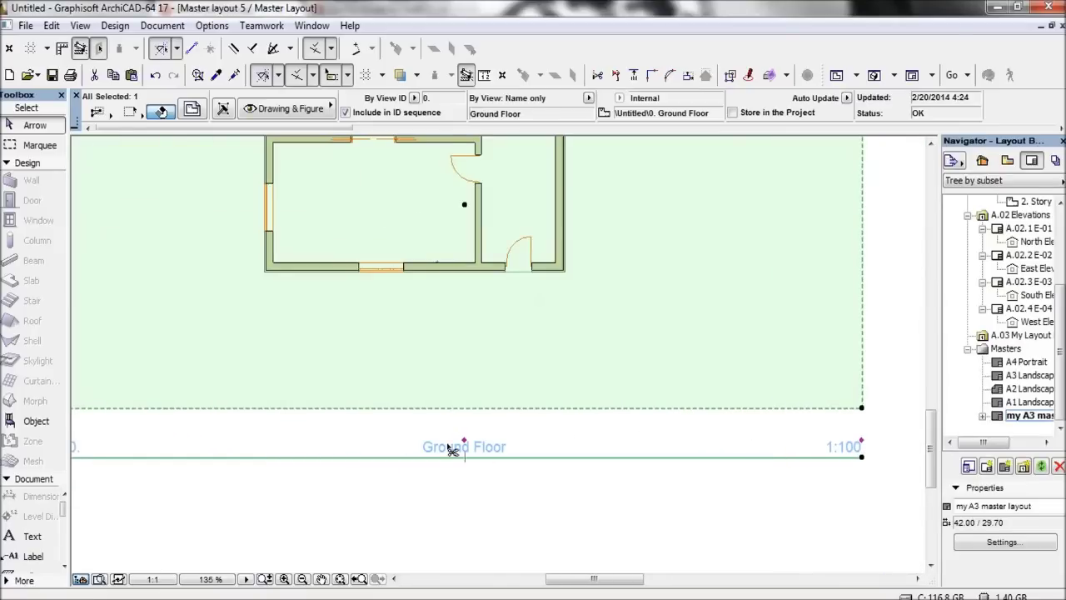
{"action": "key", "text": "ctrl+t"}
{"action": "left_click", "coordinate": [704, 33]}
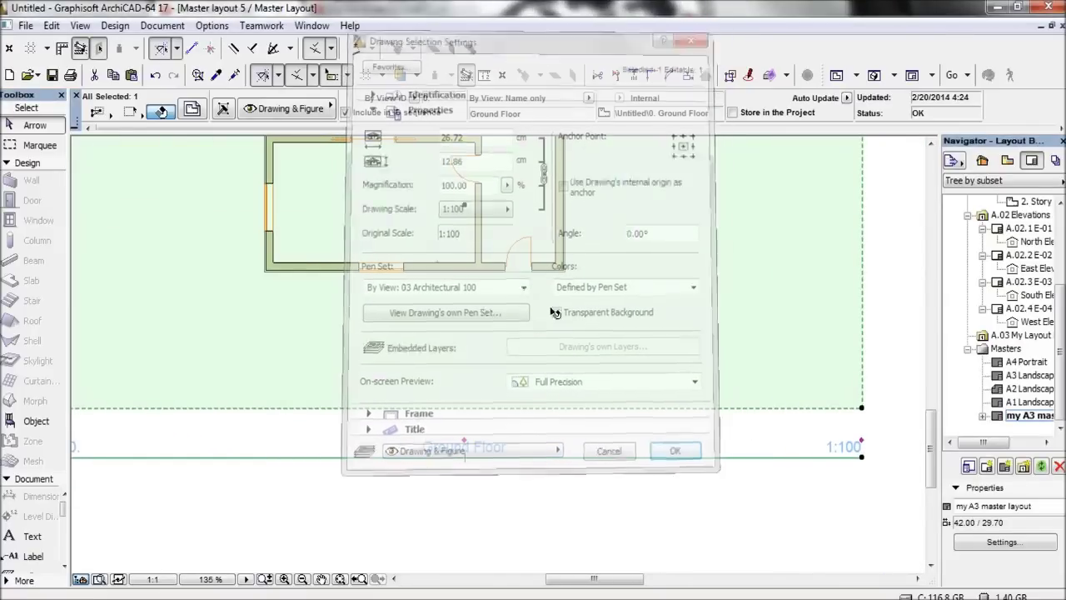
{"action": "scroll", "coordinate": [454, 323], "scroll_direction": "down", "scroll_amount": 2}
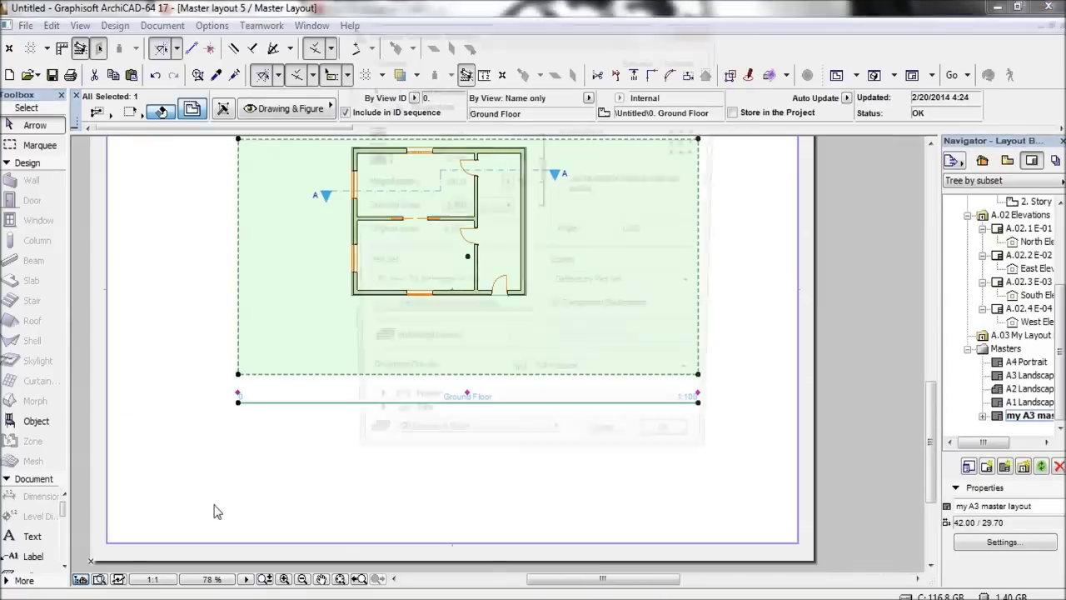
{"action": "key", "text": "ctrl+t"}
{"action": "left_click", "coordinate": [474, 208]}
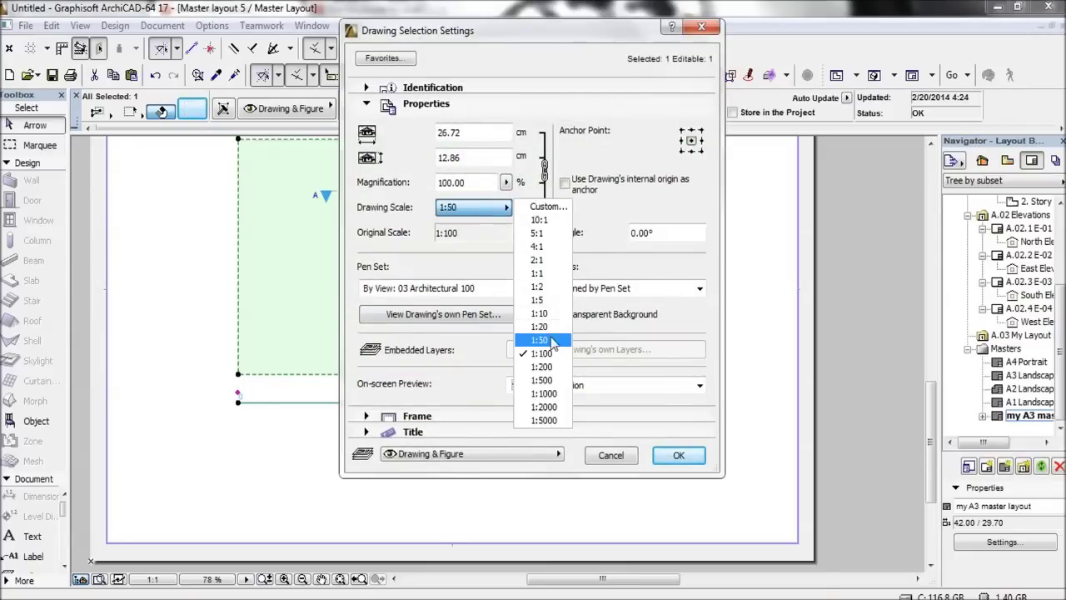
{"action": "left_click", "coordinate": [542, 339]}
{"action": "left_click", "coordinate": [679, 455]}
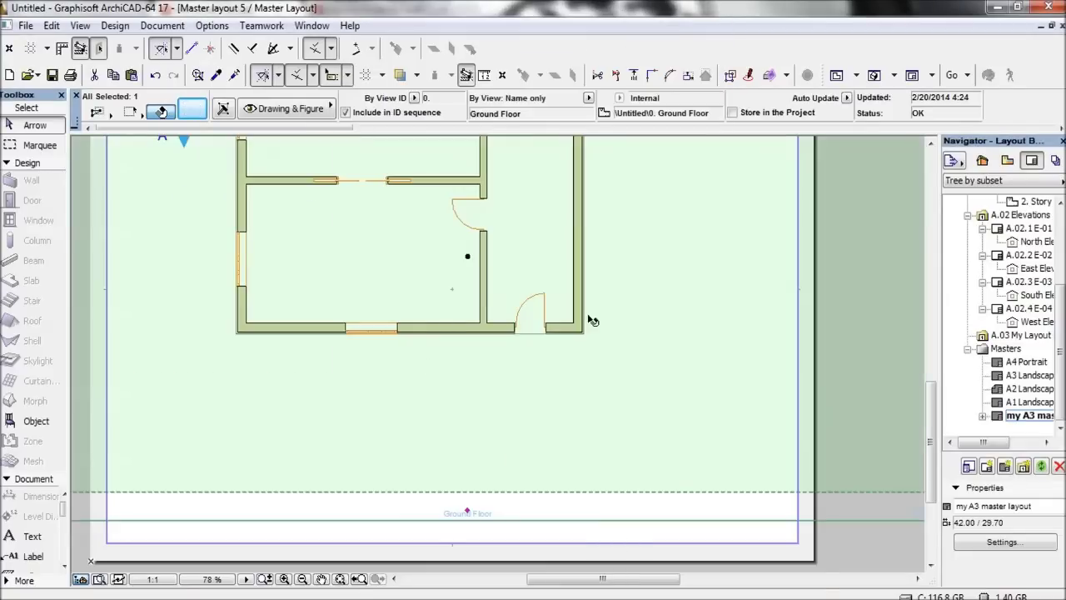
{"action": "scroll", "coordinate": [531, 371], "scroll_direction": "down", "scroll_amount": 4}
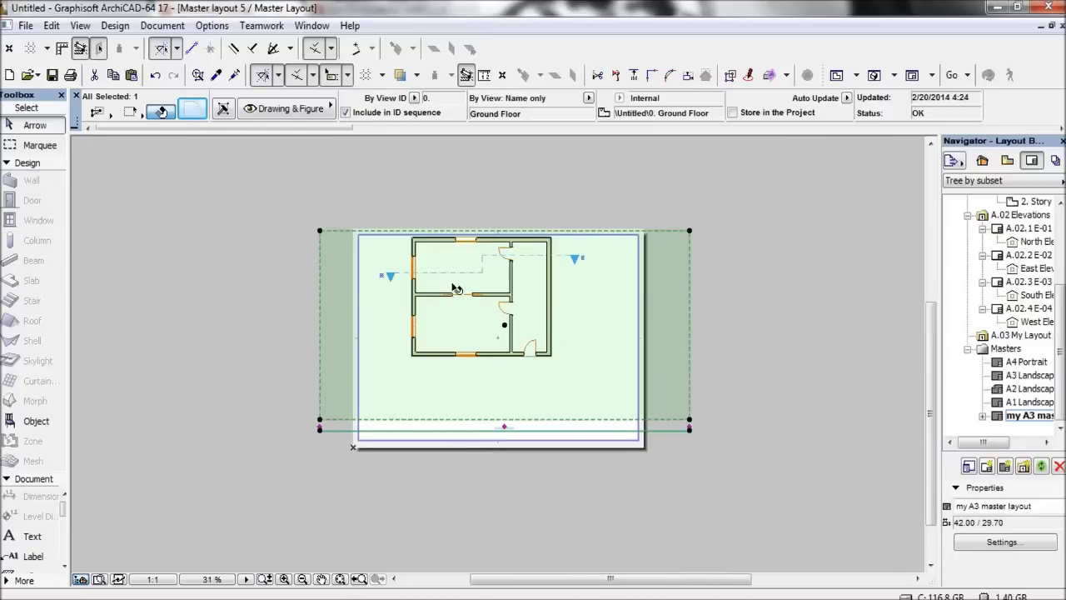
{"action": "left_click_drag", "start_coordinate": [500, 326], "coordinate": [507, 352]}
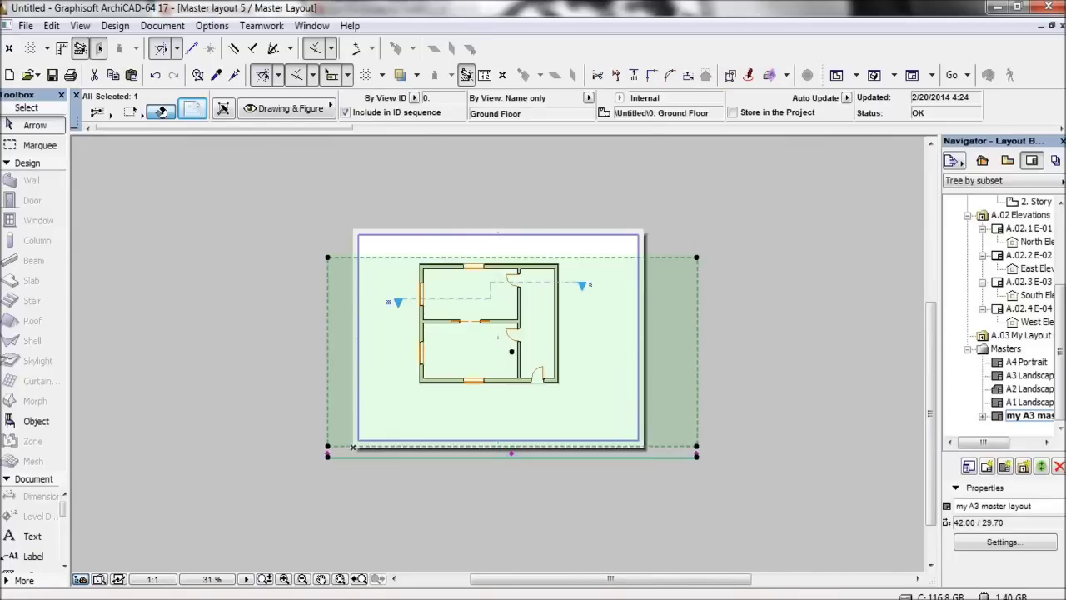
- Remove the Ground Floor drawing's title by setting it to No Title
{"action": "left_click", "coordinate": [192, 109]}
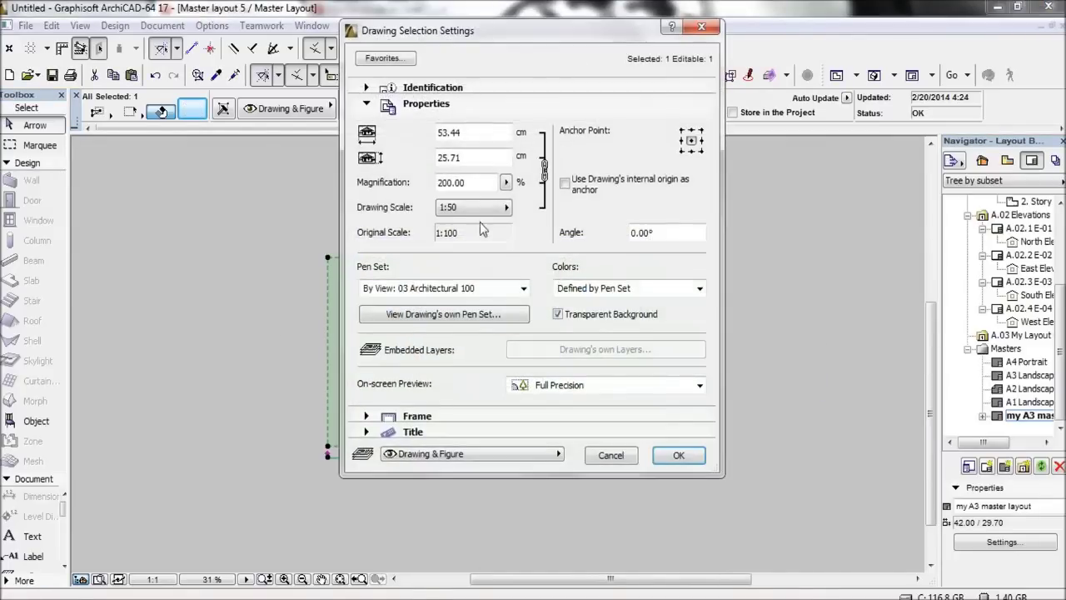
{"action": "left_click", "coordinate": [388, 434]}
{"action": "left_click", "coordinate": [450, 166]}
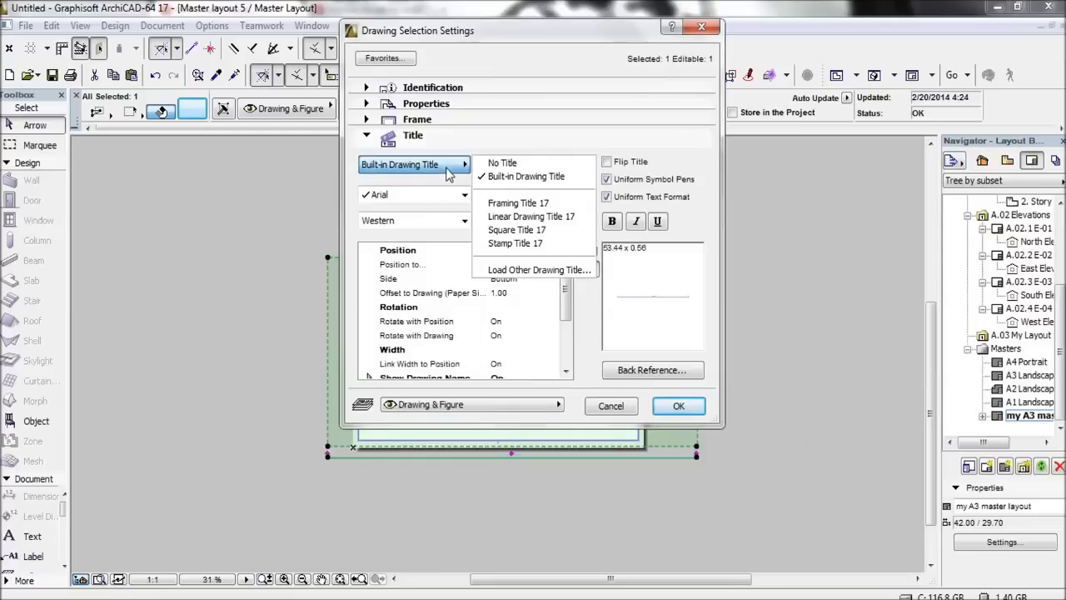
{"action": "left_click", "coordinate": [496, 164]}
{"action": "left_click", "coordinate": [677, 406]}
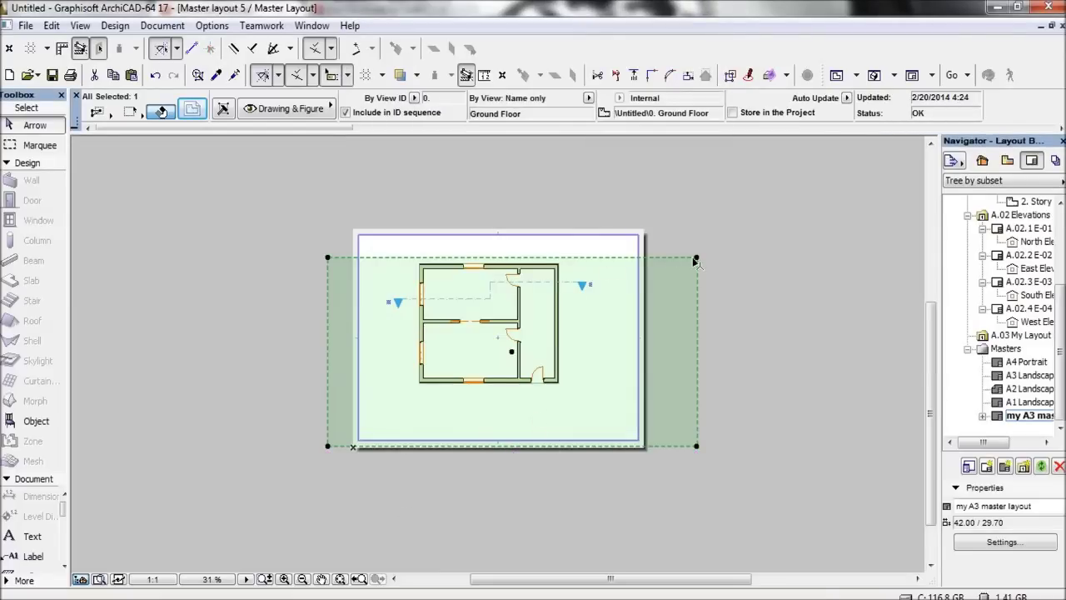
- Crop the Ground Floor drawing's frame closer around the plan by pulling in its right, left and lower edges
{"action": "left_click", "coordinate": [696, 258]}
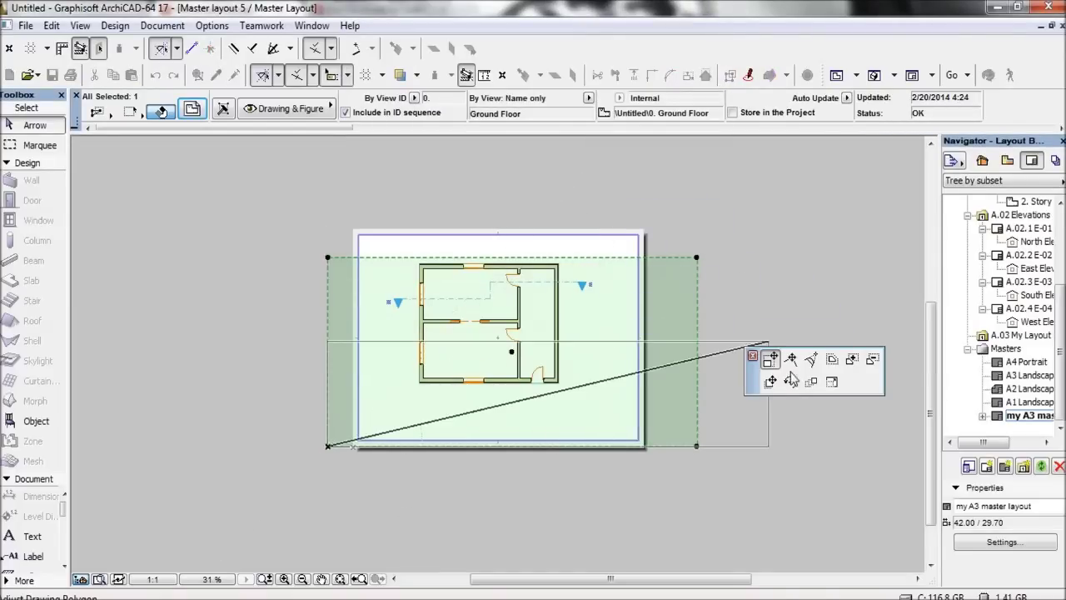
{"action": "left_click", "coordinate": [832, 381]}
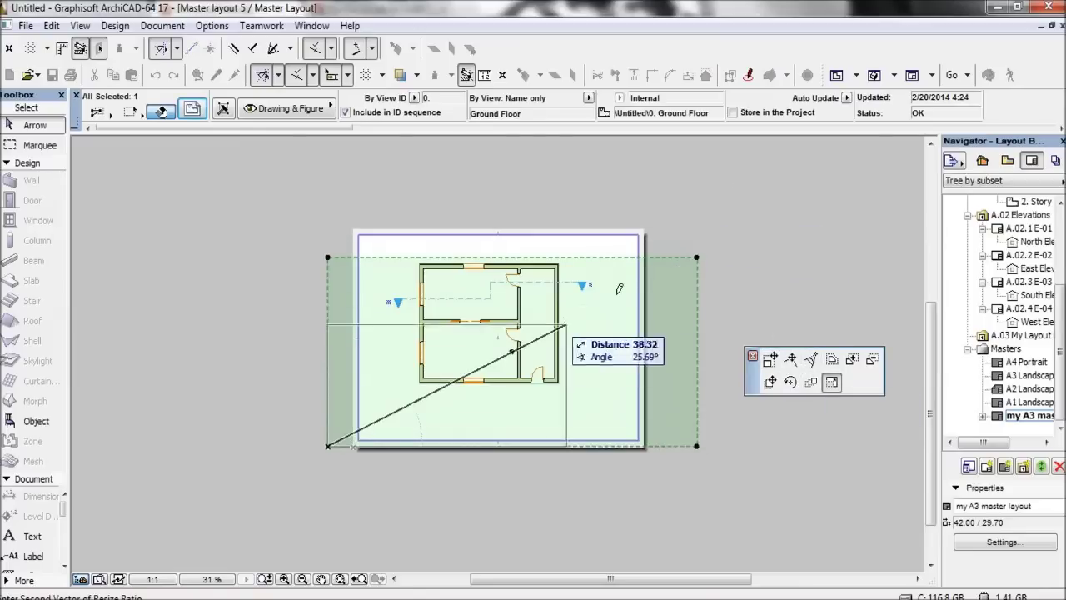
{"action": "left_click", "coordinate": [770, 359]}
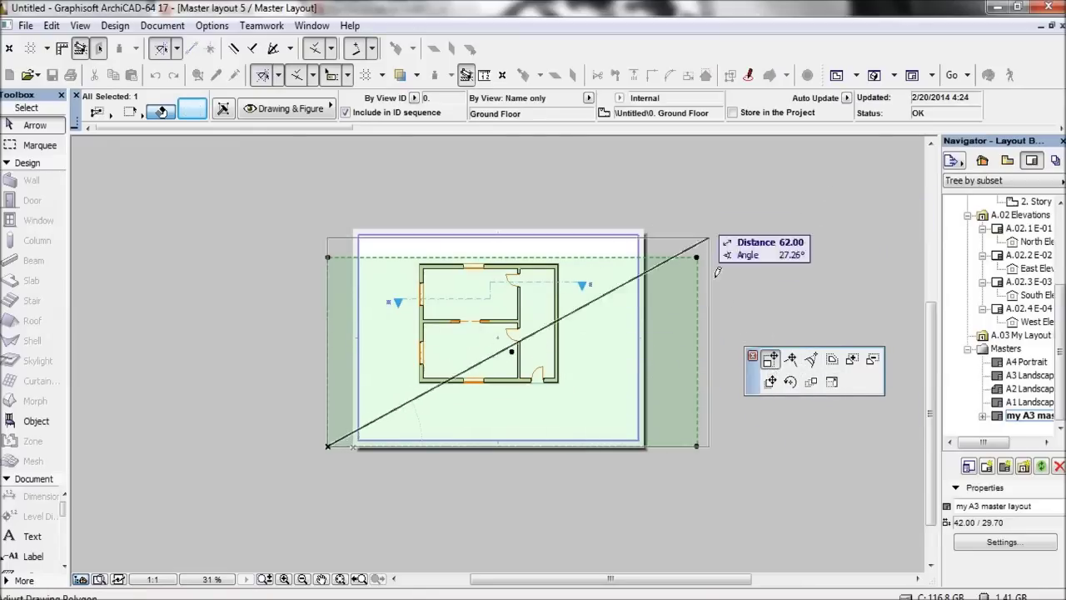
{"action": "left_click", "coordinate": [595, 247]}
{"action": "left_click", "coordinate": [330, 442]}
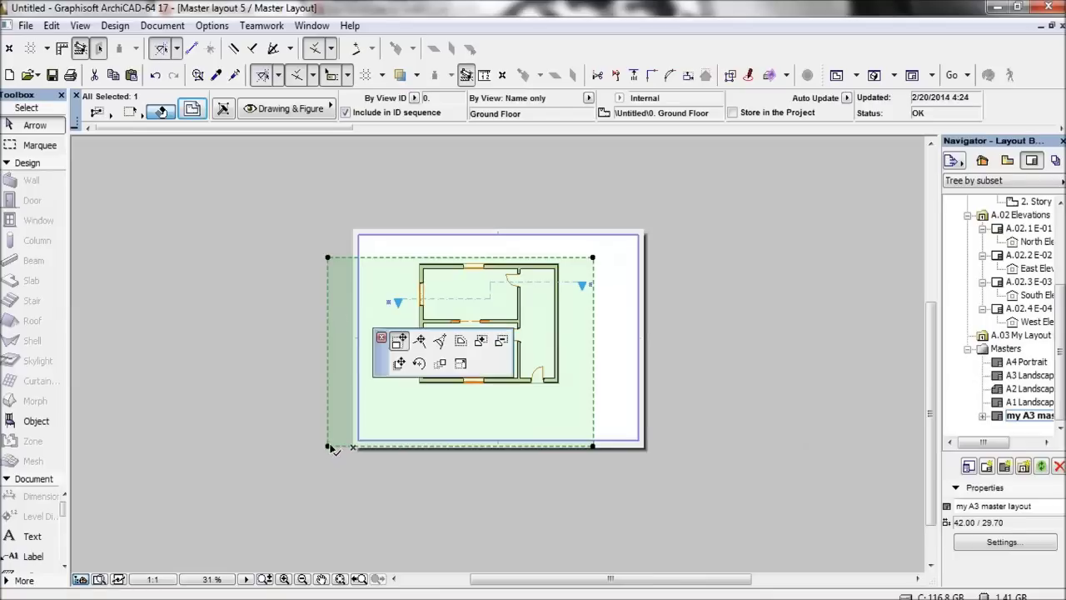
{"action": "left_click", "coordinate": [379, 406]}
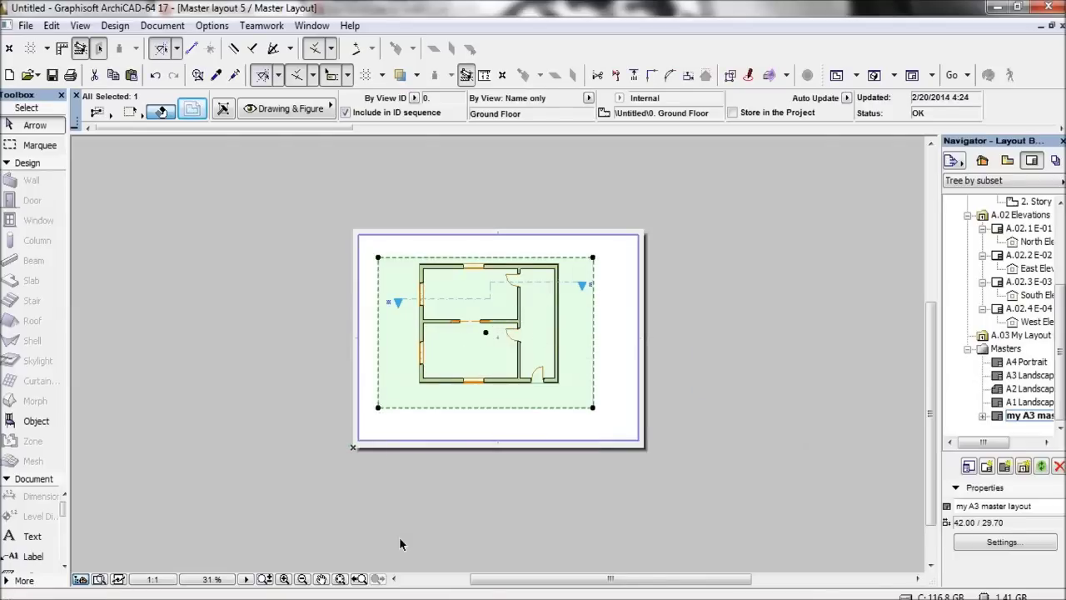
- Move the cropped Ground Floor drawing up and left into the upper-left corner of the sheet's margin frame
{"action": "left_click", "coordinate": [487, 334]}
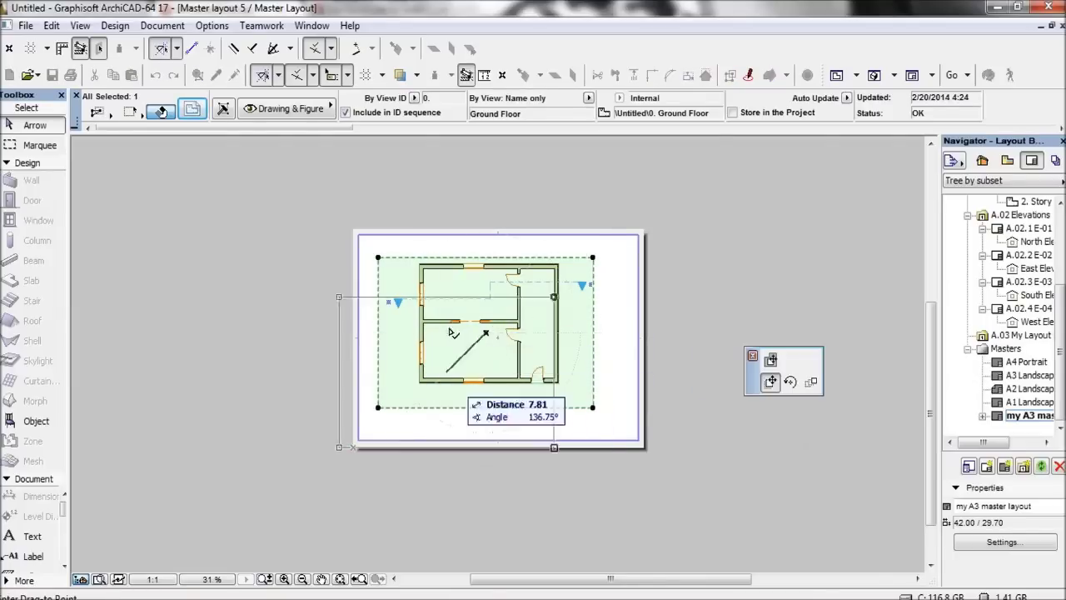
{"action": "left_click", "coordinate": [467, 311]}
{"action": "left_click", "coordinate": [501, 485]}
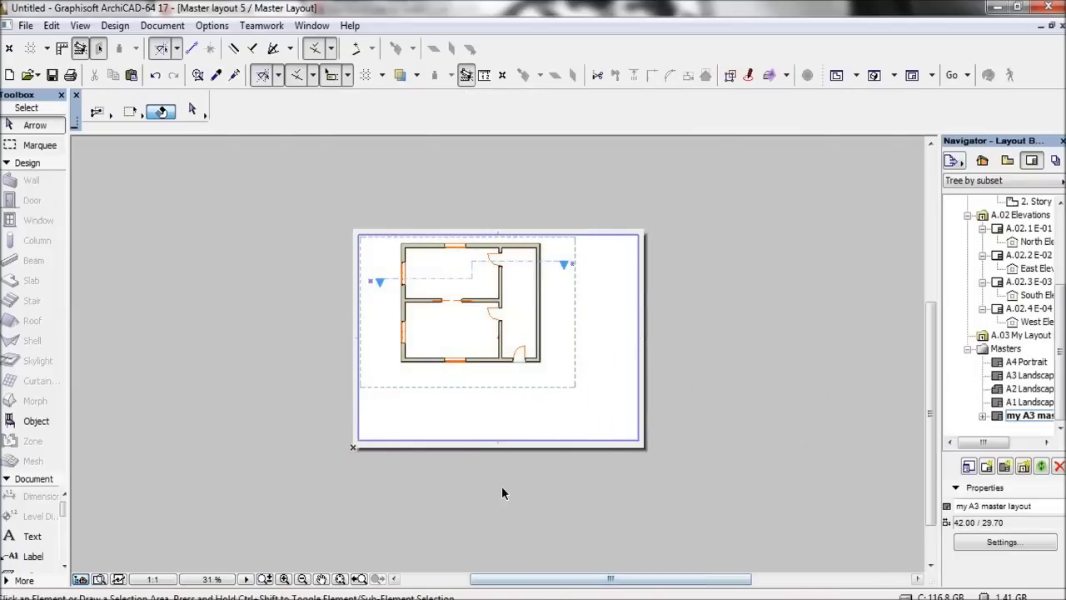
{"action": "scroll", "coordinate": [450, 319], "scroll_direction": "up", "scroll_amount": 4}
{"action": "middle_click_drag", "start_coordinate": [473, 329], "coordinate": [464, 411]}
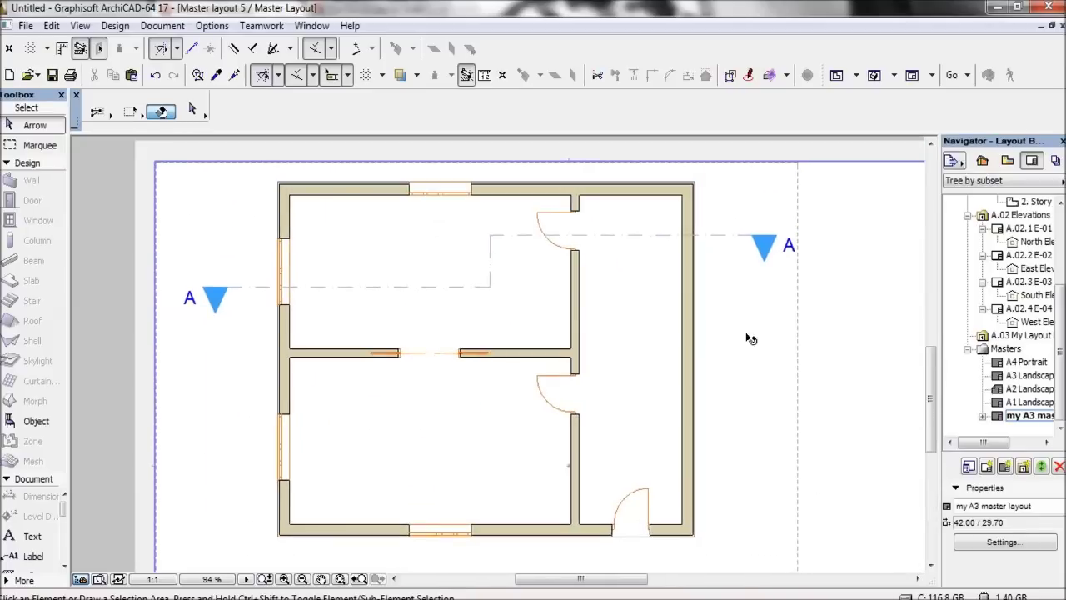
{"action": "scroll", "coordinate": [573, 369], "scroll_direction": "down", "scroll_amount": 1}
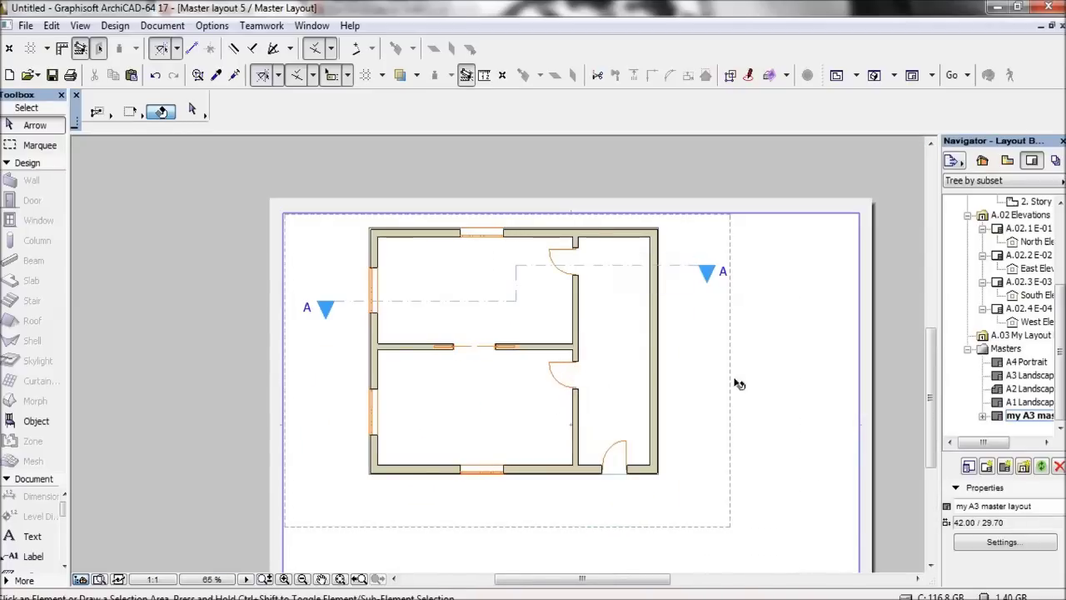
- Set the Ground Floor drawing's colors to Grayscale in its drawing properties
{"action": "left_click", "coordinate": [642, 441]}
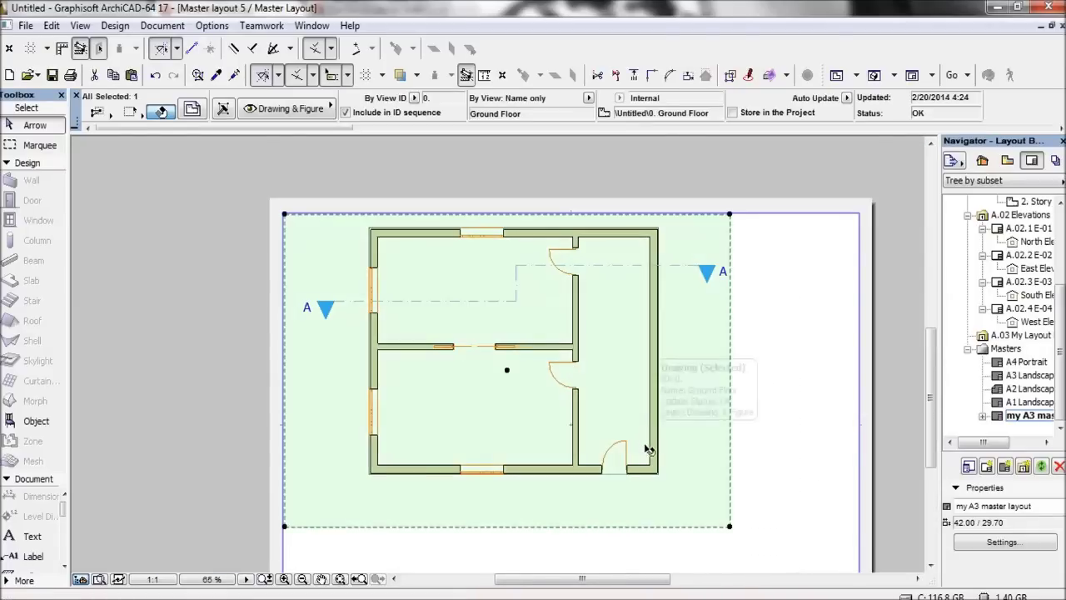
{"action": "right_click", "coordinate": [646, 444]}
{"action": "left_click", "coordinate": [729, 35]}
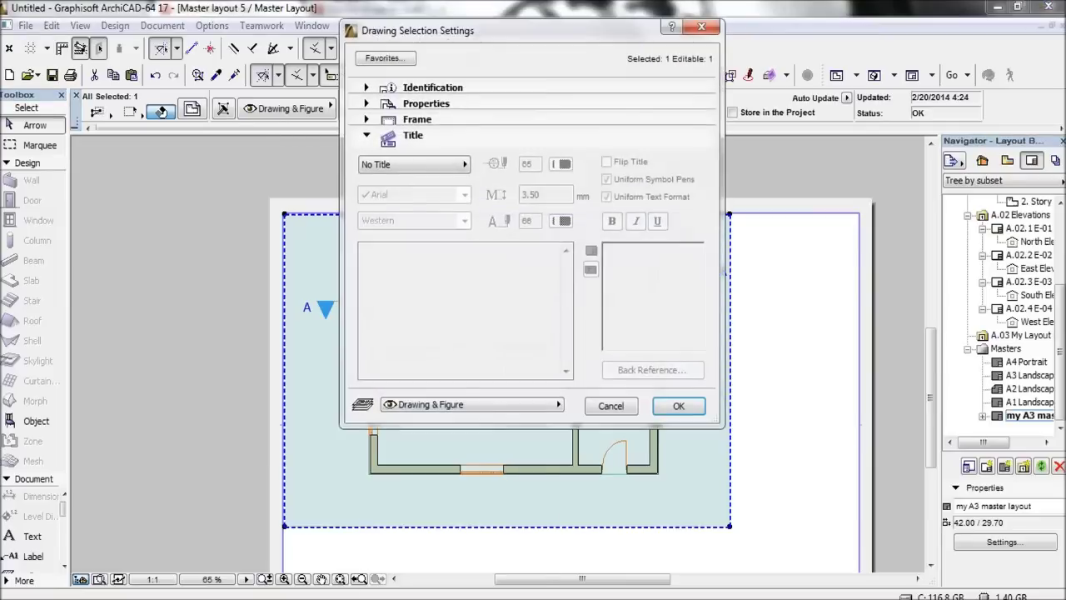
{"action": "left_click", "coordinate": [426, 104]}
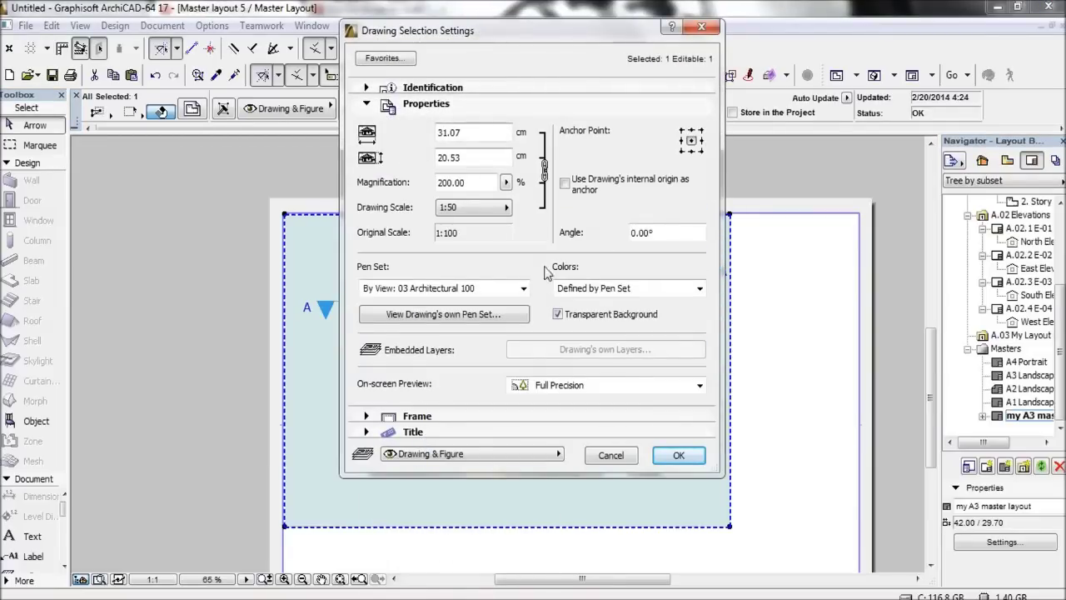
{"action": "left_click", "coordinate": [698, 289]}
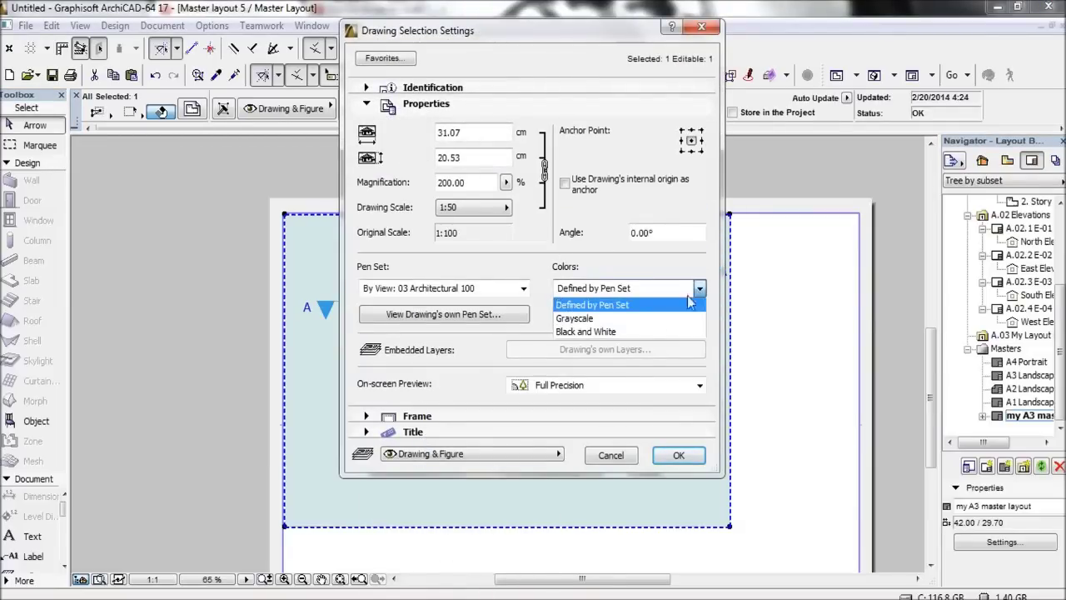
{"action": "left_click", "coordinate": [700, 314]}
{"action": "left_click", "coordinate": [679, 456]}
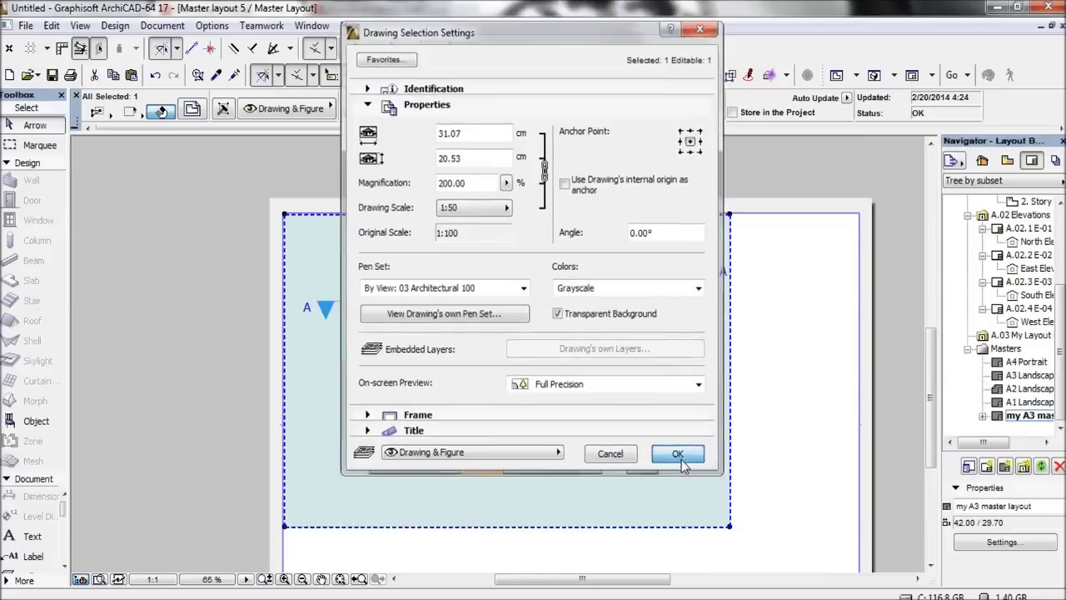
{"action": "left_click", "coordinate": [750, 478]}
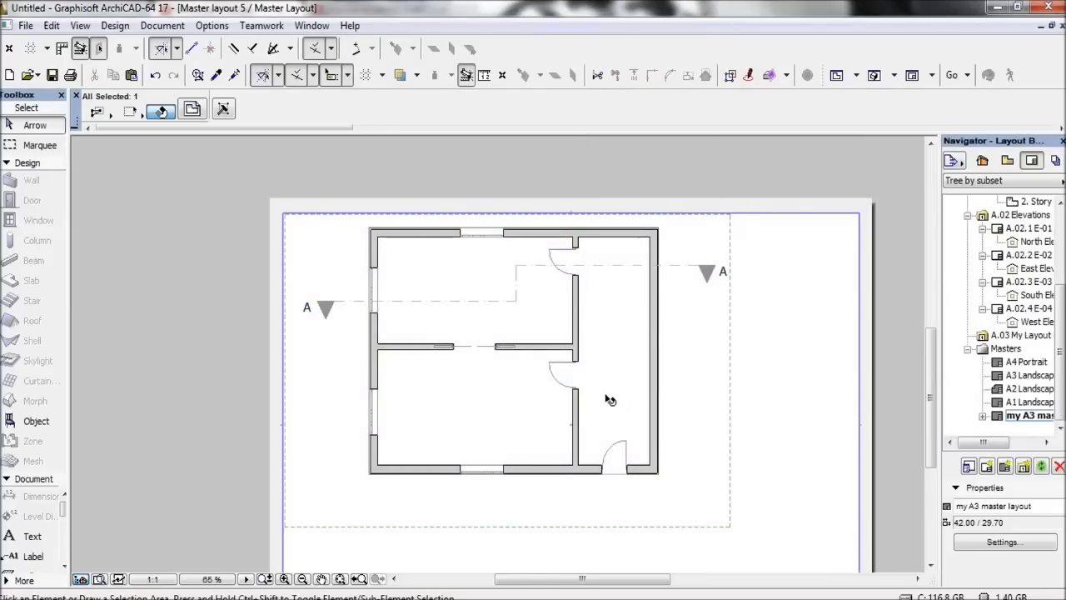
- Set the Ground Floor drawing's colors to Black and White in its drawing properties
{"action": "right_click", "coordinate": [616, 400]}
{"action": "left_click", "coordinate": [666, 116]}
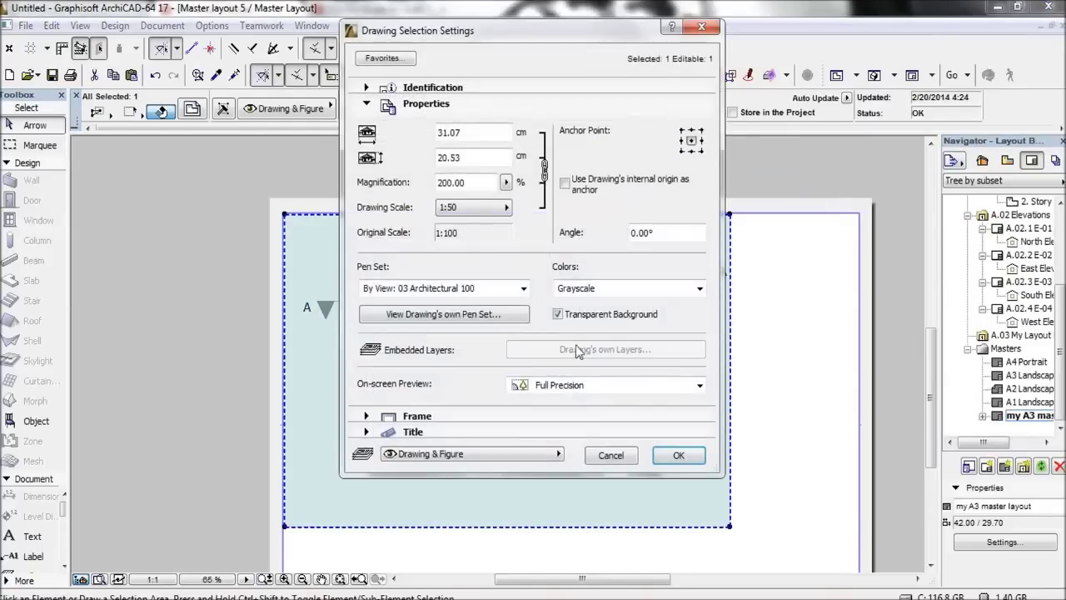
{"action": "left_click", "coordinate": [666, 288]}
{"action": "left_click", "coordinate": [625, 325]}
{"action": "left_click", "coordinate": [695, 464]}
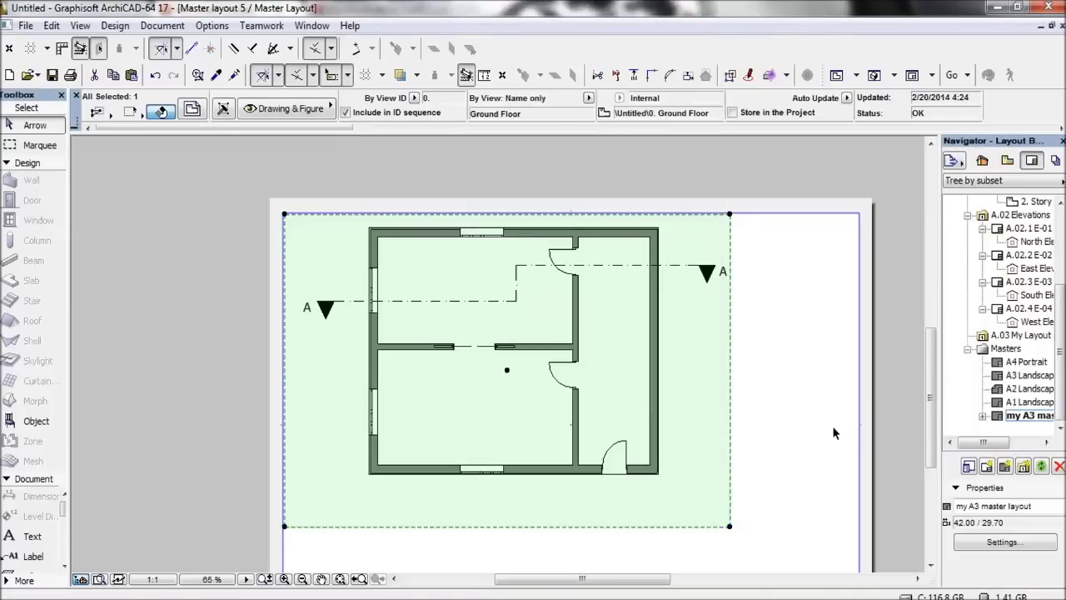
{"action": "left_click", "coordinate": [832, 426]}
- Raise the lower edge of the Ground Floor drawing's frame to just below the plan's bottom wall
{"action": "scroll", "coordinate": [469, 323], "scroll_direction": "up", "scroll_amount": 3}
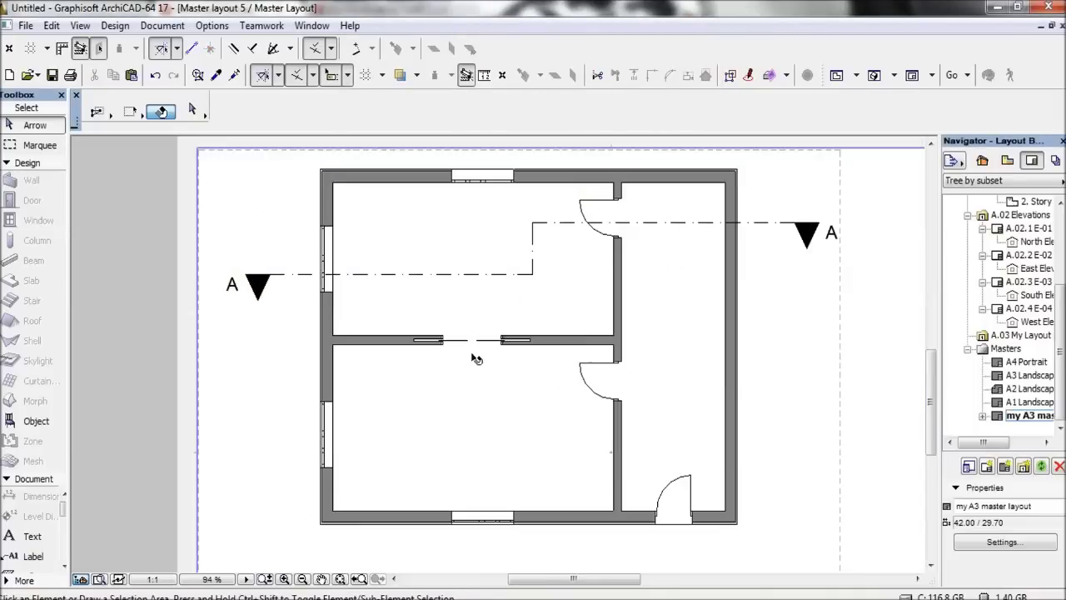
{"action": "scroll", "coordinate": [516, 330], "scroll_direction": "down", "scroll_amount": 3}
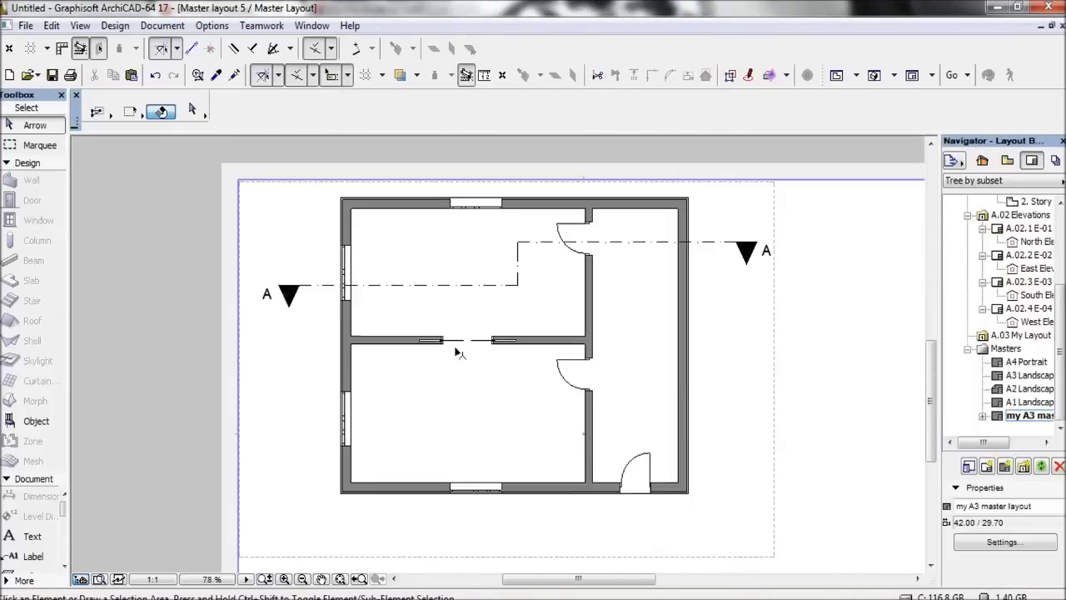
{"action": "scroll", "coordinate": [733, 451], "scroll_direction": "down", "scroll_amount": 2}
{"action": "middle_click_drag", "start_coordinate": [754, 453], "coordinate": [719, 378]}
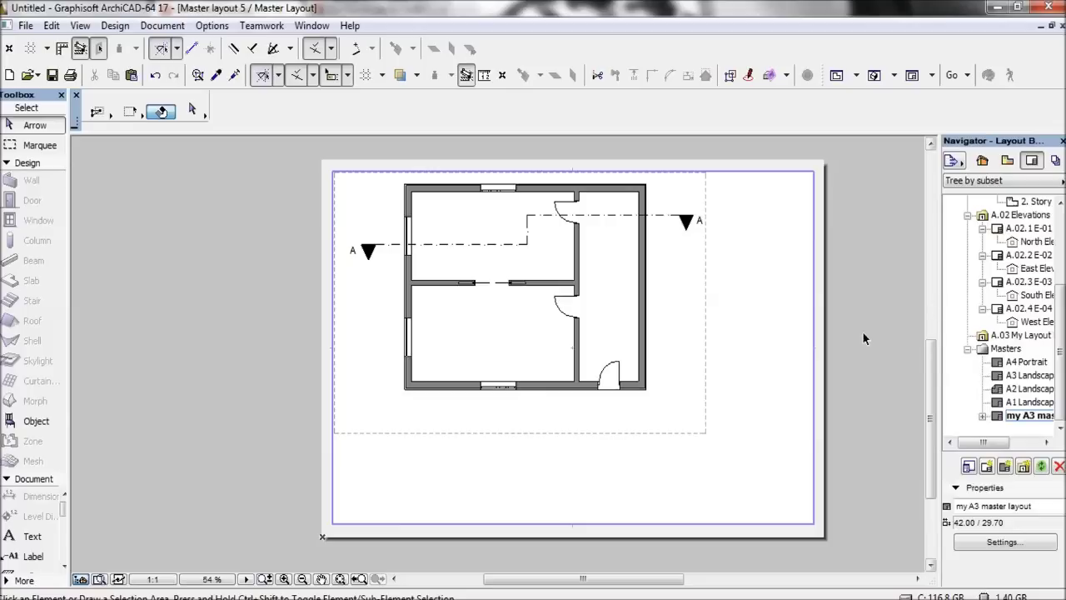
{"action": "left_click", "coordinate": [705, 433]}
{"action": "left_click", "coordinate": [706, 400]}
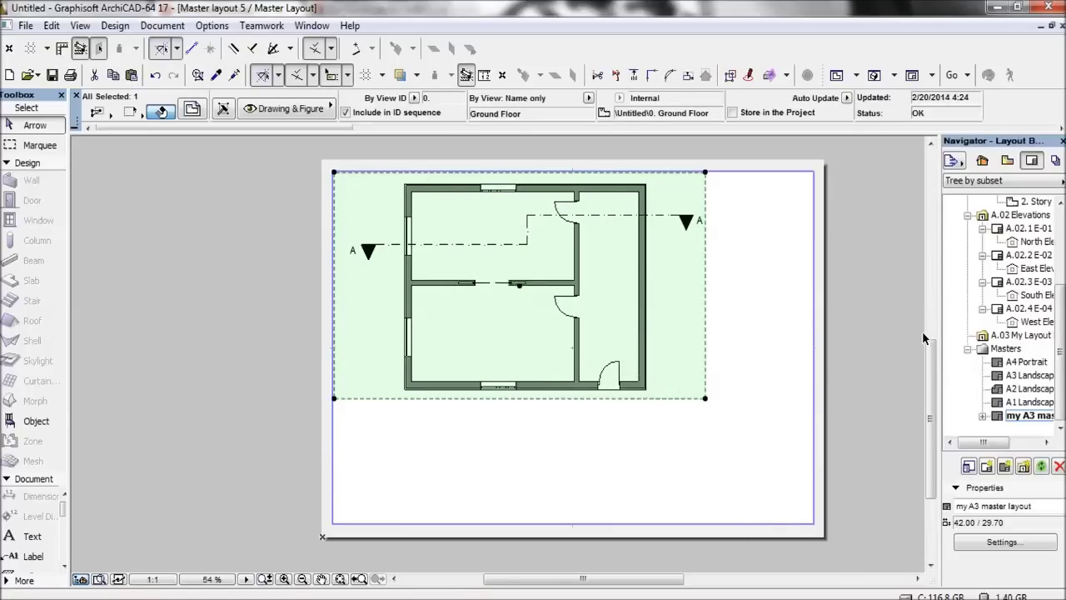
- Place Building Section A from the project map on the master layout and move it left beneath the floor plan
{"action": "left_click", "coordinate": [981, 161]}
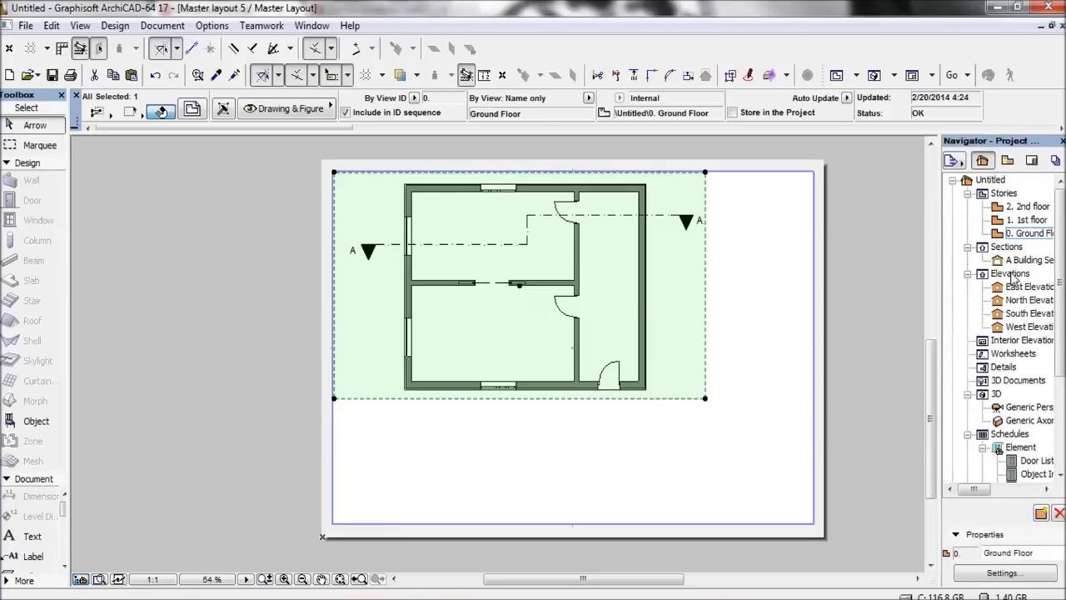
{"action": "left_click_drag", "start_coordinate": [1030, 260], "coordinate": [636, 436]}
{"action": "mouse_move", "coordinate": [656, 471]}
{"action": "left_mouse_down"}
{"action": "mouse_move", "coordinate": [514, 474]}
{"action": "mouse_move", "coordinate": [513, 502]}
{"action": "left_mouse_up"}
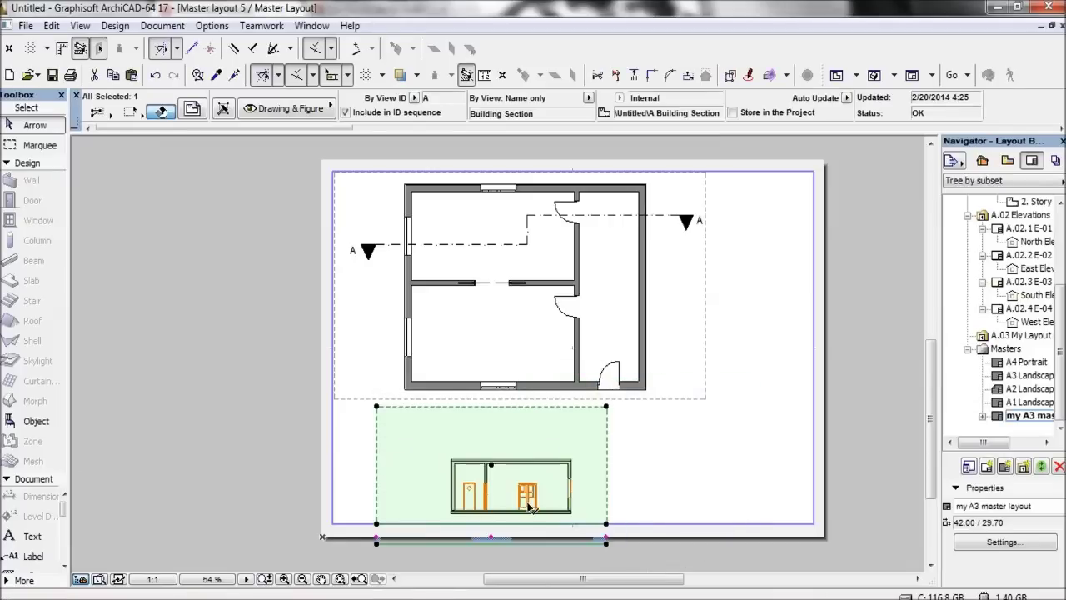
- Set the Building Section drawing's colors to Black and White and its drawing scale to 1:50
{"action": "key", "text": "ctrl+t"}
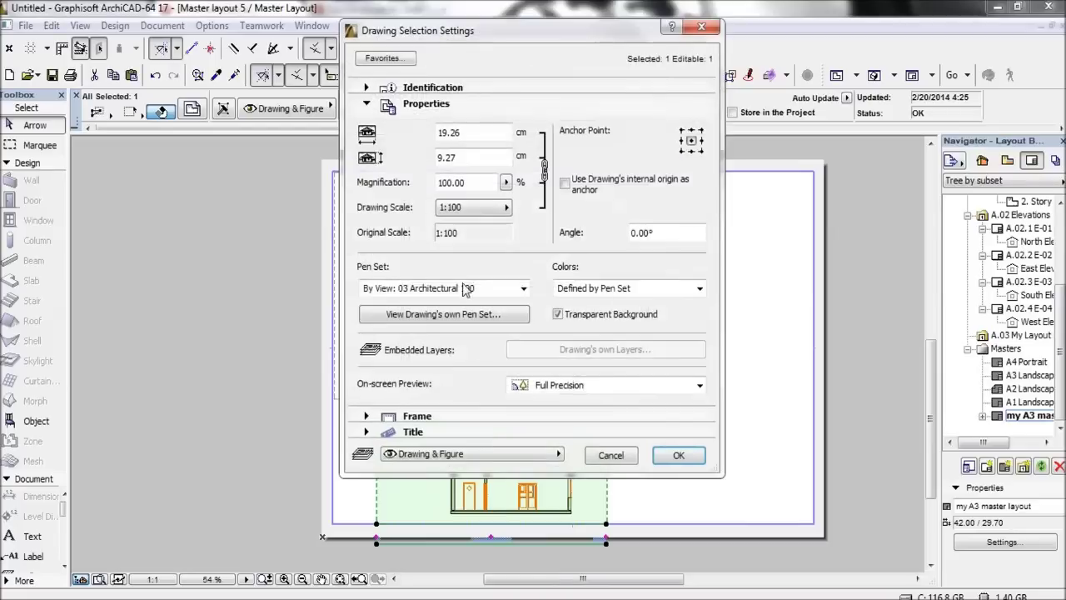
{"action": "left_click", "coordinate": [629, 288]}
{"action": "left_click", "coordinate": [629, 334]}
{"action": "left_click", "coordinate": [505, 207]}
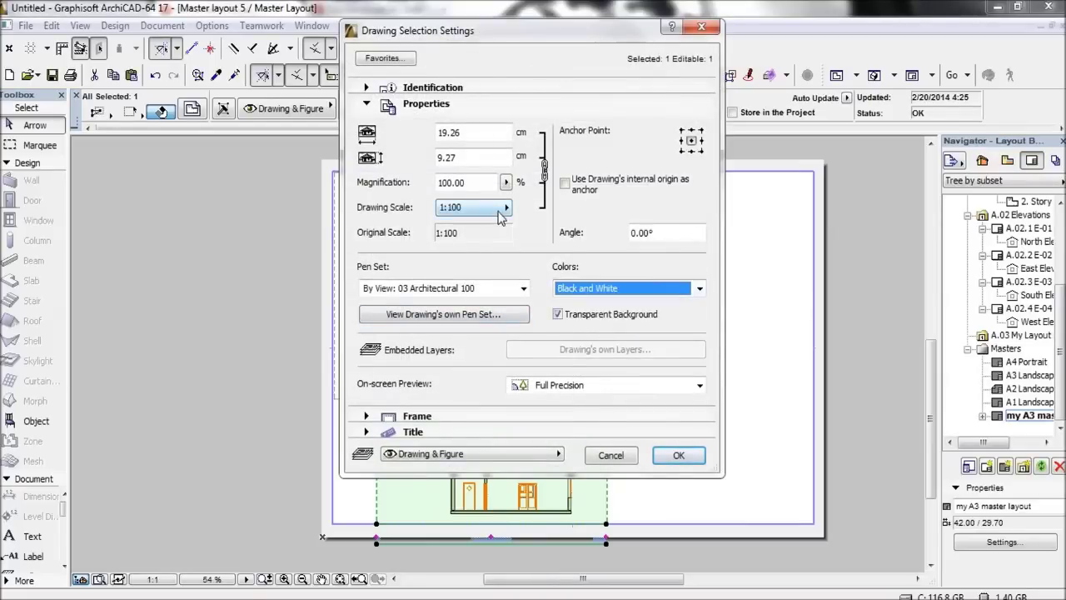
{"action": "left_click", "coordinate": [540, 341]}
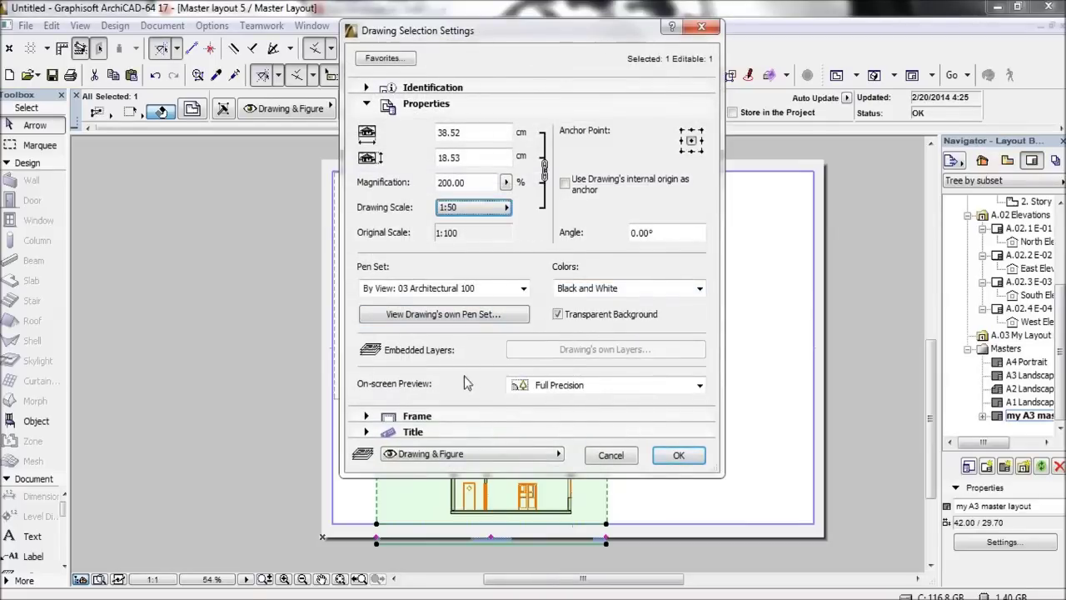
- Set the Building Section drawing to No Title and apply its drawing settings
{"action": "left_click", "coordinate": [430, 419]}
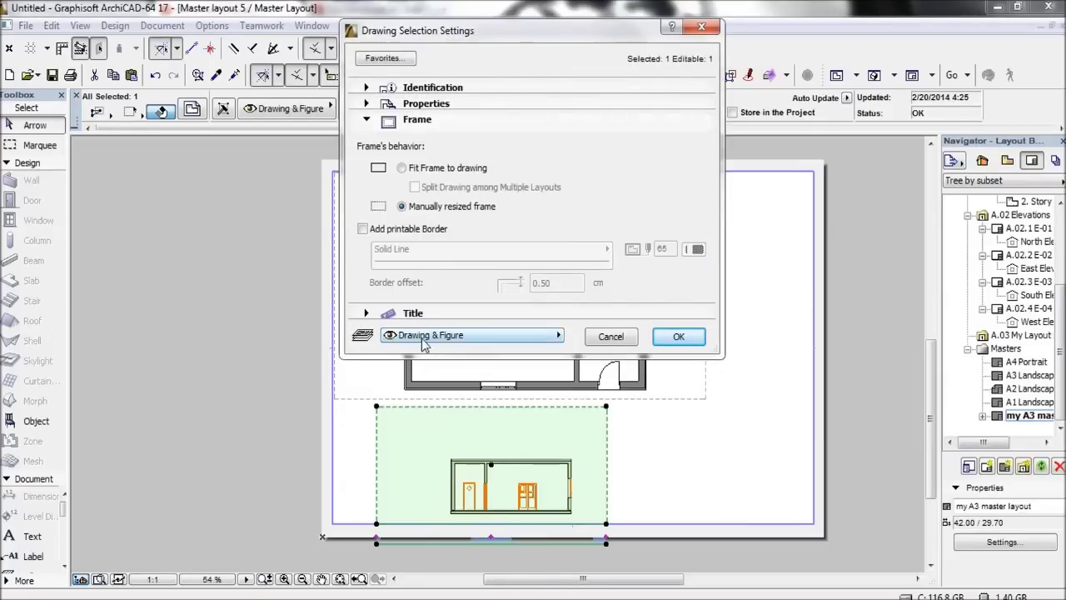
{"action": "left_click", "coordinate": [428, 317]}
{"action": "left_click", "coordinate": [456, 343]}
{"action": "left_click", "coordinate": [516, 343]}
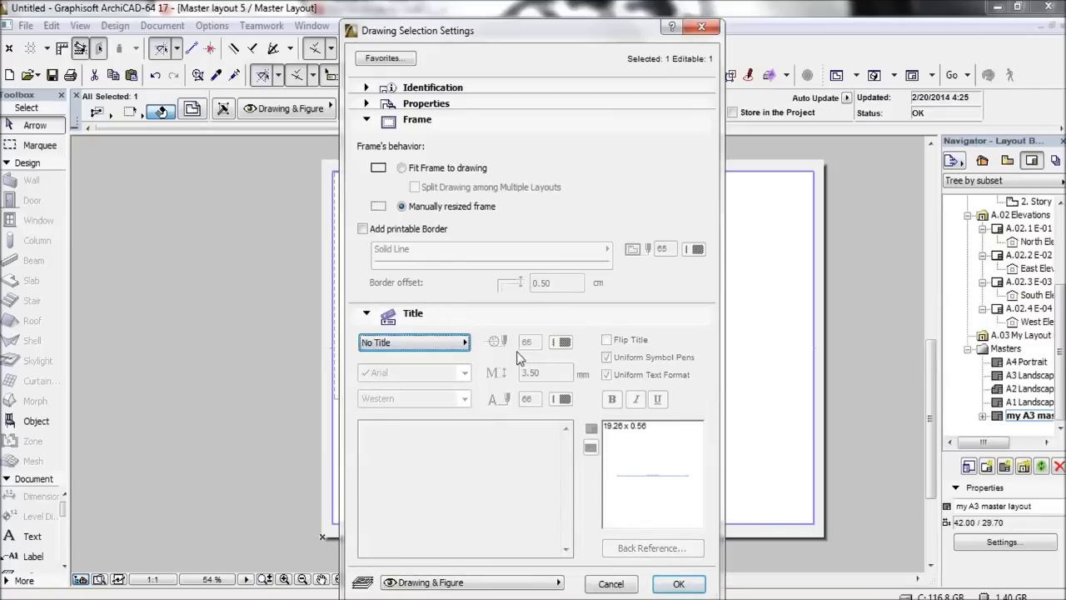
{"action": "left_click", "coordinate": [676, 584]}
{"action": "key", "text": "Escape"}
- Move the Building Section drawing up below the plan and align its right outer wall with the plan's right outer wall
{"action": "left_click", "coordinate": [533, 505]}
{"action": "mouse_move", "coordinate": [533, 504]}
{"action": "left_mouse_down"}
{"action": "mouse_move", "coordinate": [542, 460]}
{"action": "mouse_move", "coordinate": [518, 462]}
{"action": "left_mouse_up"}
{"action": "scroll", "coordinate": [636, 423], "scroll_direction": "up", "scroll_amount": 6}
{"action": "scroll", "coordinate": [643, 402], "scroll_direction": "up", "scroll_amount": 1}
{"action": "left_click_drag", "start_coordinate": [632, 393], "coordinate": [680, 397]}
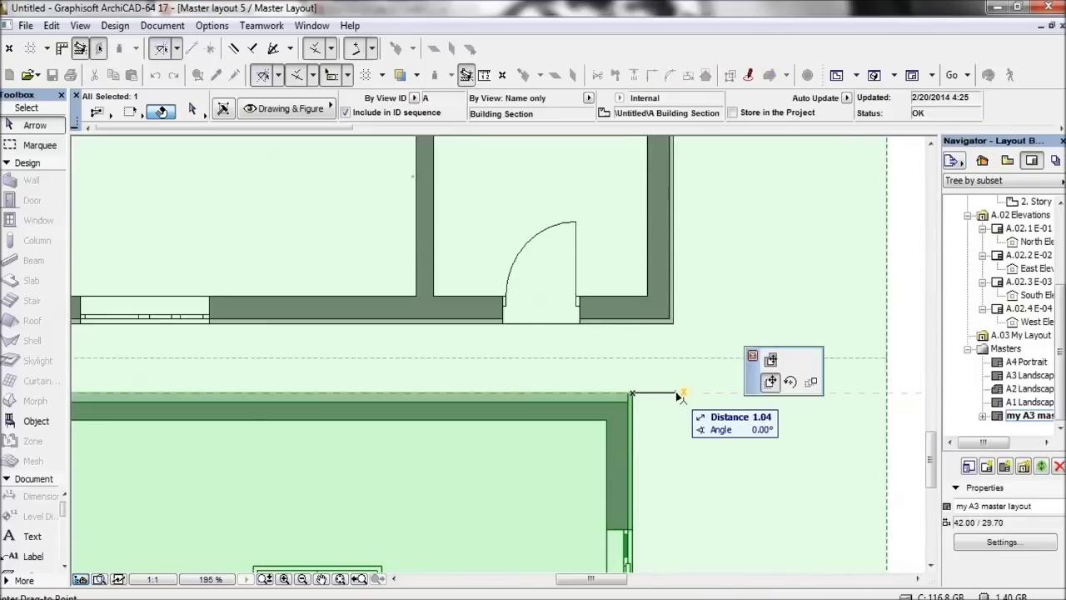
{"action": "left_click", "coordinate": [673, 324]}
{"action": "scroll", "coordinate": [614, 417], "scroll_direction": "down", "scroll_amount": 4}
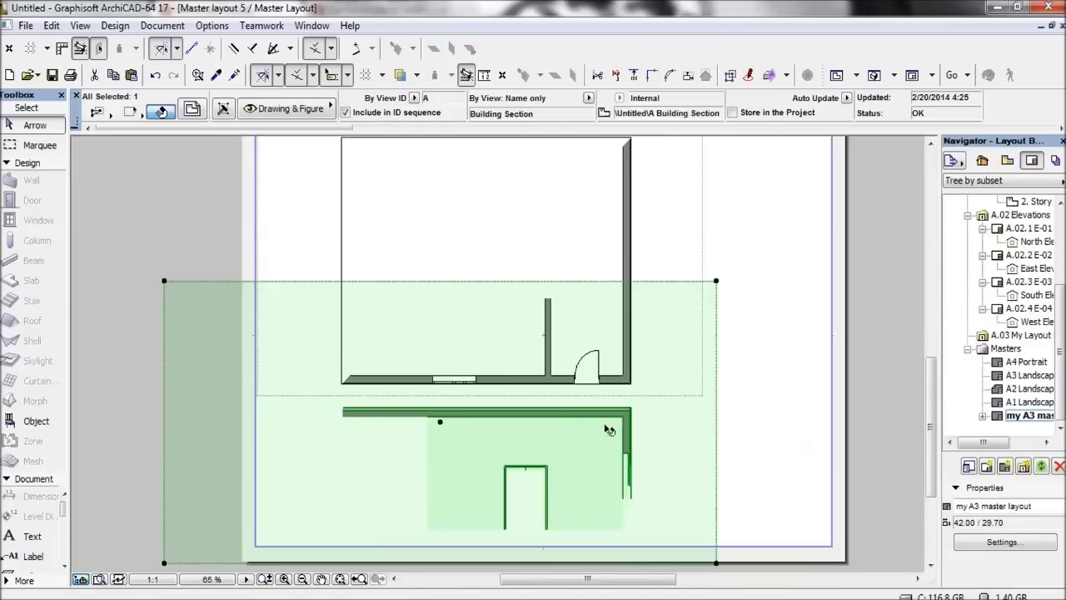
{"action": "key", "text": "Escape"}
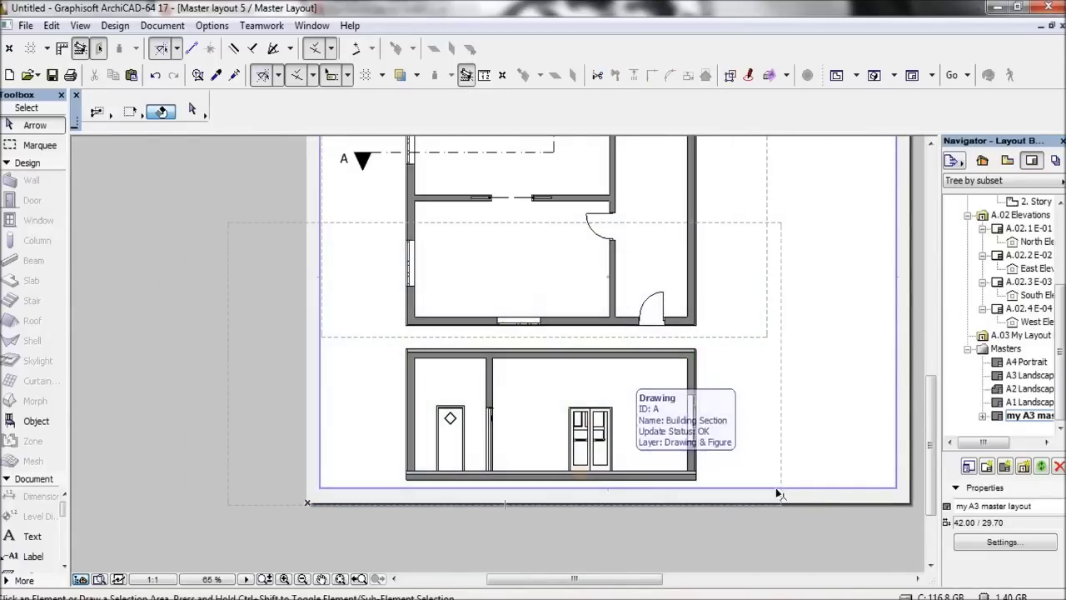
- Create a new layout named "this is where you put the drawing" based on my A3 master layout
{"action": "left_click", "coordinate": [1033, 417]}
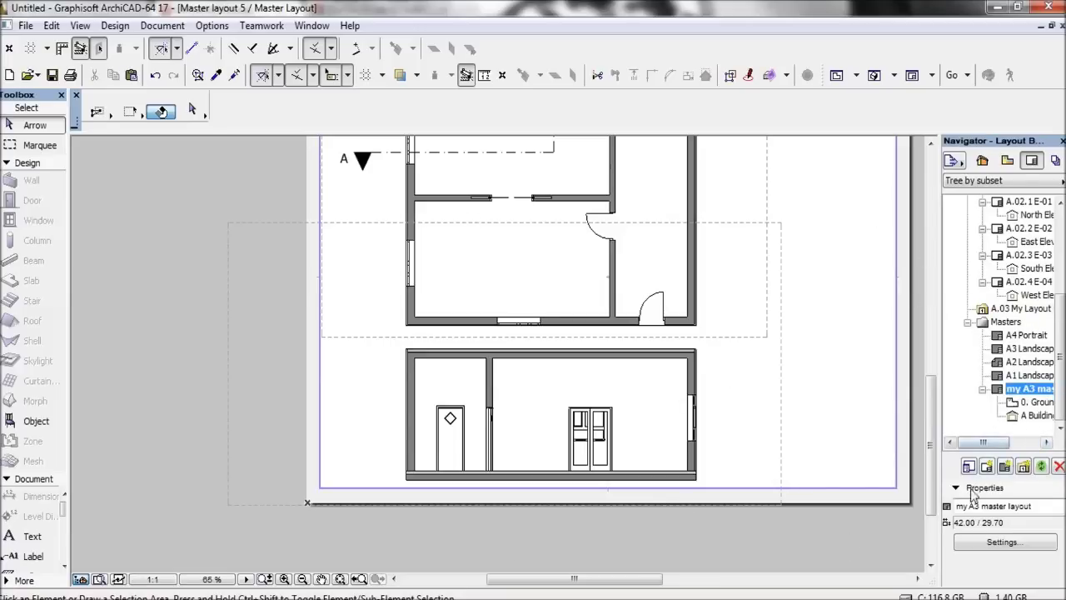
{"action": "left_click", "coordinate": [987, 466]}
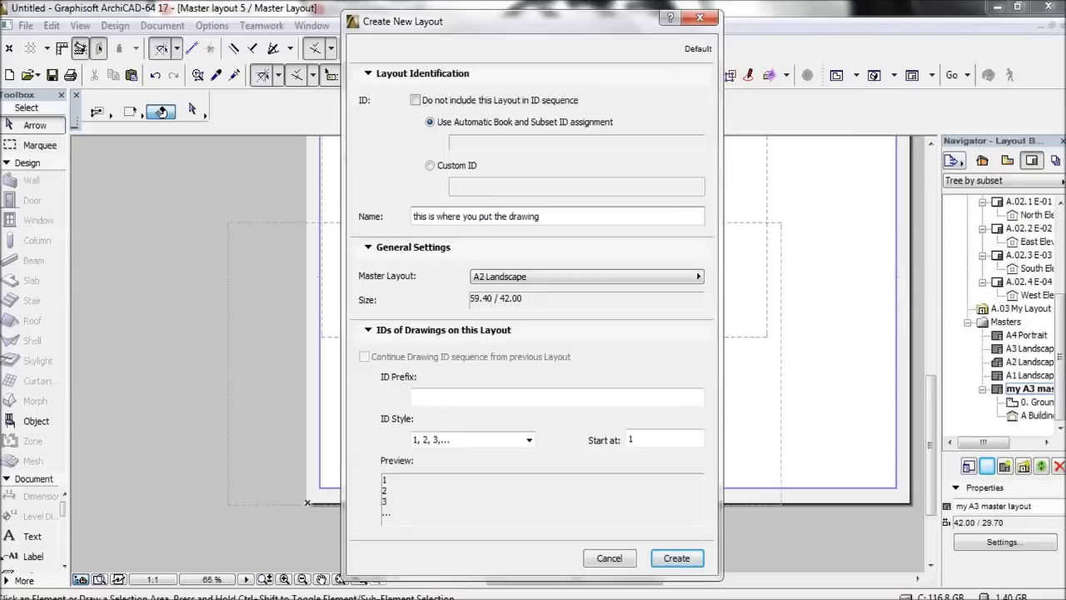
{"action": "left_click", "coordinate": [635, 278]}
{"action": "left_click", "coordinate": [749, 330]}
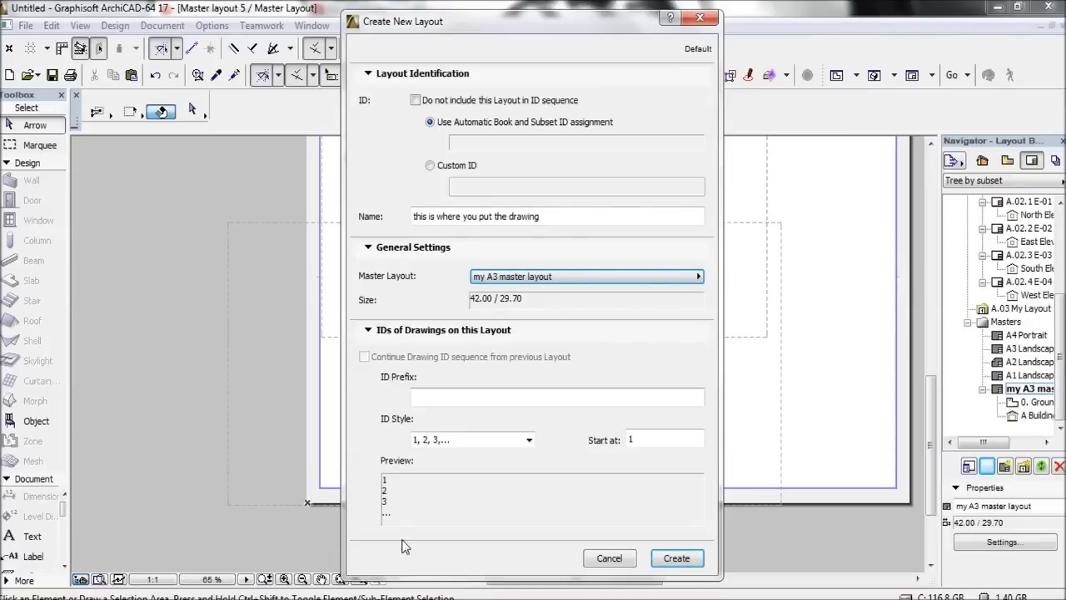
{"action": "left_click", "coordinate": [677, 558]}
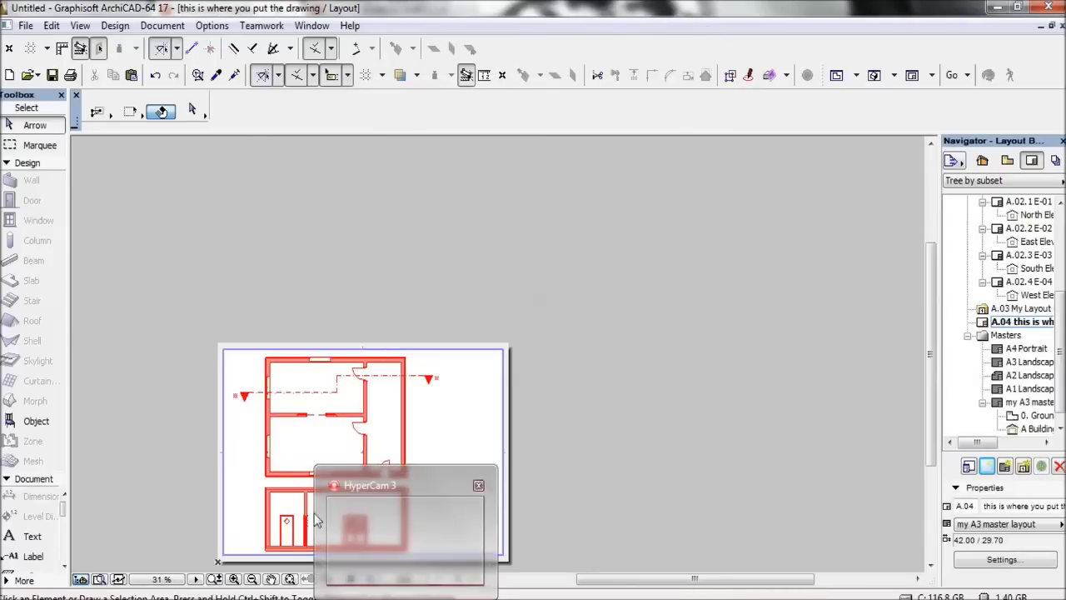
- Open my A3 master layout and cut both the floor plan and Building Section drawings out of it
{"action": "left_click", "coordinate": [1031, 416]}
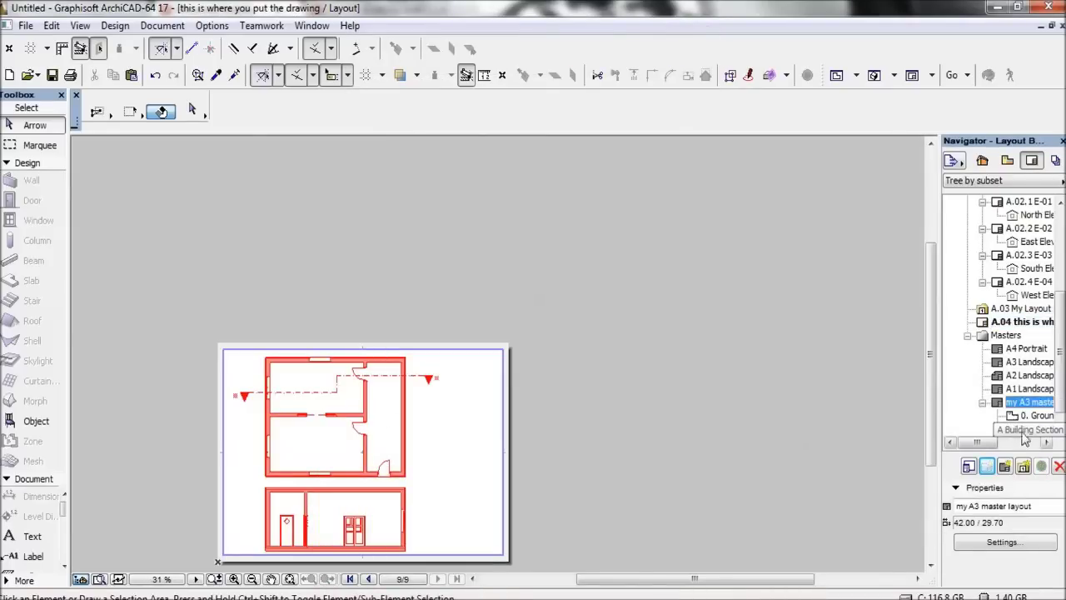
{"action": "double_click", "coordinate": [1027, 420]}
{"action": "left_click", "coordinate": [733, 573]}
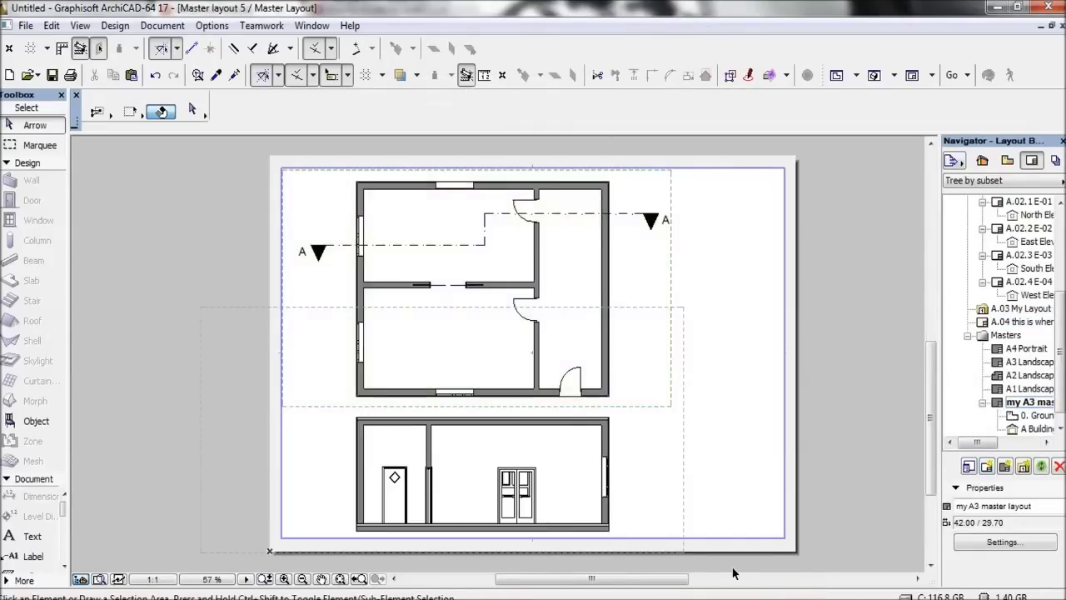
{"action": "key", "text": "ctrl+a"}
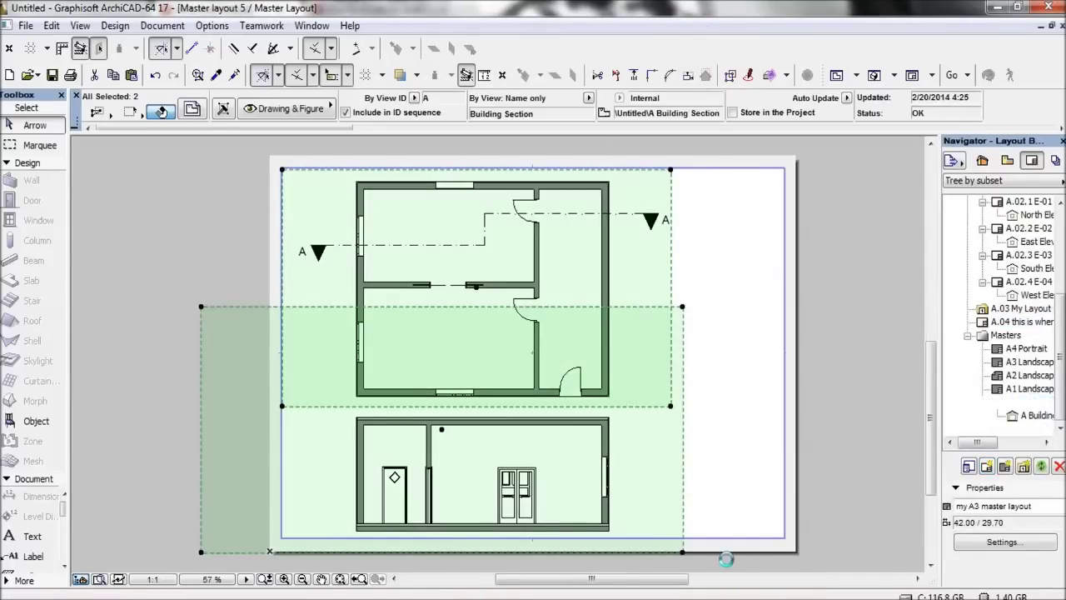
{"action": "key", "text": "Delete"}
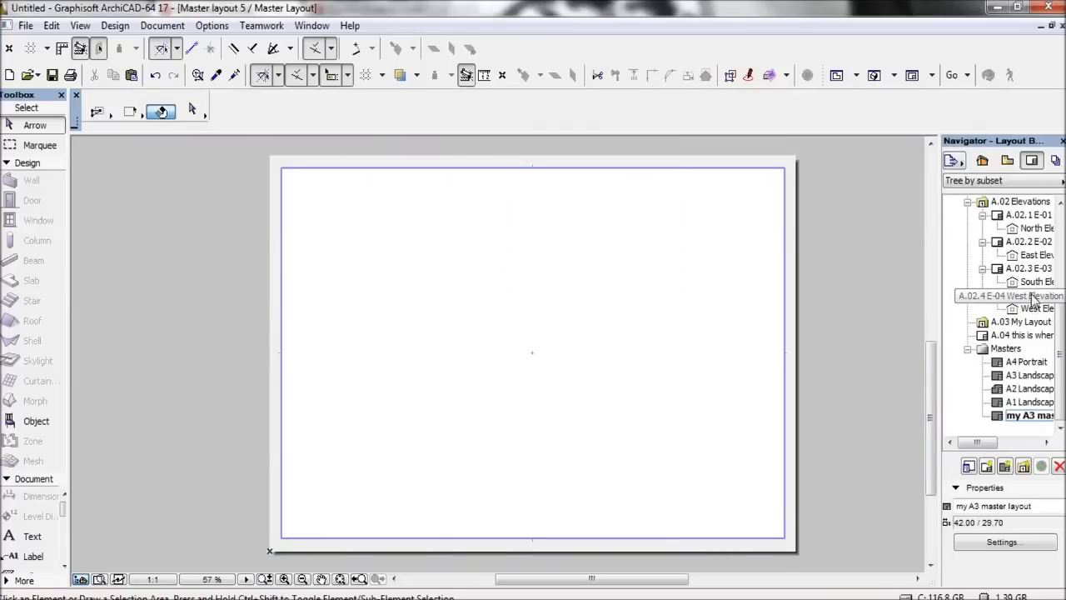
- Open the layout "this is where you put the drawing" and paste the two cut drawings onto its sheet
{"action": "left_click", "coordinate": [1022, 322]}
{"action": "left_click", "coordinate": [1020, 334]}
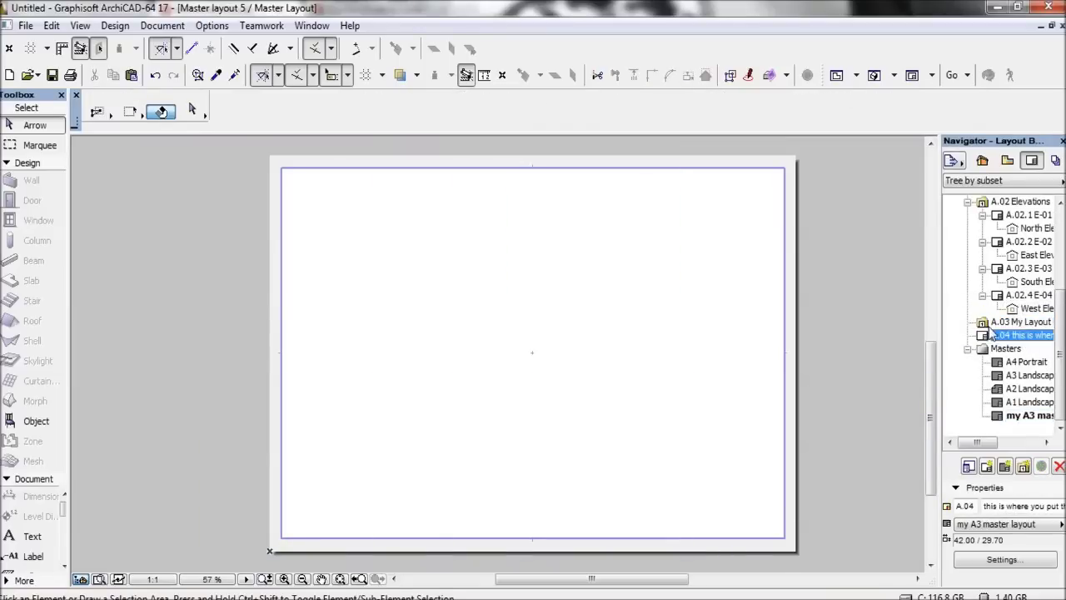
{"action": "double_click", "coordinate": [982, 337]}
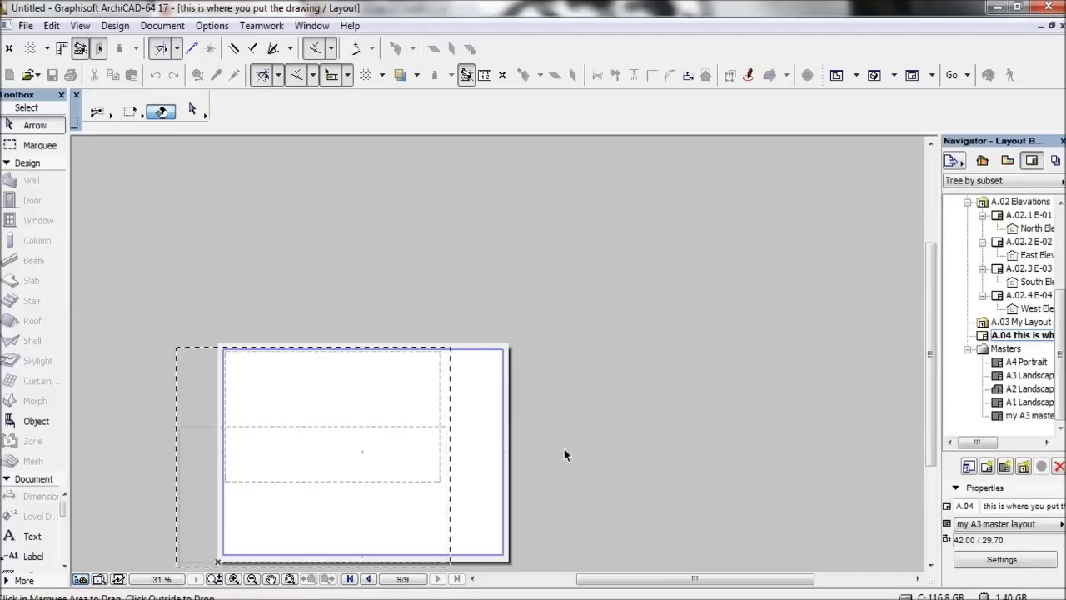
{"action": "middle_click_drag", "start_coordinate": [467, 495], "coordinate": [616, 463]}
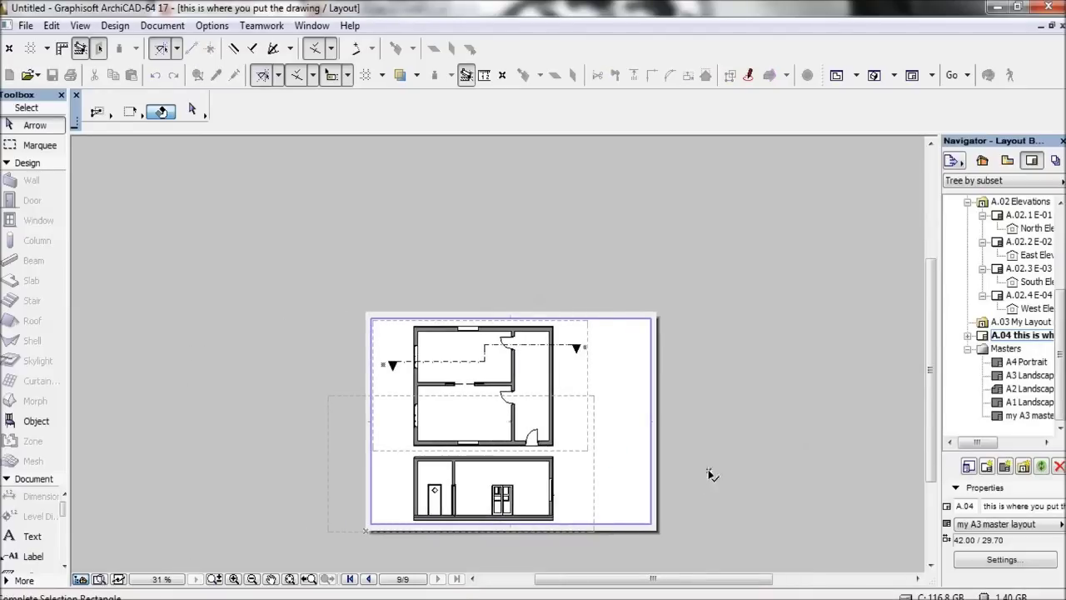
- Crop the Building Section drawing's frame to the sheet's lower-left margin corner and the plan frame's lower-right corner
{"action": "scroll", "coordinate": [444, 424], "scroll_direction": "up", "scroll_amount": 3}
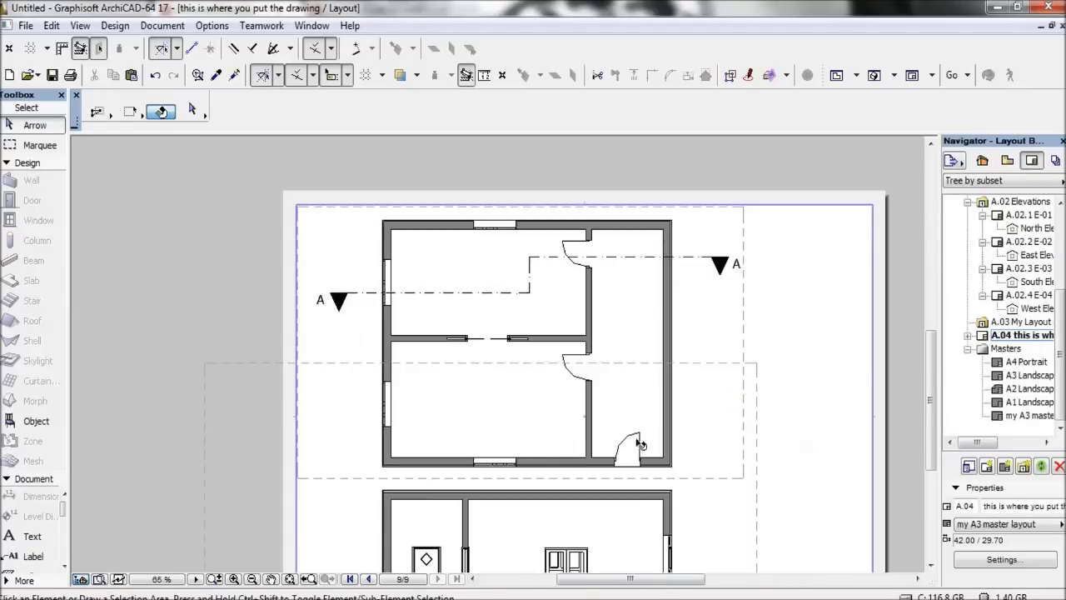
{"action": "left_click", "coordinate": [308, 427]}
{"action": "scroll", "coordinate": [329, 300], "scroll_direction": "down", "scroll_amount": 2}
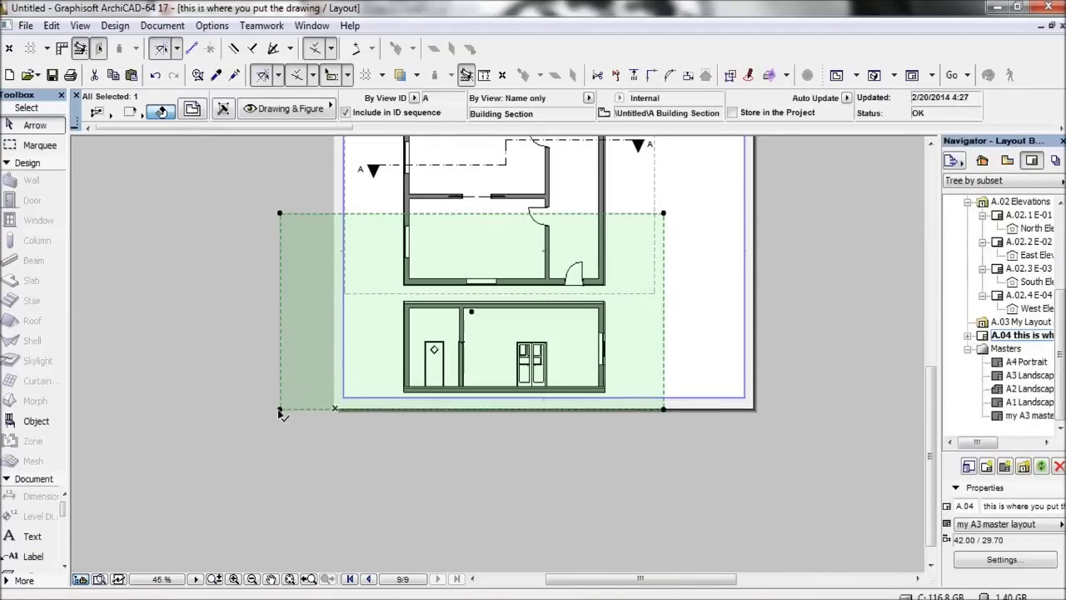
{"action": "left_click", "coordinate": [280, 410]}
{"action": "left_click", "coordinate": [345, 398]}
{"action": "left_click", "coordinate": [664, 213]}
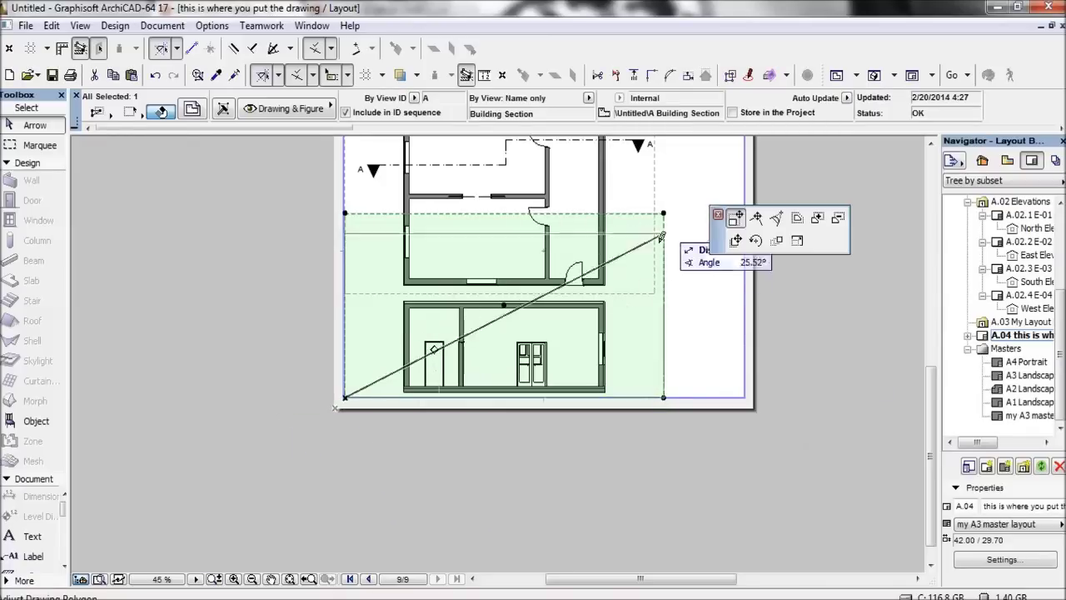
{"action": "left_click", "coordinate": [655, 293]}
{"action": "left_click", "coordinate": [648, 419]}
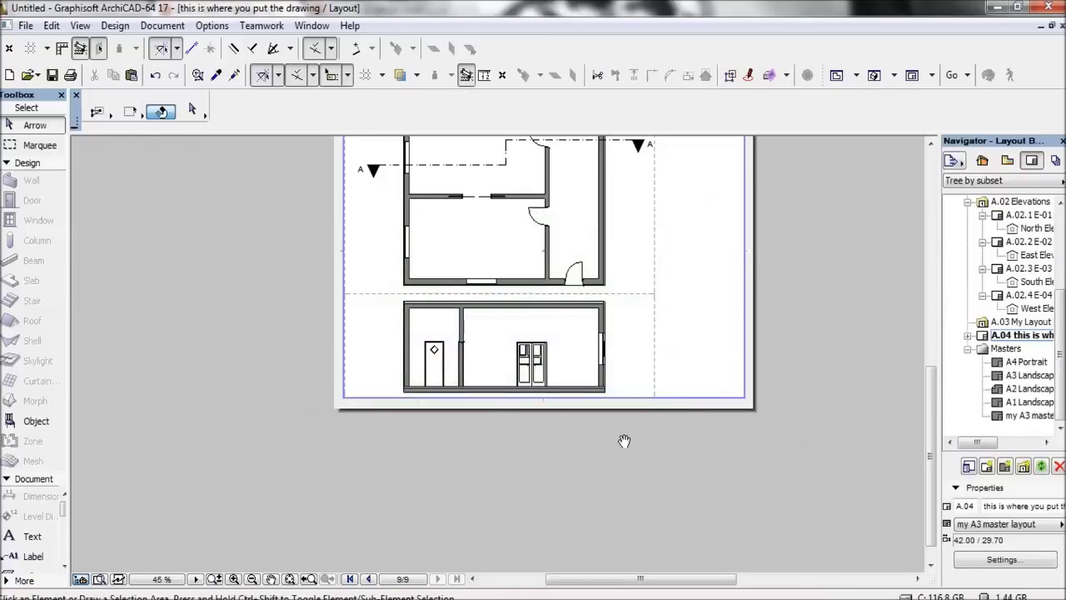
{"action": "middle_click_drag", "start_coordinate": [625, 441], "coordinate": [576, 536]}
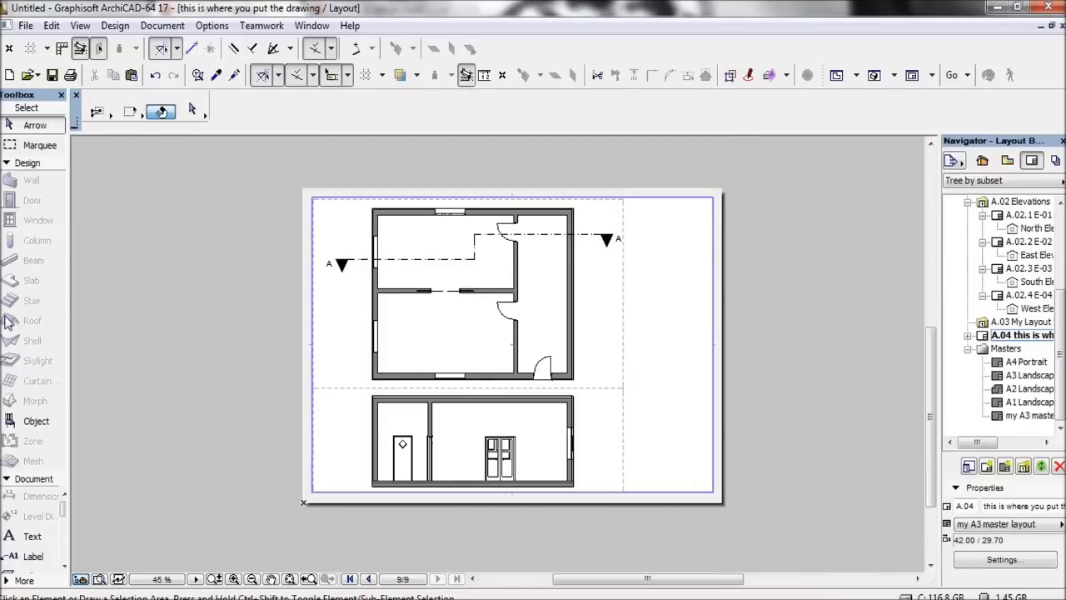
{"action": "left_click", "coordinate": [34, 536]}
{"action": "left_click", "coordinate": [623, 441]}
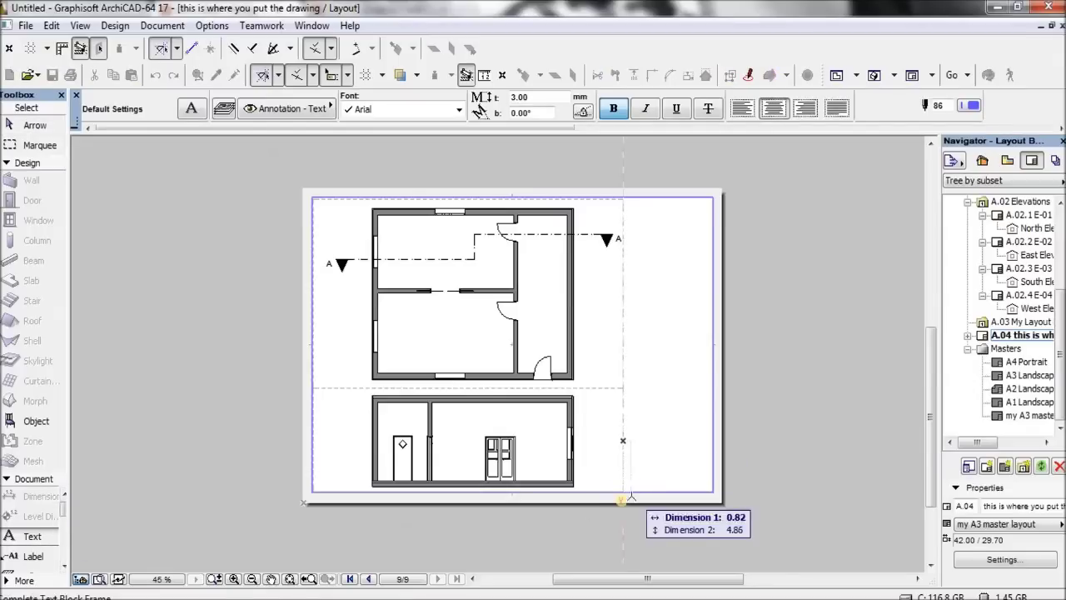
{"action": "left_click", "coordinate": [714, 488]}
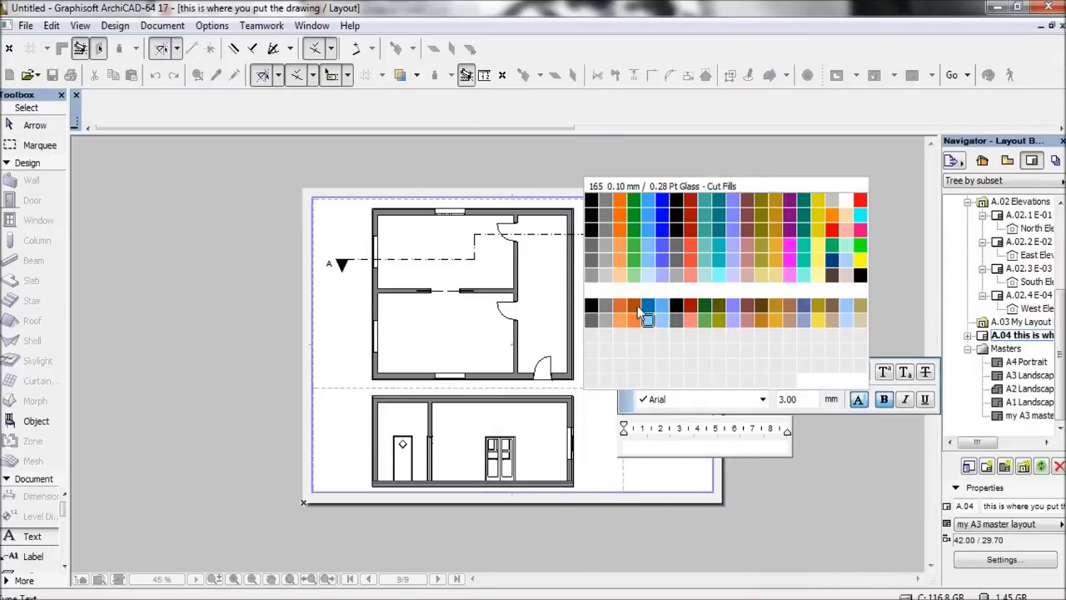
{"action": "left_click", "coordinate": [590, 201]}
{"action": "double_click", "coordinate": [795, 399]}
{"action": "type", "text": "5"}
{"action": "key", "text": "Return"}
{"action": "key", "text": "Escape"}
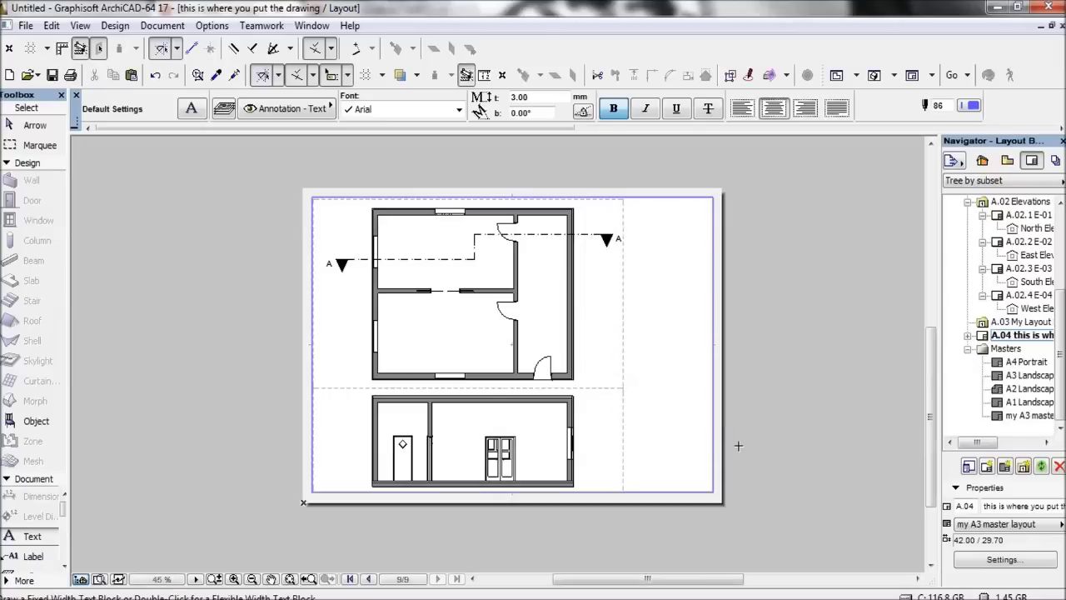
- Start a fixed-width text block in the empty area beside the section, with black text 5 mm high
{"action": "left_click", "coordinate": [634, 452]}
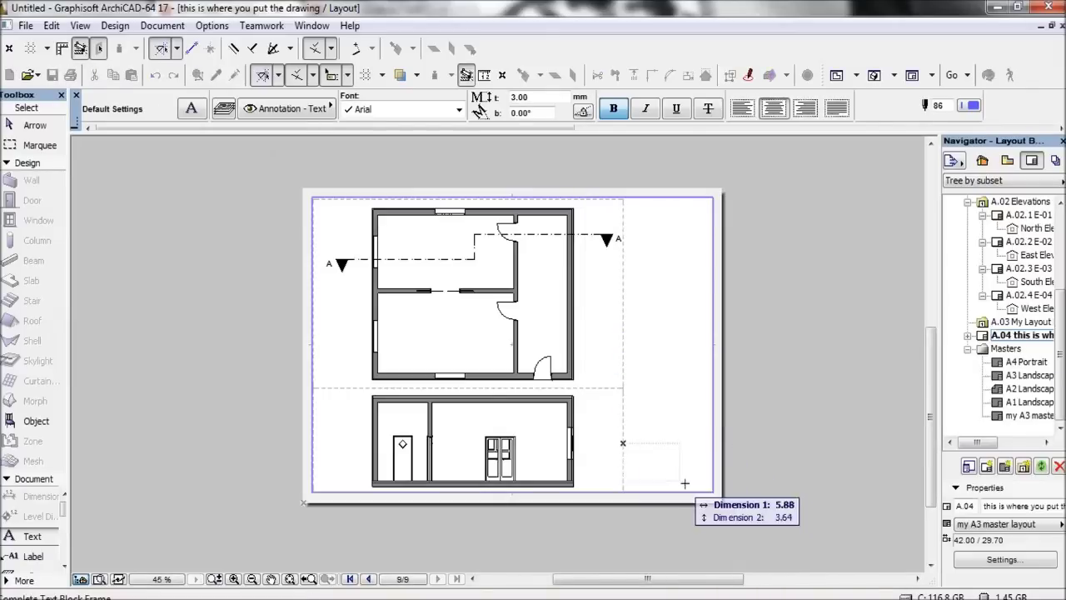
{"action": "left_click", "coordinate": [720, 483]}
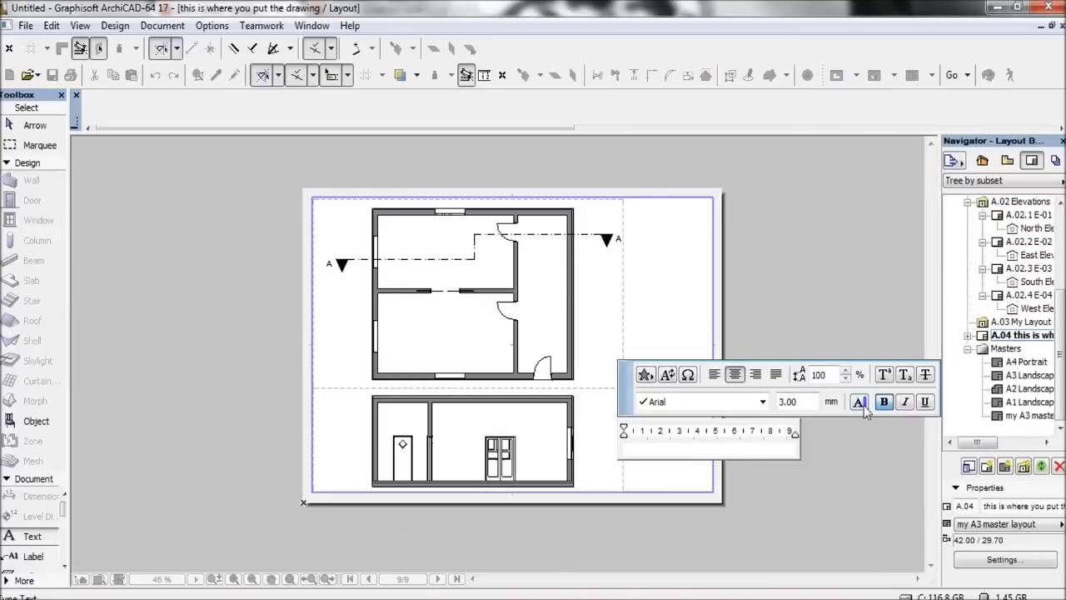
{"action": "left_click", "coordinate": [860, 403]}
{"action": "left_click", "coordinate": [595, 206]}
{"action": "left_click", "coordinate": [808, 401]}
{"action": "type", "text": "5"}
{"action": "left_click", "coordinate": [760, 448]}
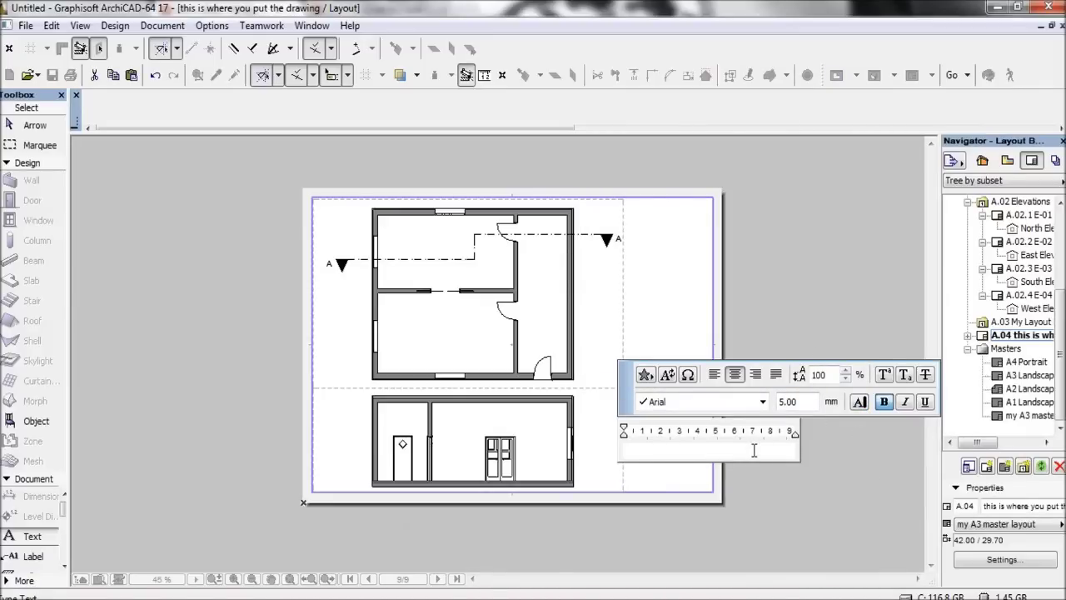
{"action": "type", "text": "this is the way to place"}
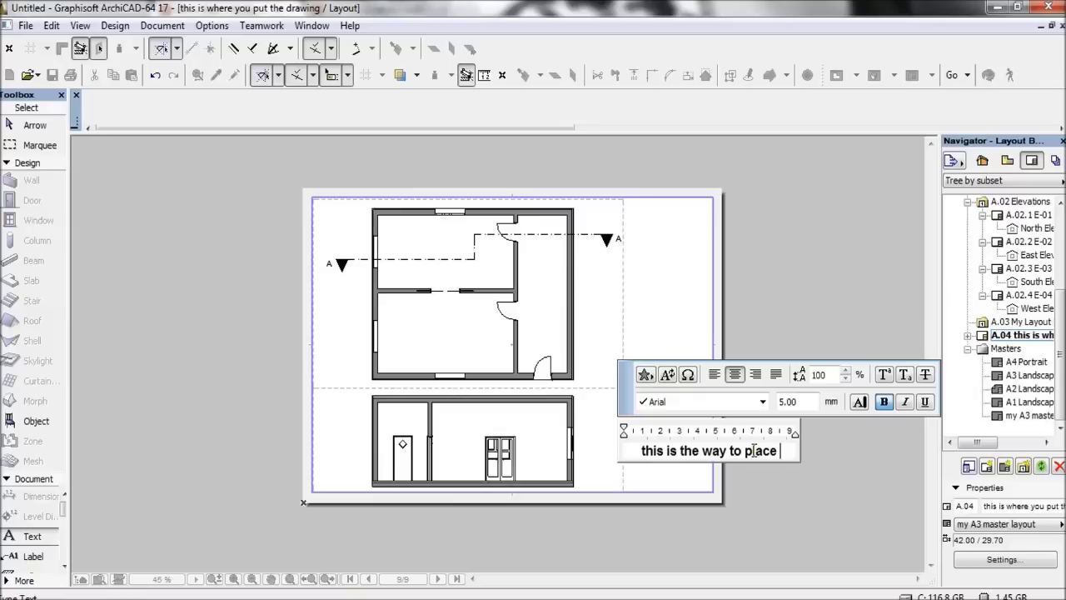
{"action": "type", "text": " text"}
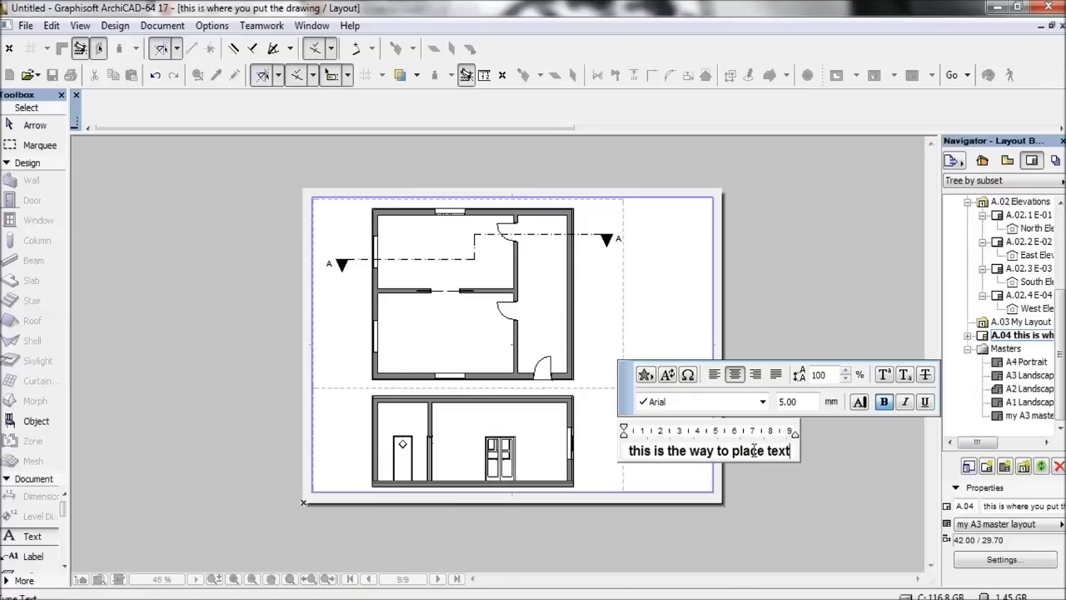
{"action": "key", "text": "BackSpace"}
{"action": "key", "text": "BackSpace"}
{"action": "key", "text": "BackSpace"}
{"action": "key", "text": "BackSpace"}
{"action": "key", "text": "BackSpace"}
{"action": "key", "text": "BackSpace"}
{"action": "key", "text": "BackSpace"}
{"action": "key", "text": "BackSpace"}
{"action": "key", "text": "BackSpace"}
{"action": "key", "text": "BackSpace"}
{"action": "key", "text": "BackSpace"}
{"action": "key", "text": "BackSpace"}
{"action": "key", "text": "BackSpace"}
{"action": "key", "text": "BackSpace"}
{"action": "key", "text": "BackSpace"}
{"action": "key", "text": "BackSpace"}
{"action": "key", "text": "BackSpace"}
{"action": "key", "text": "BackSpace"}
{"action": "key", "text": "BackSpace"}
{"action": "key", "text": "BackSpace"}
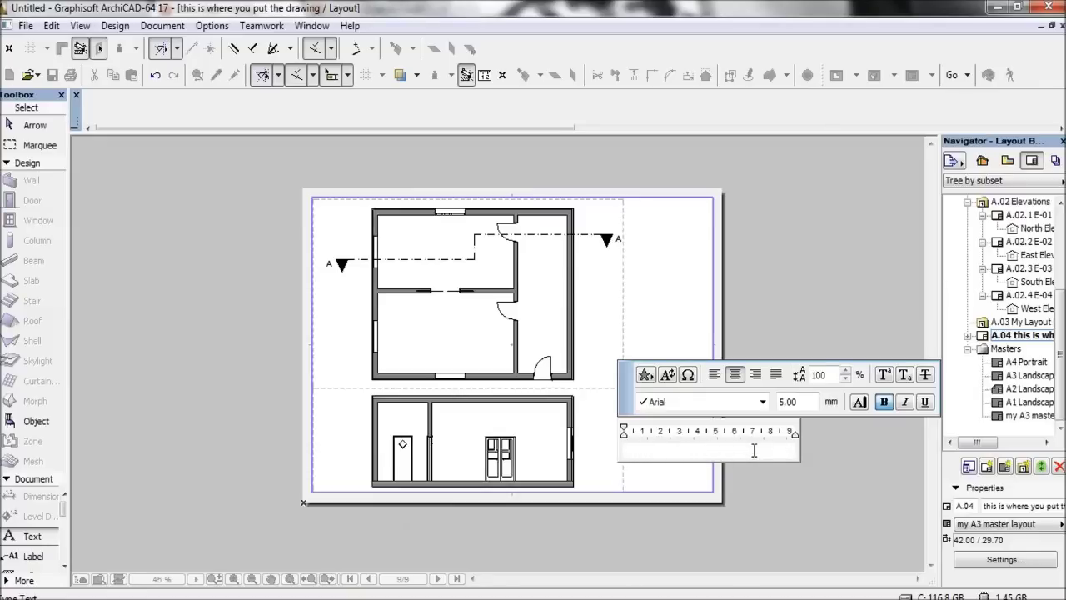
{"action": "type", "text": "its better to put it in"}
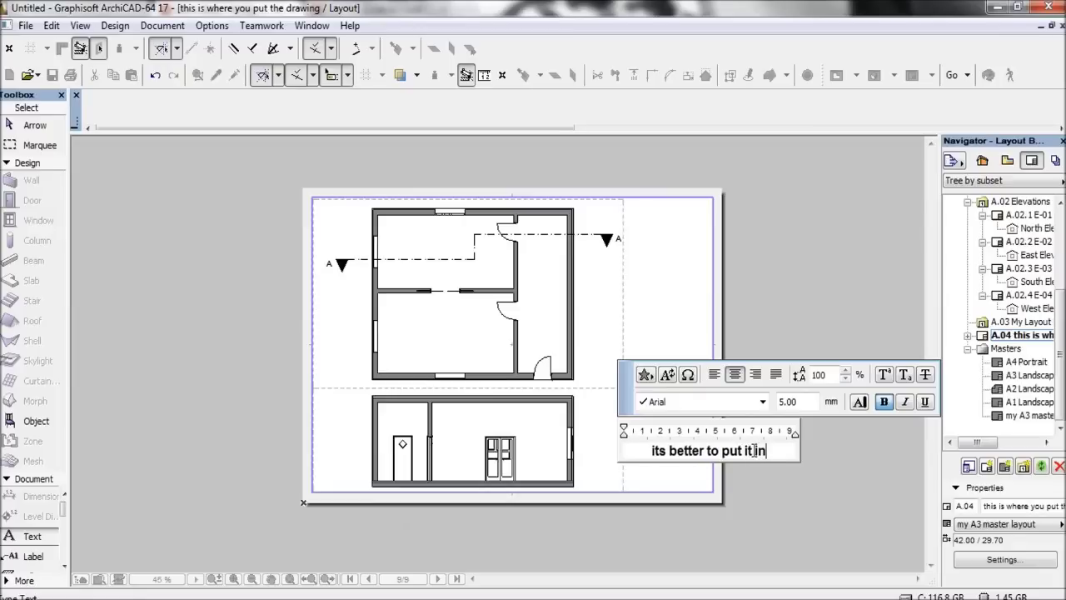
{"action": "type", "text": " the layout"}
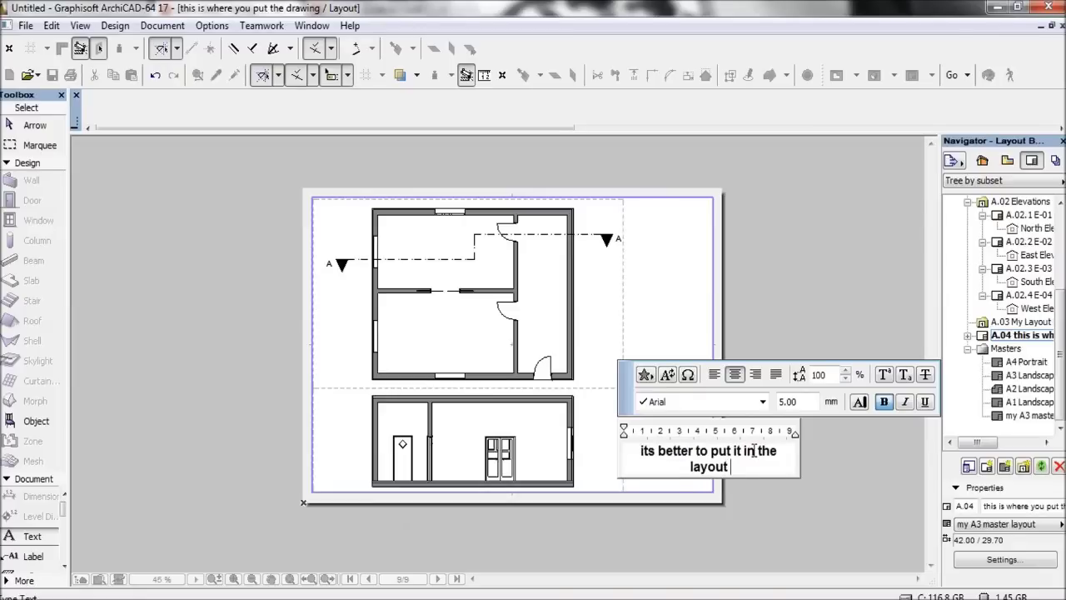
{"action": "type", "text": "  so u can"}
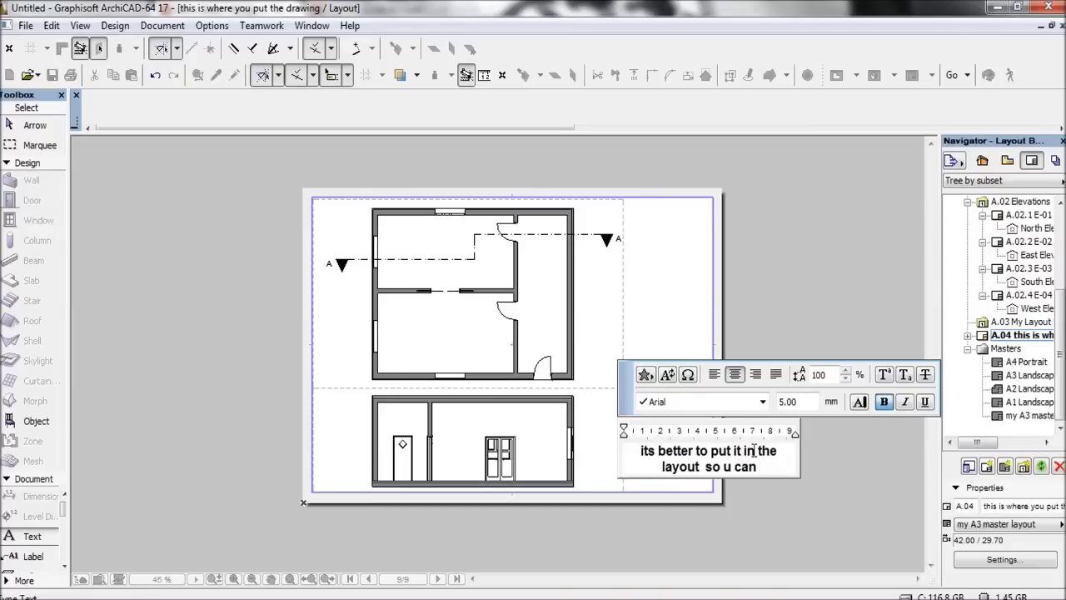
{"action": "type", "text": " contr"}
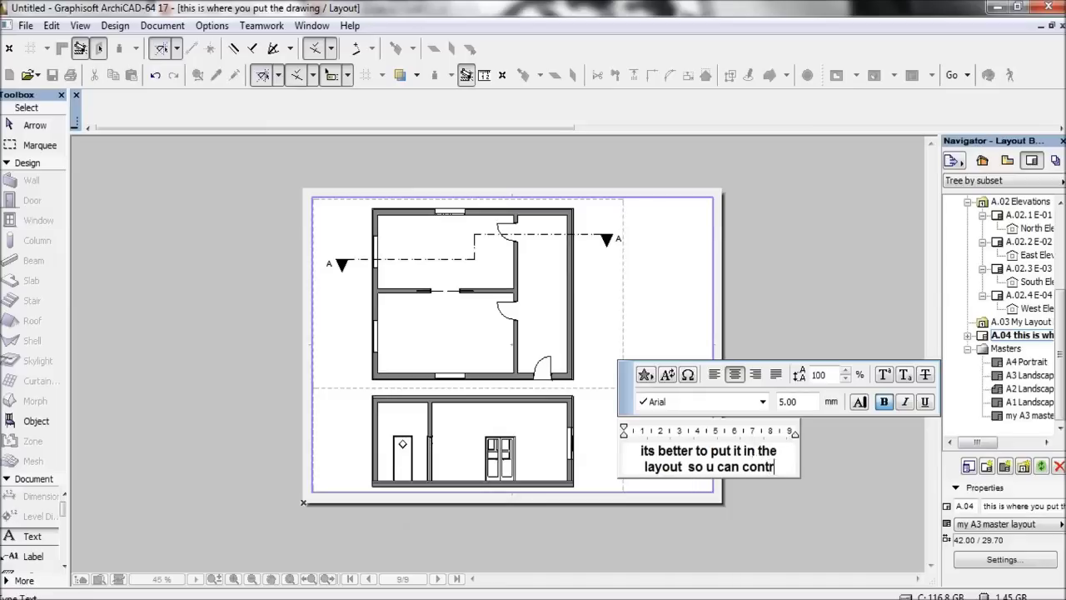
{"action": "type", "text": "ol its p"}
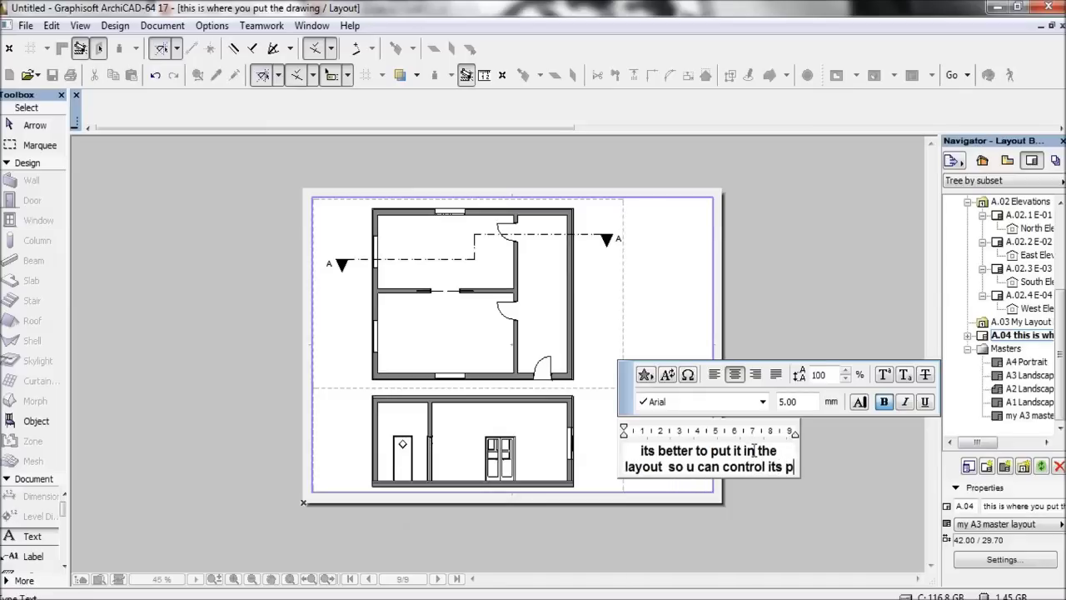
{"action": "type", "text": "lacee"}
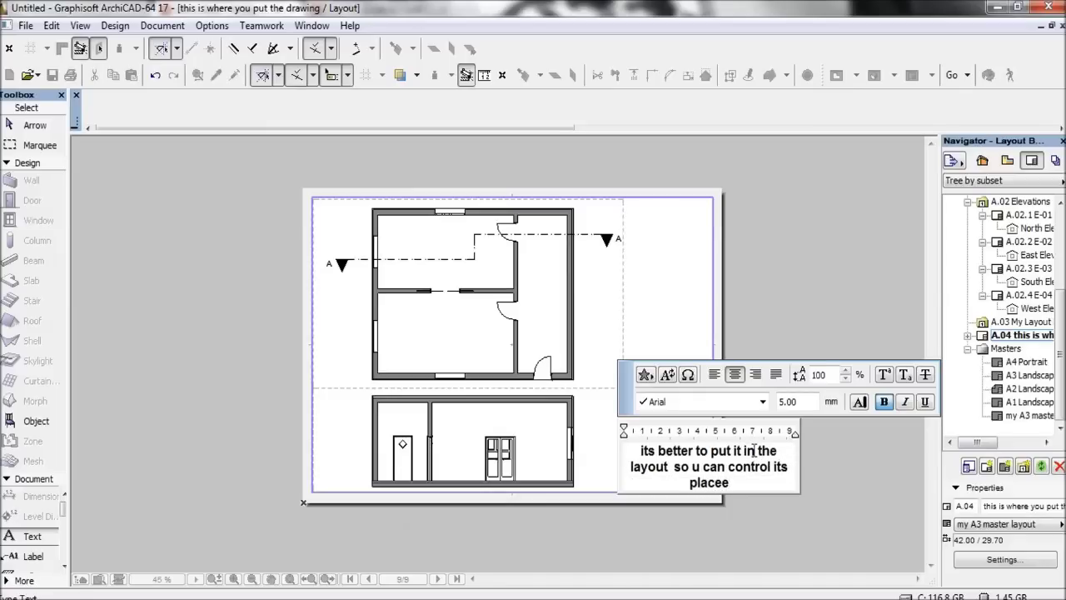
{"action": "key", "text": "BackSpace"}
{"action": "key", "text": "BackSpace"}
{"action": "key", "text": "BackSpace"}
{"action": "key", "text": "BackSpace"}
{"action": "key", "text": "BackSpace"}
{"action": "key", "text": "BackSpace"}
{"action": "key", "text": "BackSpace"}
{"action": "key", "text": "BackSpace"}
{"action": "key", "text": "BackSpace"}
{"action": "key", "text": "BackSpace"}
{"action": "key", "text": "BackSpace"}
{"action": "key", "text": "BackSpace"}
{"action": "key", "text": "BackSpace"}
{"action": "key", "text": "BackSpace"}
{"action": "key", "text": "BackSpace"}
{"action": "key", "text": "BackSpace"}
{"action": "key", "text": "BackSpace"}
{"action": "key", "text": "BackSpace"}
{"action": "key", "text": "BackSpace"}
{"action": "key", "text": "BackSpace"}
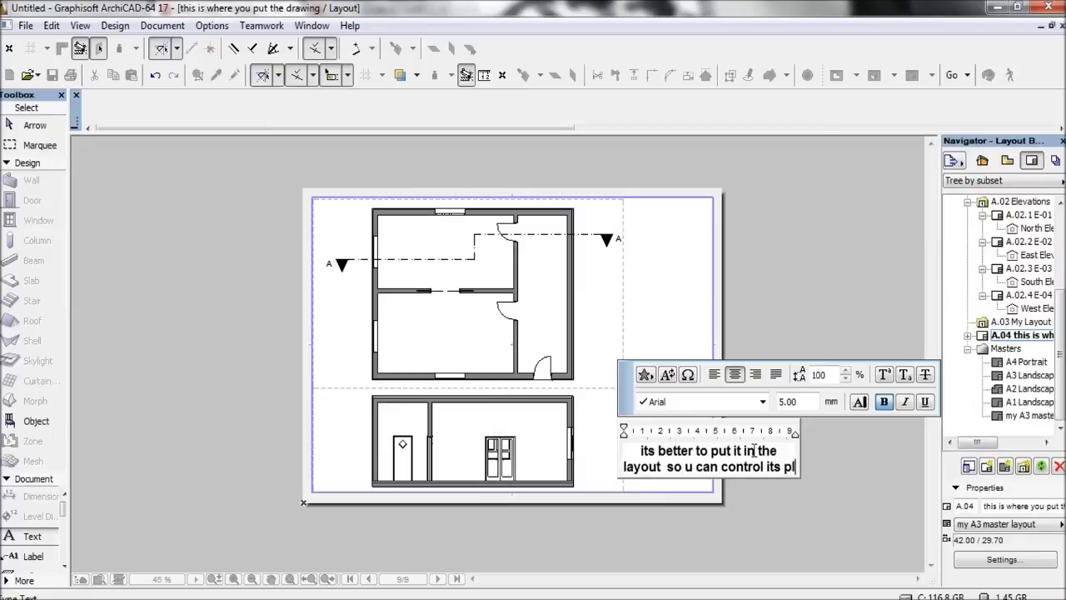
{"action": "key", "text": "BackSpace"}
{"action": "key", "text": "BackSpace"}
{"action": "key", "text": "BackSpace"}
{"action": "key", "text": "BackSpace"}
{"action": "key", "text": "BackSpace"}
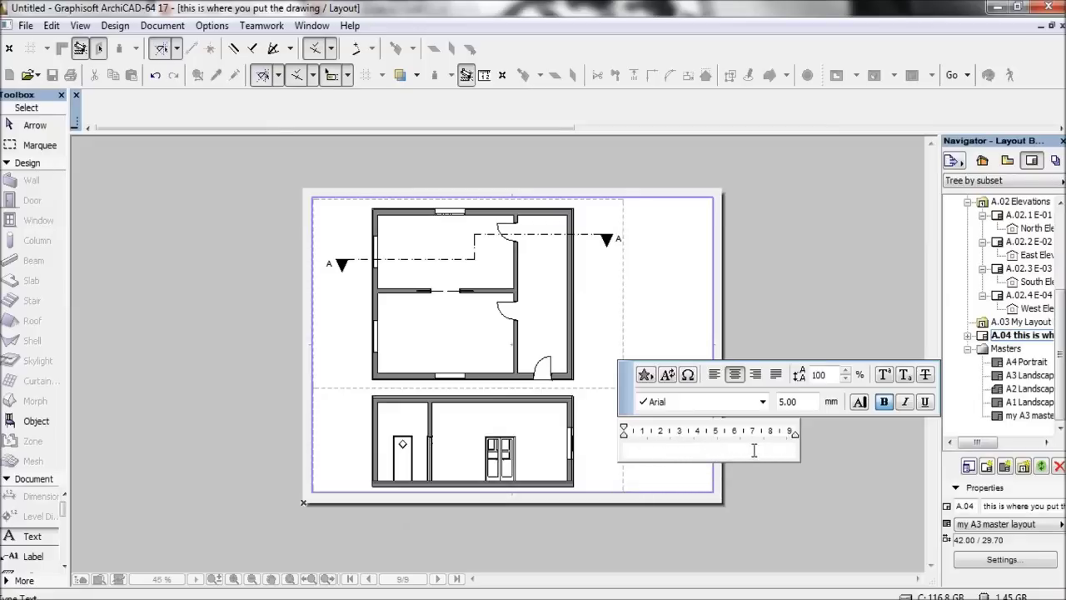
- Write "name : XXXXXX" and "ID : XXXXX" on two lines in the text block and finish it
{"action": "type", "text": "name : XXXXXX"}
{"action": "key", "text": "Return"}
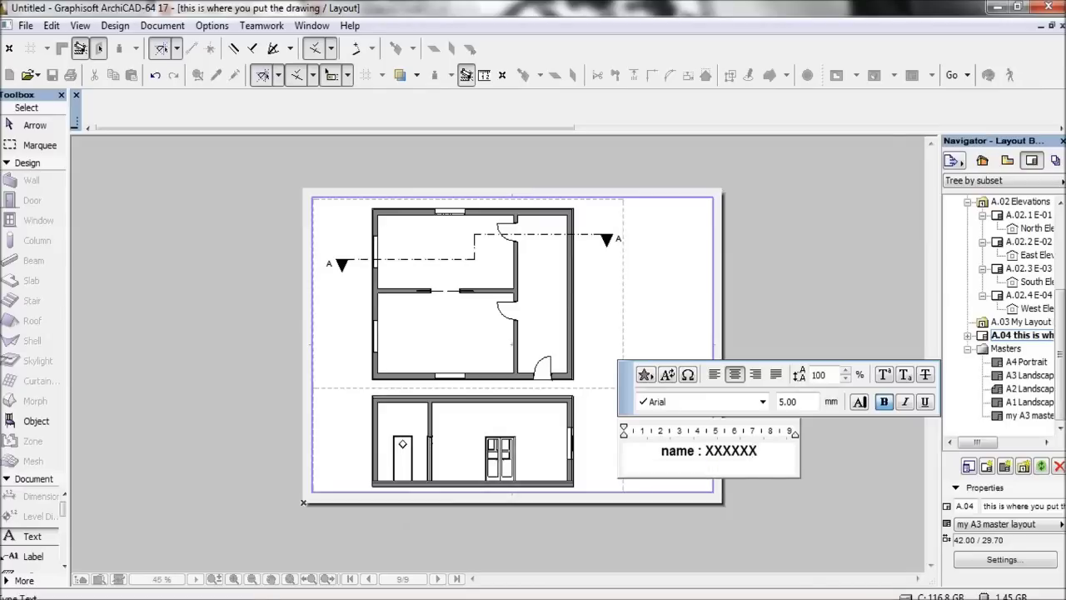
{"action": "type", "text": "ID : XXXXXX"}
{"action": "key", "text": "BackSpace"}
{"action": "key", "text": "Return"}
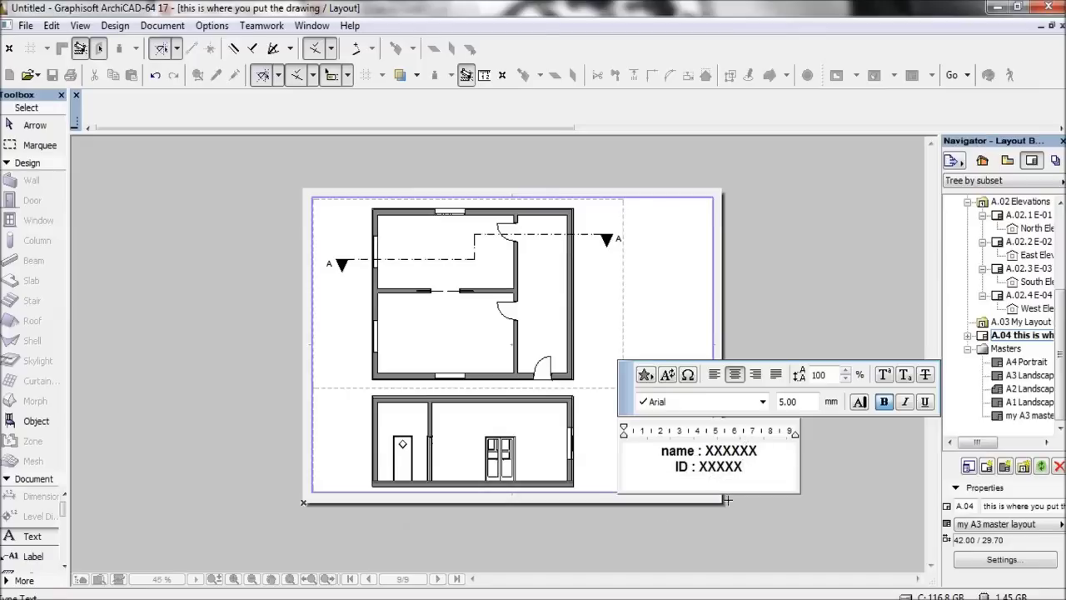
{"action": "key", "text": "BackSpace"}
{"action": "left_click", "coordinate": [799, 515]}
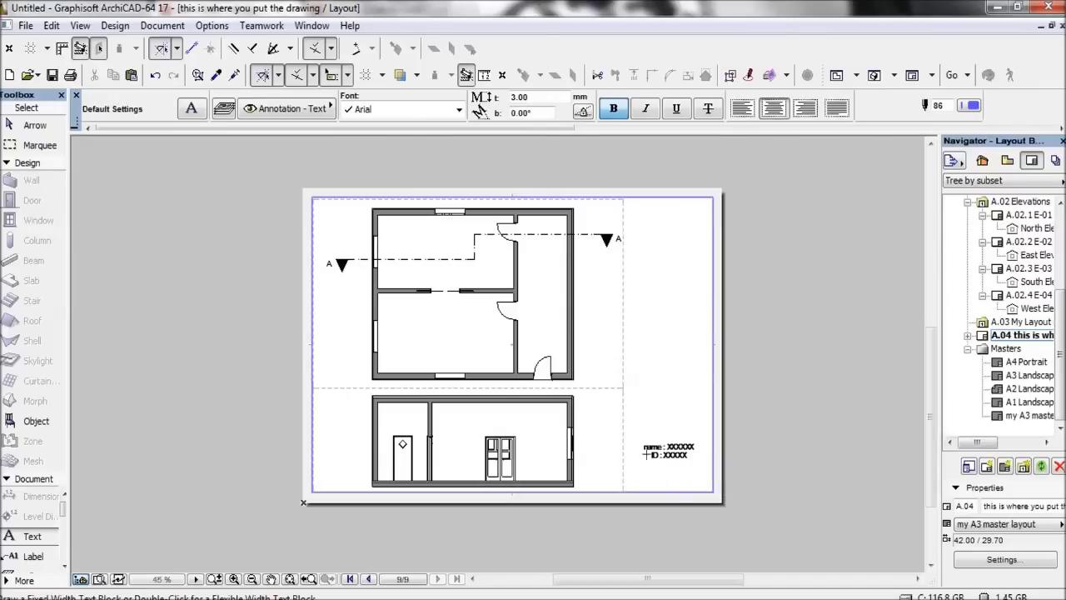
- Left-align the text in the name and ID block beside the building section
{"action": "scroll", "coordinate": [653, 458], "scroll_direction": "up", "scroll_amount": 3}
{"action": "key", "text": "Escape"}
{"action": "left_click", "coordinate": [668, 453]}
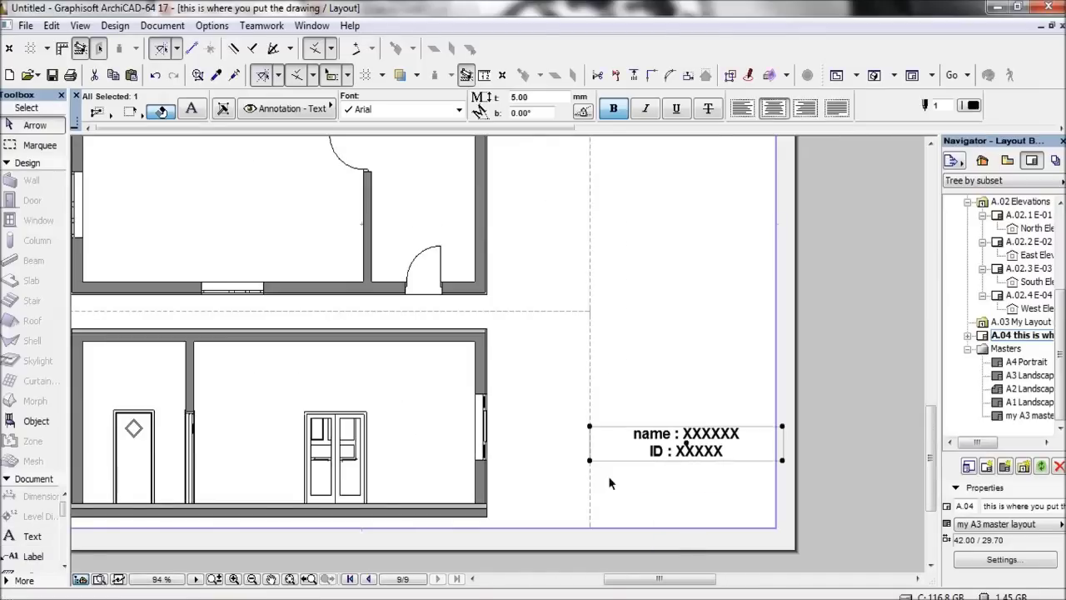
{"action": "key", "text": "Escape"}
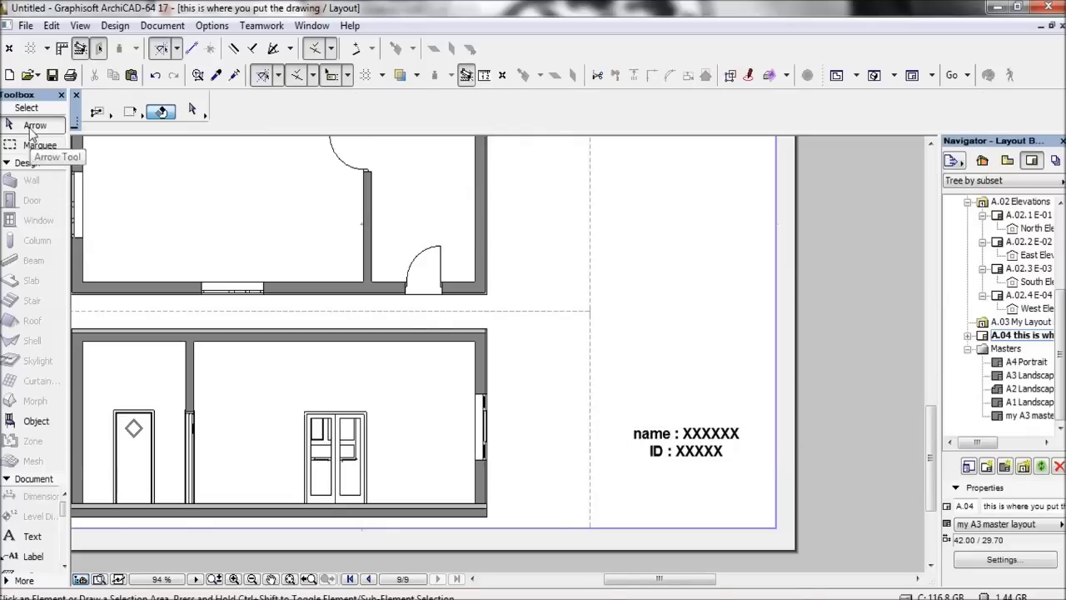
{"action": "left_click", "coordinate": [684, 445]}
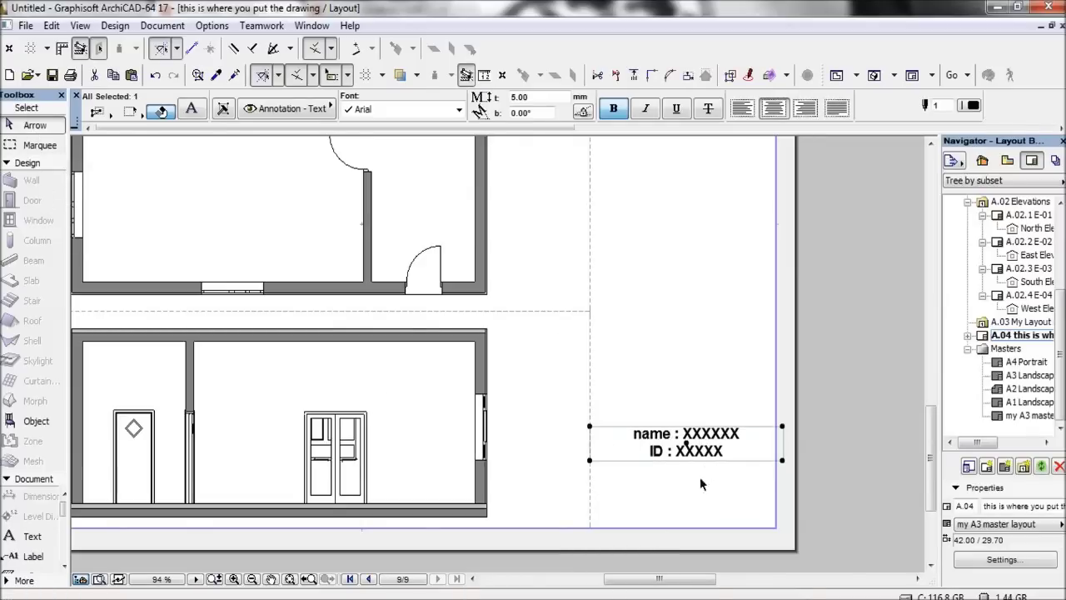
{"action": "double_click", "coordinate": [713, 451]}
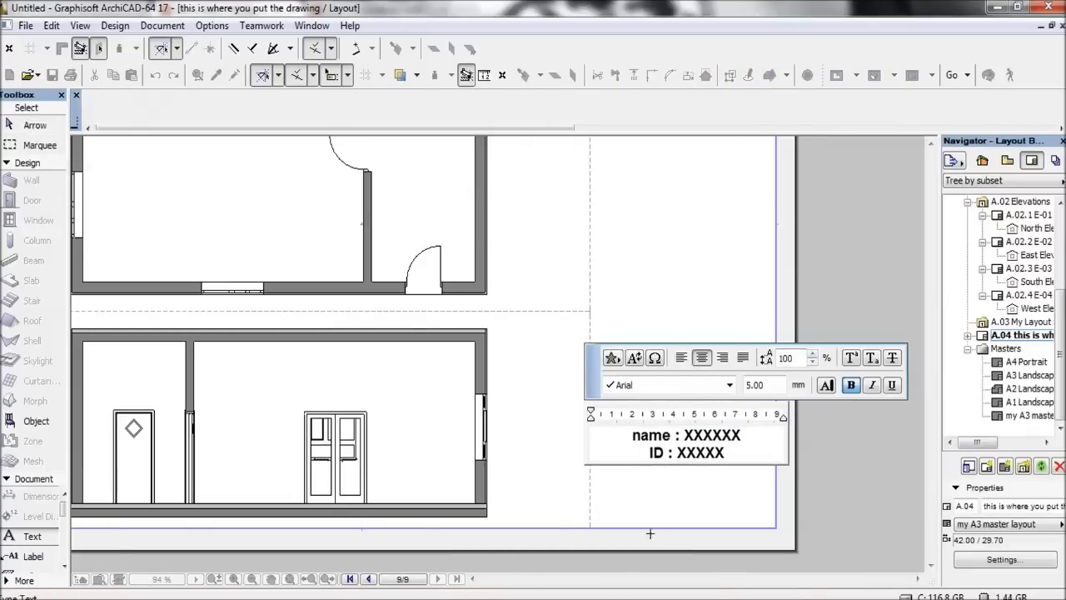
{"action": "left_click", "coordinate": [672, 517]}
{"action": "left_click", "coordinate": [743, 108]}
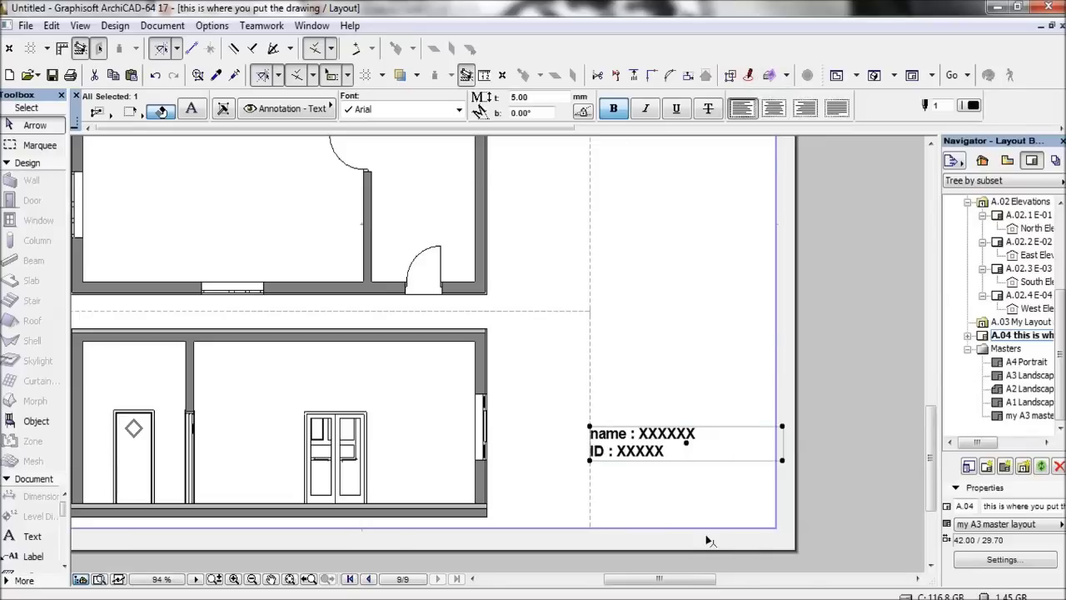
{"action": "left_click", "coordinate": [774, 108]}
{"action": "left_click", "coordinate": [805, 108]}
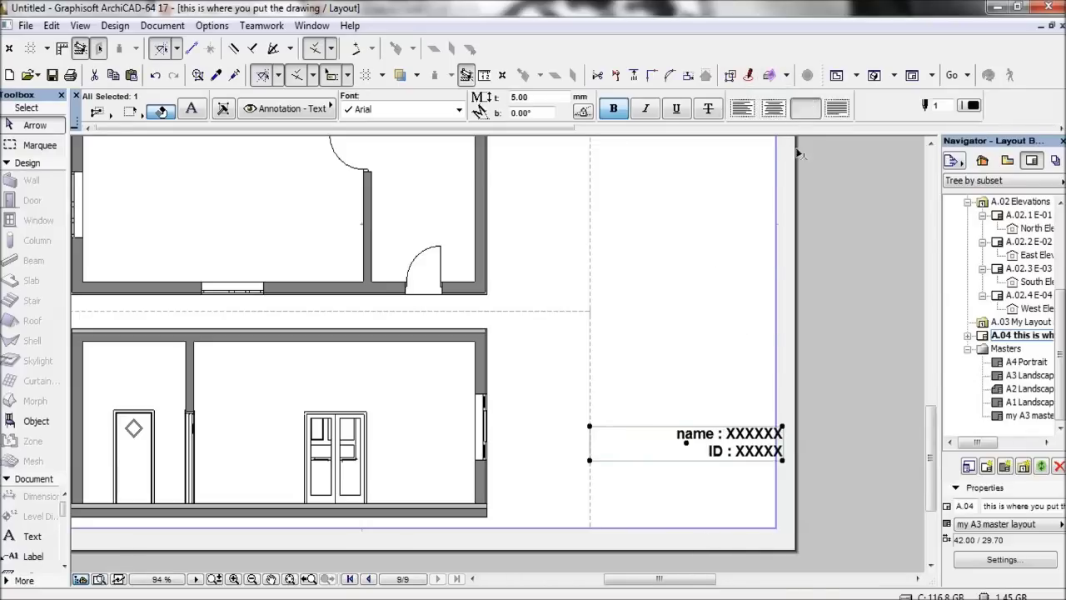
{"action": "left_click", "coordinate": [837, 108]}
{"action": "left_click", "coordinate": [743, 108]}
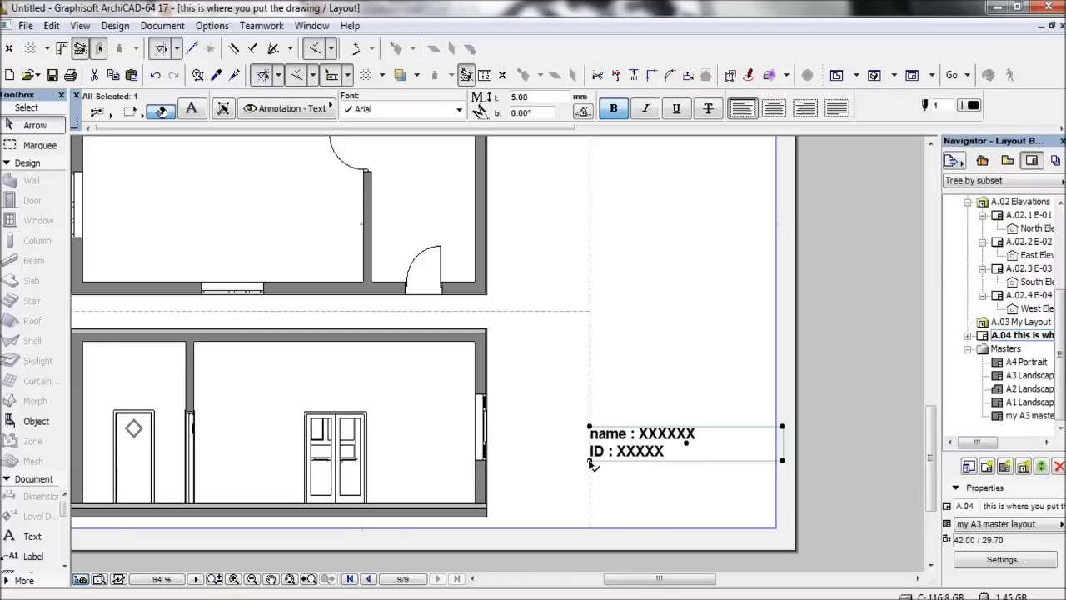
- Move the name and ID text block down by its lower-left corner to the sheet's lower margin line, beside the section frame
{"action": "left_click", "coordinate": [782, 427]}
{"action": "left_click", "coordinate": [591, 538]}
{"action": "left_click", "coordinate": [591, 461]}
{"action": "left_click", "coordinate": [771, 358]}
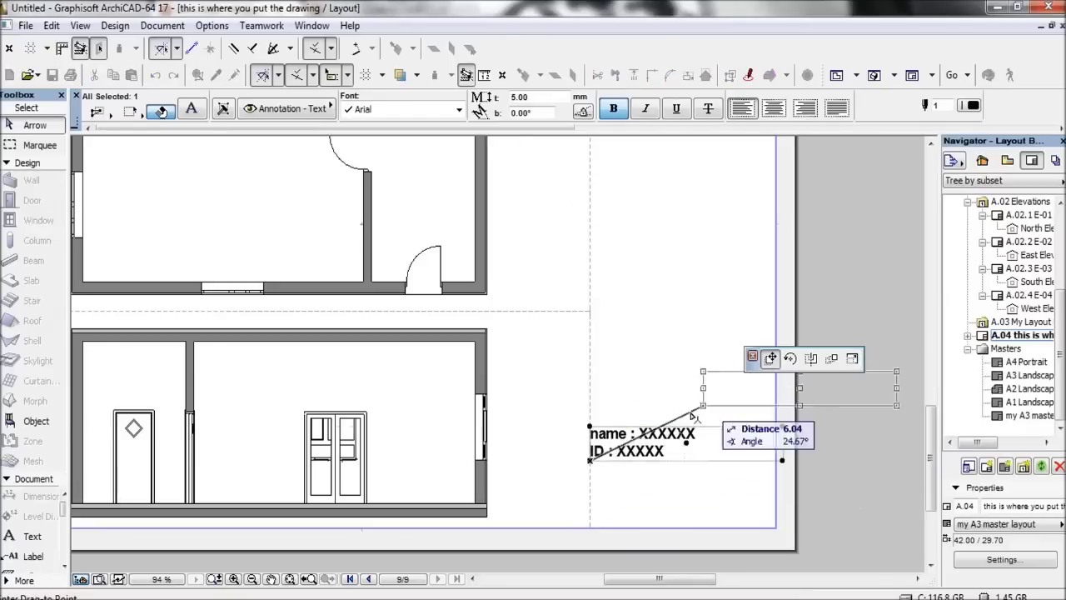
{"action": "left_click", "coordinate": [591, 527]}
{"action": "left_click", "coordinate": [849, 428]}
- Search the object library for "north" and choose North Symbol 17 as the object to place
{"action": "scroll", "coordinate": [697, 438], "scroll_direction": "down", "scroll_amount": 3}
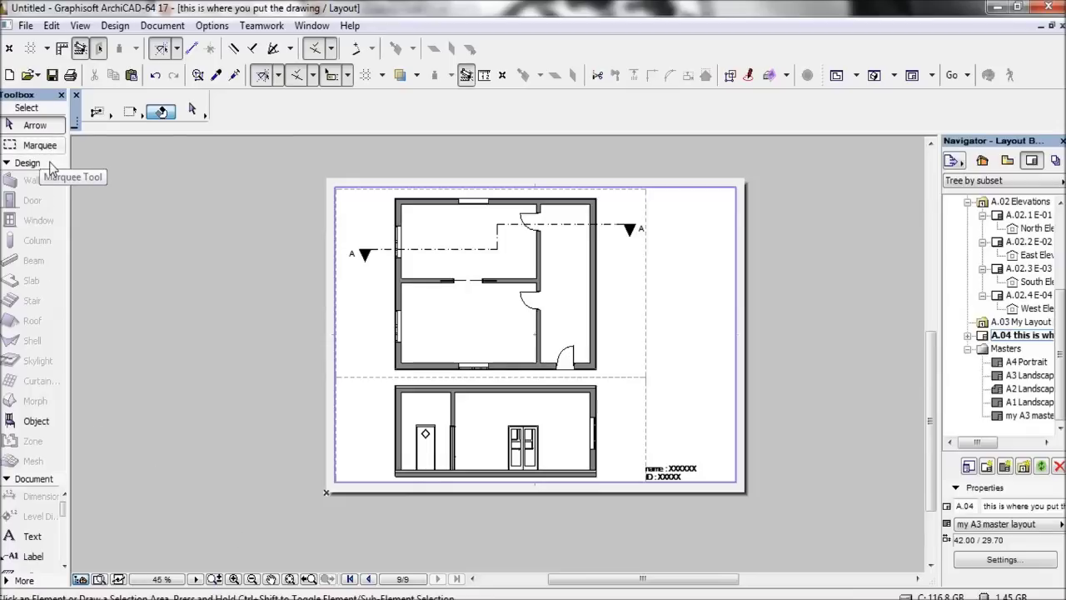
{"action": "left_click", "coordinate": [37, 421]}
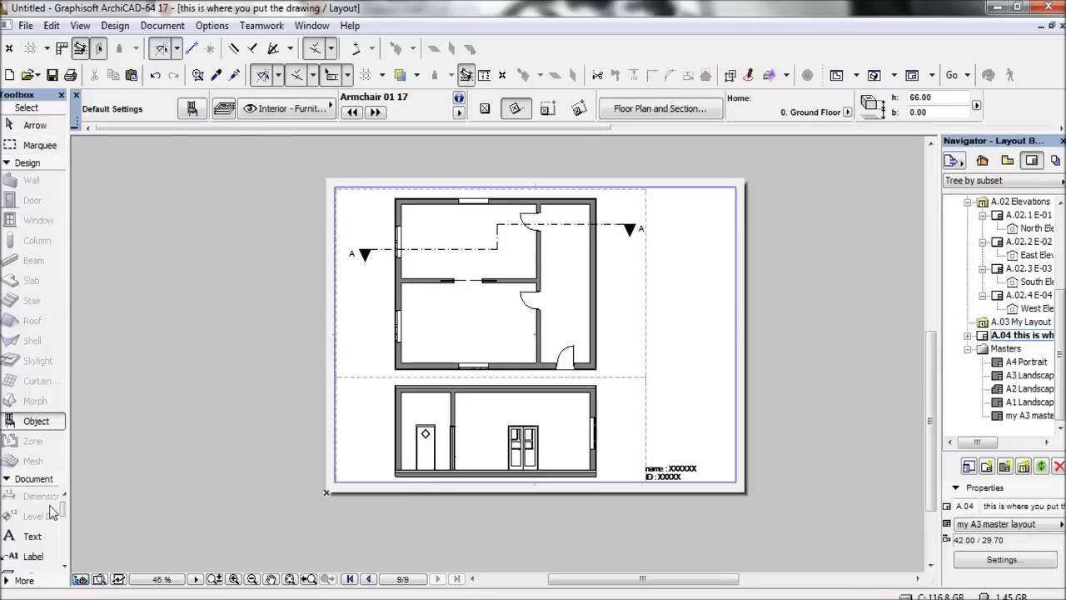
{"action": "left_click", "coordinate": [191, 108]}
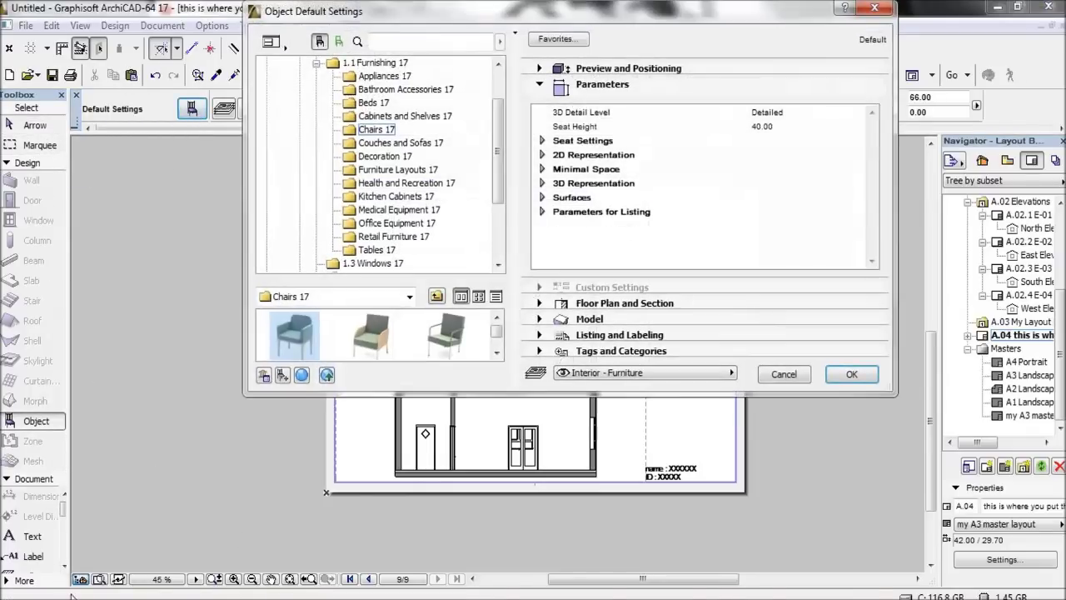
{"action": "left_click", "coordinate": [419, 46]}
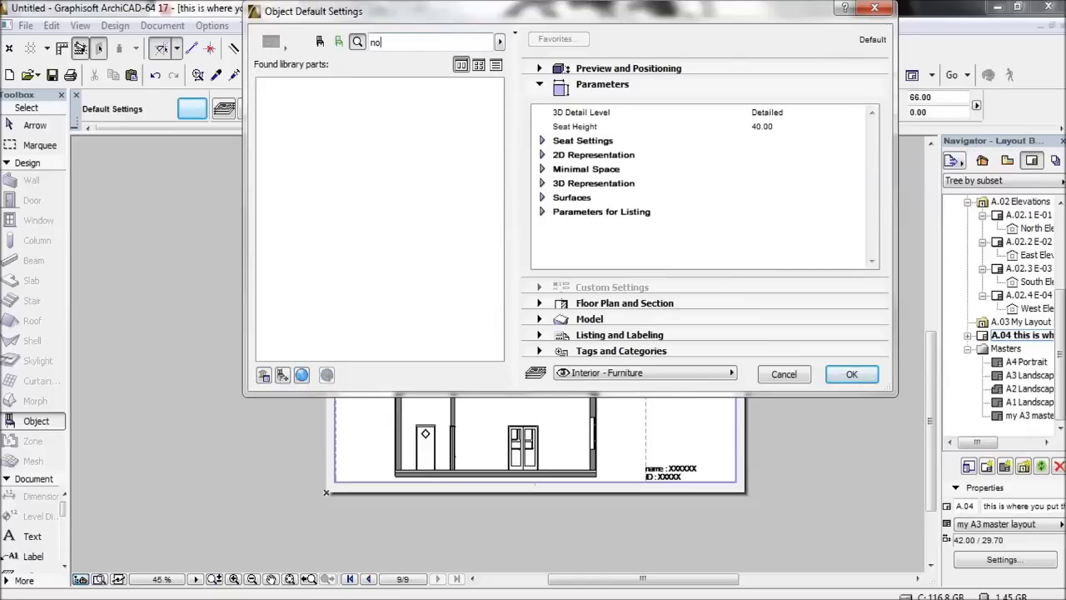
{"action": "key", "text": "Return"}
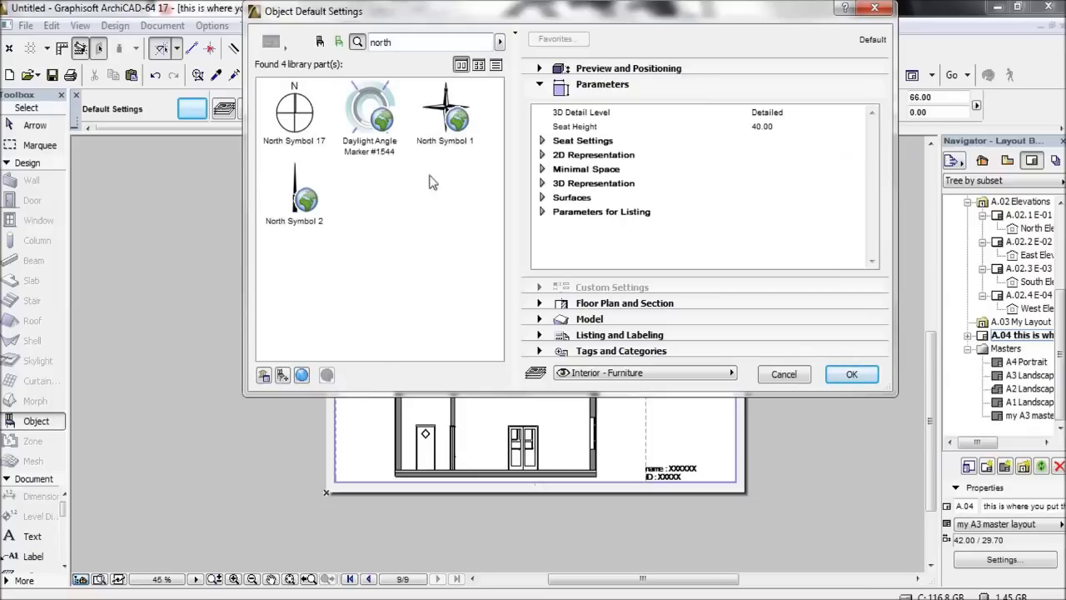
{"action": "left_click", "coordinate": [294, 110]}
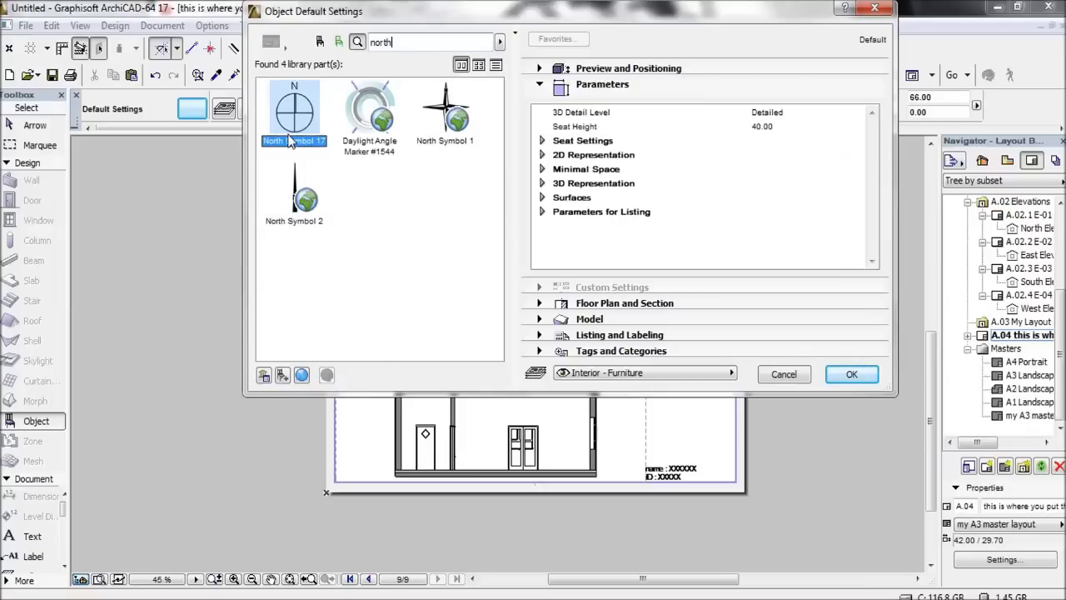
- Set the north symbol to Style 3 and place it pointing up in the empty area beside the floor plan, near the sheet's upper margin
{"action": "left_click", "coordinate": [800, 213]}
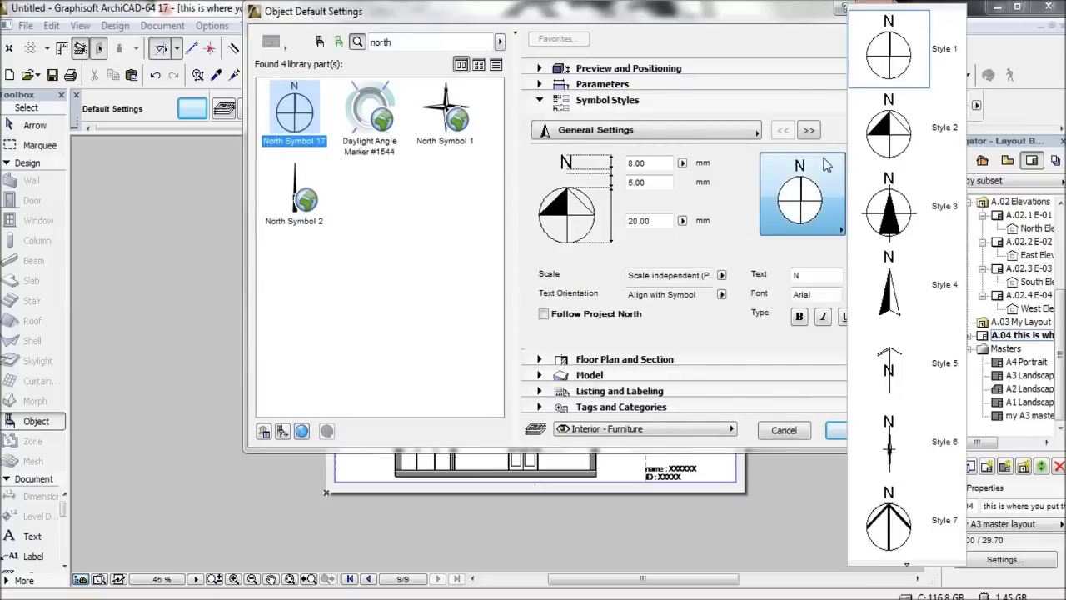
{"action": "left_click", "coordinate": [889, 204]}
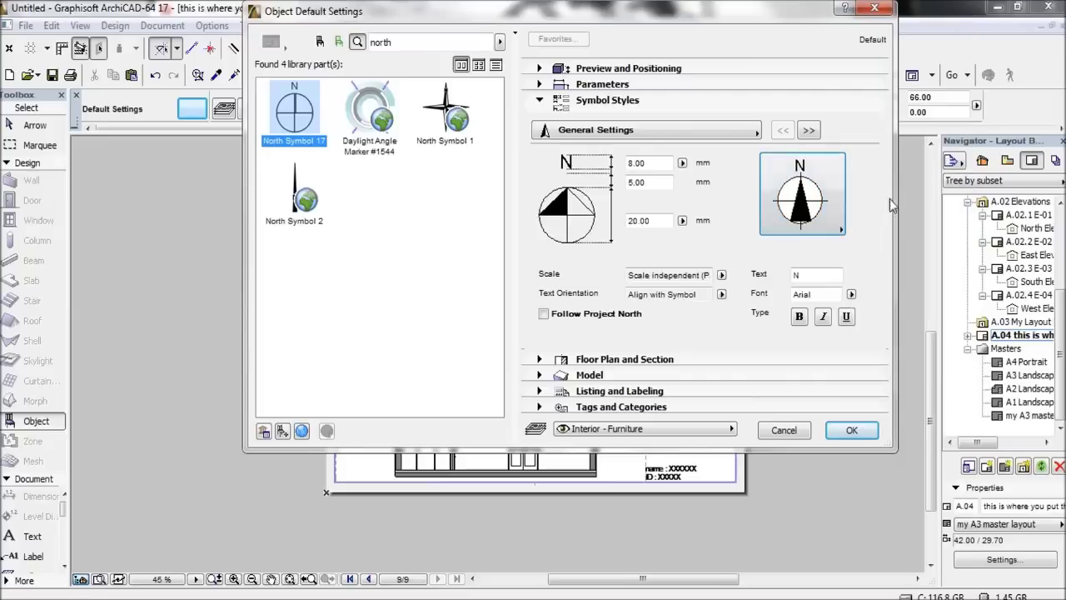
{"action": "left_click", "coordinate": [862, 430]}
{"action": "left_click", "coordinate": [672, 213]}
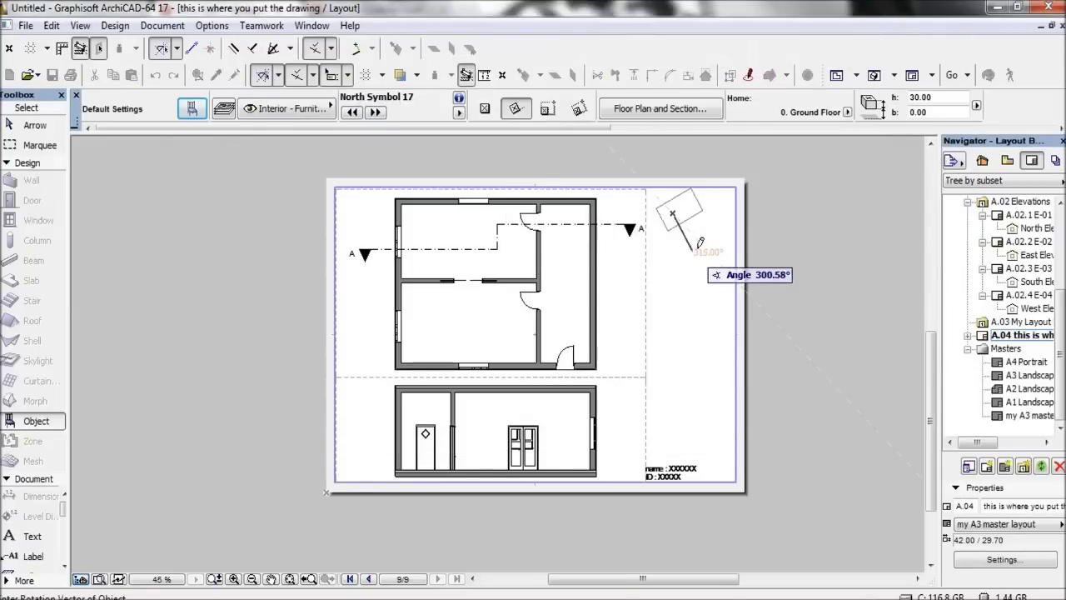
{"action": "left_click", "coordinate": [735, 207]}
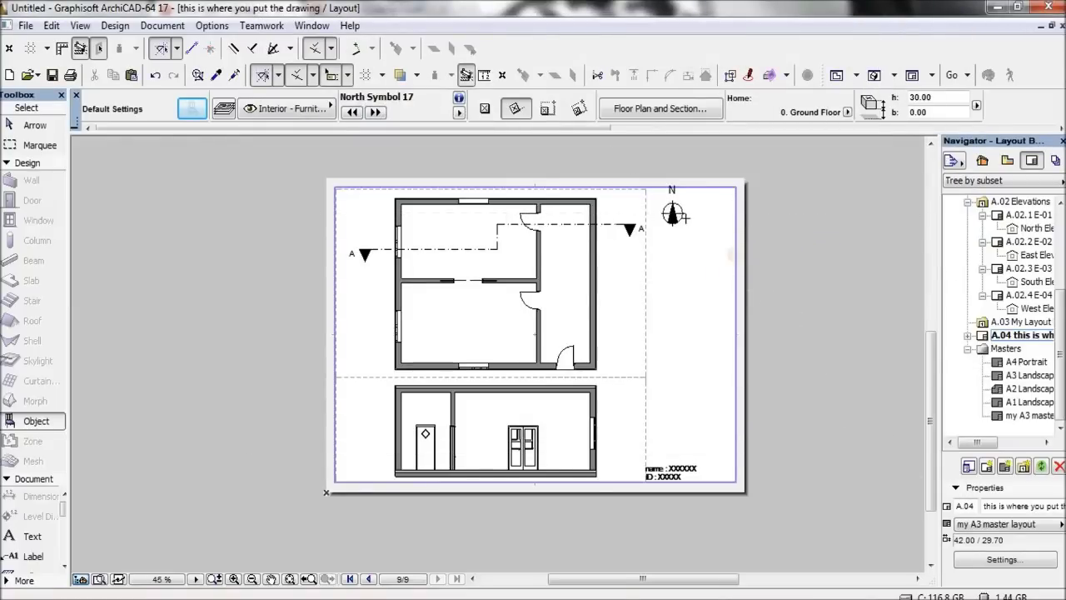
- Move the north symbol slightly down and to the right, clear of the sheet's upper margin line
{"action": "left_click", "coordinate": [35, 125]}
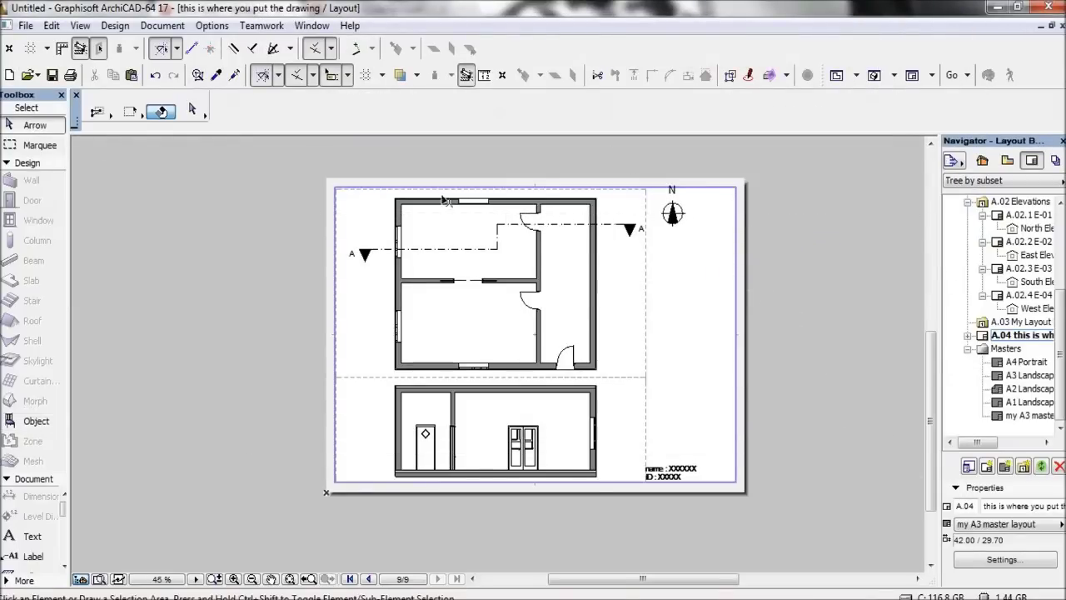
{"action": "left_click_drag", "start_coordinate": [684, 218], "coordinate": [694, 250]}
{"action": "scroll", "coordinate": [691, 243], "scroll_direction": "up", "scroll_amount": 5}
- Try rotating the north symbol clockwise about its centre and undo the rotation
{"action": "left_click", "coordinate": [705, 290]}
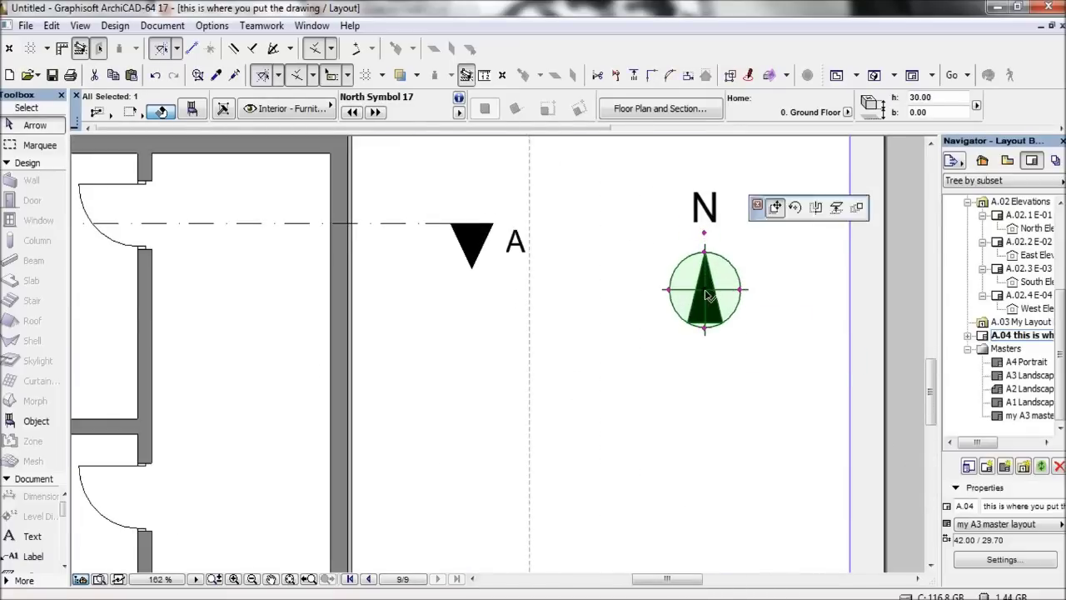
{"action": "left_click", "coordinate": [789, 358]}
{"action": "left_click", "coordinate": [705, 251]}
{"action": "left_click", "coordinate": [779, 221]}
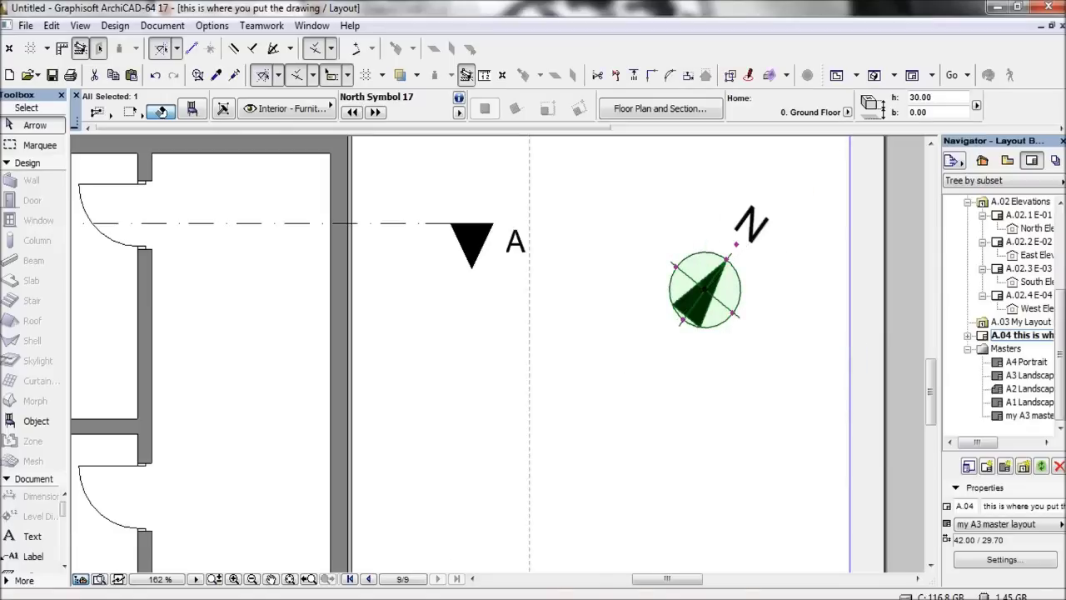
{"action": "key", "text": "ctrl+z"}
{"action": "key", "text": "Escape"}
{"action": "scroll", "coordinate": [691, 497], "scroll_direction": "down", "scroll_amount": 3}
{"action": "middle_click_drag", "start_coordinate": [692, 497], "coordinate": [654, 371]}
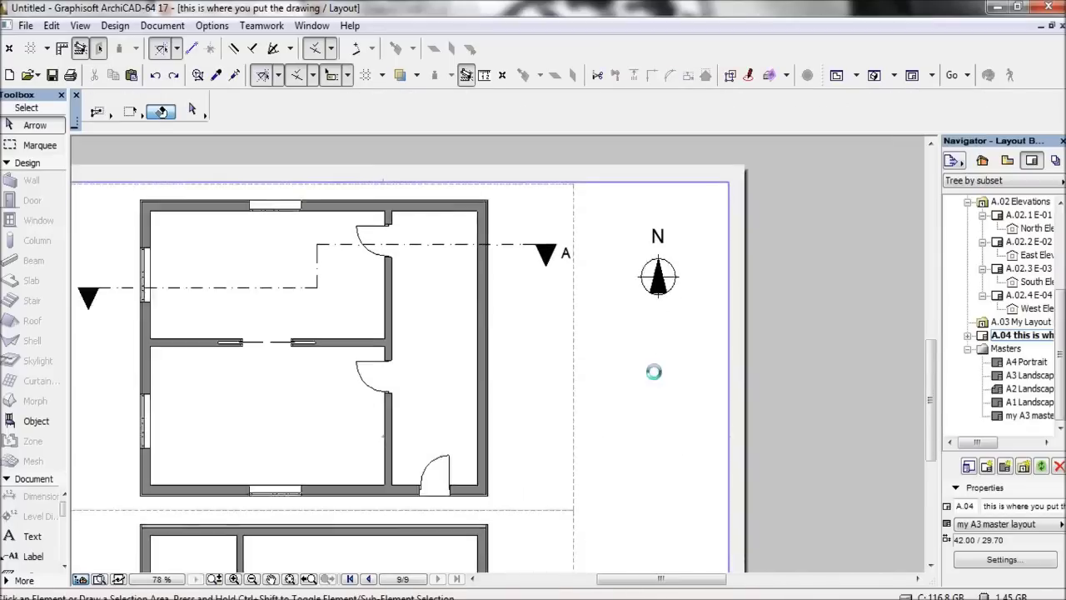
{"action": "scroll", "coordinate": [654, 371], "scroll_direction": "down", "scroll_amount": 3}
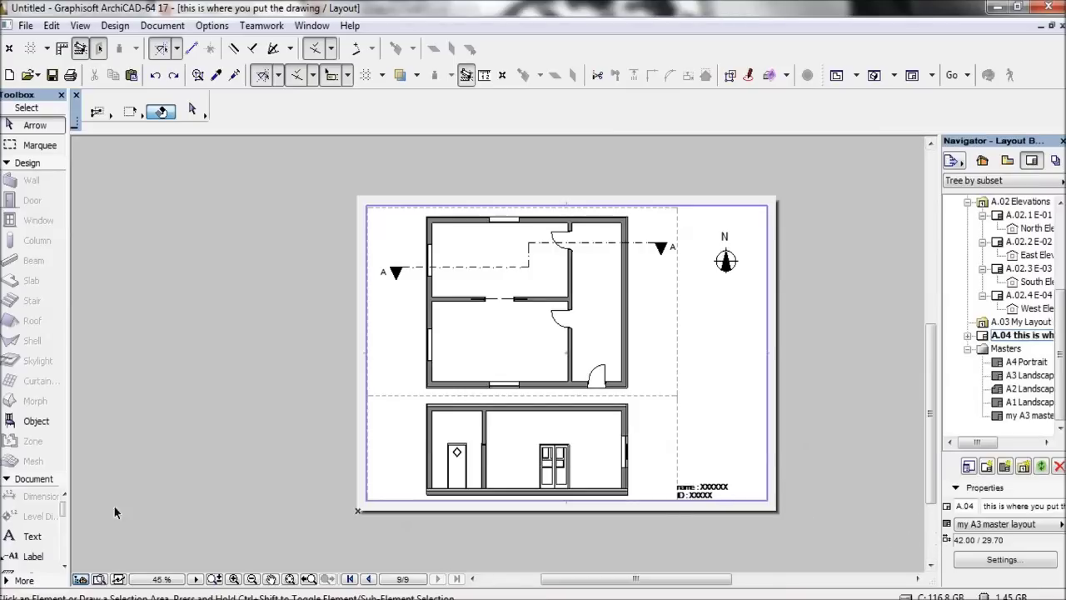
{"action": "left_click", "coordinate": [25, 538]}
{"action": "left_click", "coordinate": [303, 491]}
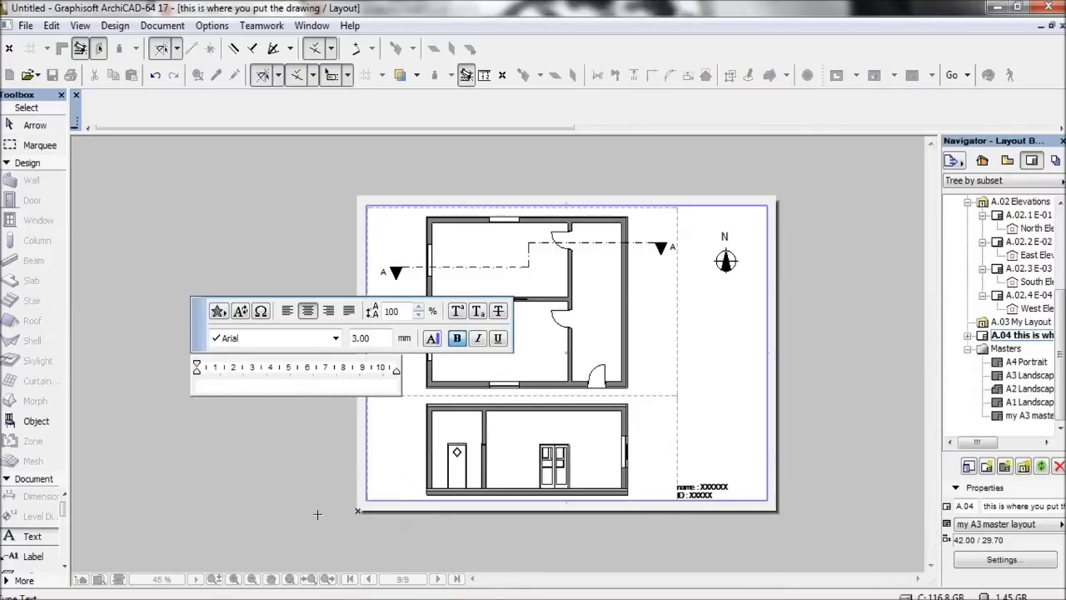
{"action": "double_click", "coordinate": [377, 337]}
{"action": "type", "text": "5"}
{"action": "left_click", "coordinate": [435, 339]}
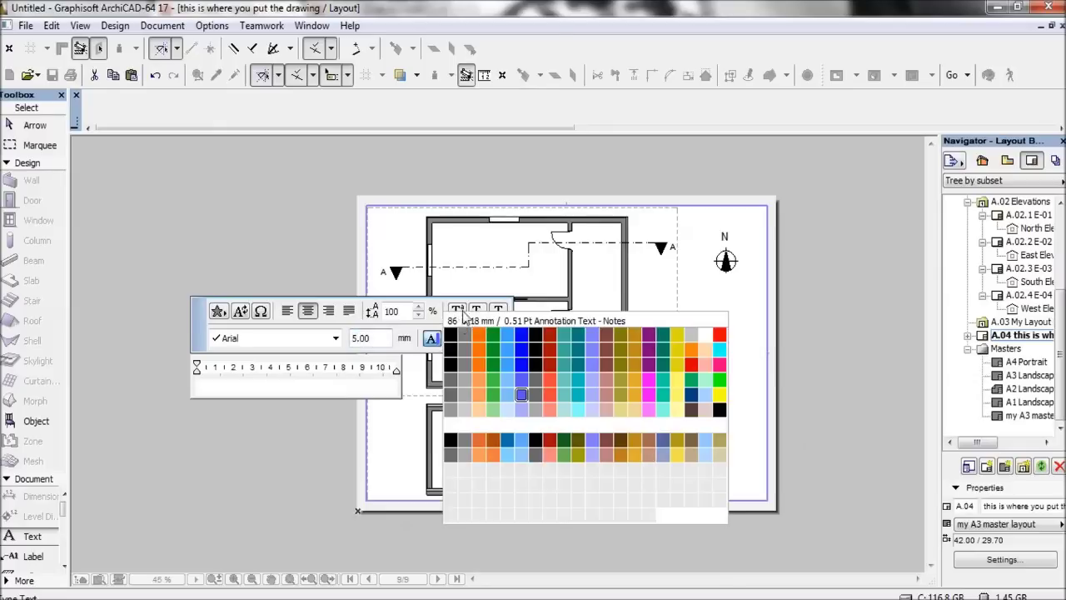
{"action": "left_click", "coordinate": [452, 339]}
{"action": "type", "text": "now"}
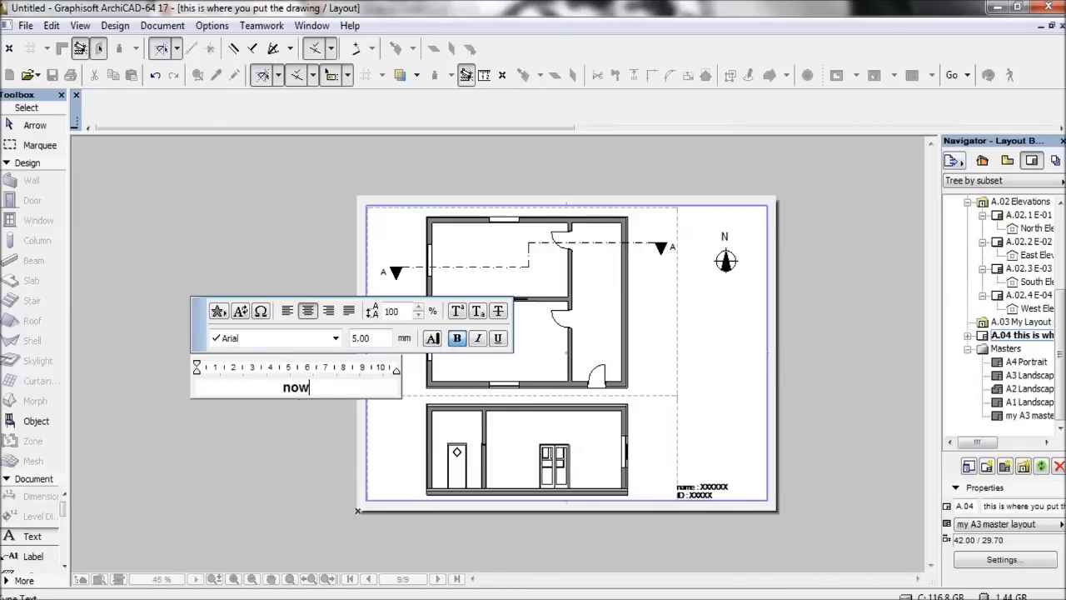
{"action": "type", "text": " to publish you"}
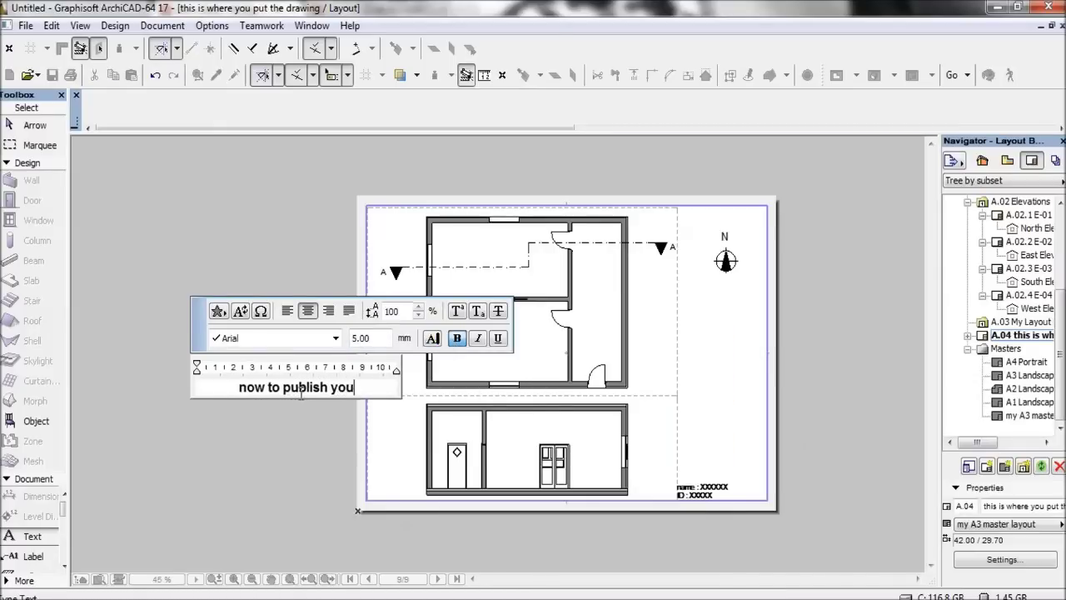
{"action": "type", "text": "r work"}
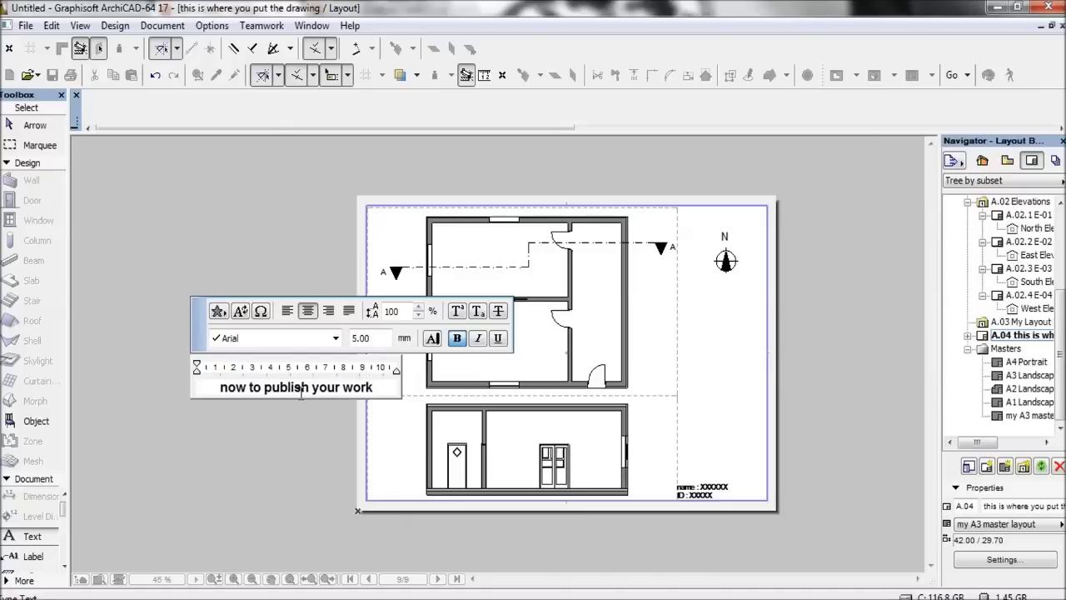
{"action": "type", "text": ", "}
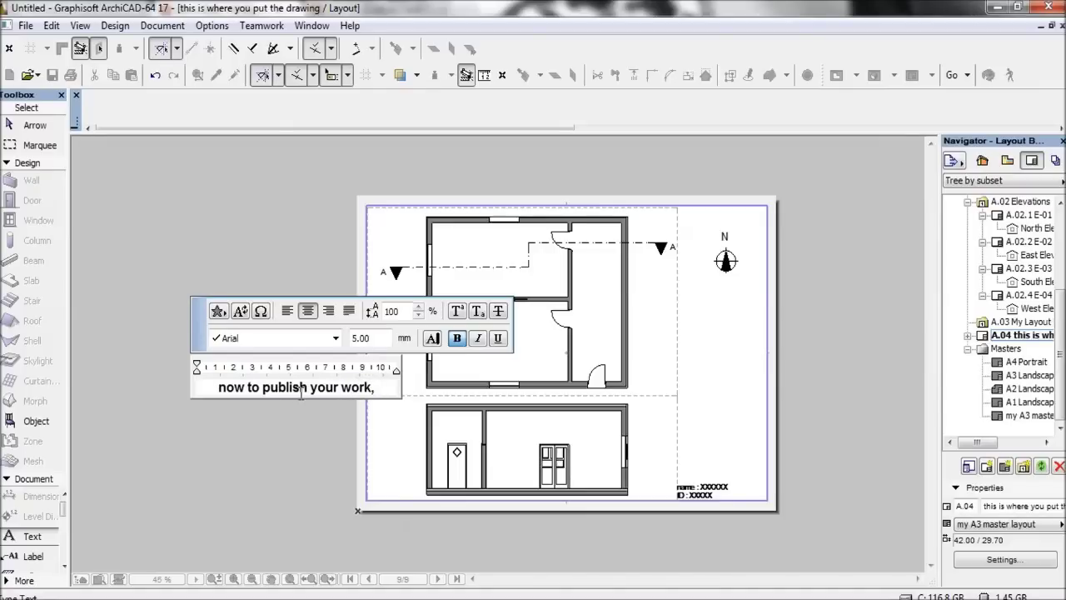
{"action": "type", "text": "?????"}
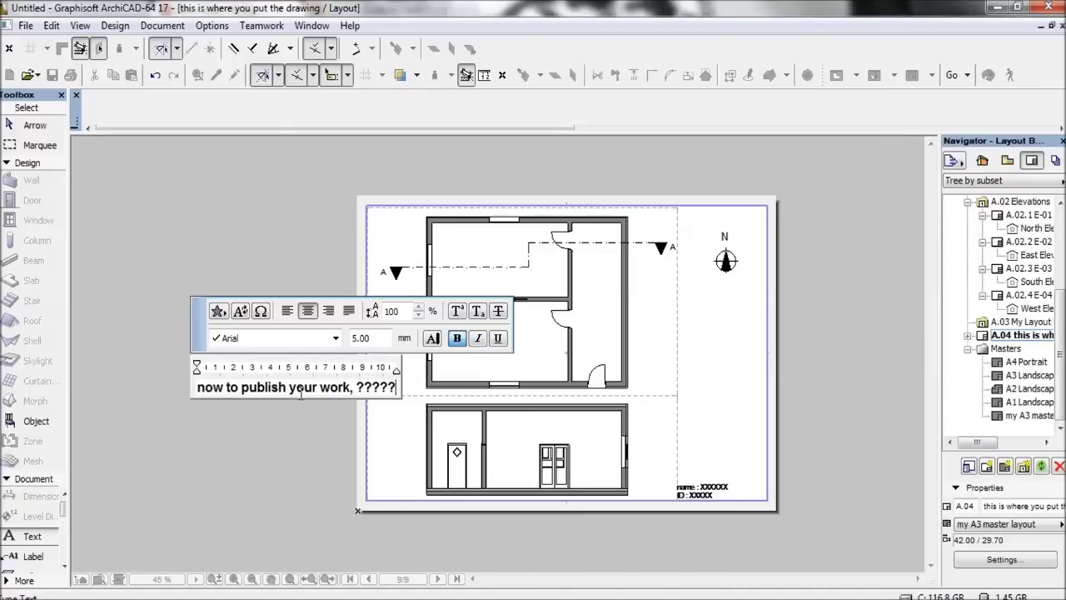
{"action": "key", "text": "BackSpace"}
{"action": "key", "text": "BackSpace"}
{"action": "key", "text": "BackSpace"}
{"action": "key", "text": "BackSpace"}
{"action": "key", "text": "BackSpace"}
{"action": "key", "text": "BackSpace"}
{"action": "key", "text": "BackSpace"}
{"action": "key", "text": "BackSpace"}
{"action": "key", "text": "BackSpace"}
{"action": "key", "text": "BackSpace"}
{"action": "key", "text": "BackSpace"}
{"action": "key", "text": "BackSpace"}
{"action": "key", "text": "BackSpace"}
{"action": "key", "text": "BackSpace"}
{"action": "key", "text": "BackSpace"}
{"action": "key", "text": "BackSpace"}
{"action": "key", "text": "BackSpace"}
{"action": "key", "text": "BackSpace"}
{"action": "key", "text": "BackSpace"}
{"action": "key", "text": "BackSpace"}
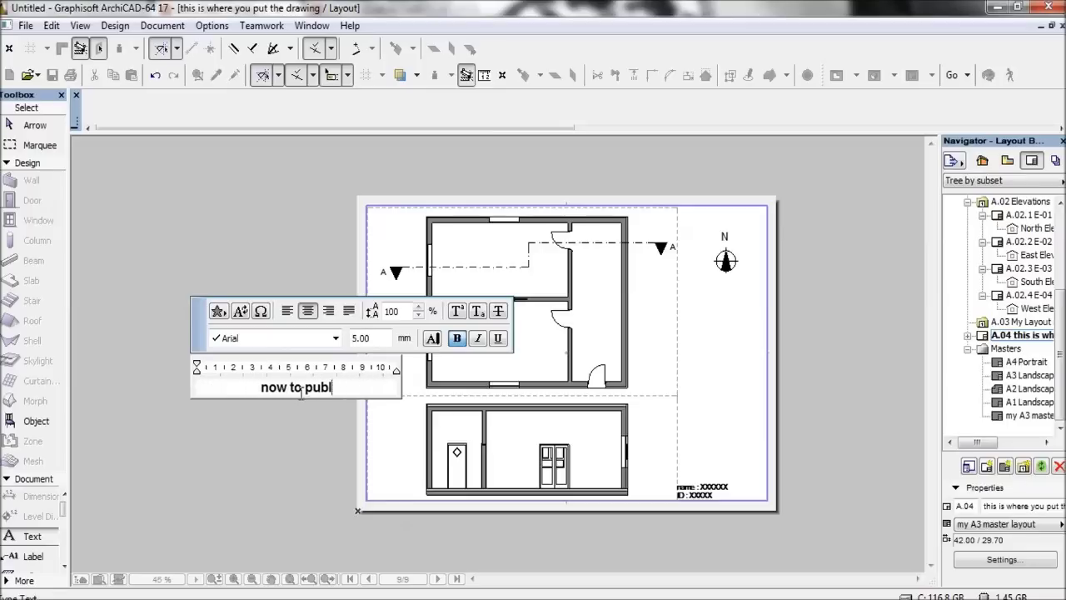
{"action": "left_click", "coordinate": [409, 390]}
{"action": "key", "text": "Escape"}
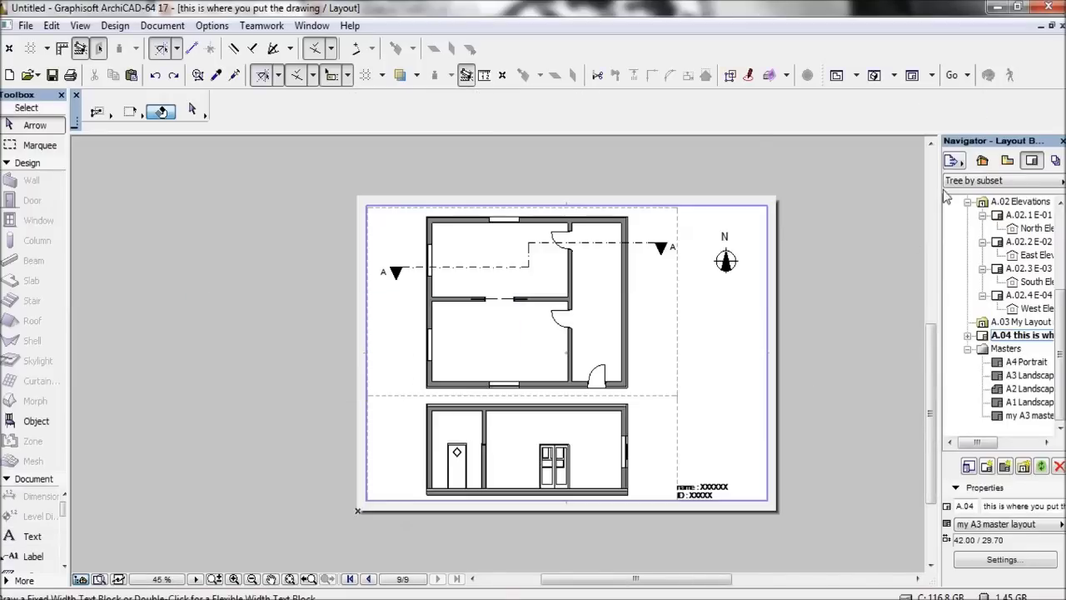
- Open the Organizer with the layout book beside the publisher sets and collapse the Untitled tree of the "1 - Views" set
{"action": "left_click", "coordinate": [962, 167]}
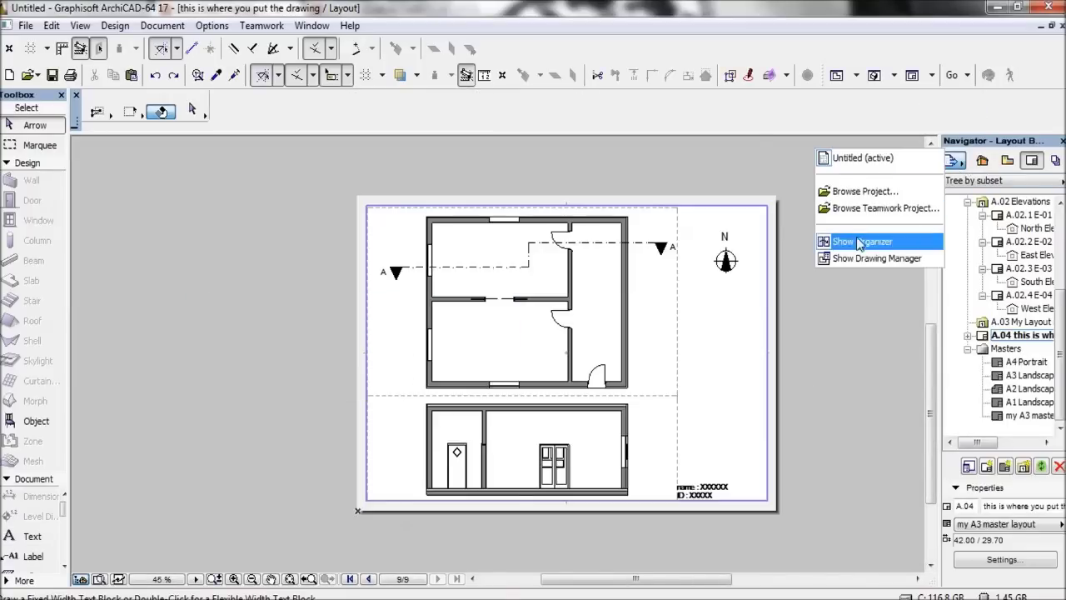
{"action": "left_click", "coordinate": [882, 243]}
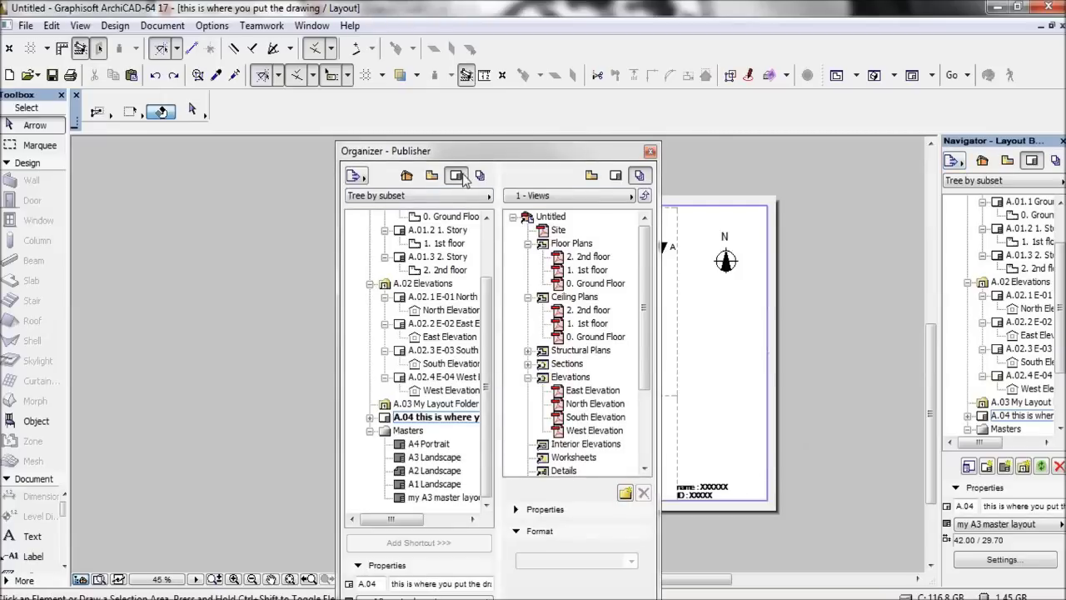
{"action": "left_click", "coordinate": [513, 217]}
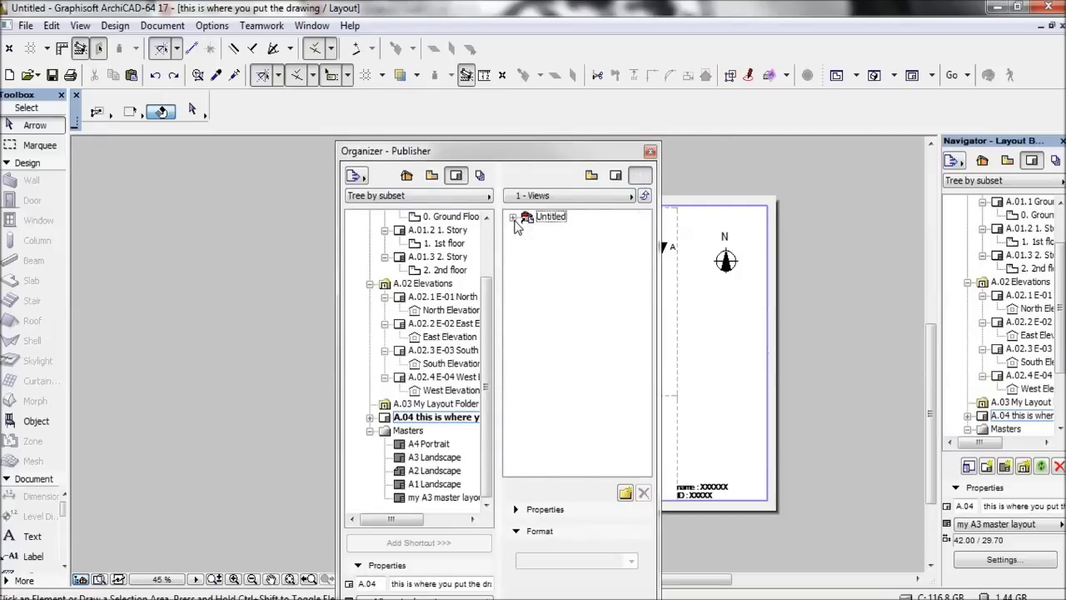
- Create a folder named "this is the publish folder" in the "1 - Views" publisher set
{"action": "left_click", "coordinate": [436, 403]}
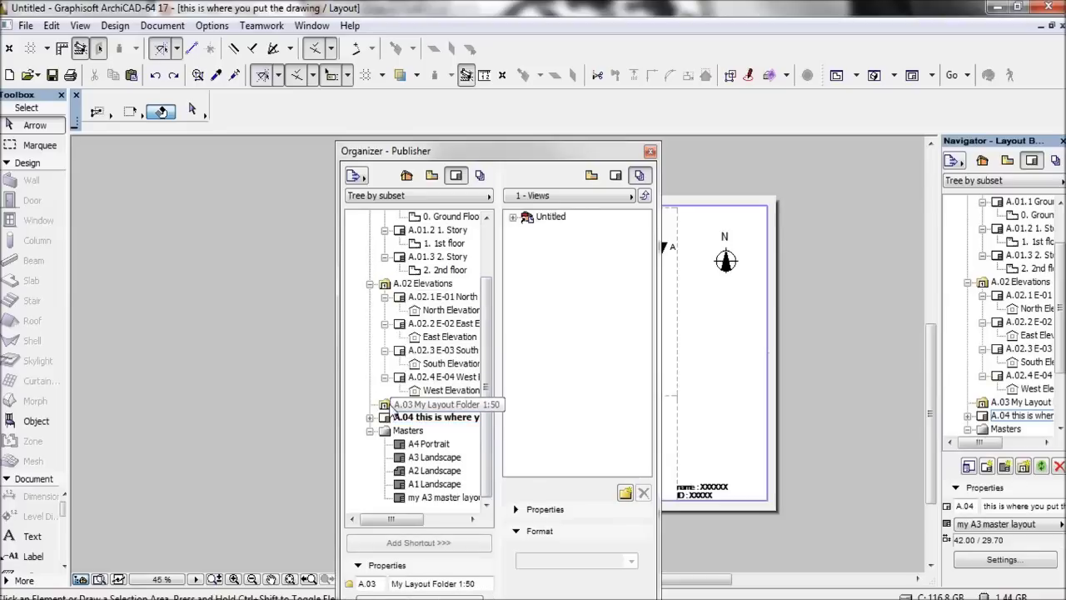
{"action": "left_click", "coordinate": [435, 416]}
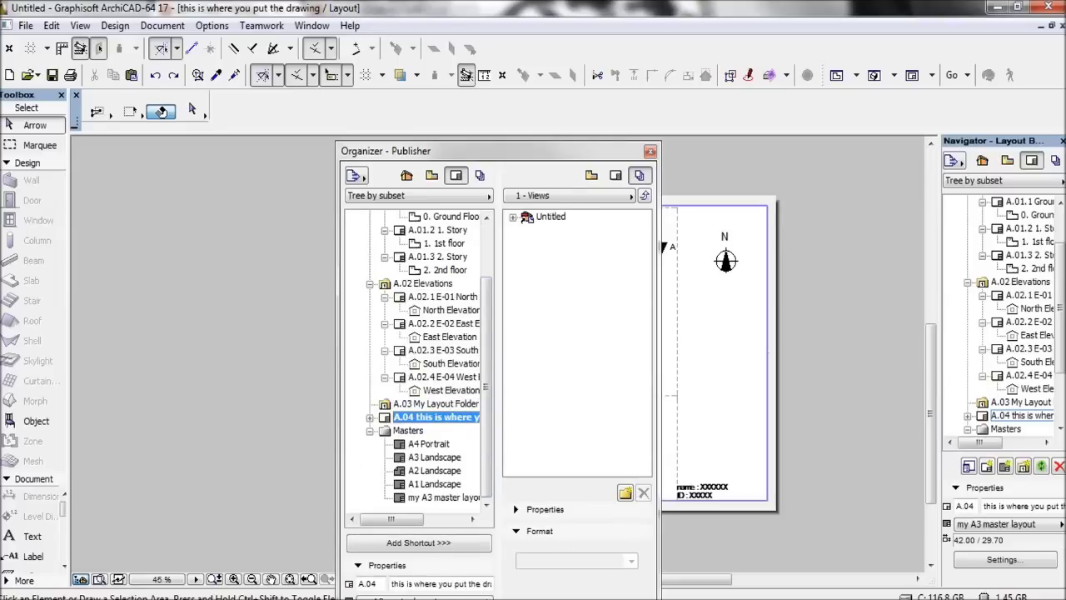
{"action": "left_click", "coordinate": [625, 492]}
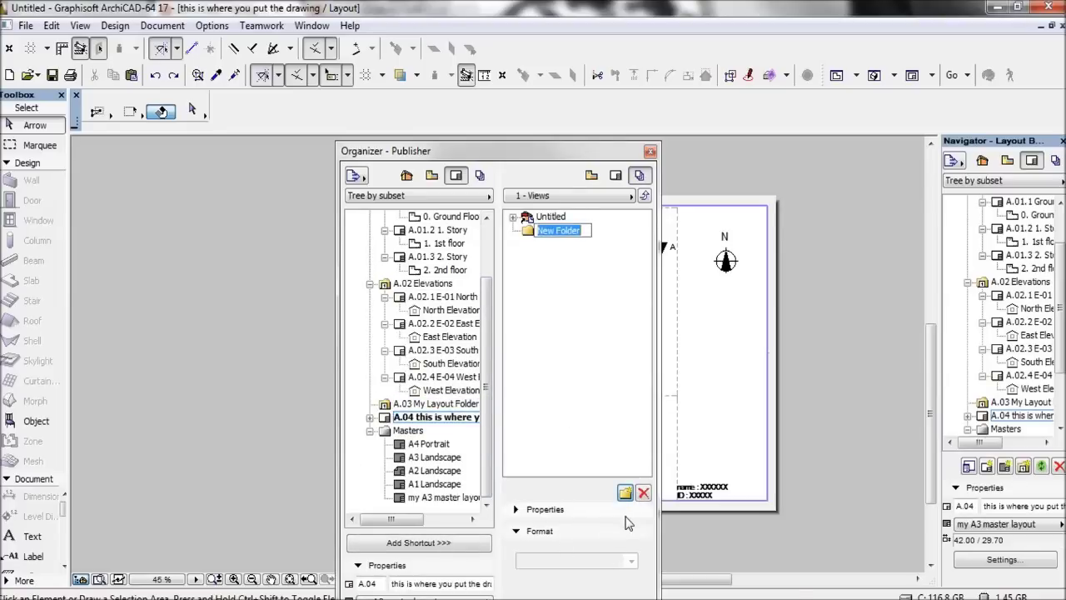
{"action": "type", "text": "this is"}
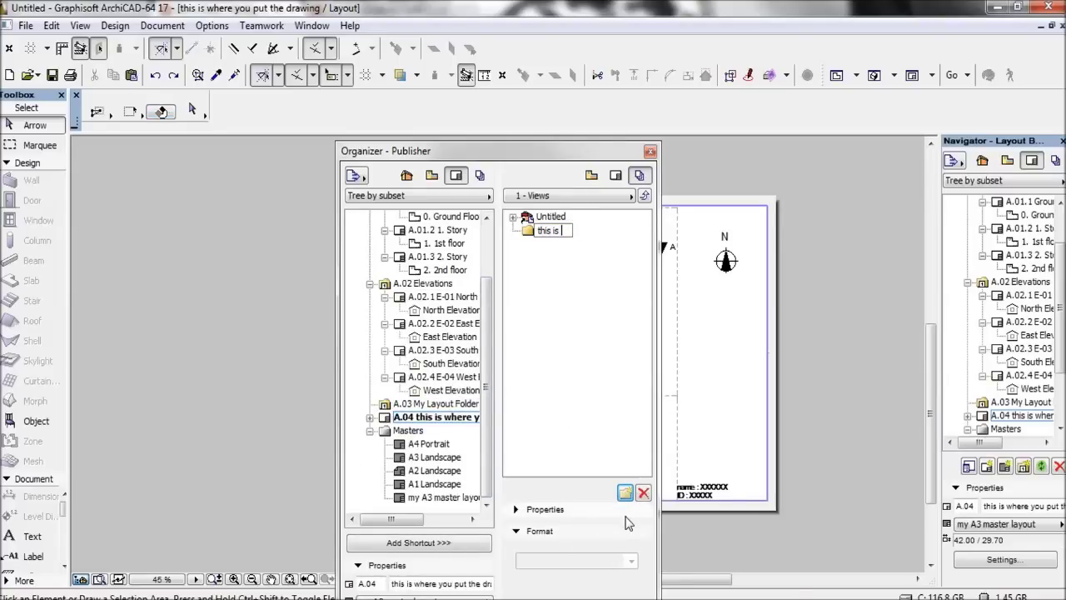
{"action": "type", "text": " the"}
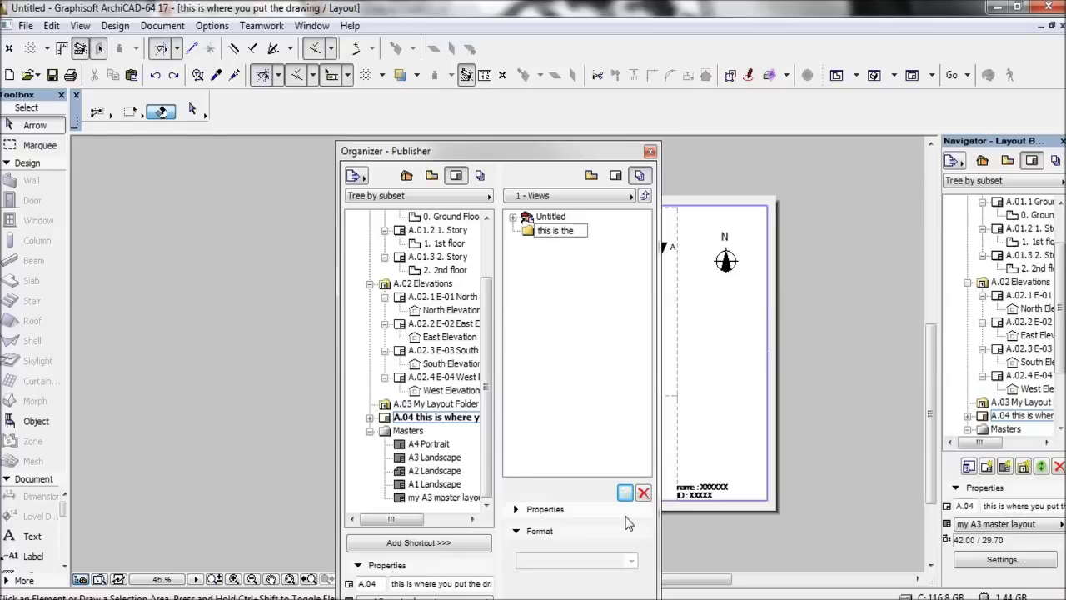
{"action": "type", "text": " publish folder"}
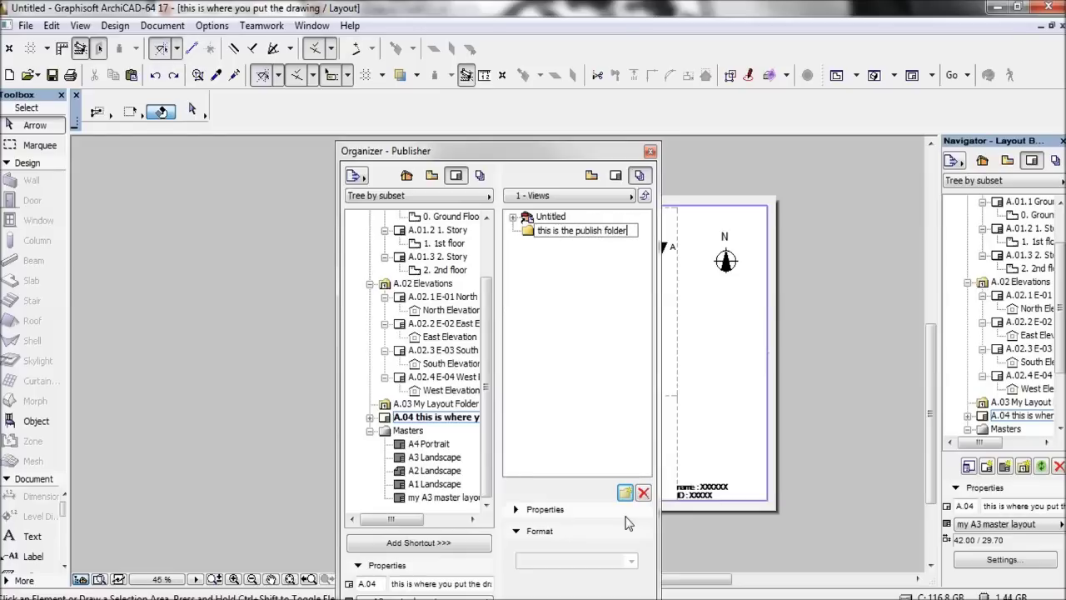
{"action": "key", "text": "Return"}
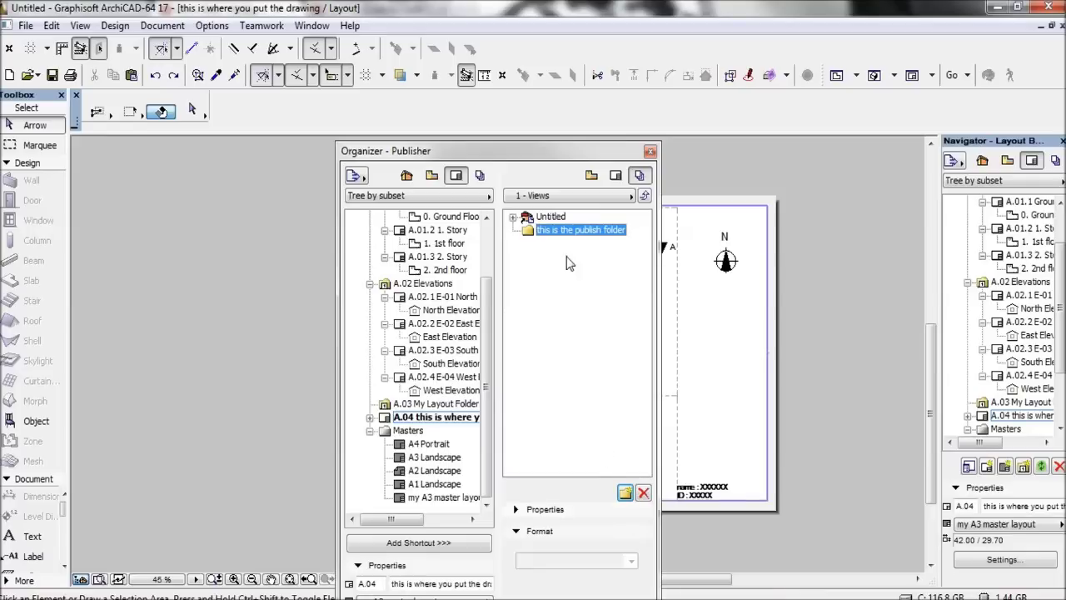
- Add layout A.04 "this is where you put the drawing" to the new publish folder and expand that folder
{"action": "left_click_drag", "start_coordinate": [394, 418], "coordinate": [523, 242]}
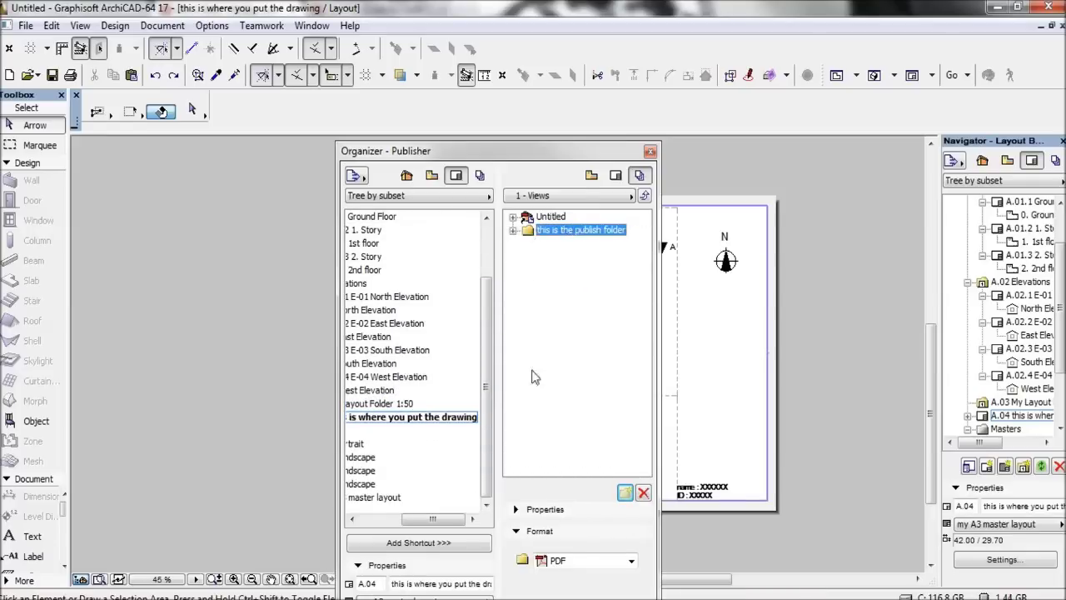
{"action": "left_click", "coordinate": [513, 231]}
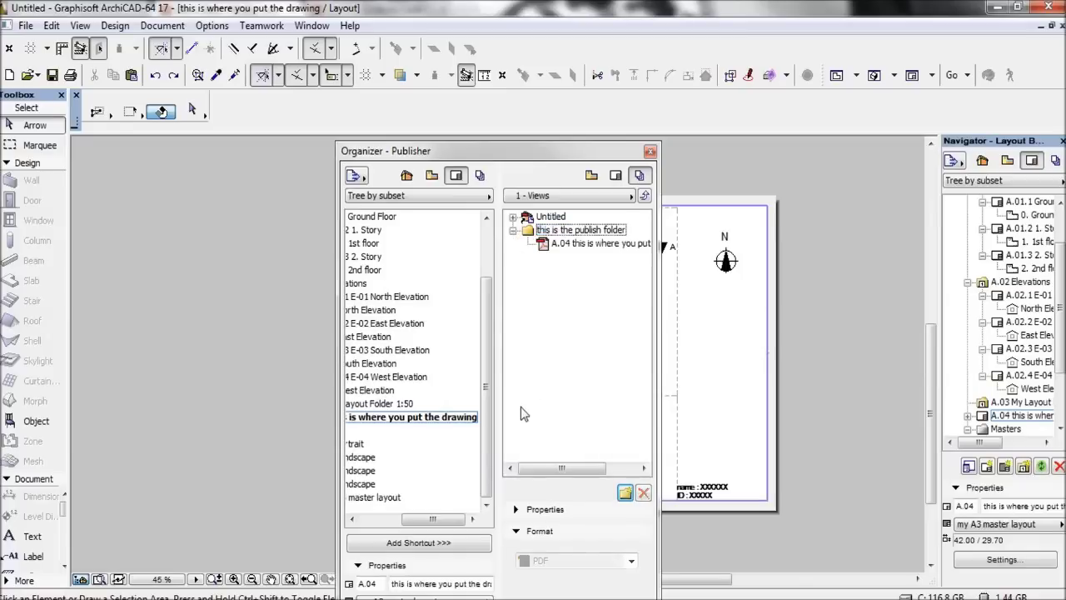
{"action": "left_click_drag", "start_coordinate": [568, 466], "coordinate": [558, 467]}
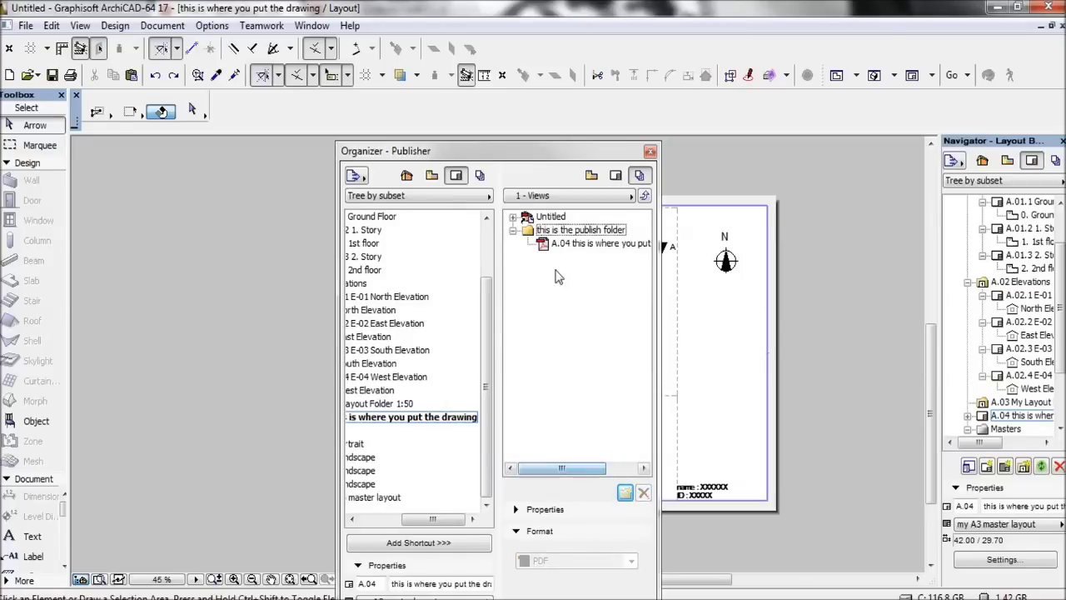
- Set the publishing properties of the publish folder's set to save files in a real folder structure on the Desktop
{"action": "left_click", "coordinate": [560, 243]}
{"action": "left_click", "coordinate": [560, 230]}
{"action": "left_click", "coordinate": [564, 244]}
{"action": "left_click", "coordinate": [567, 230]}
{"action": "left_click", "coordinate": [567, 243]}
{"action": "left_click", "coordinate": [562, 231]}
{"action": "right_click", "coordinate": [558, 234]}
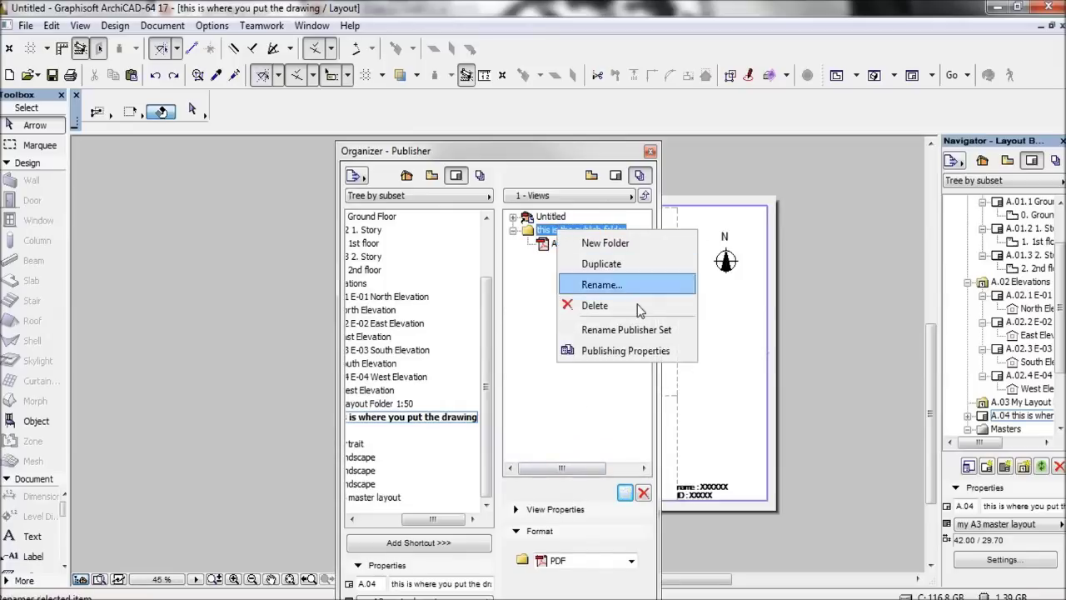
{"action": "left_click", "coordinate": [628, 350]}
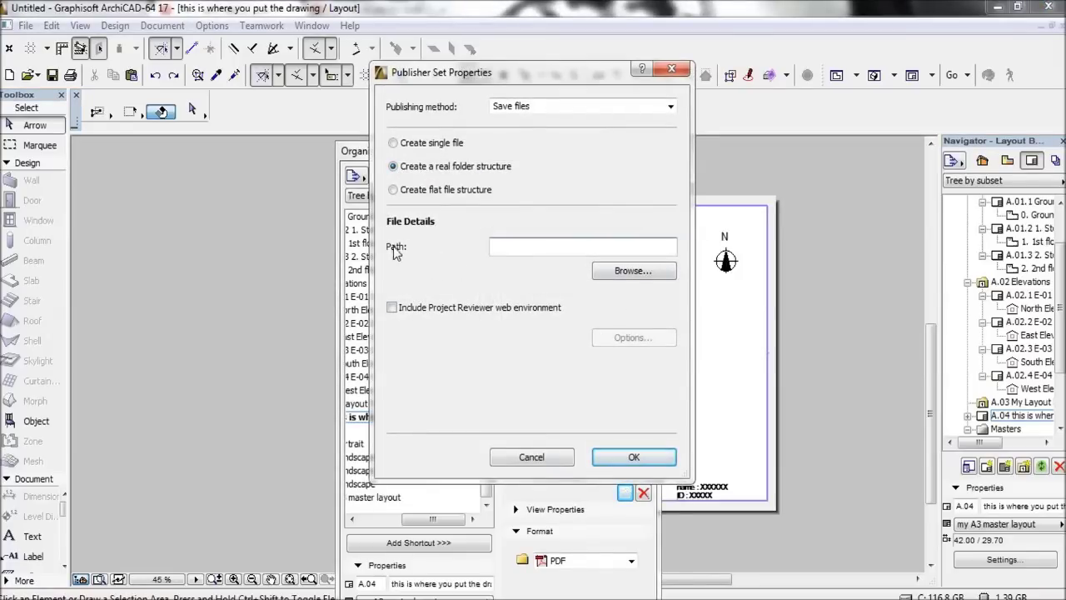
{"action": "left_click", "coordinate": [629, 272]}
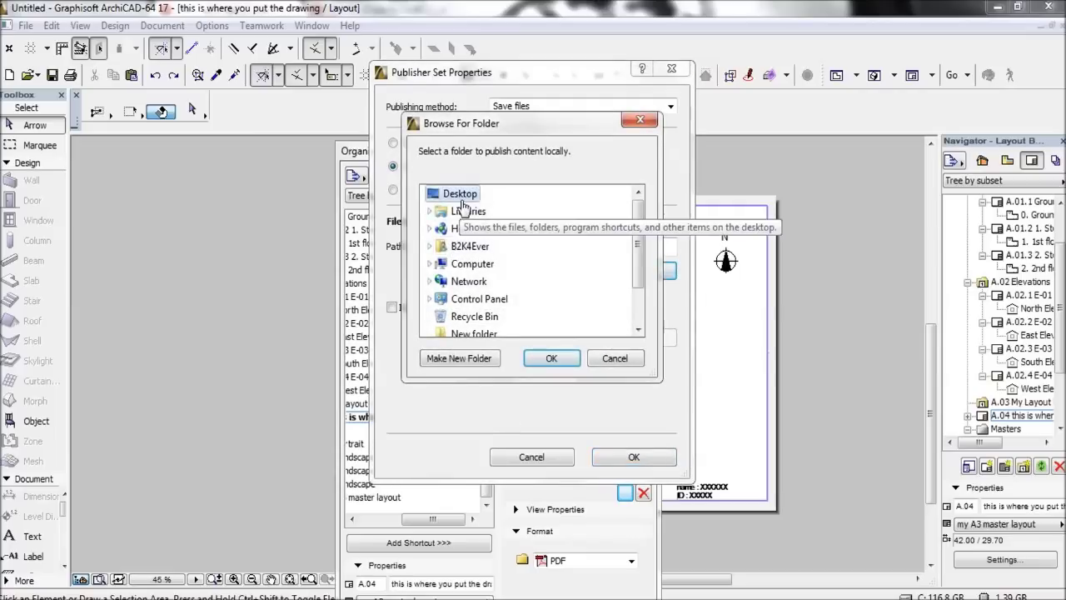
{"action": "left_click", "coordinate": [551, 358]}
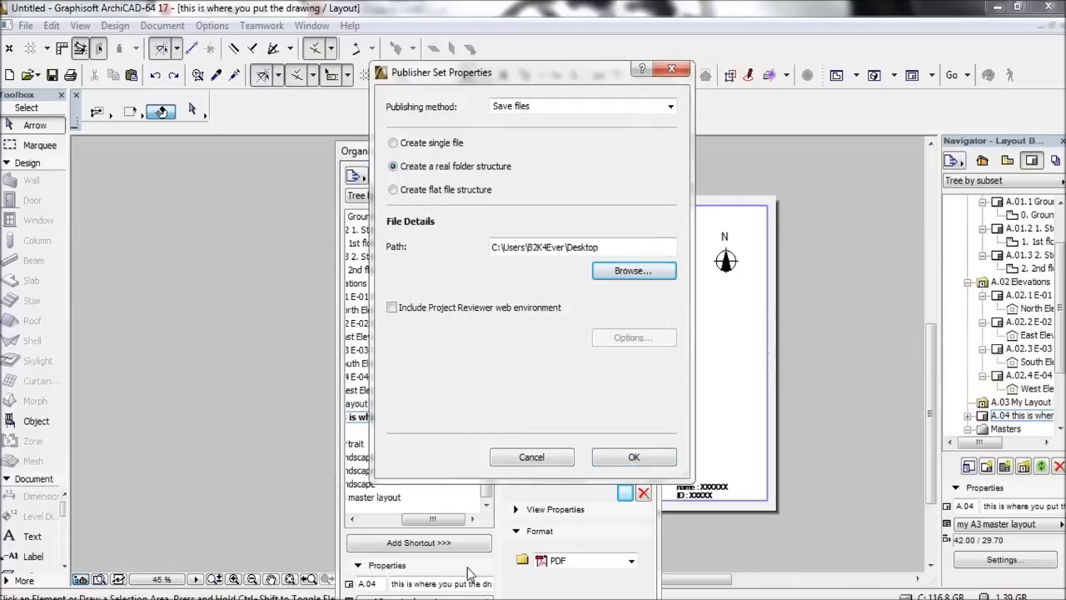
{"action": "left_click", "coordinate": [613, 459]}
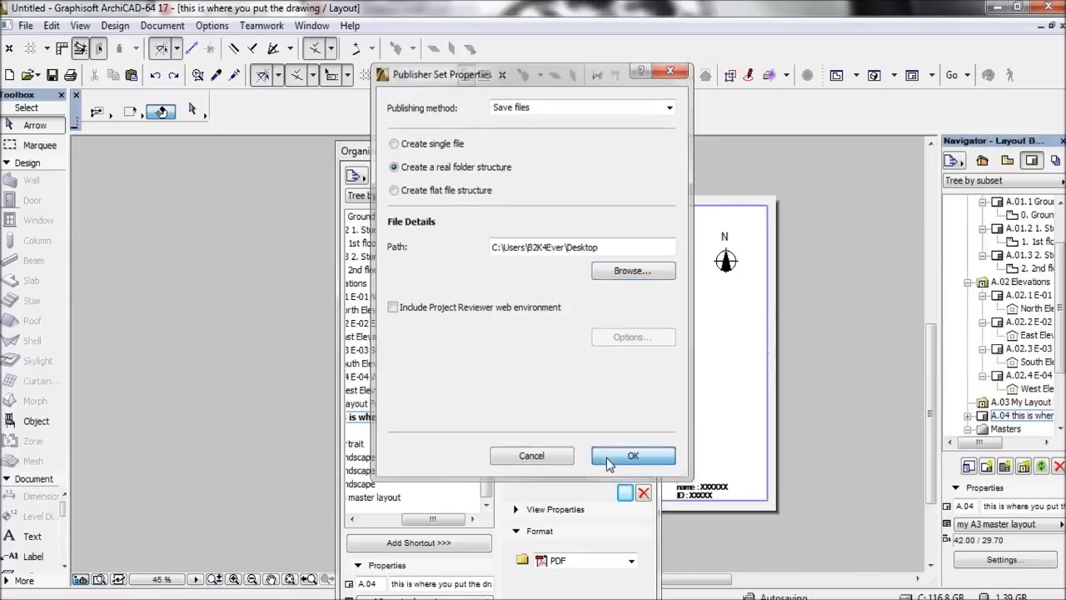
- Publish only the selected items, the publish folder with layout A.04, as PDF without merging into one file, and close the publishing report
{"action": "left_click", "coordinate": [581, 231]}
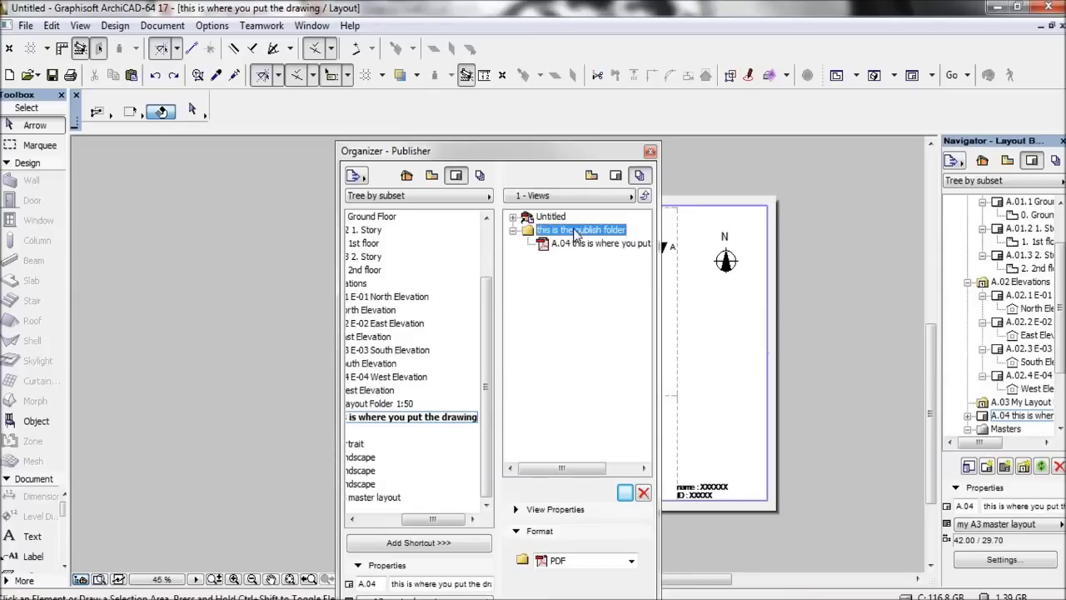
{"action": "left_click_drag", "start_coordinate": [539, 134], "coordinate": [552, 24]}
{"action": "left_click", "coordinate": [620, 572]}
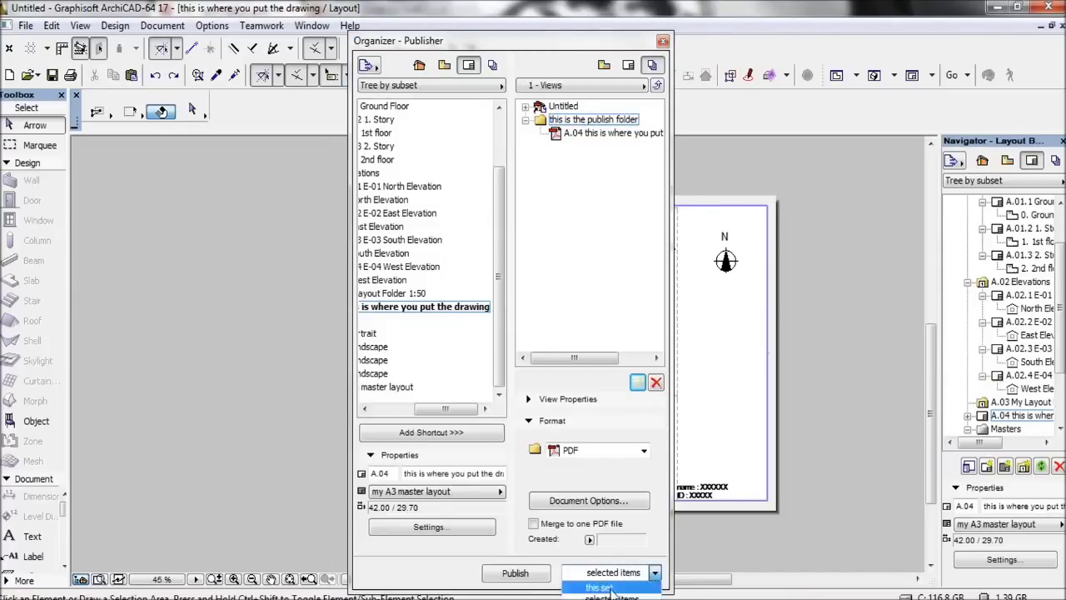
{"action": "left_click", "coordinate": [588, 597]}
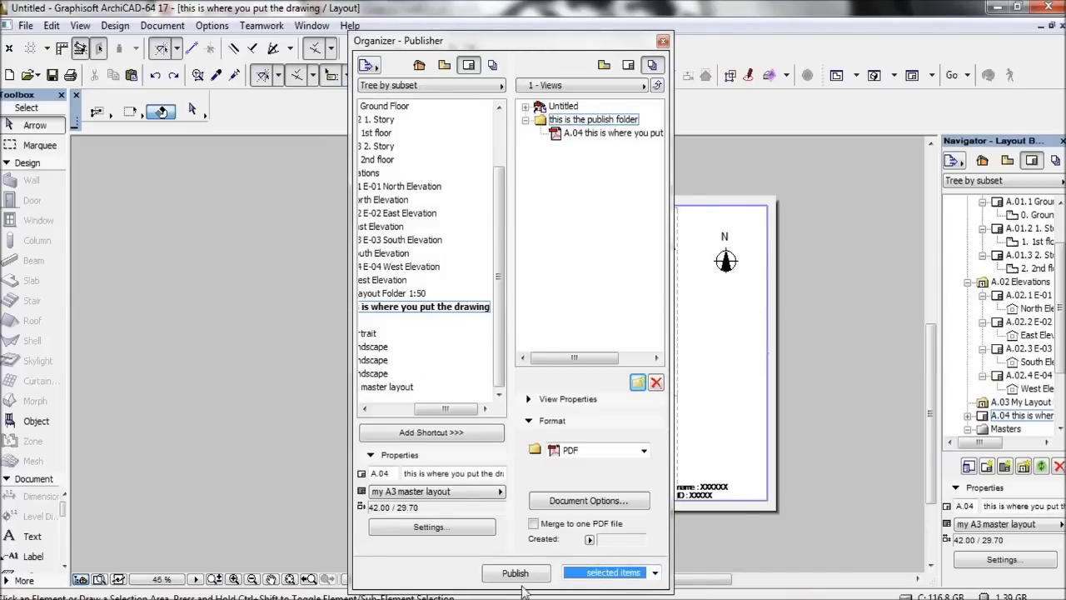
{"action": "left_click", "coordinate": [534, 523]}
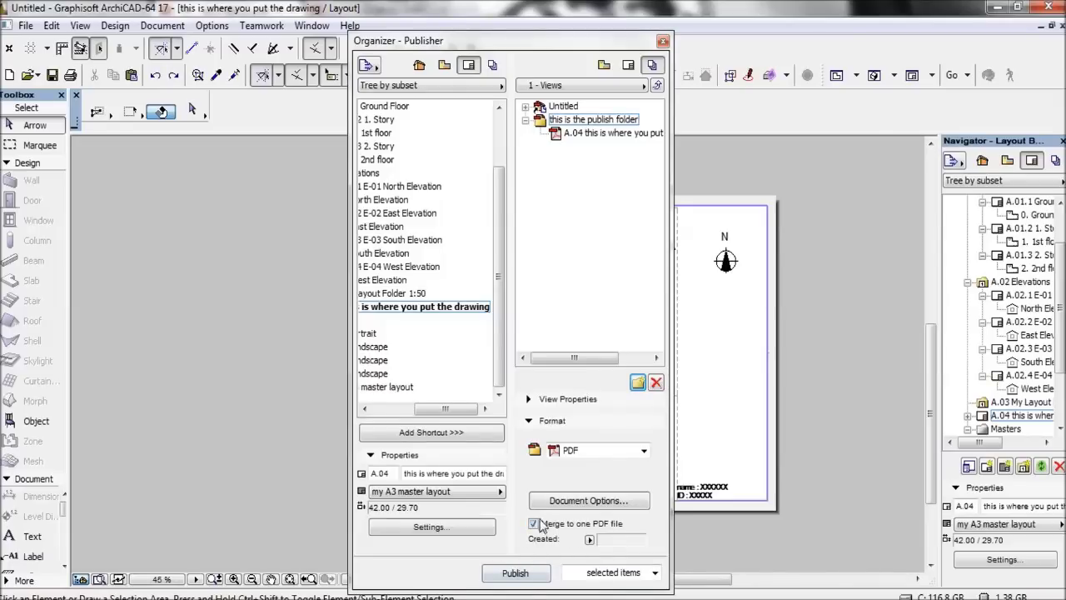
{"action": "left_click", "coordinate": [538, 524]}
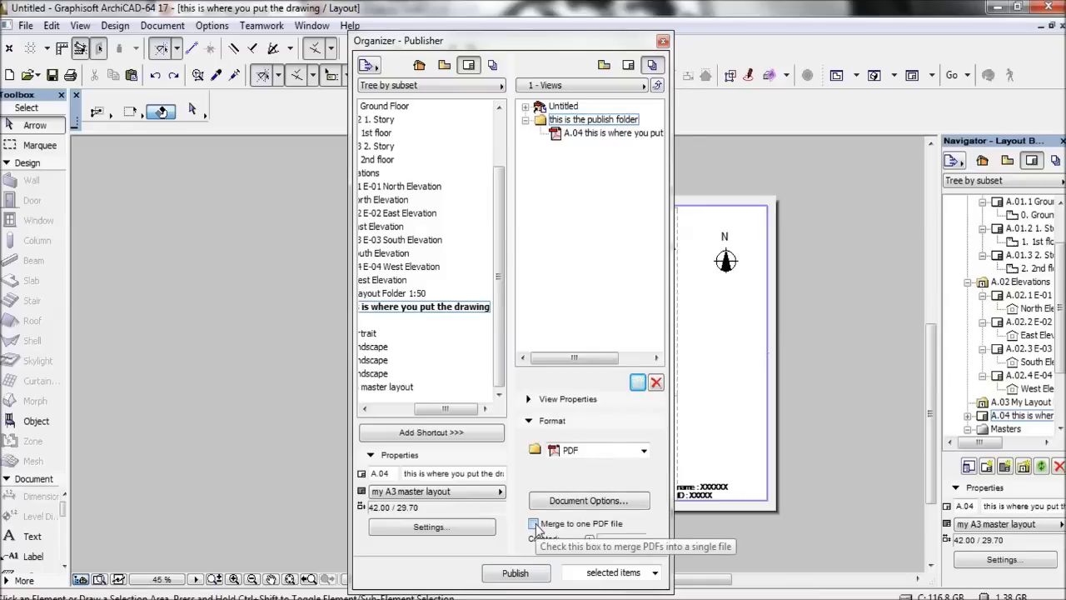
{"action": "left_click", "coordinate": [515, 573]}
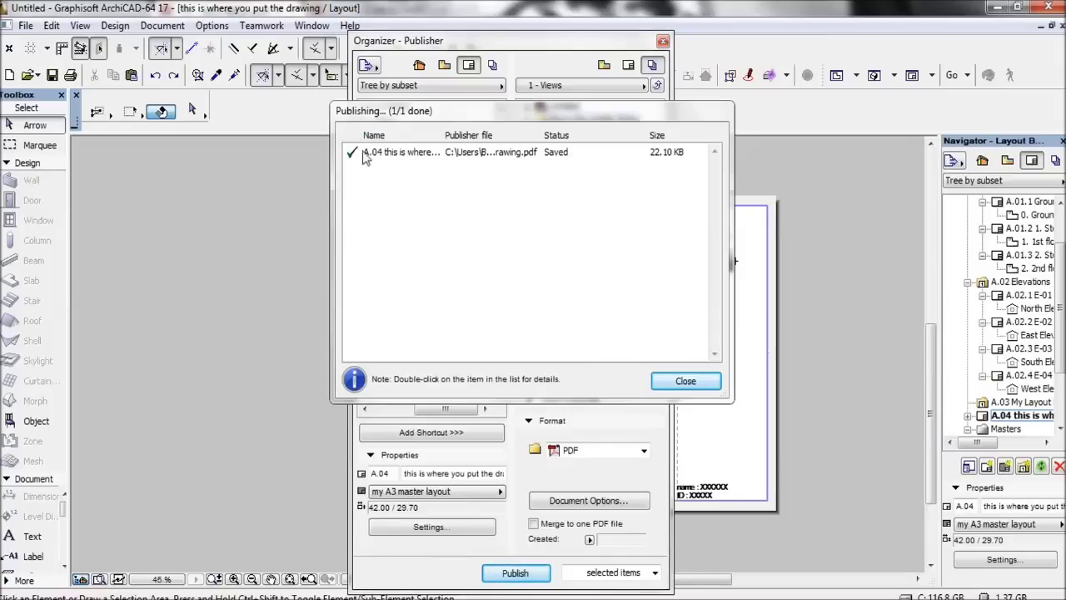
{"action": "left_click", "coordinate": [687, 380]}
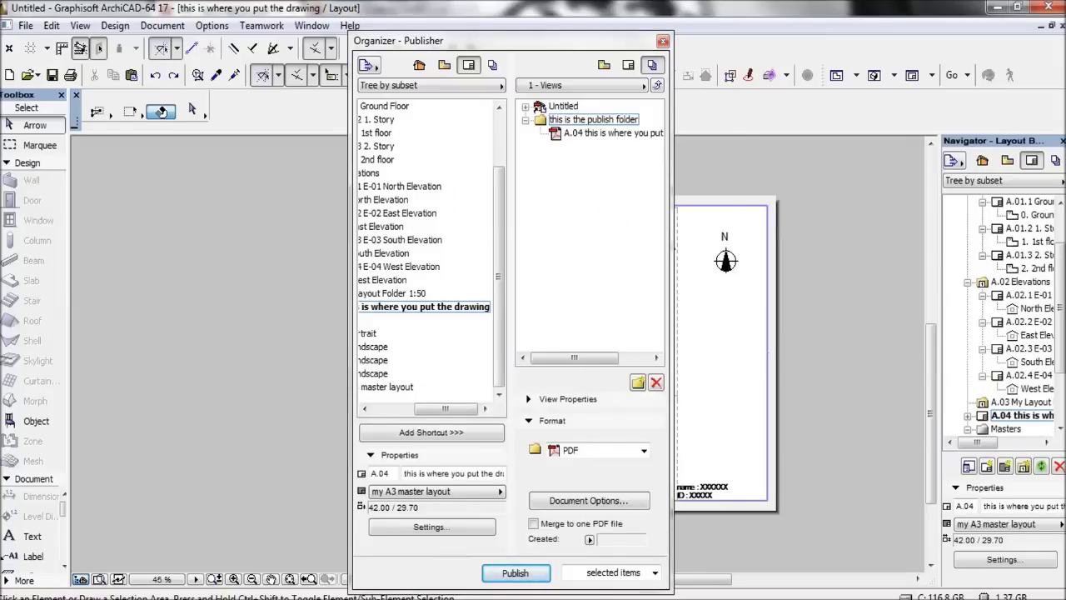
- Open the published A.04 PDF from "this is the publish folder" on the Desktop, check the sheet and close it
{"action": "mouse_move", "coordinate": [183, 599]}
{"action": "left_click", "coordinate": [103, 545]}
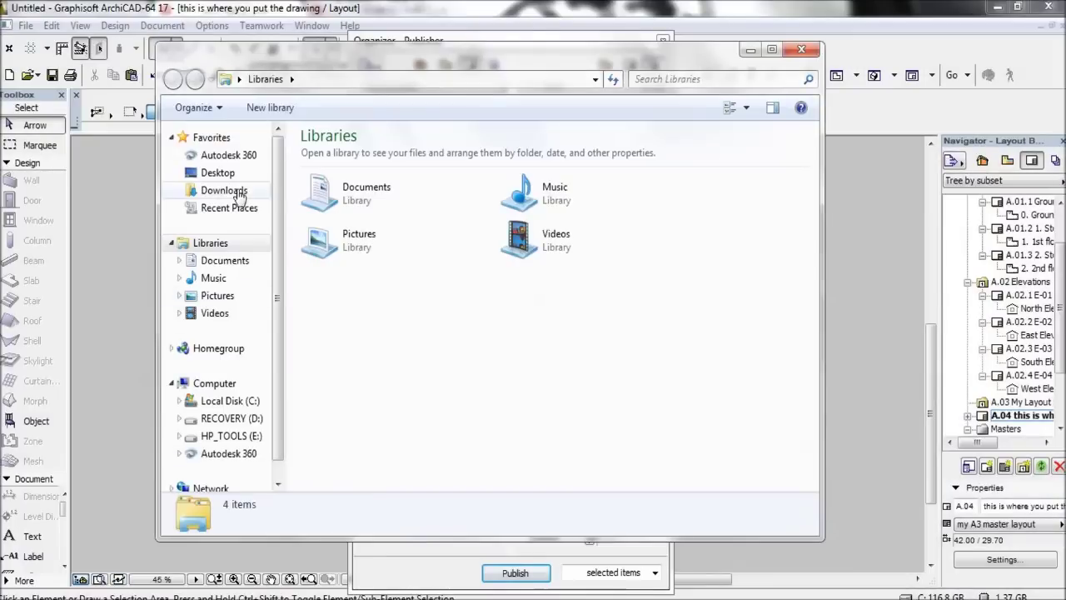
{"action": "left_click", "coordinate": [218, 172]}
{"action": "double_click", "coordinate": [533, 52]}
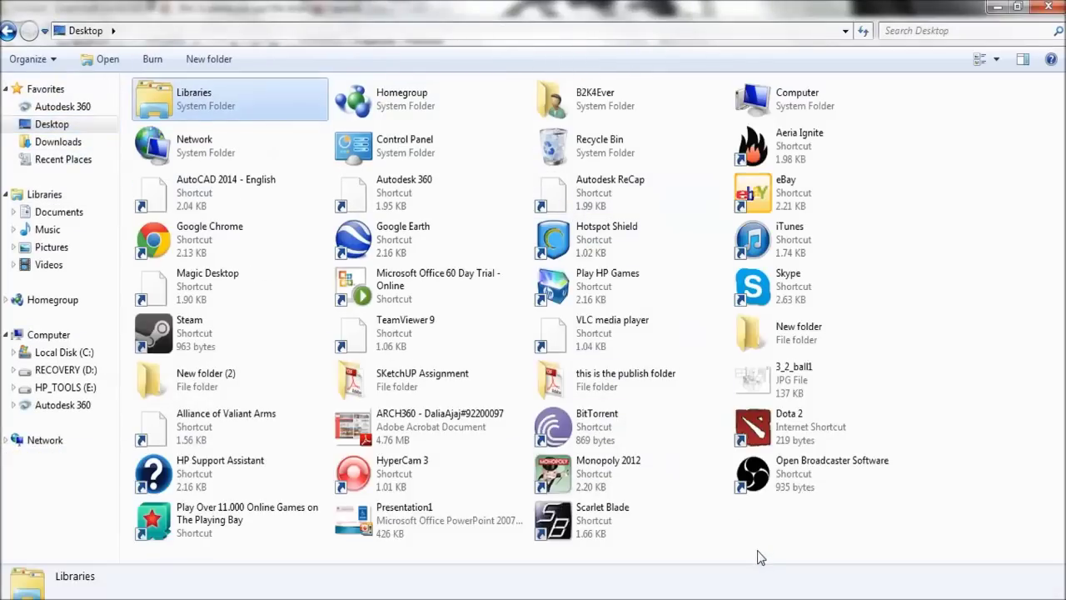
{"action": "left_click", "coordinate": [754, 557]}
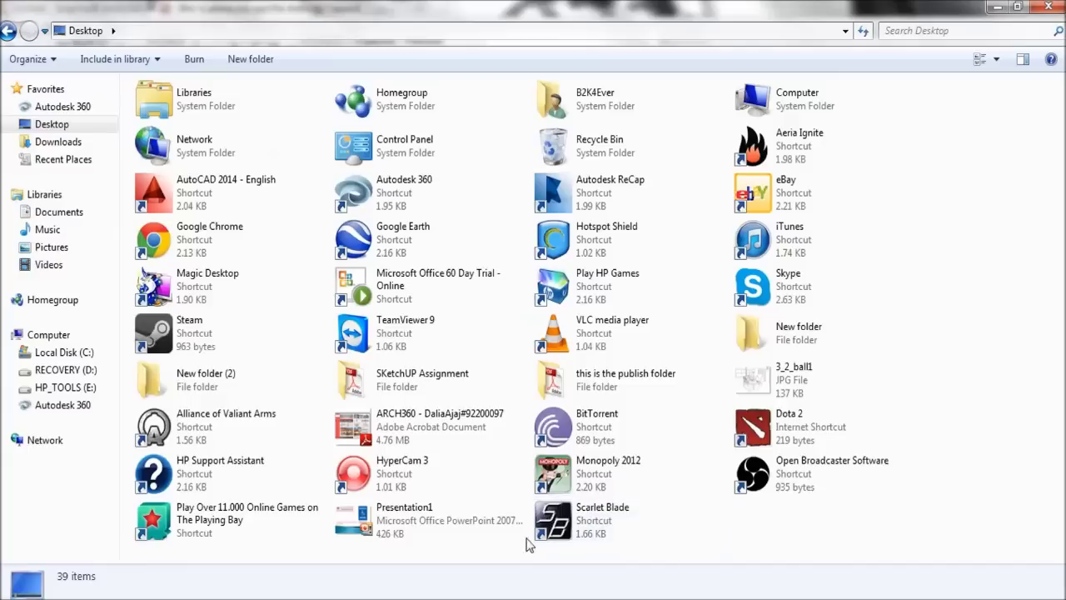
{"action": "left_click", "coordinate": [583, 381]}
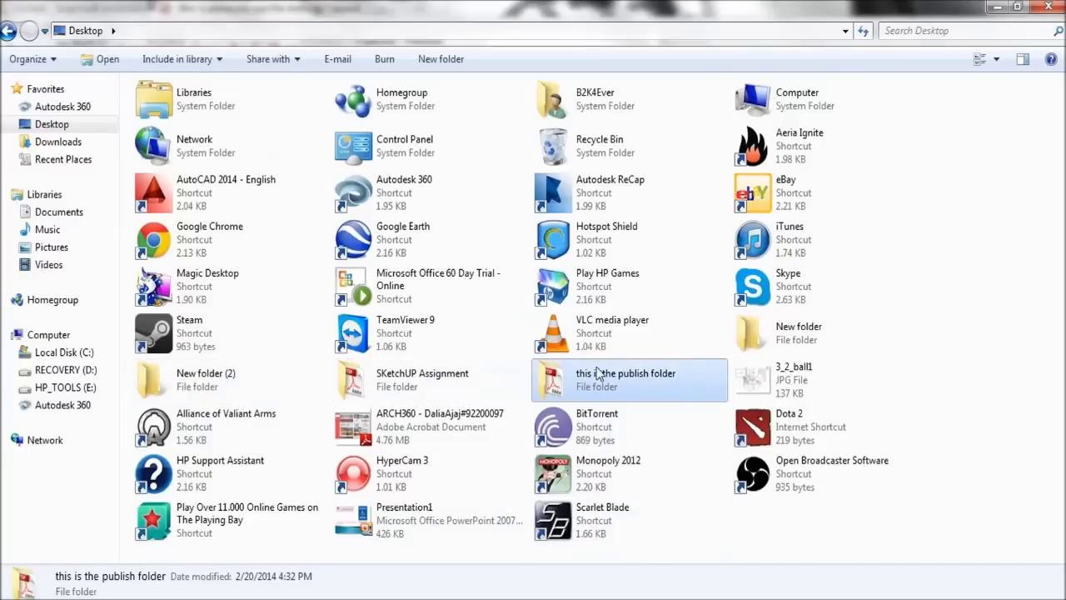
{"action": "double_click", "coordinate": [571, 385]}
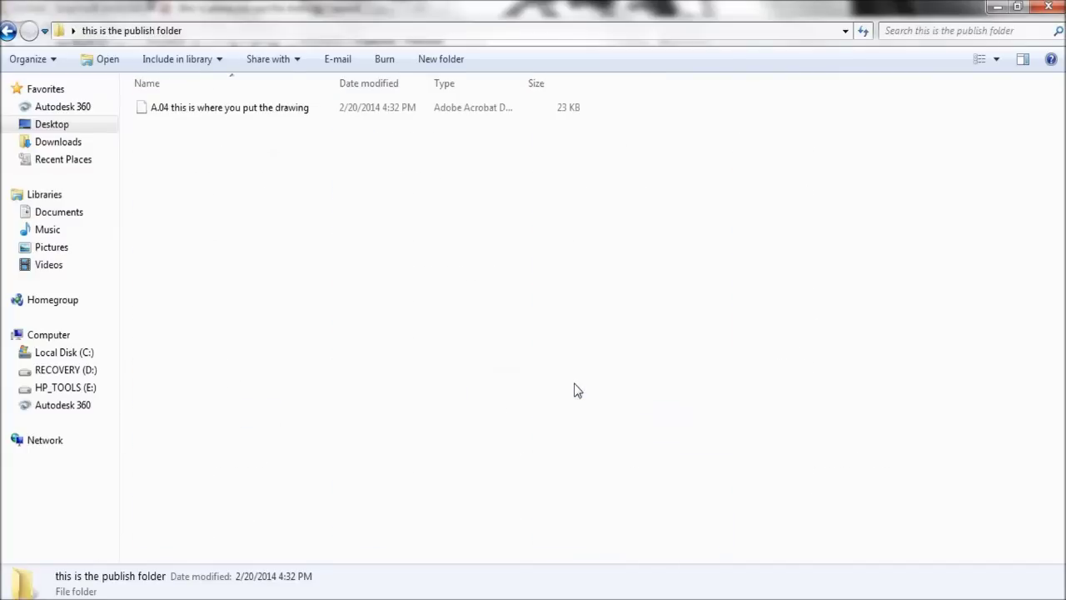
{"action": "left_click", "coordinate": [186, 111]}
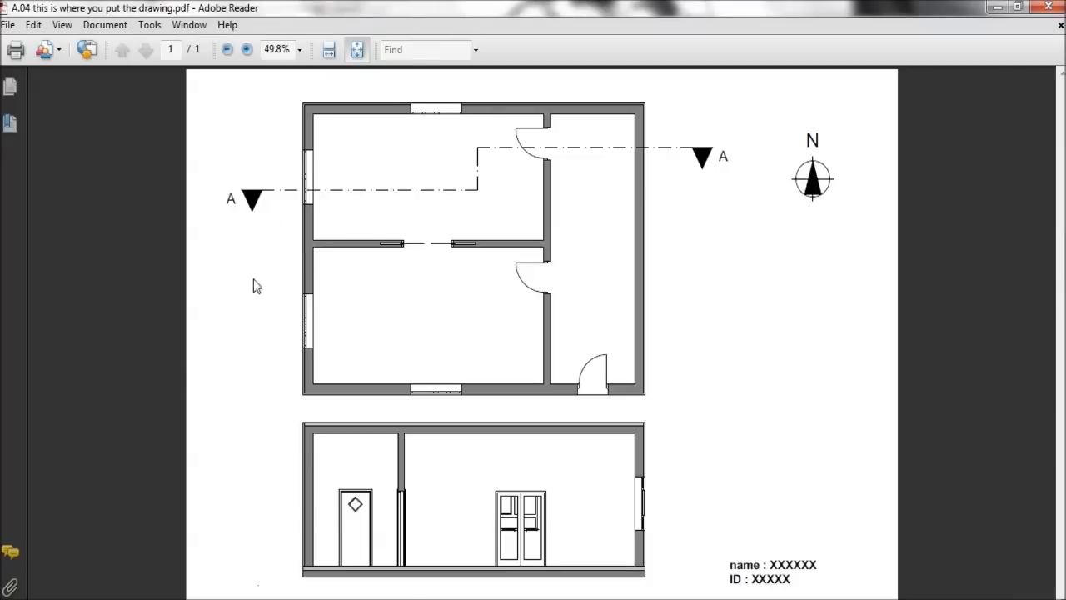
{"action": "left_click", "coordinate": [1047, 6]}
- Switch back to ArchiCAD, close the Organizer and start quitting the program
{"action": "left_click", "coordinate": [446, 598]}
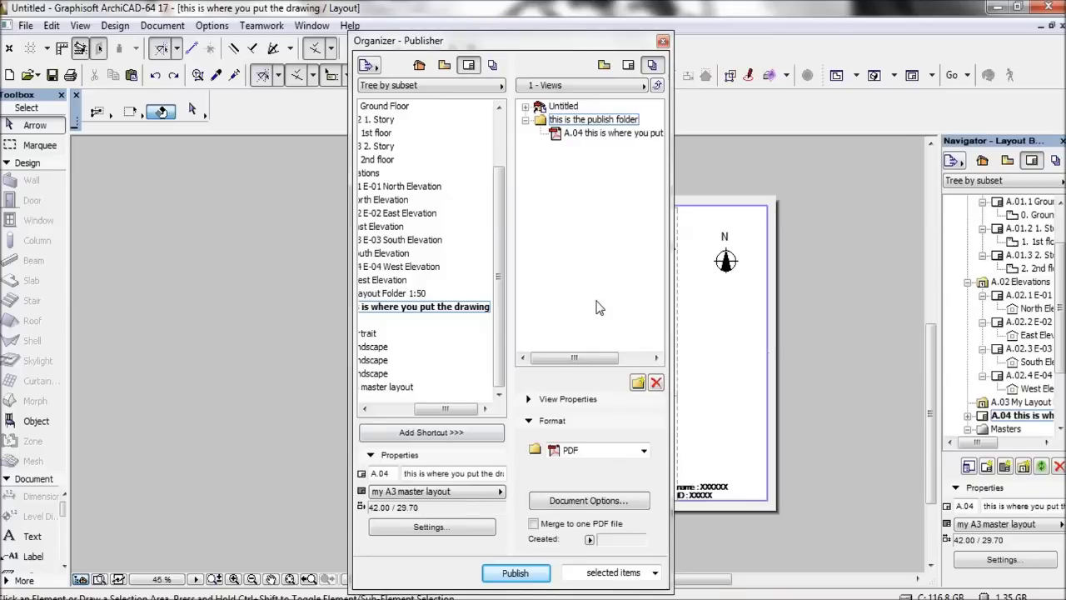
{"action": "left_click", "coordinate": [661, 41]}
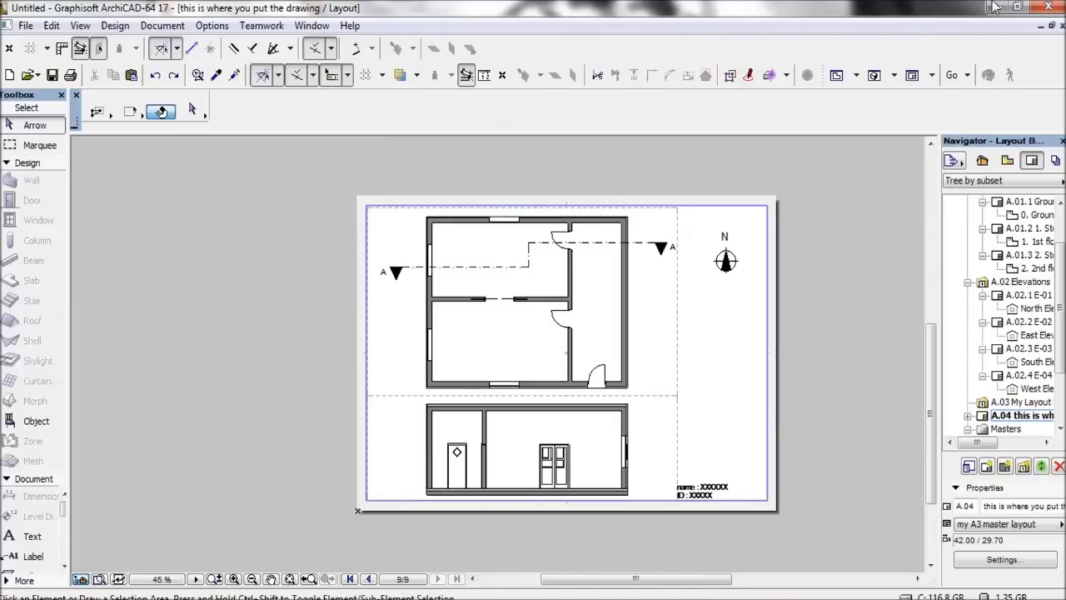
{"action": "left_click", "coordinate": [1047, 9]}
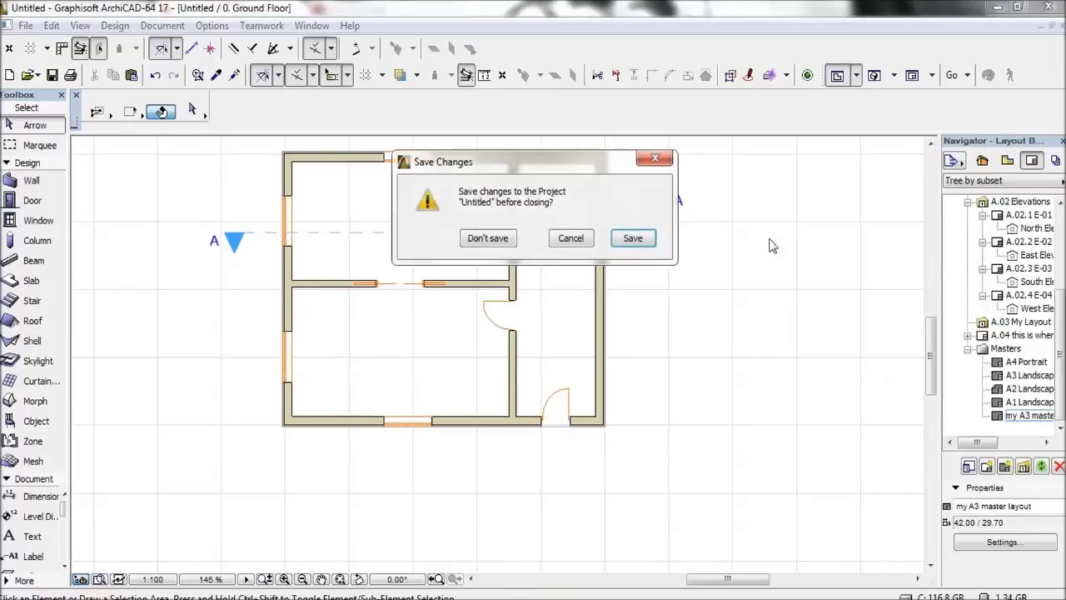